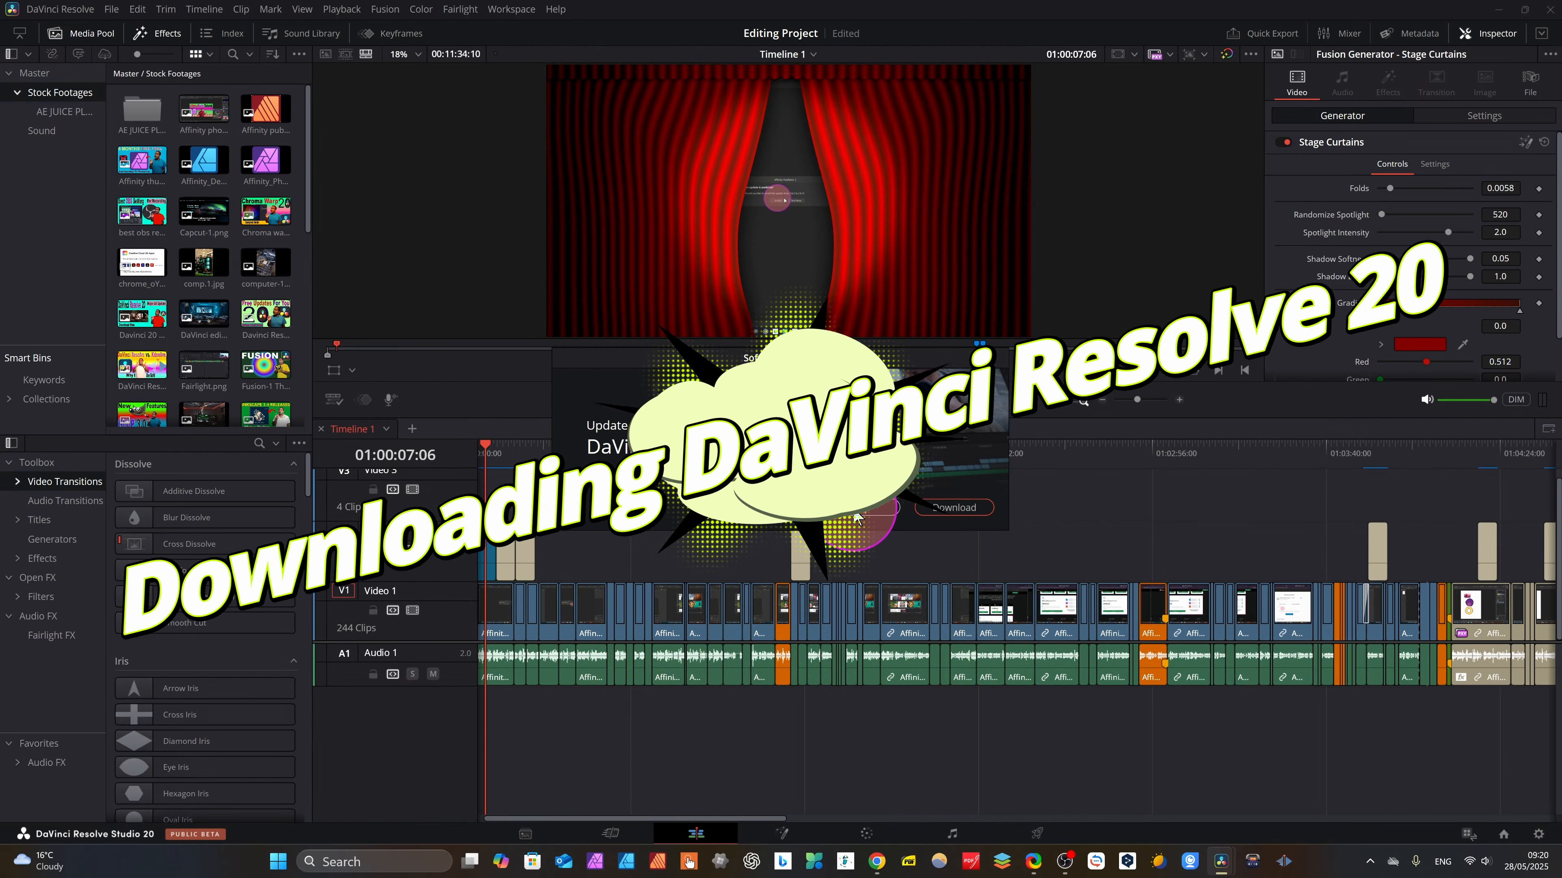
Check for DaVinci Resolve updates and download DaVinci Resolve Studio 20.0.
left_click(858, 518)
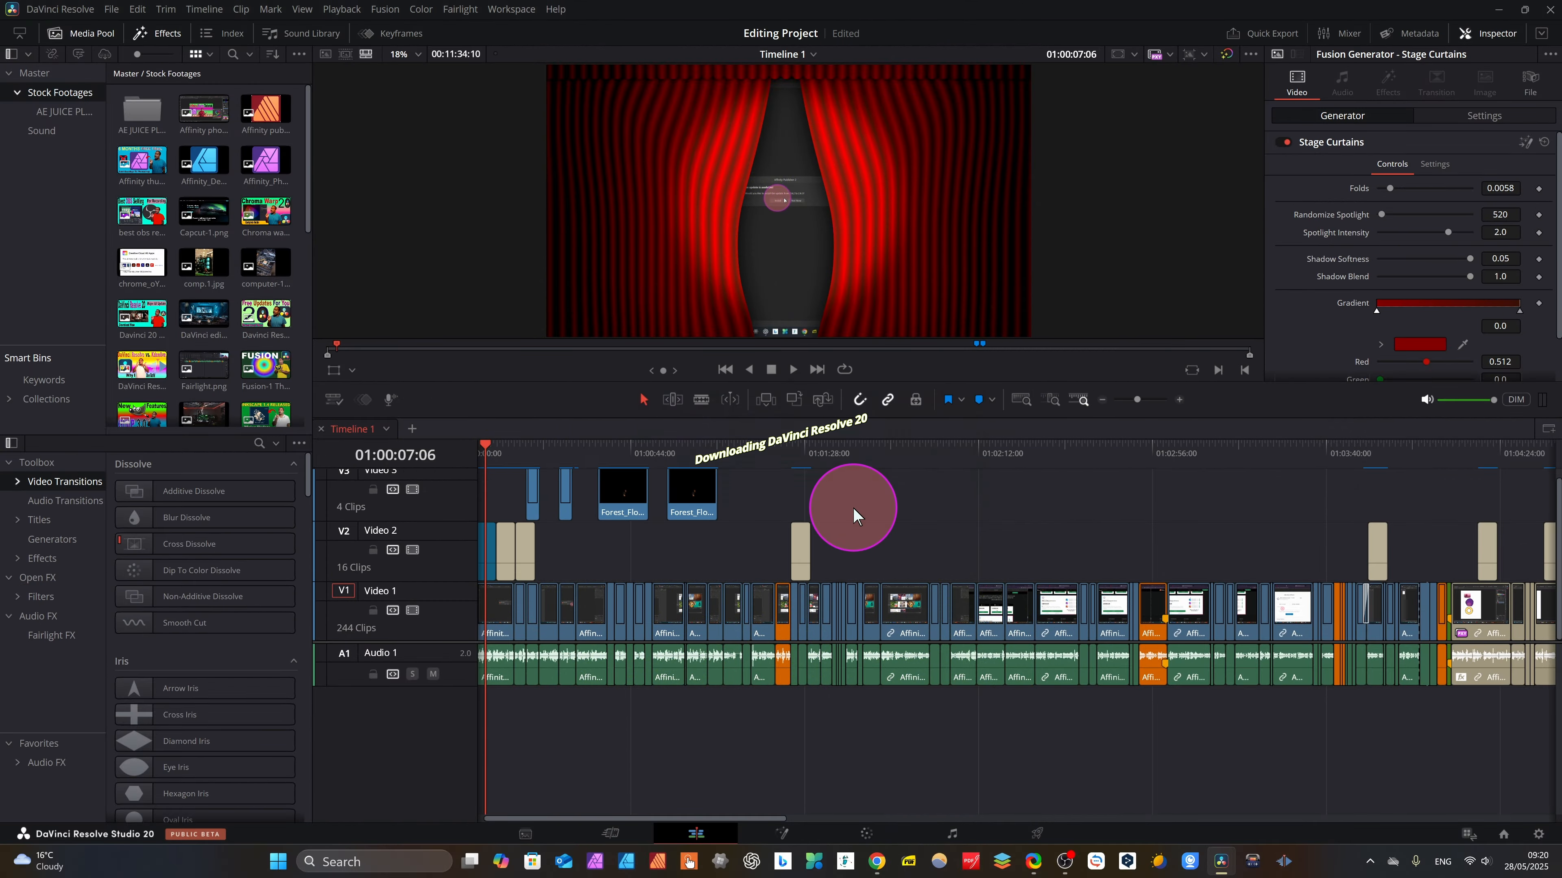
left_click(67, 11)
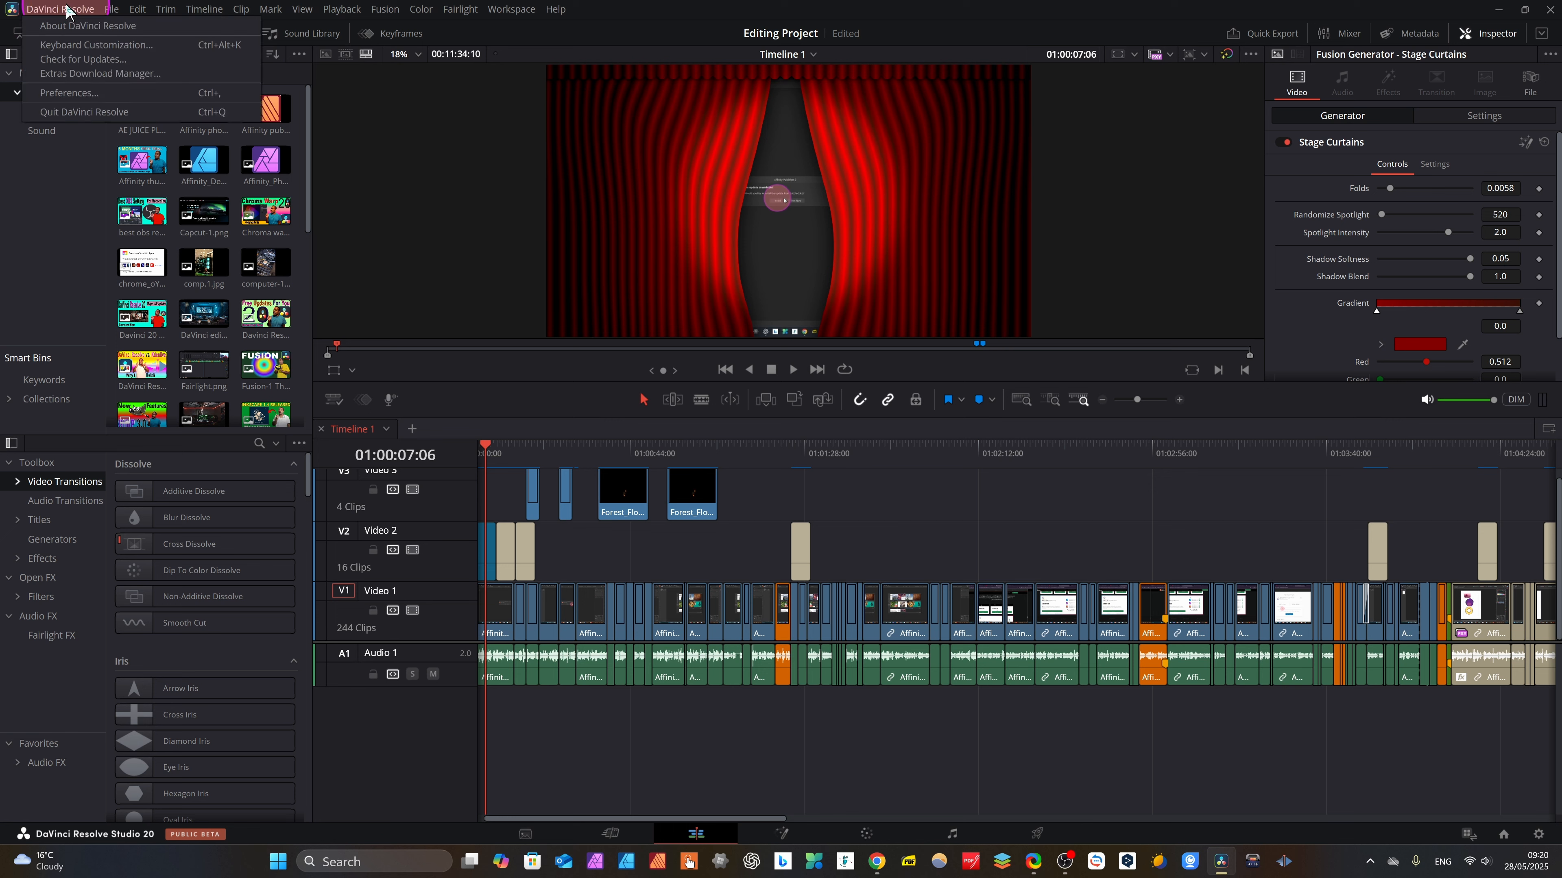
left_click(64, 60)
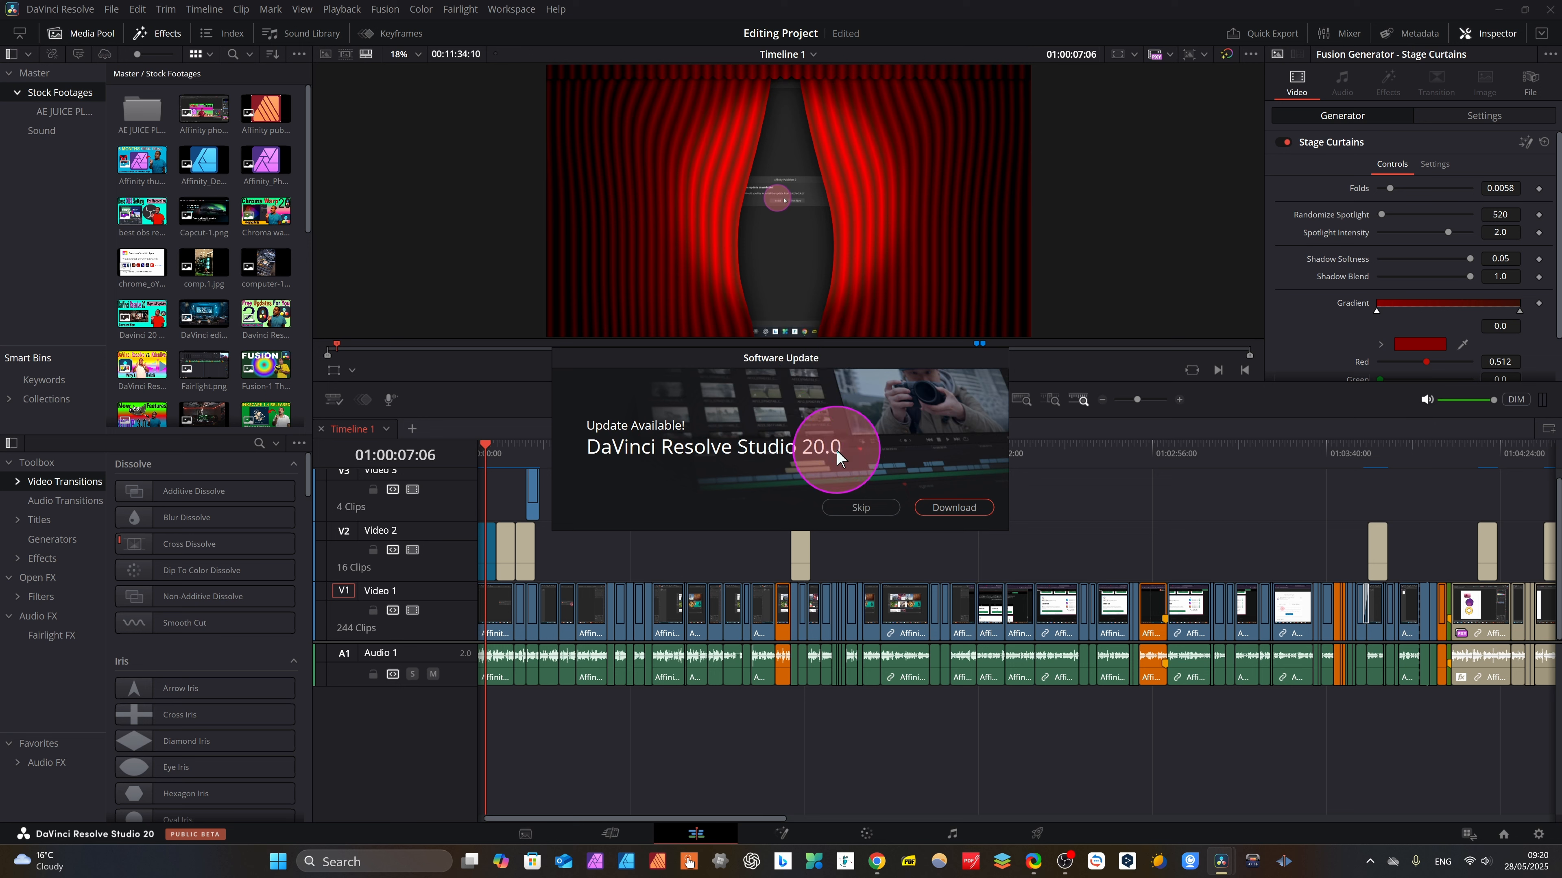
left_click(955, 508)
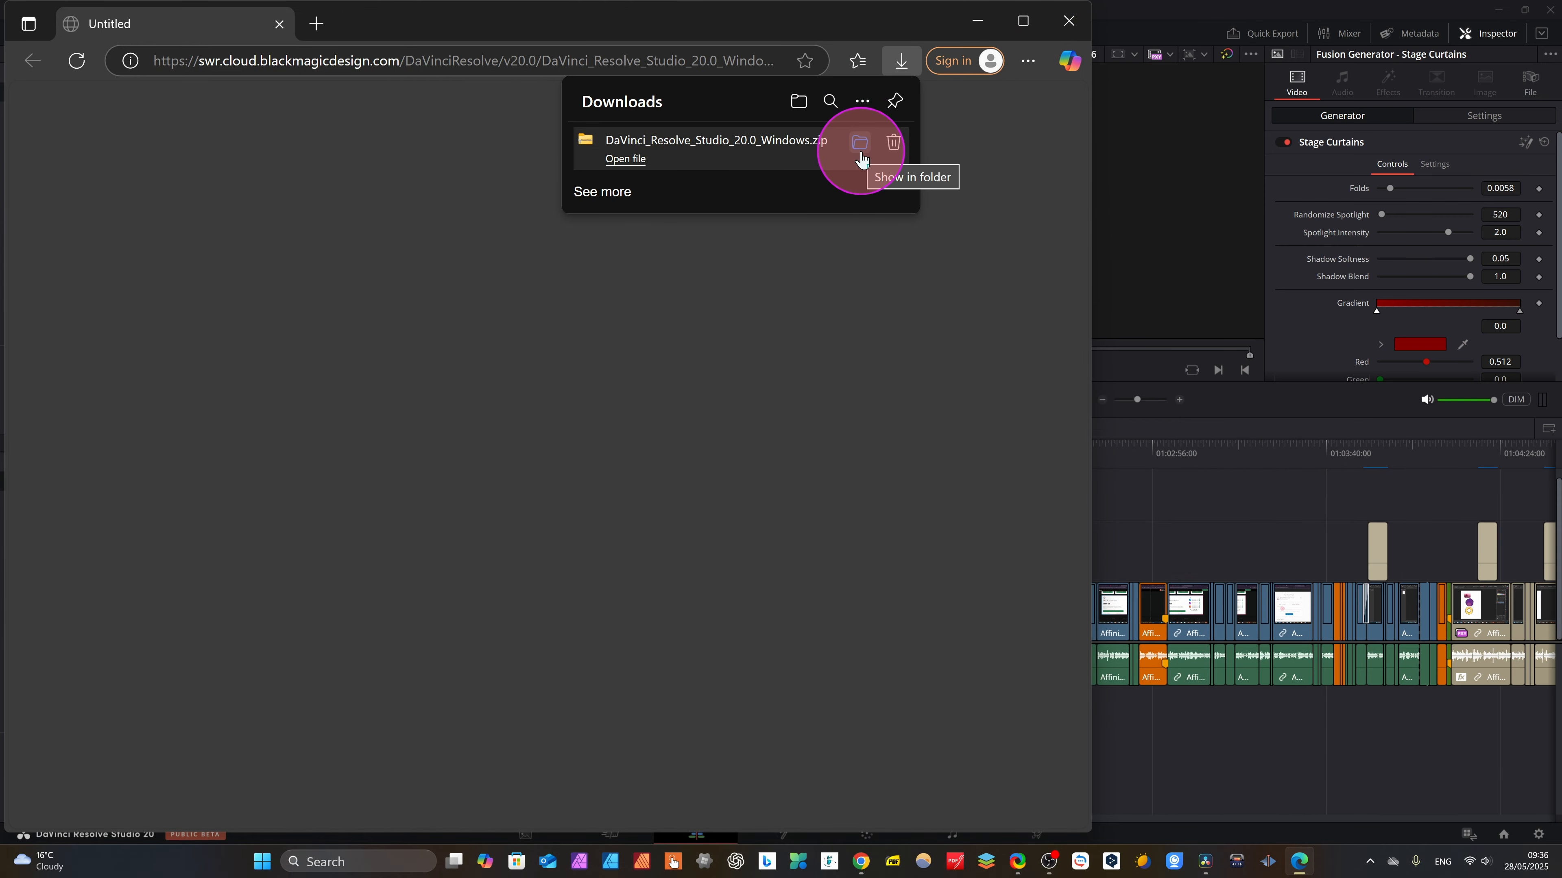
Show the downloaded DaVinci_Resolve_Studio_20.0_Windows zip in its folder and extract it into a folder of the same name.
left_click(860, 143)
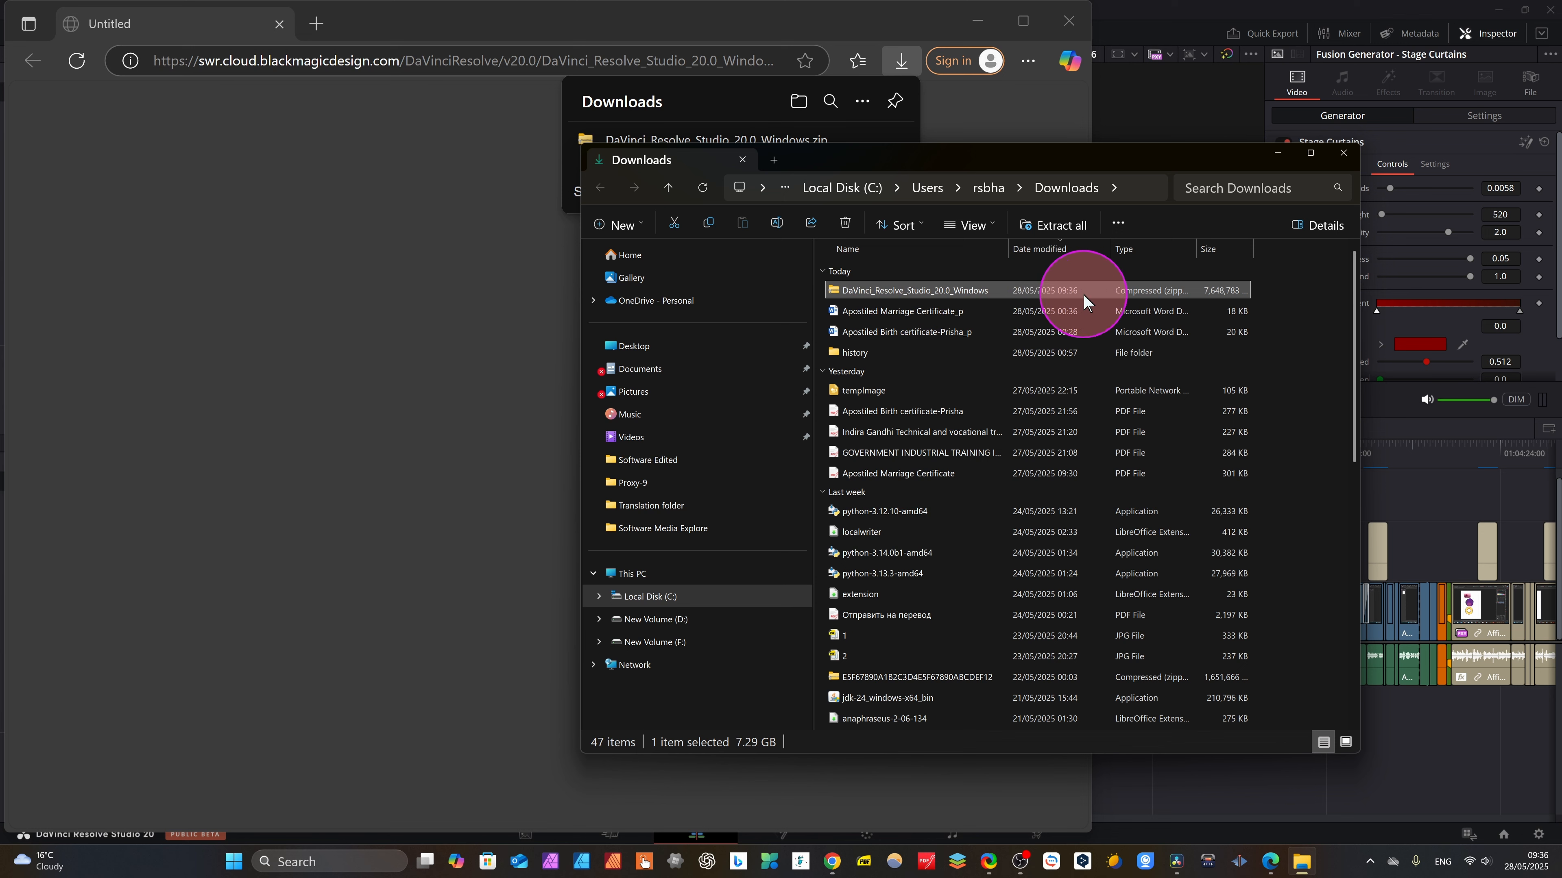
right_click(1026, 290)
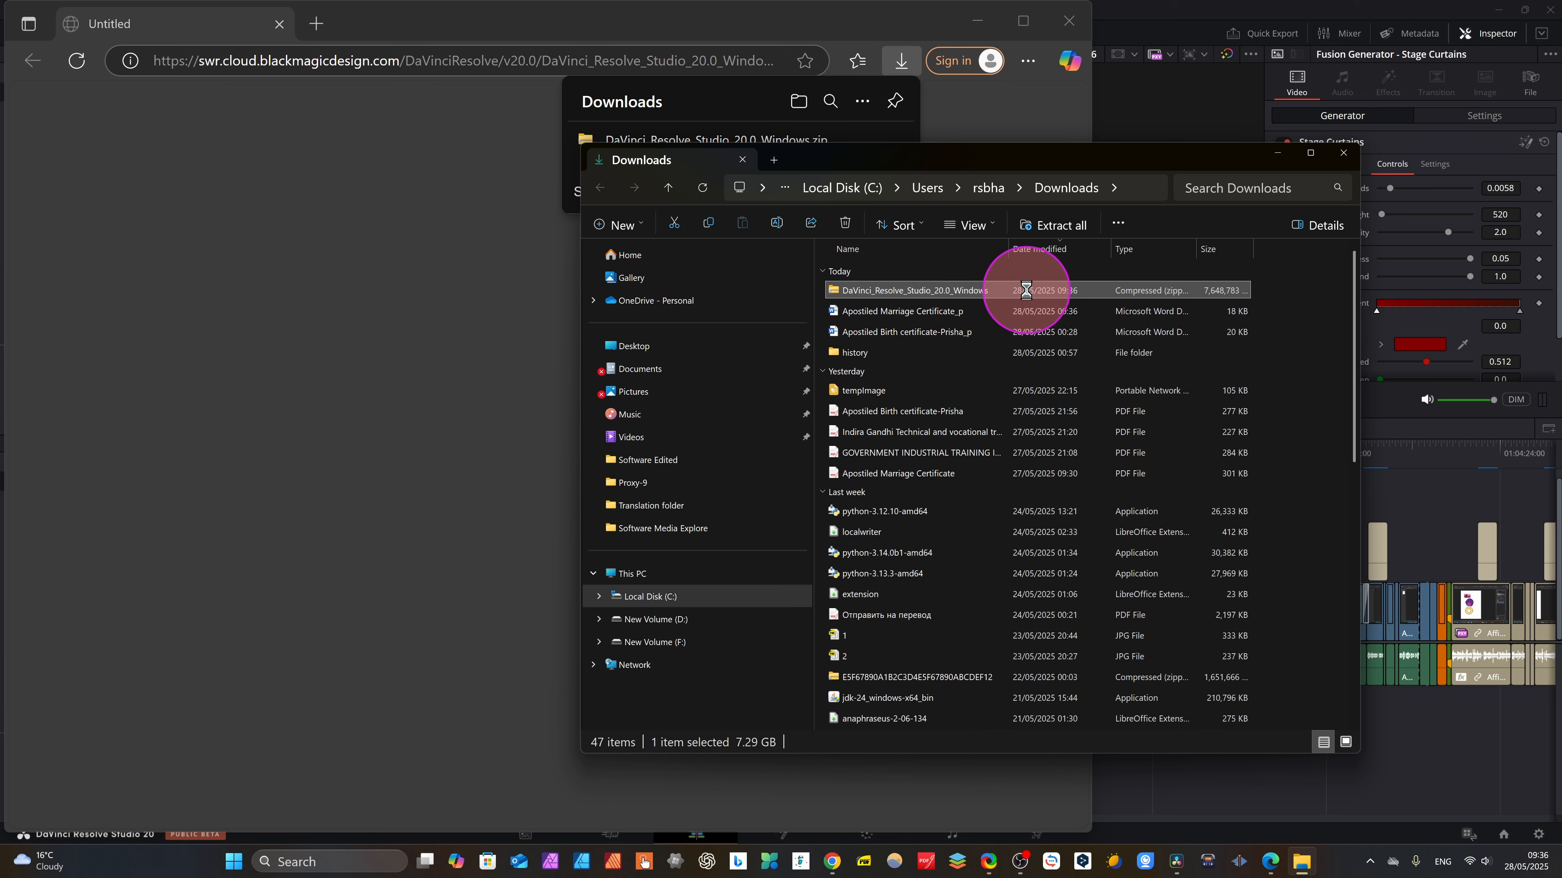
left_click(1073, 473)
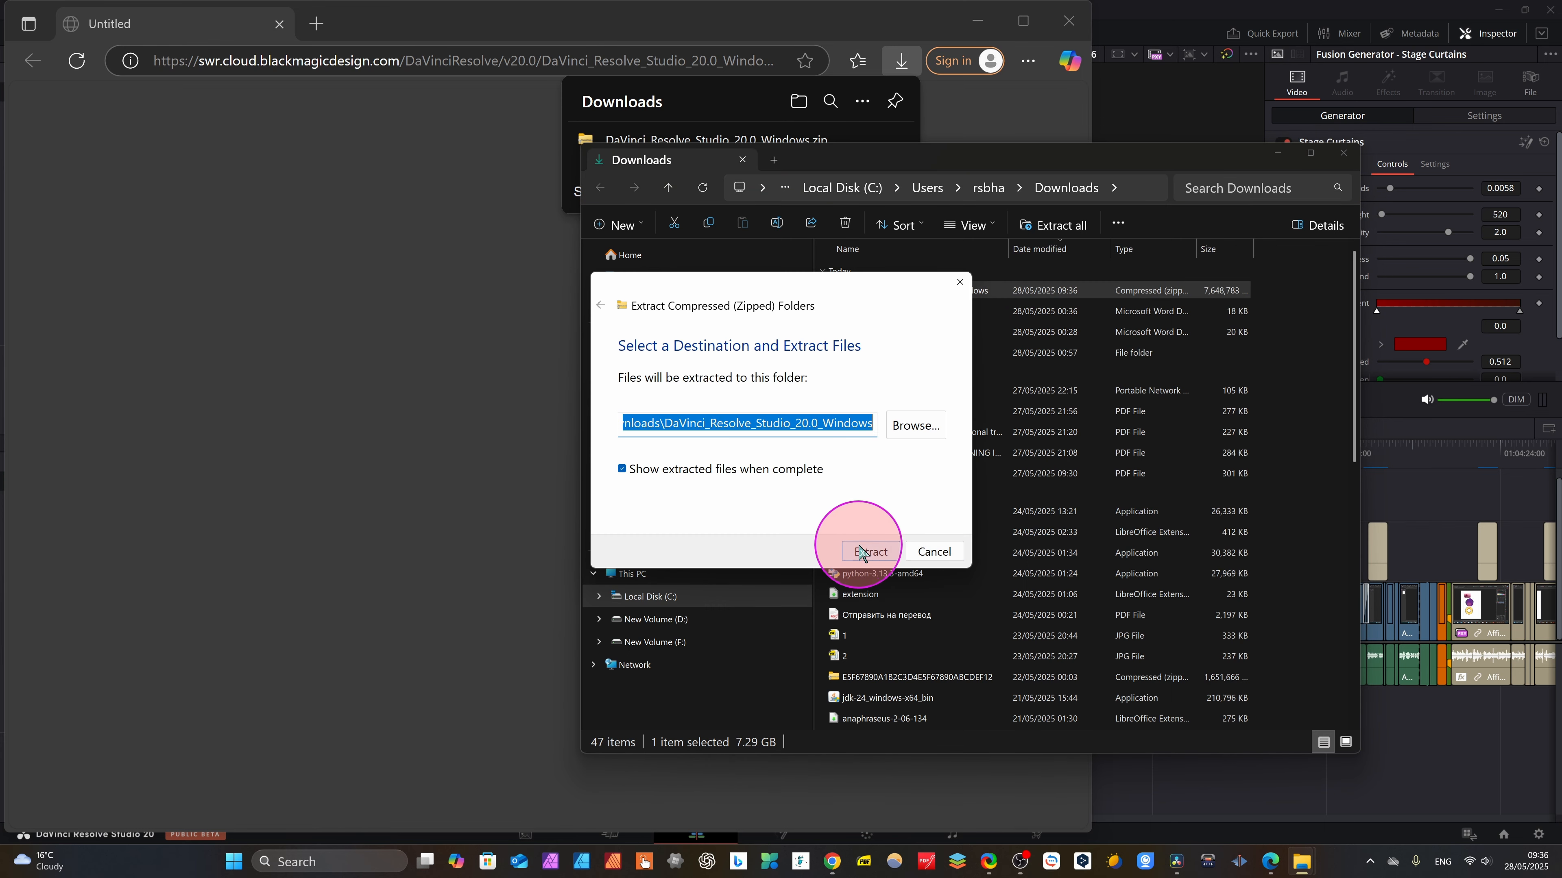
left_click(873, 552)
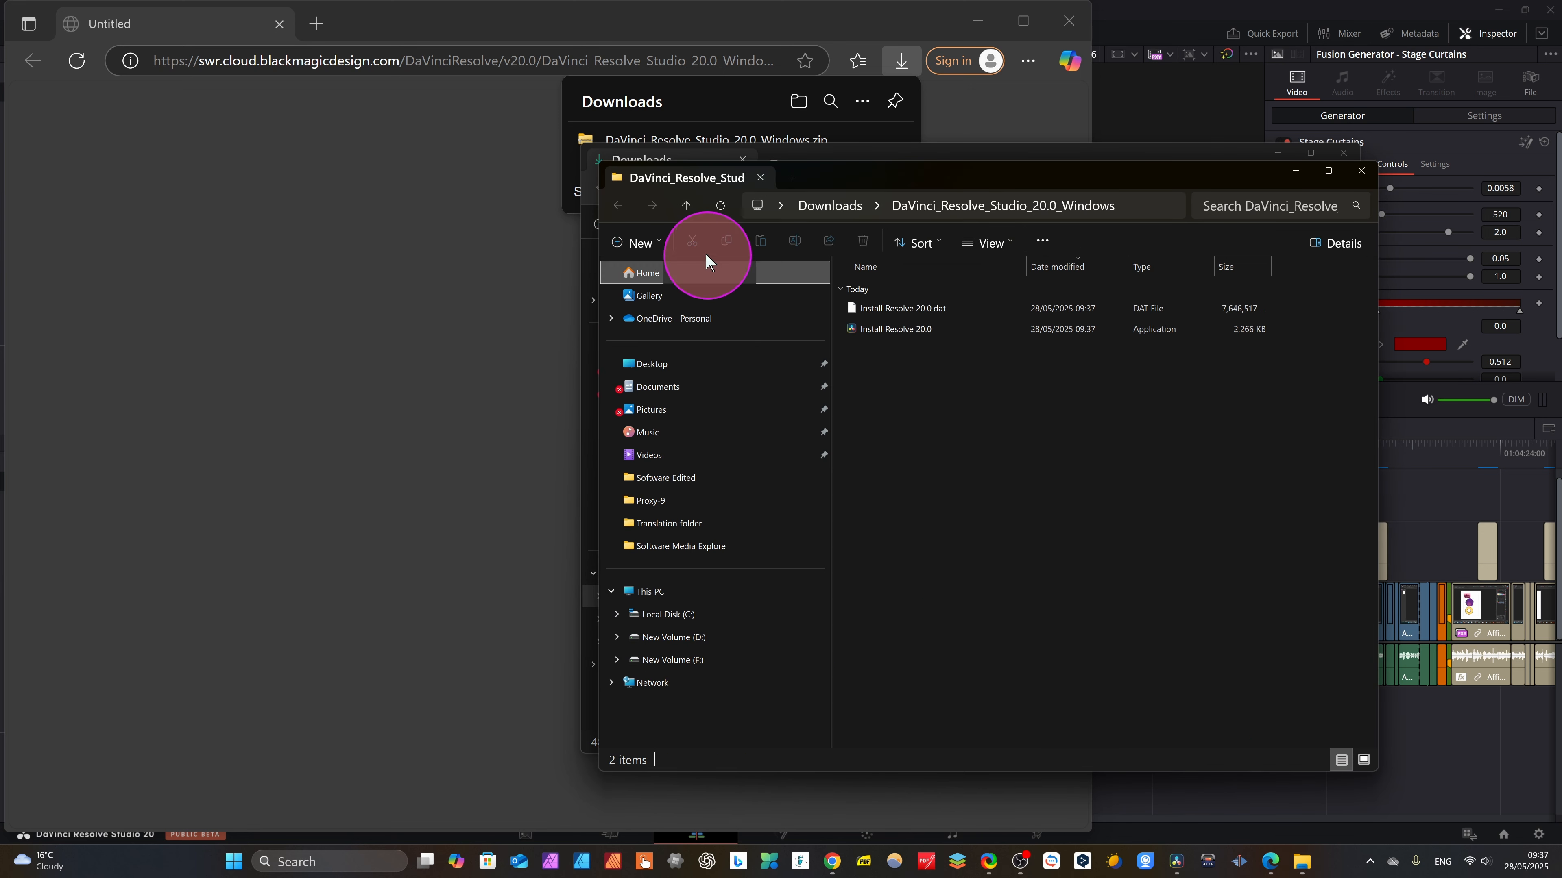
Close the extra window of extracted files and launch the Install Resolve 20.0 application from the extracted folder.
left_click(1362, 170)
left_click(1028, 313)
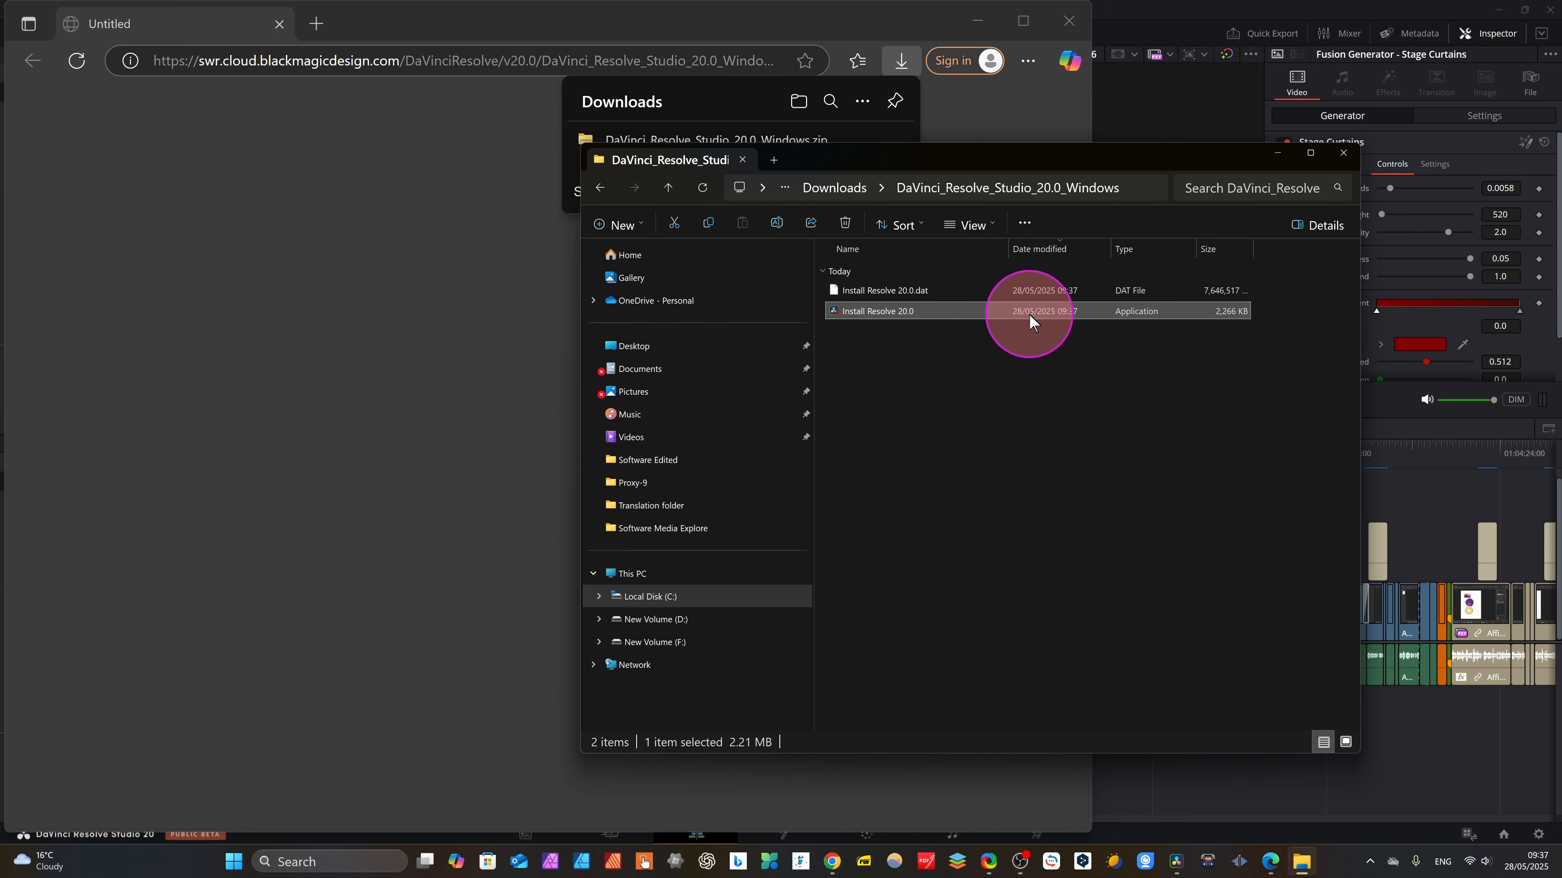
double_click(1030, 316)
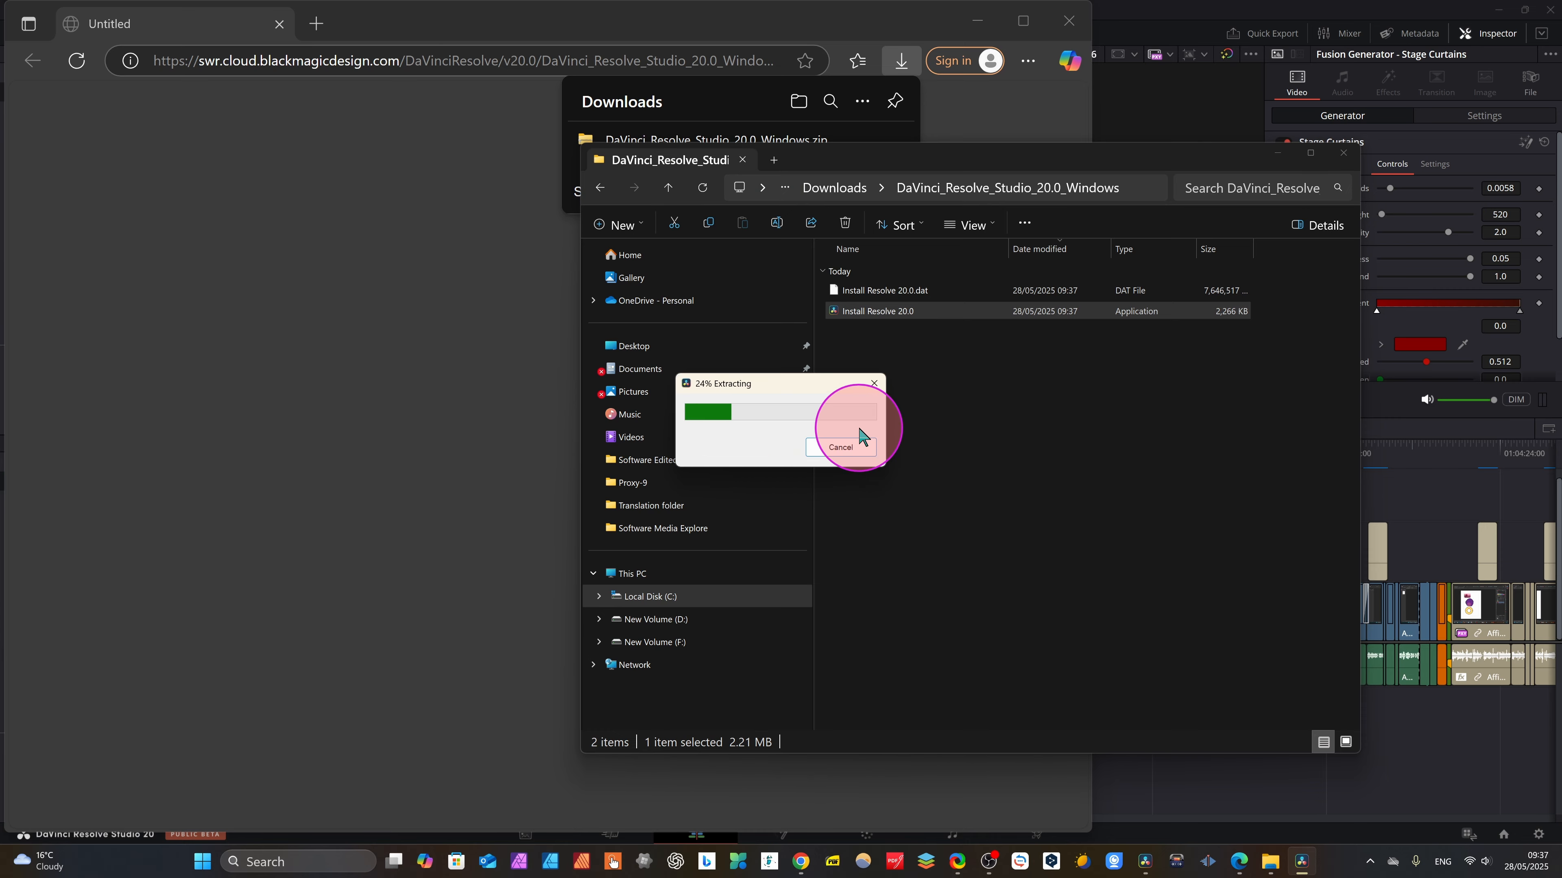
Clear the file and browser windows off the desktop and close the running DaVinci Resolve before installing.
left_click(841, 447)
left_click(1343, 153)
left_click(977, 20)
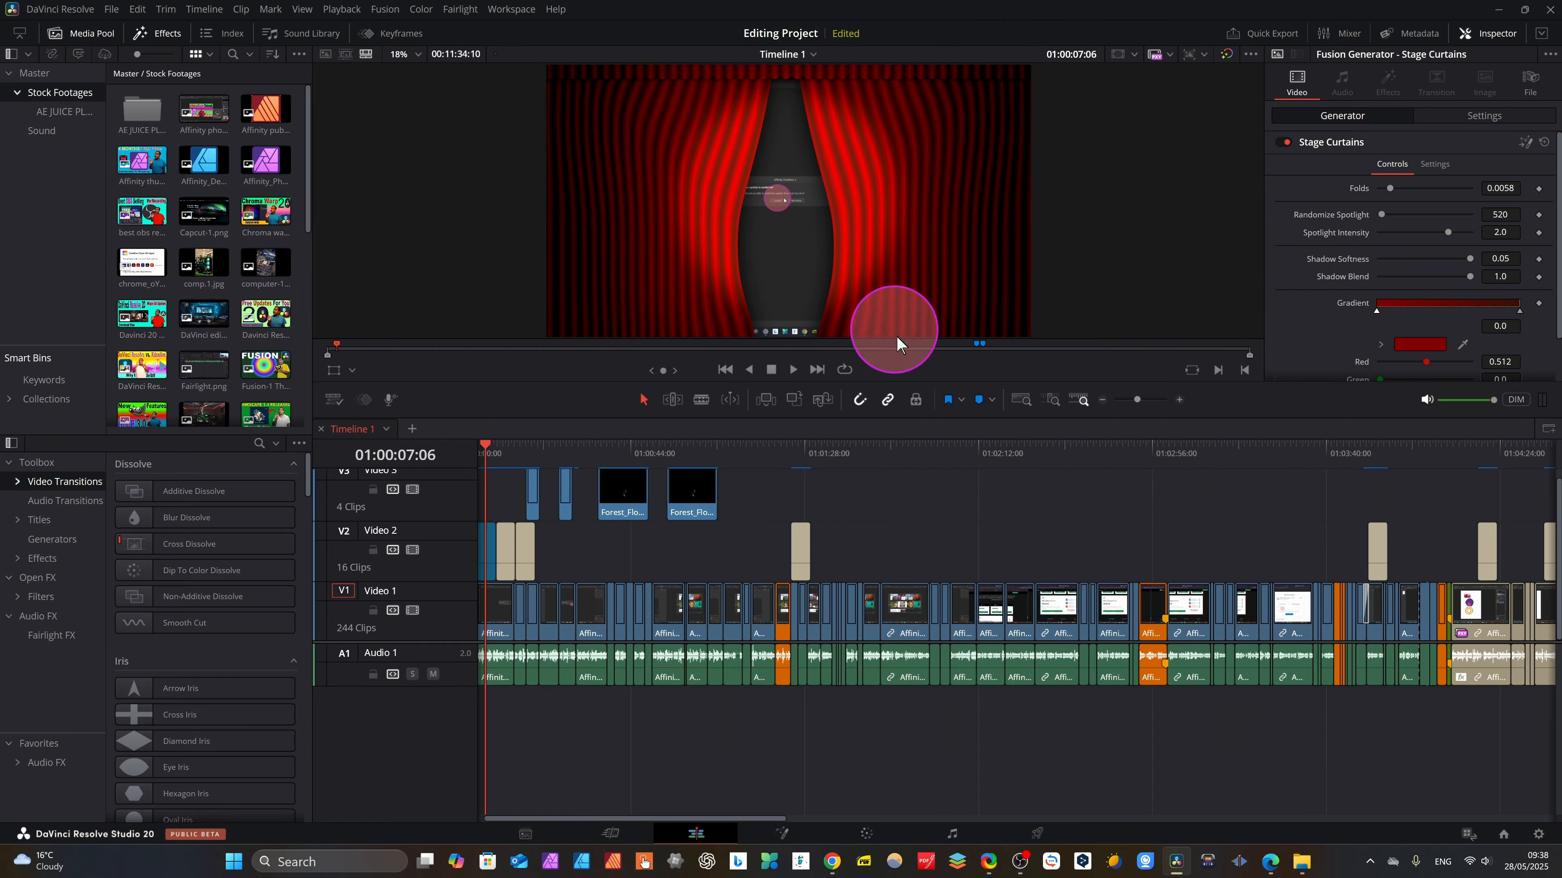
left_click(1550, 9)
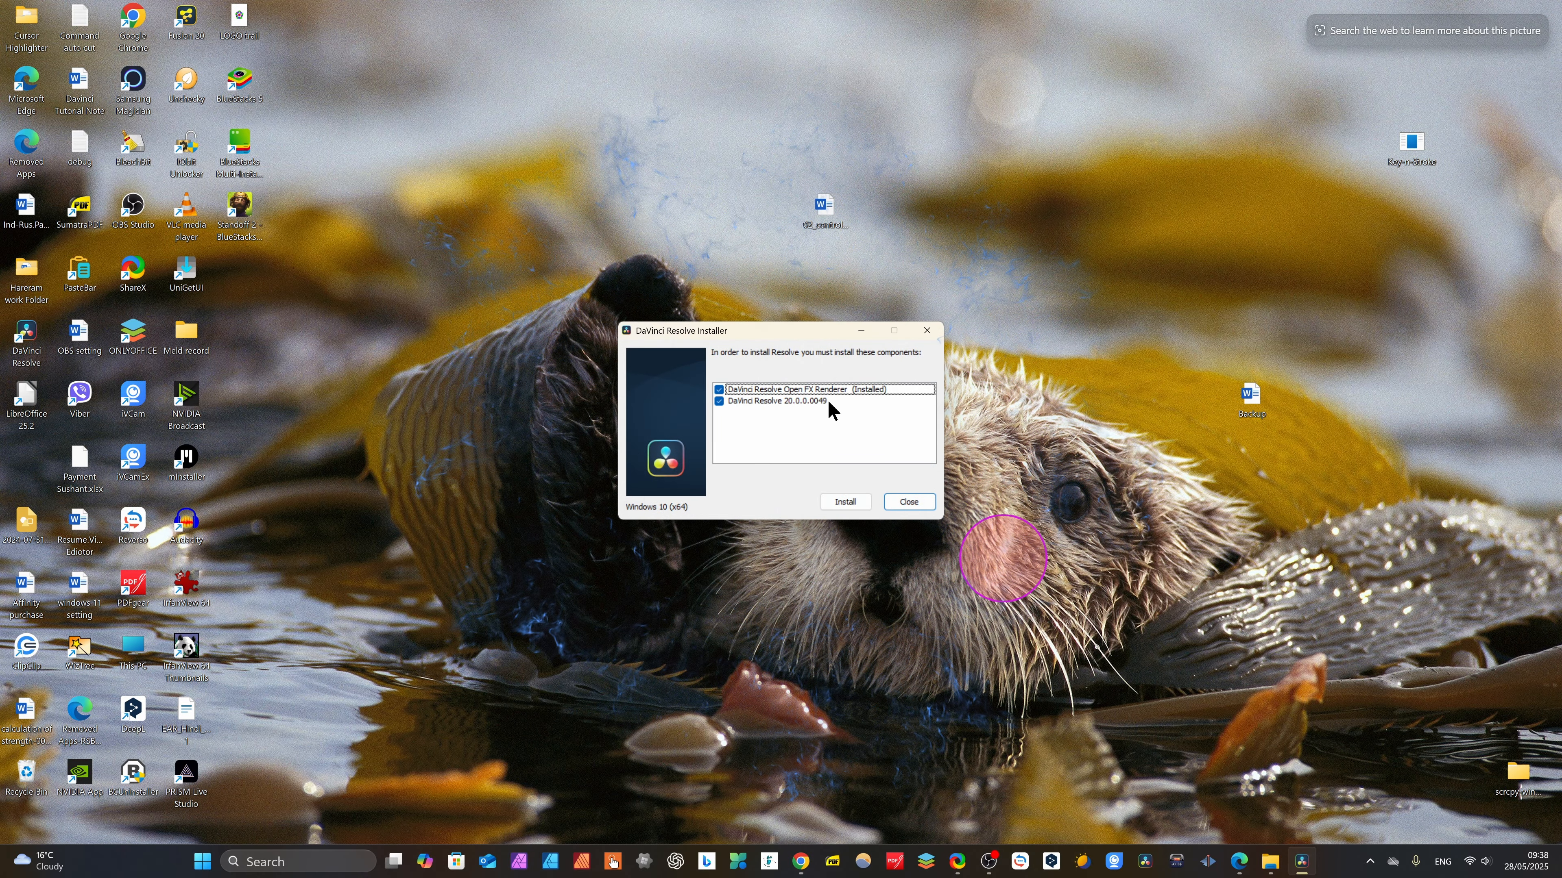
Start installing the DaVinci Resolve 20 and Open FX Renderer components and accept the license agreement in the setup wizard.
left_click(842, 502)
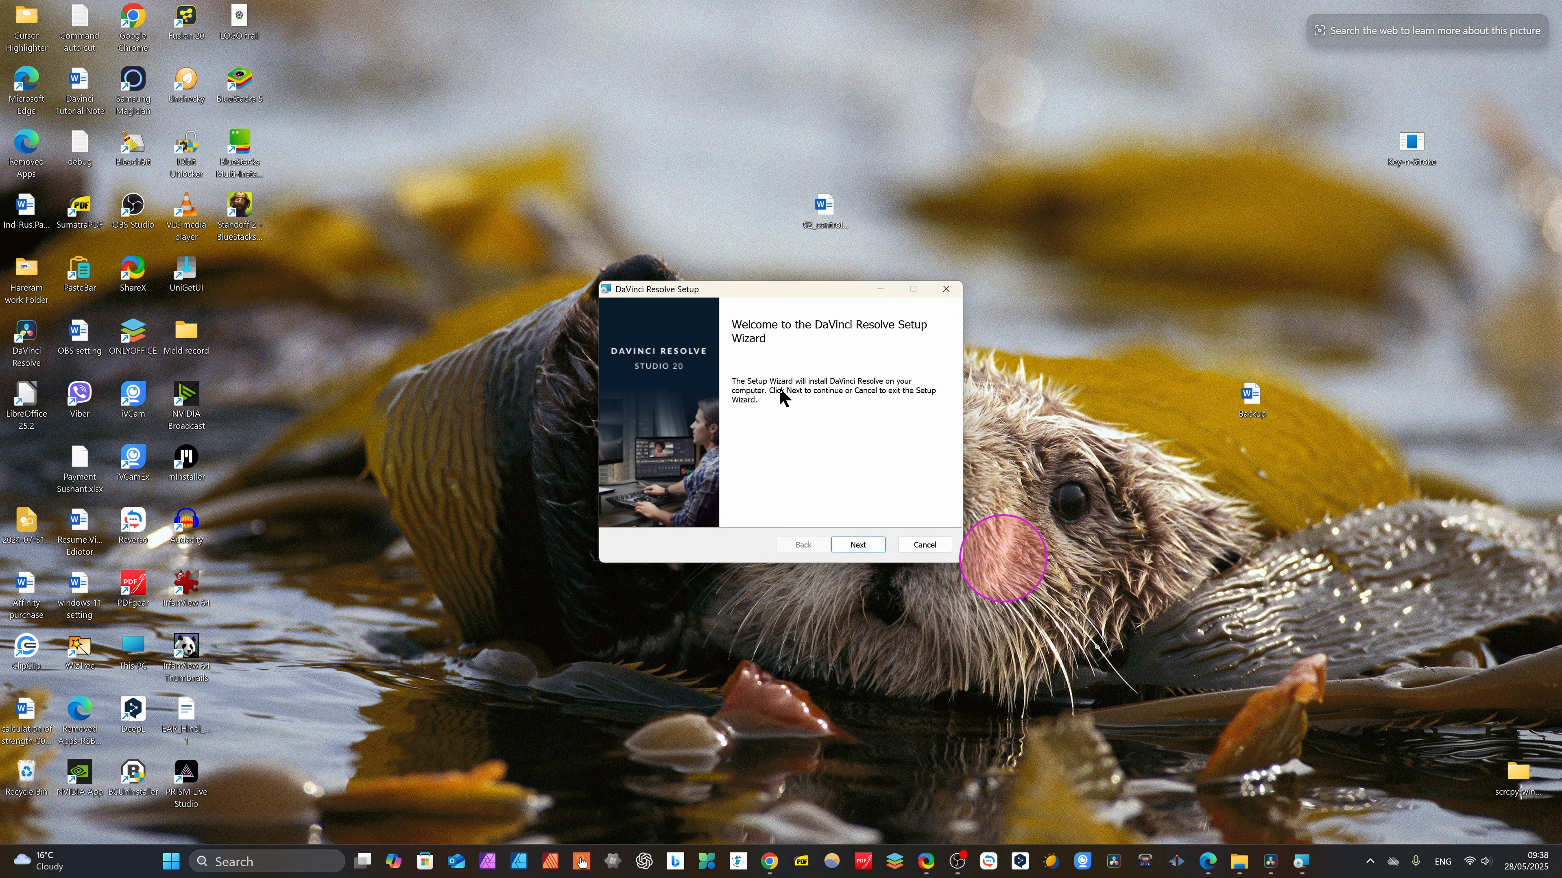
left_click(858, 544)
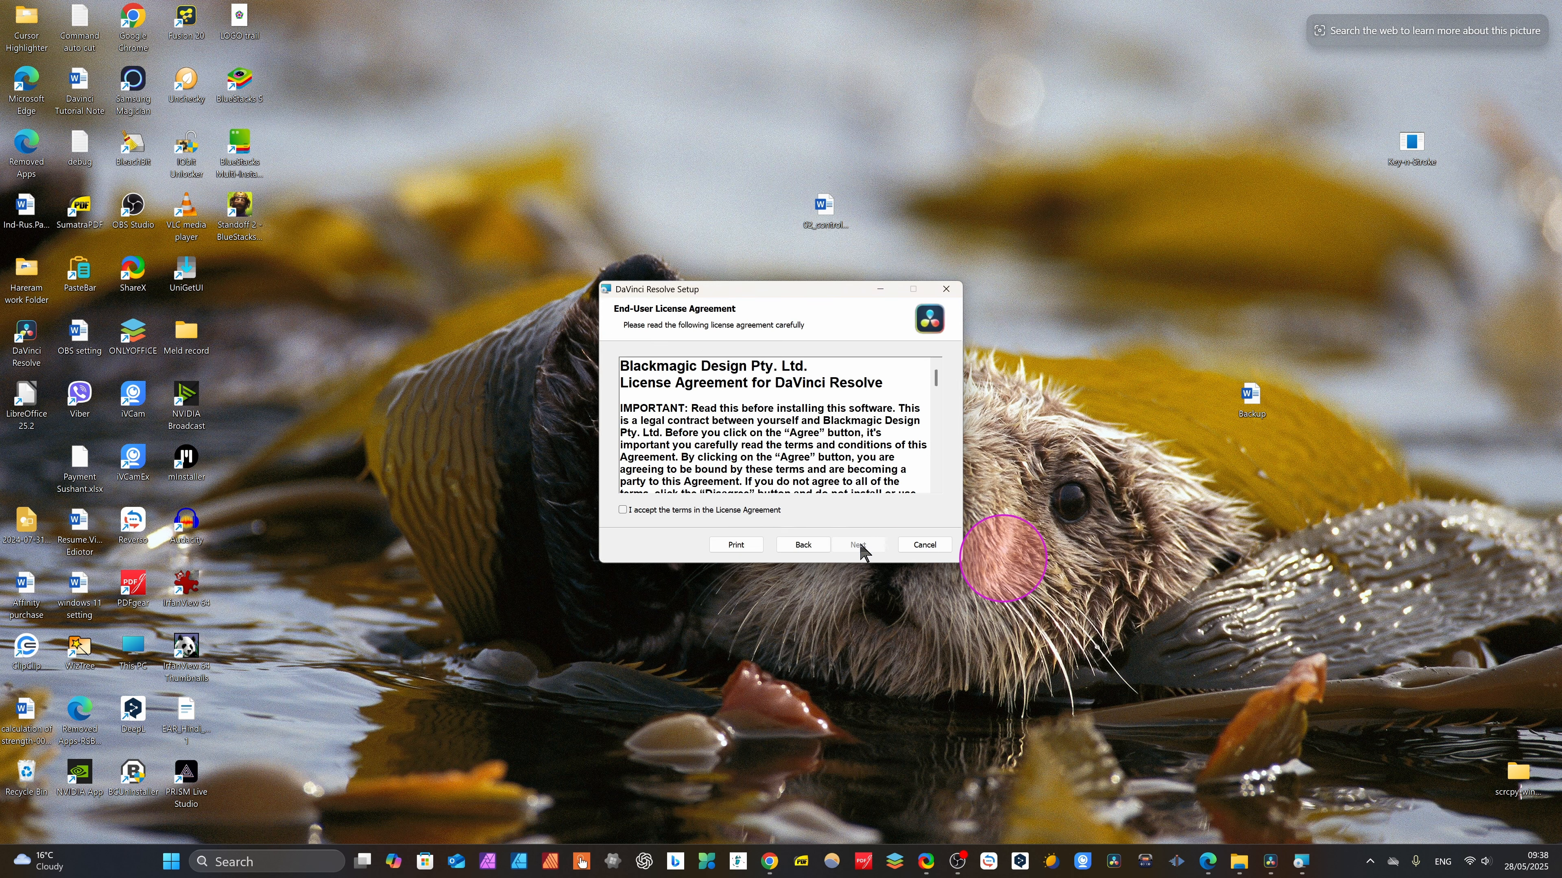
scroll(677, 388, "down", 4)
scroll(638, 502, "down", 1)
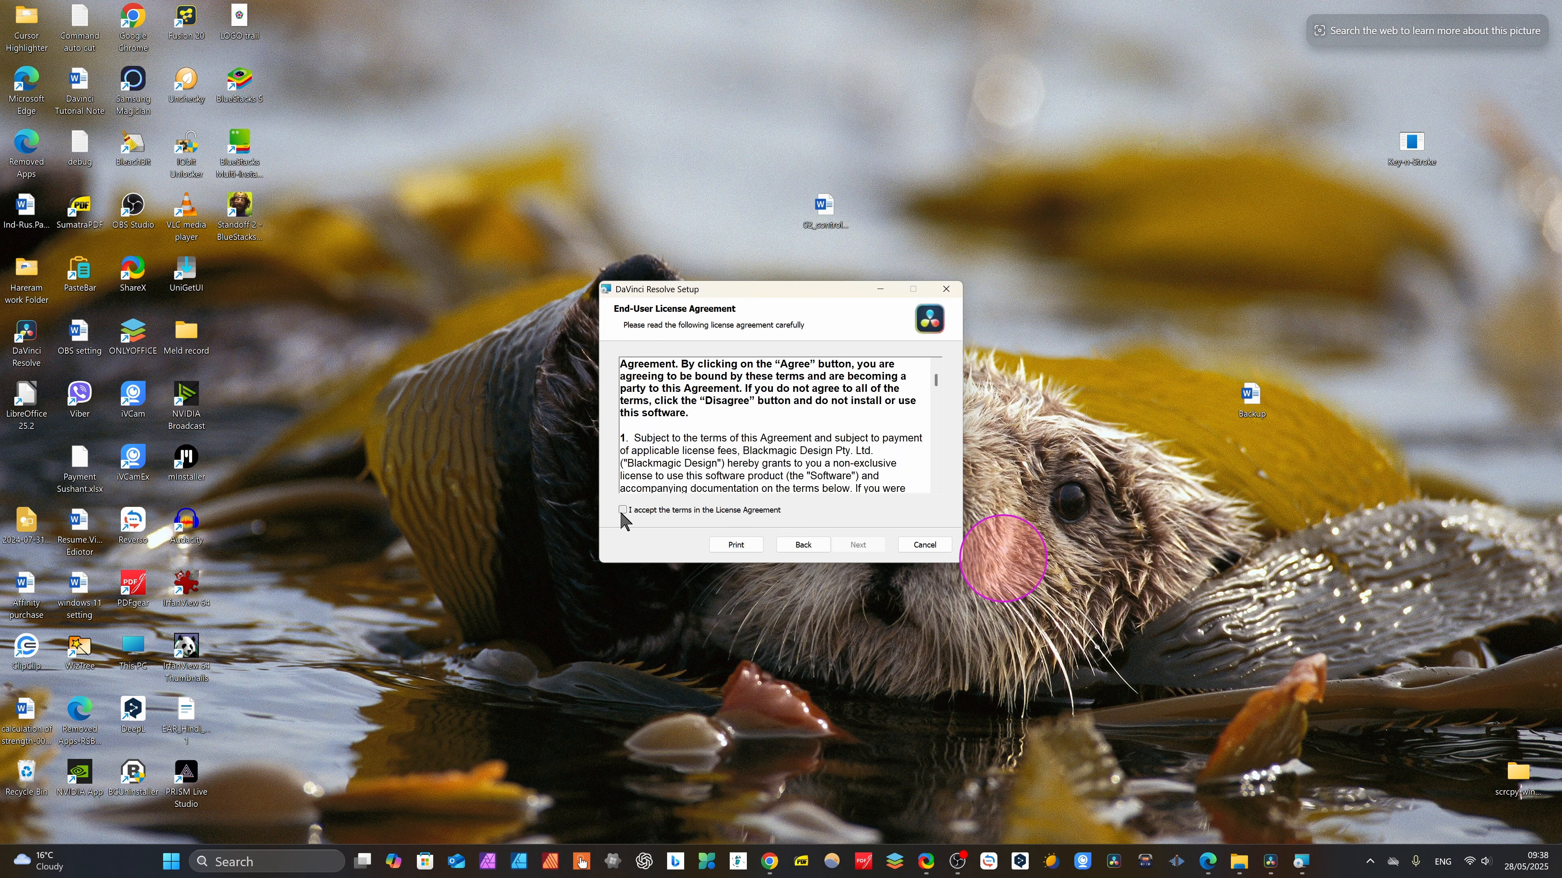
left_click(858, 545)
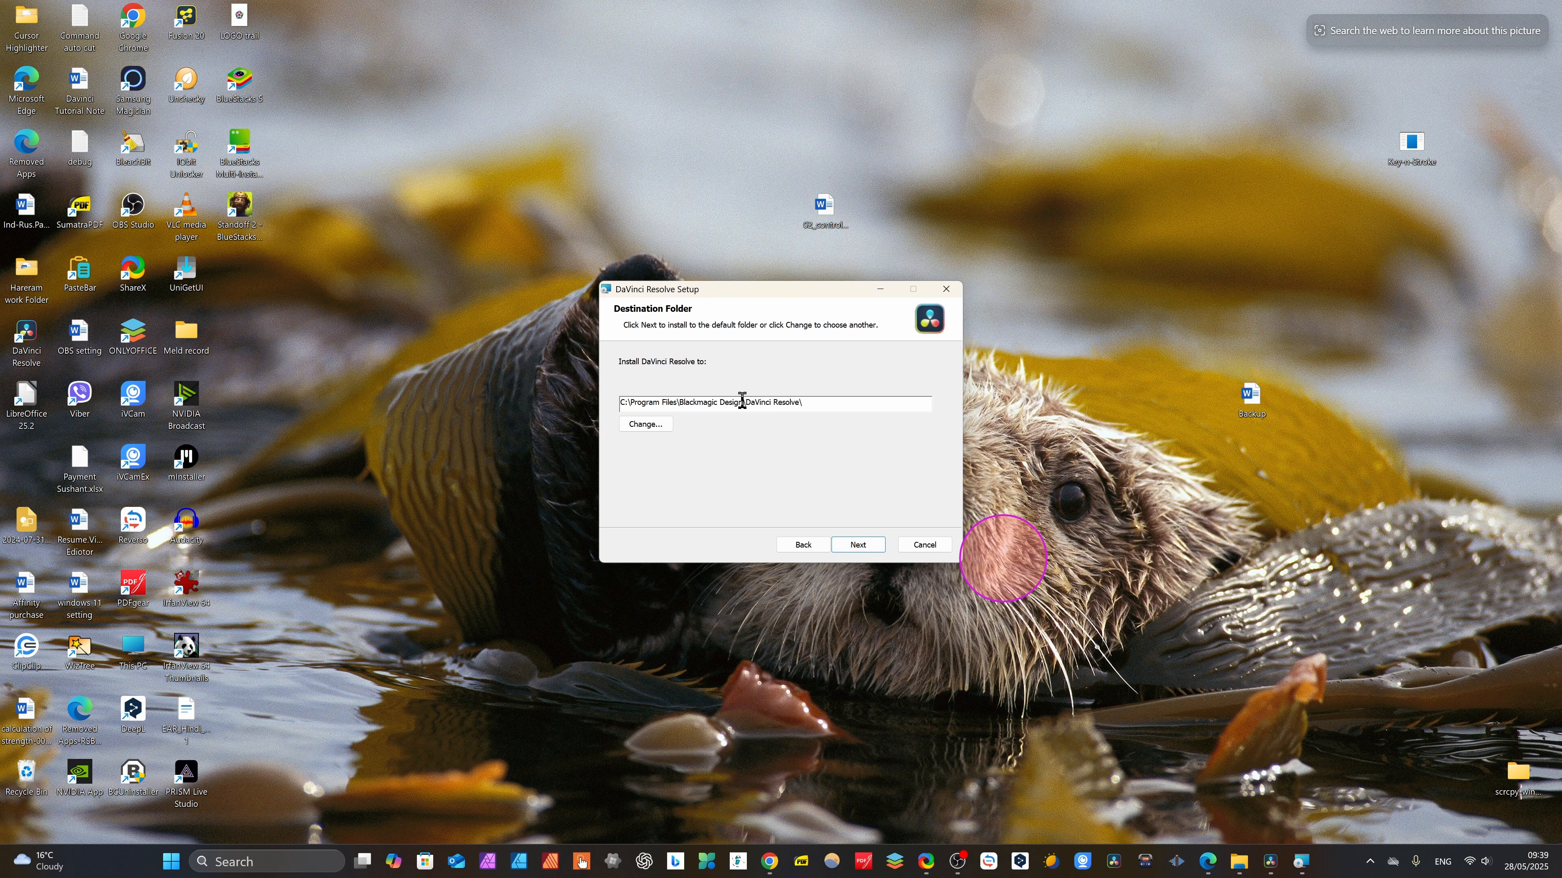
Install DaVinci Resolve to the default Blackmagic Design program folder and finish the setup wizard without showing the ReadMe.
left_click(849, 546)
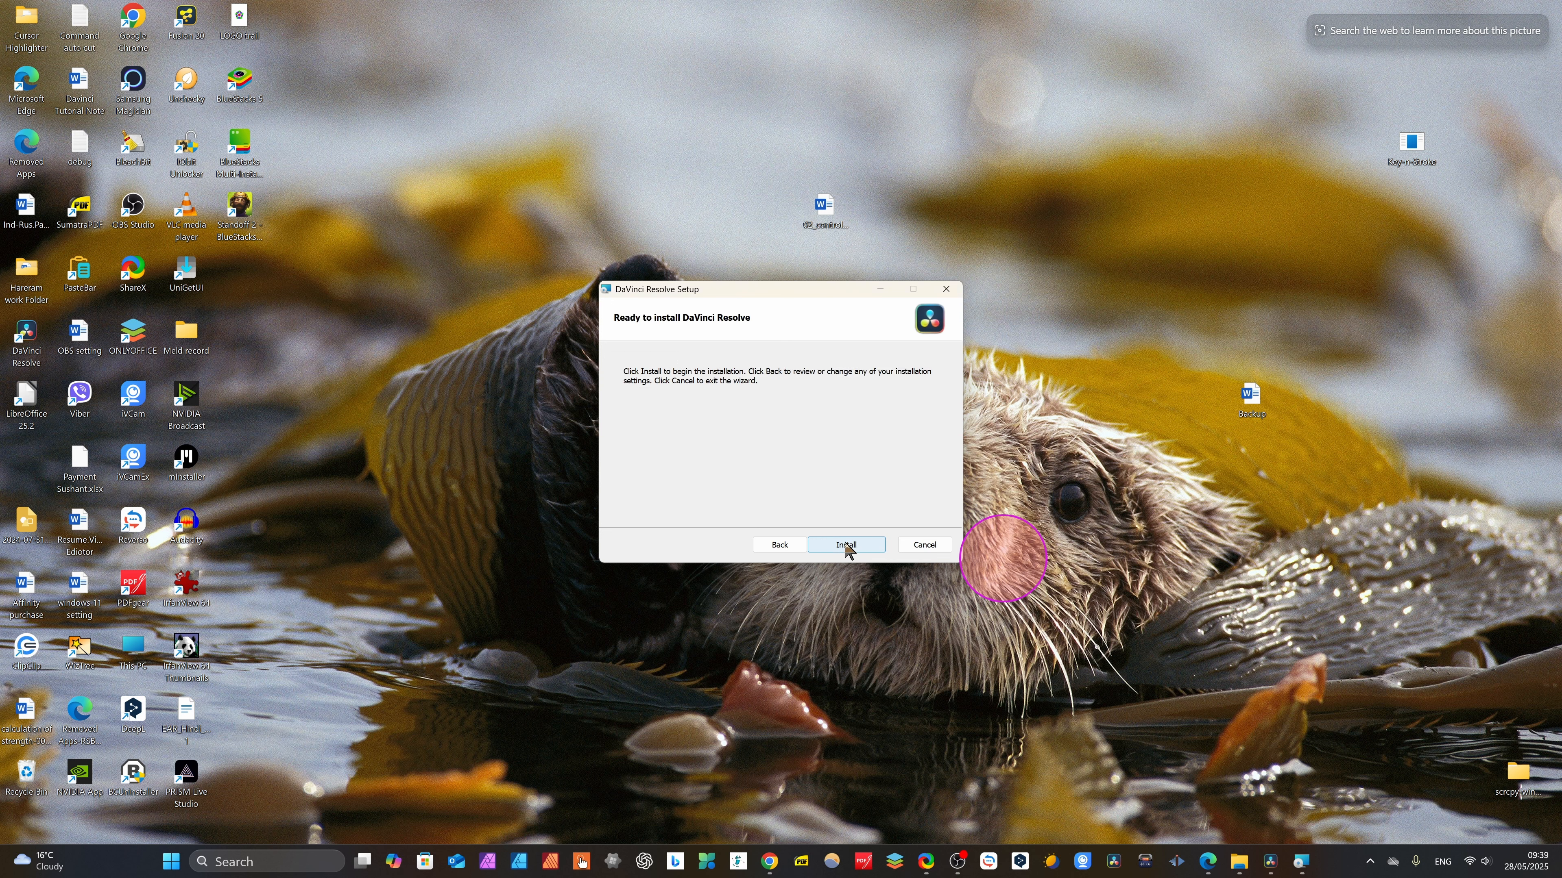
left_click(842, 546)
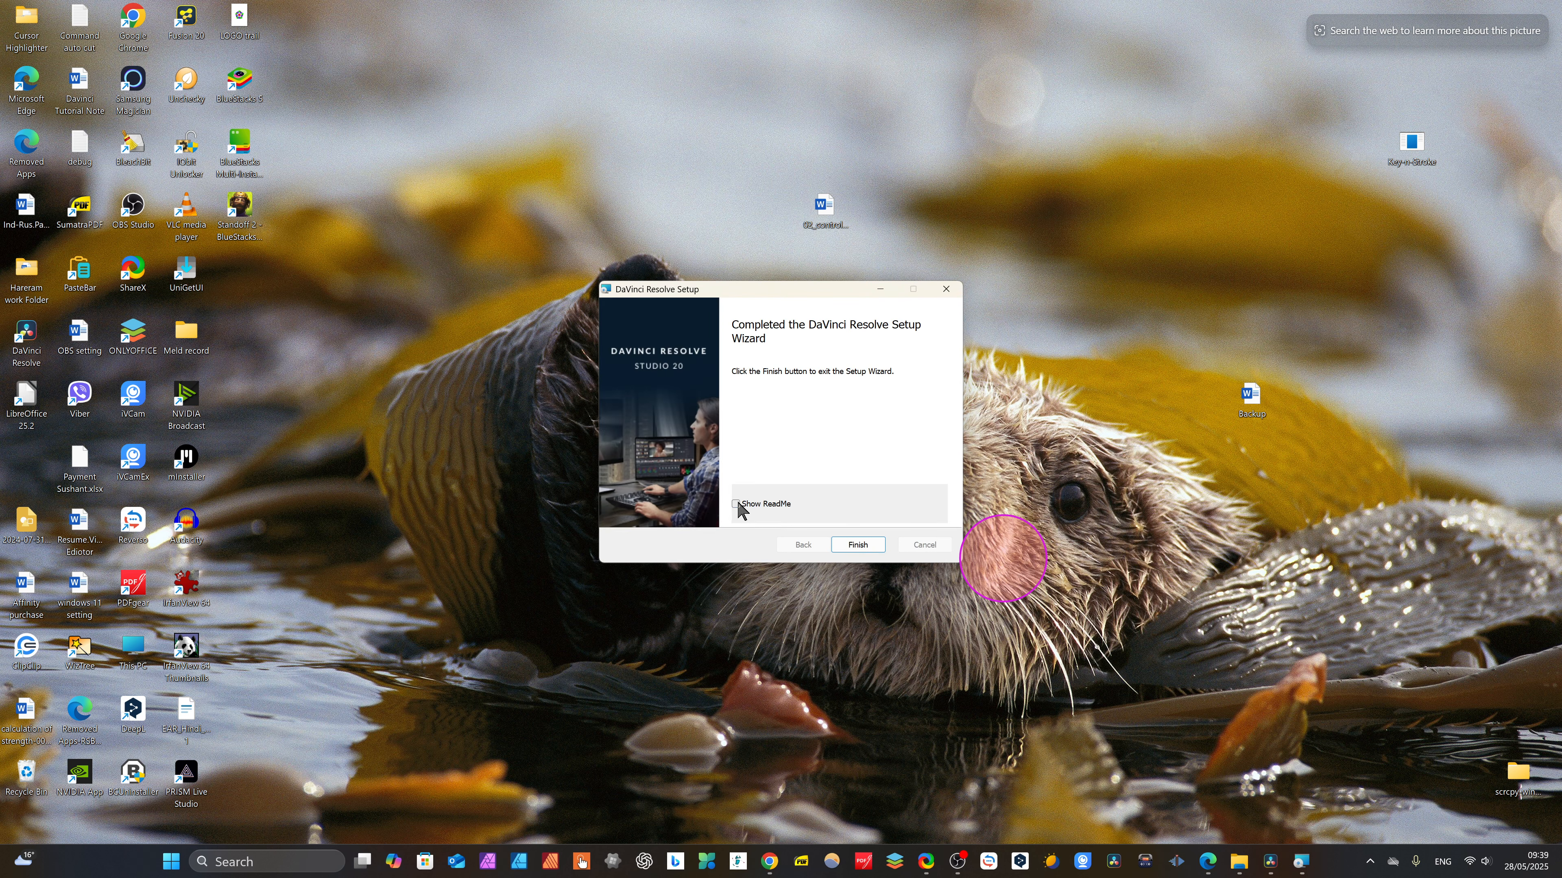
left_click(857, 544)
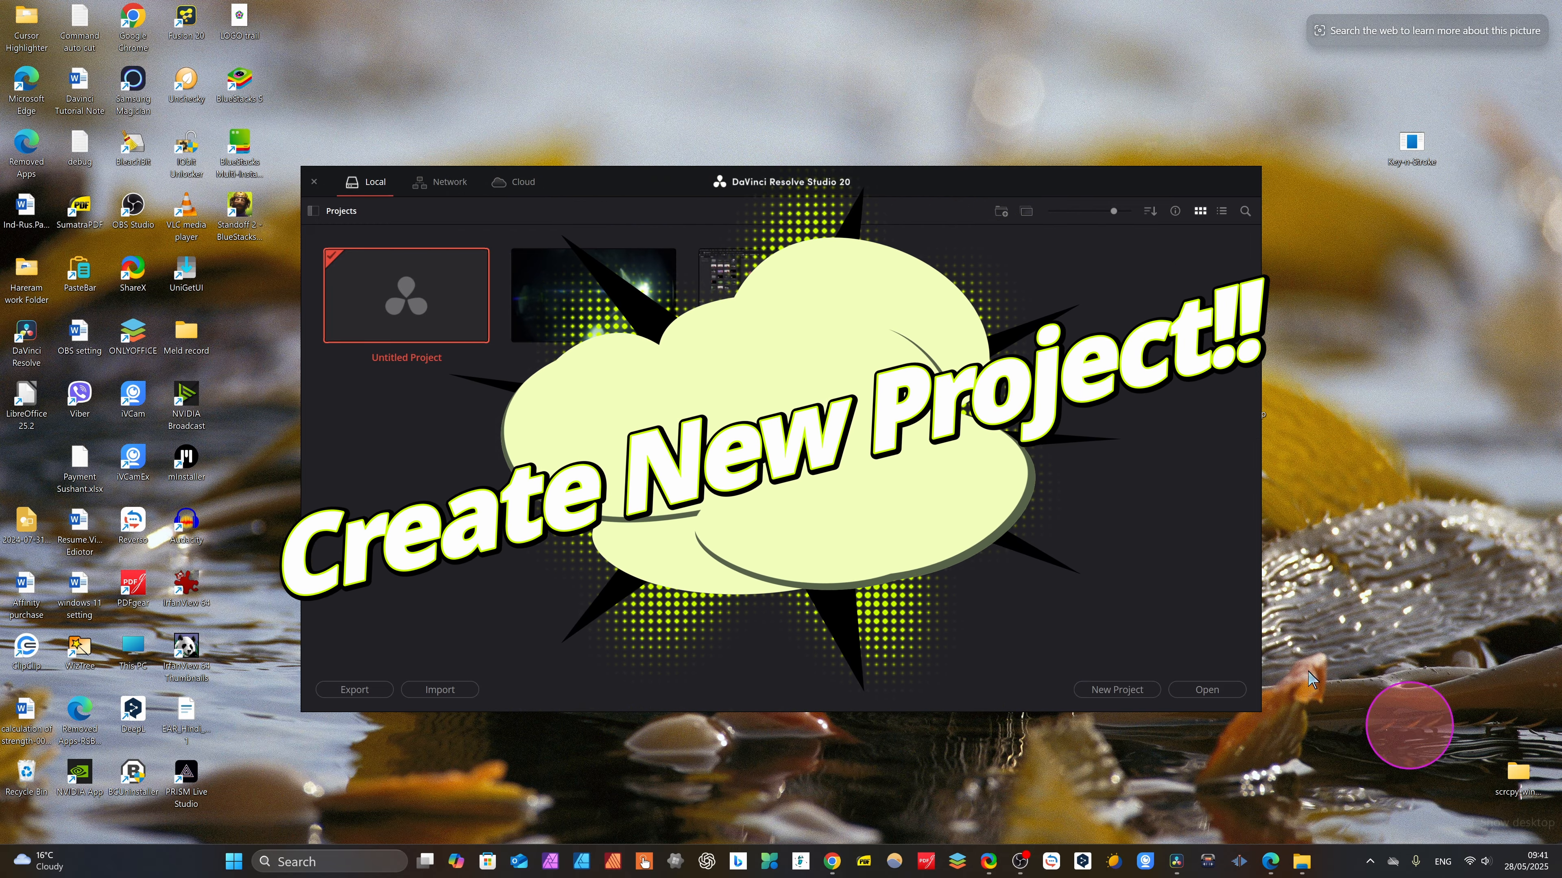
Dismiss the new-project dialog and open the existing Editing Project from the local projects.
left_click(1103, 690)
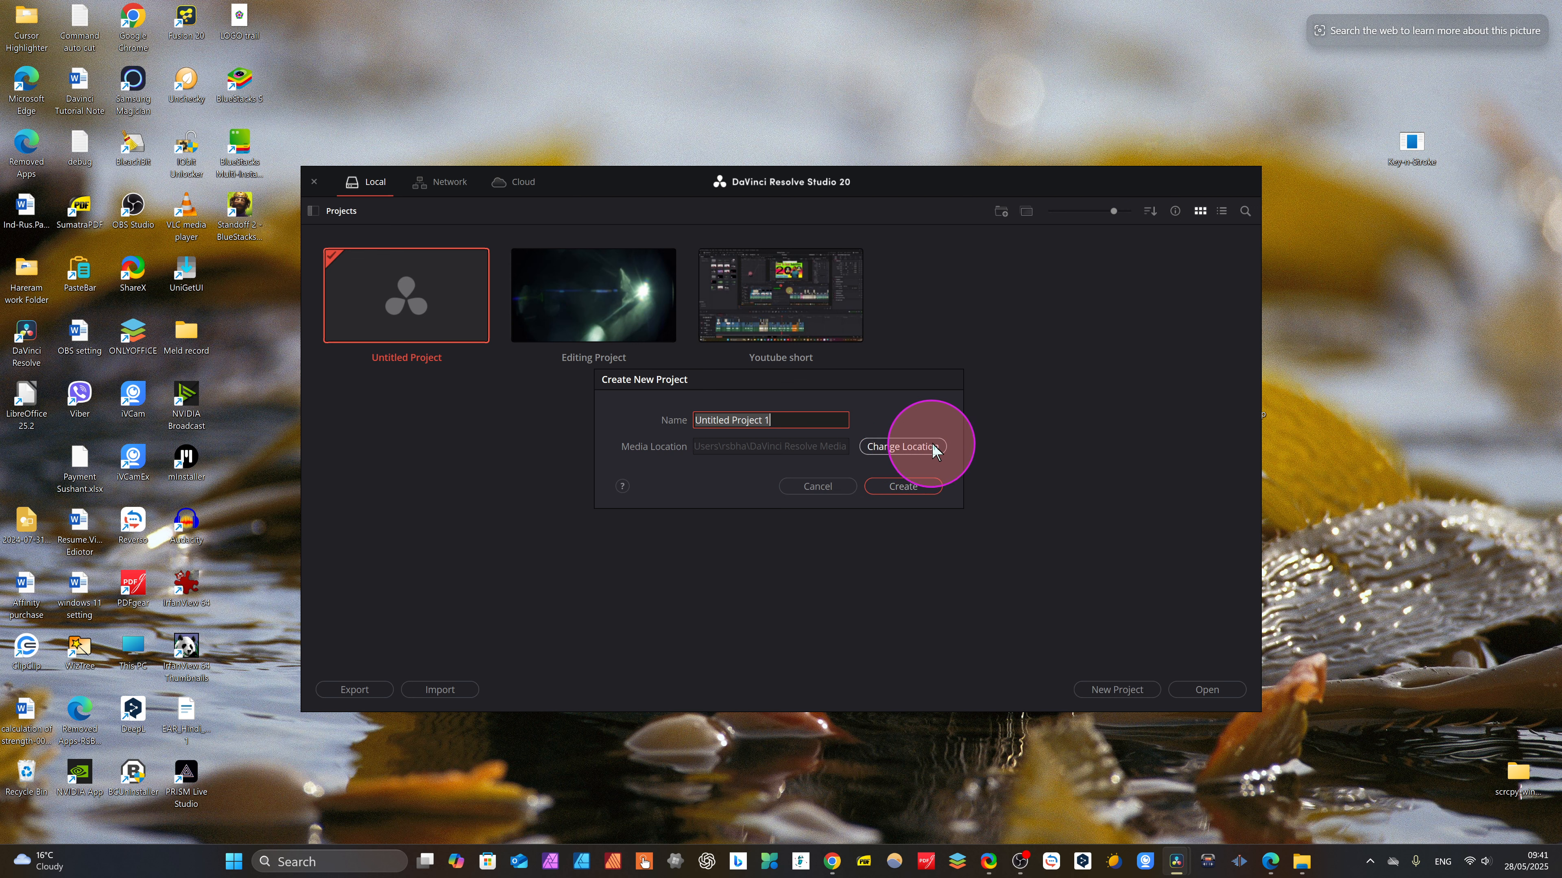
left_click(809, 487)
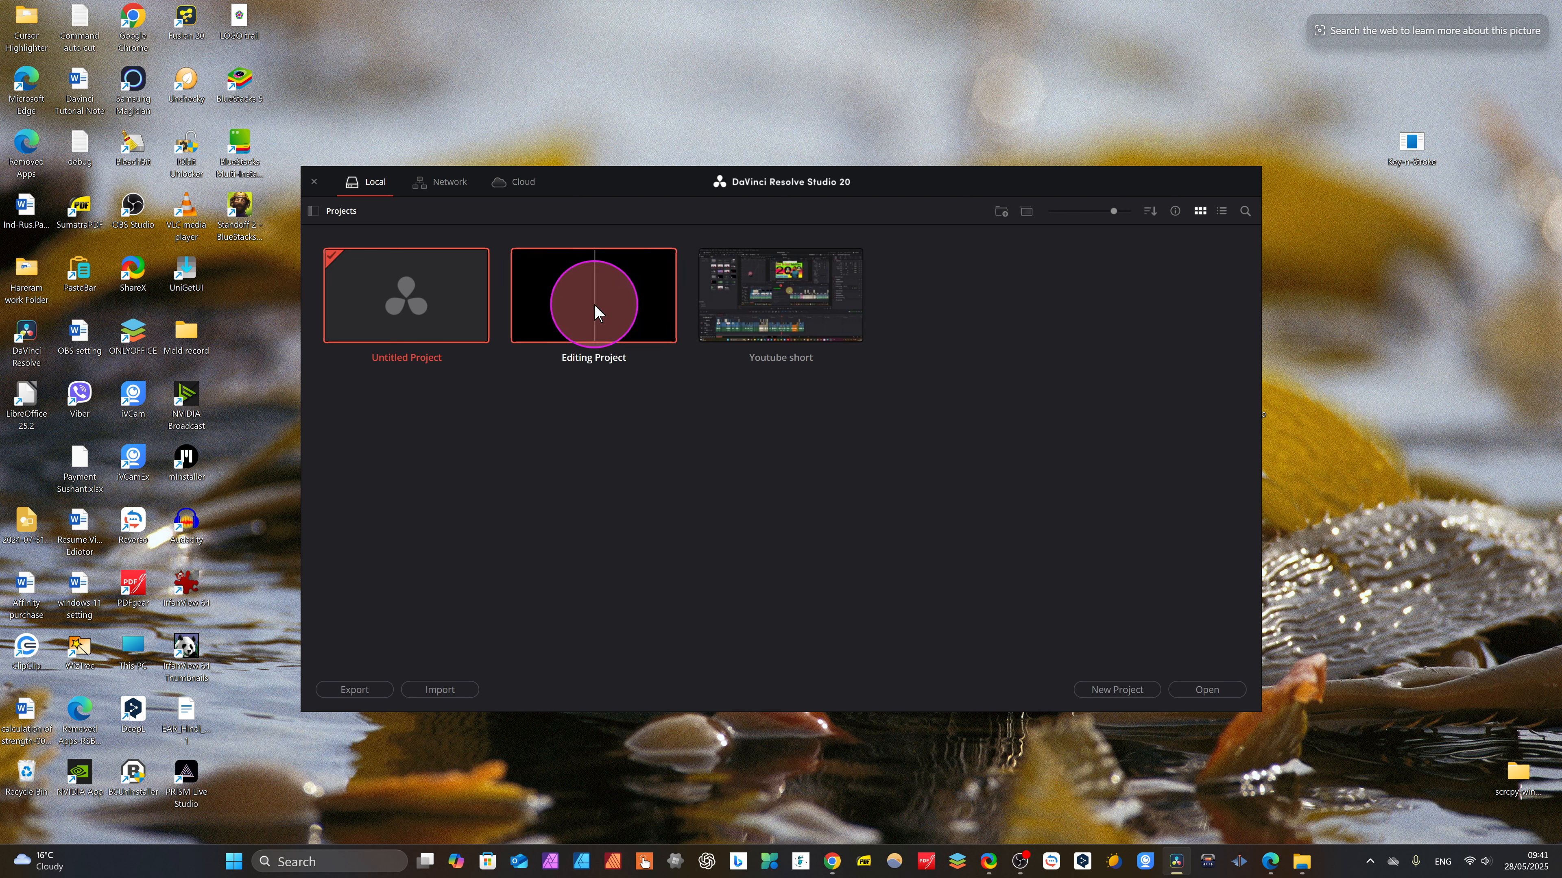
left_click(1200, 690)
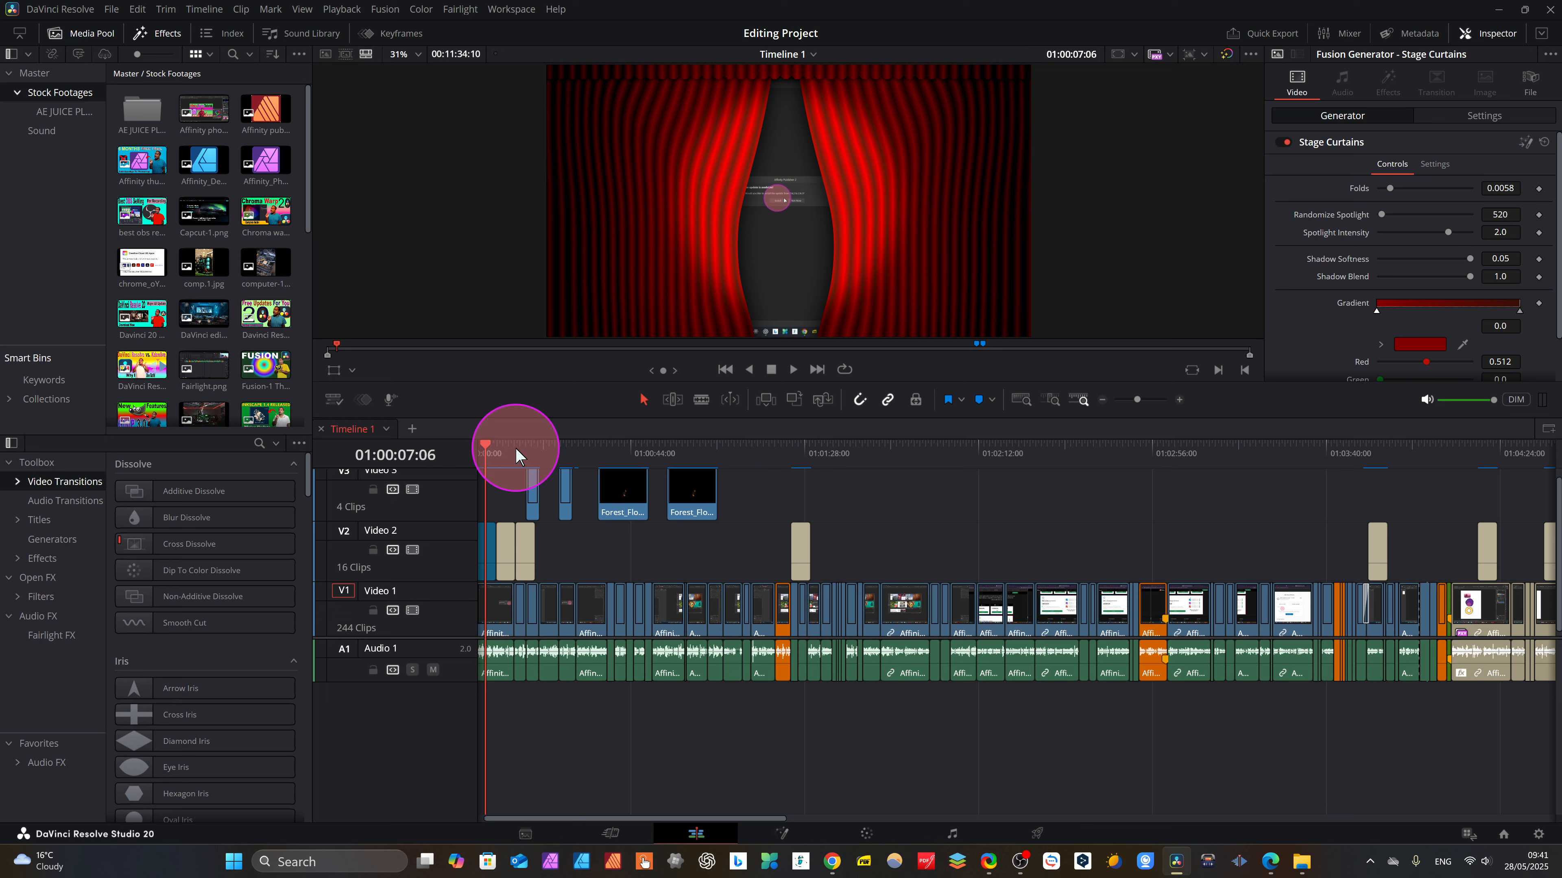
Check again for software updates and dismiss the update dialog.
left_click(52, 13)
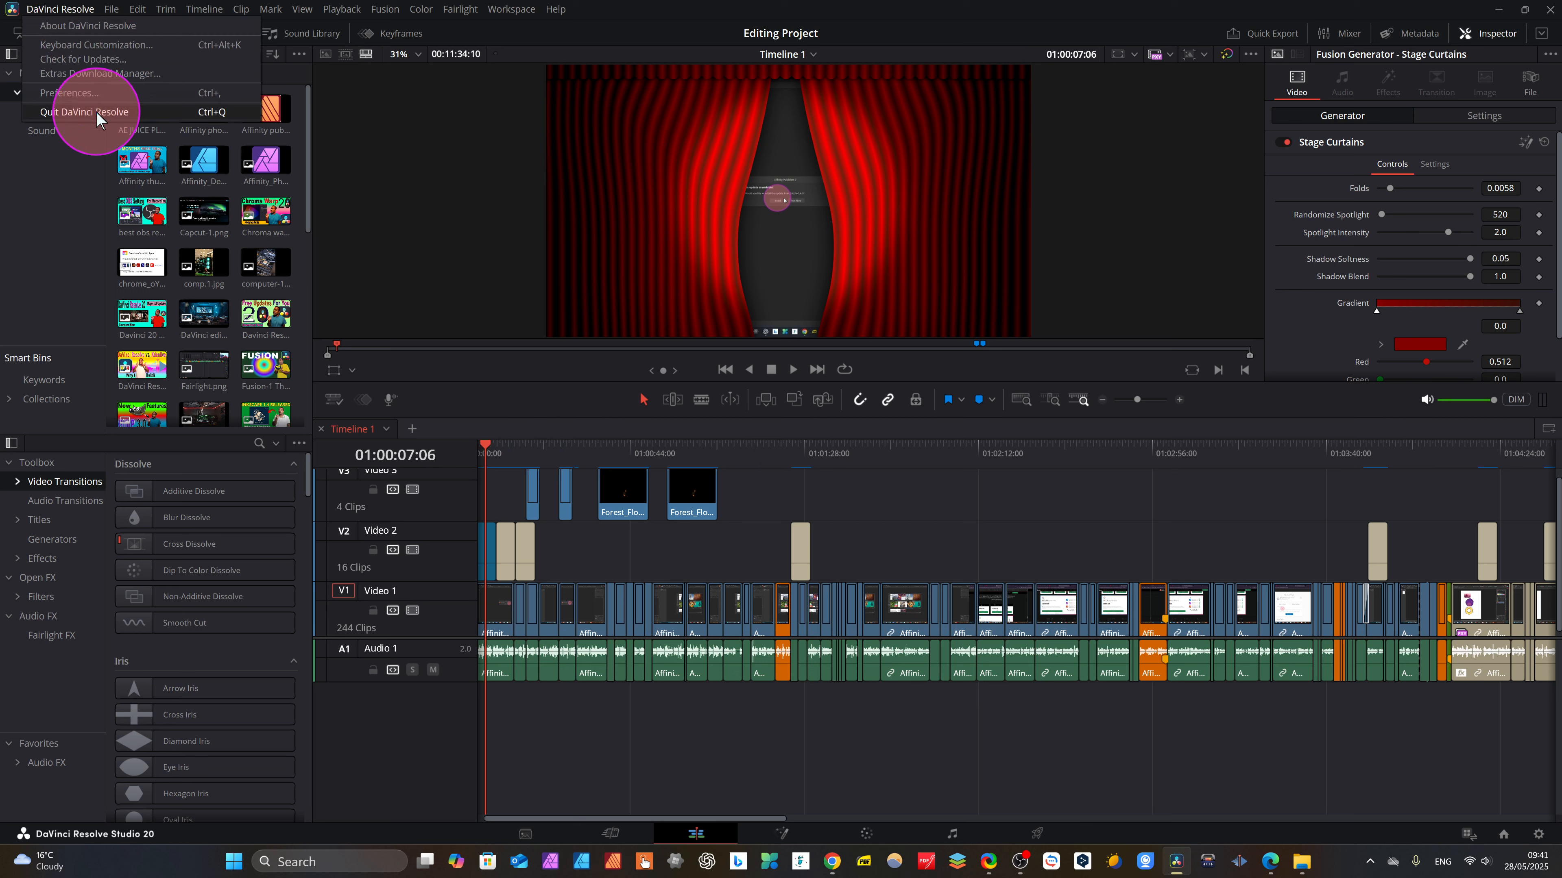
left_click(83, 59)
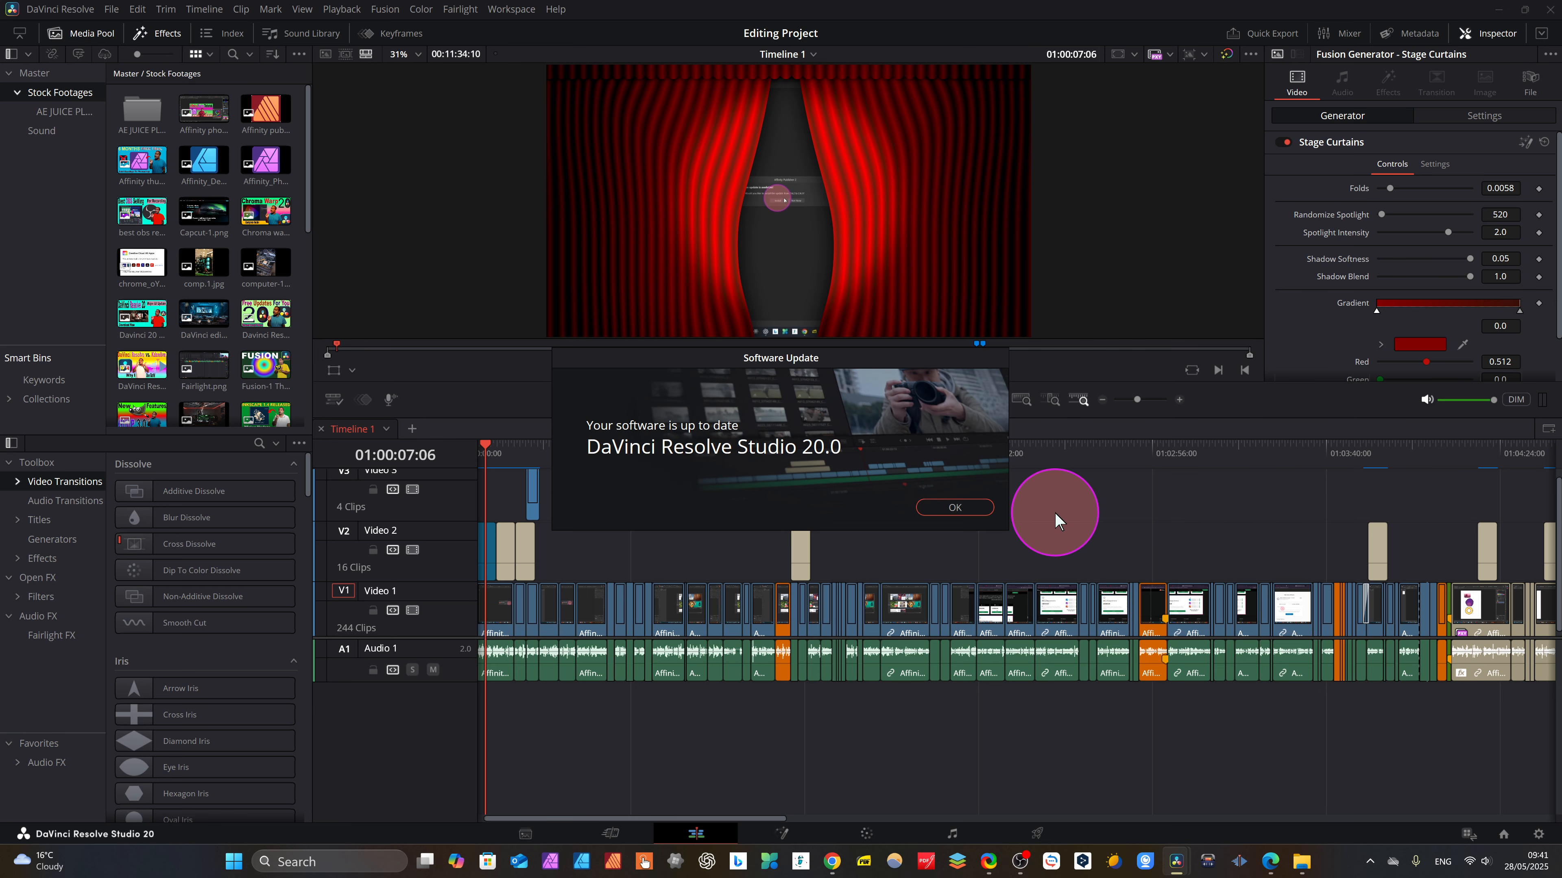
left_click(954, 508)
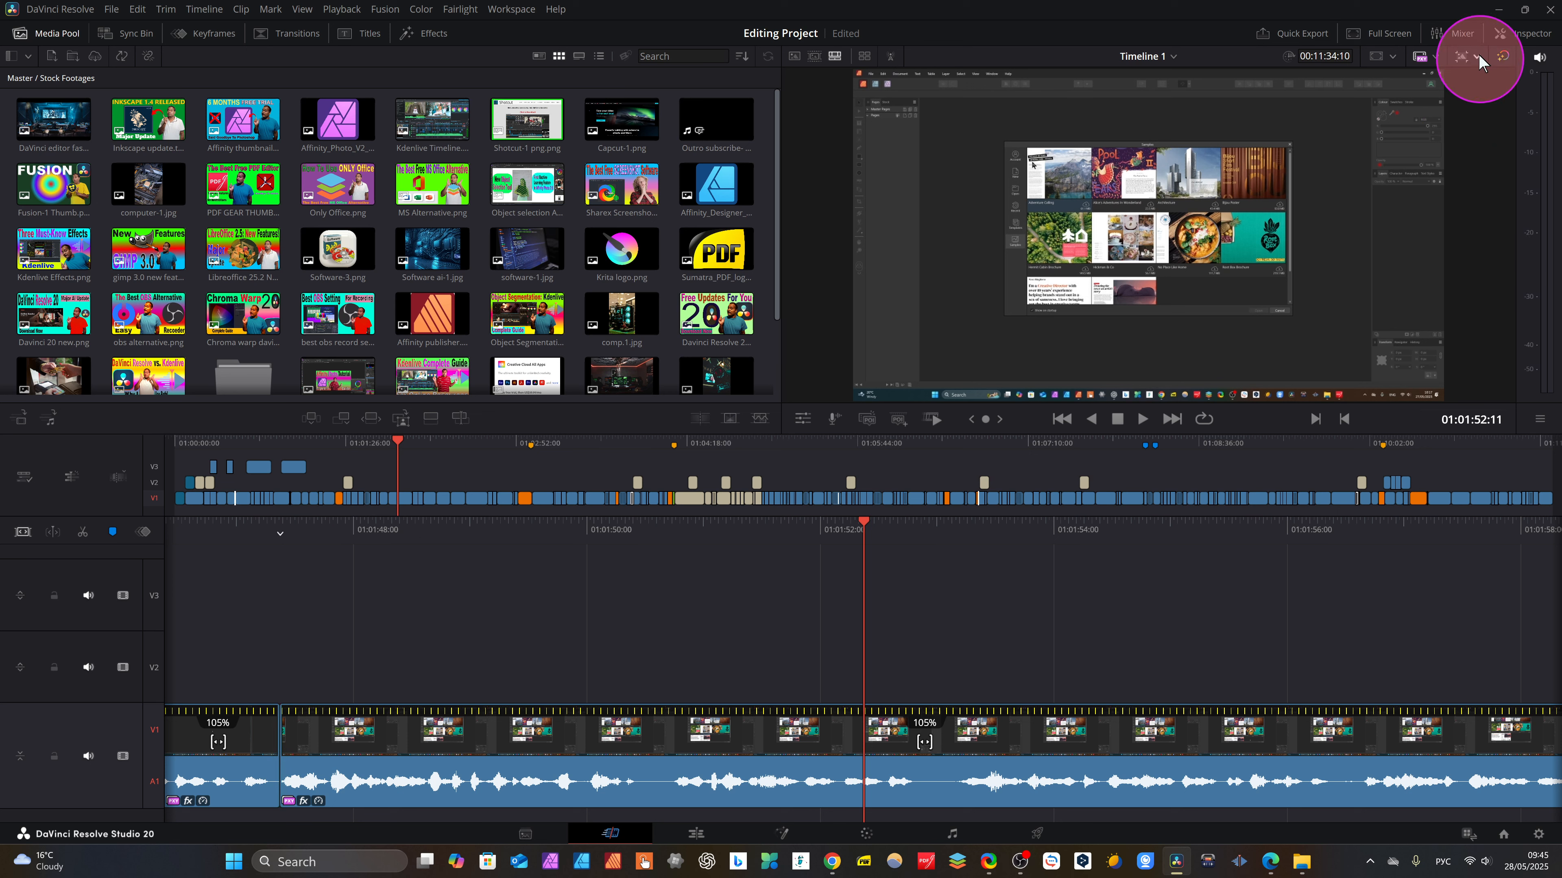
Show and hide the Mixer on the Cut page and again on the Edit page to compare them.
left_click(1443, 37)
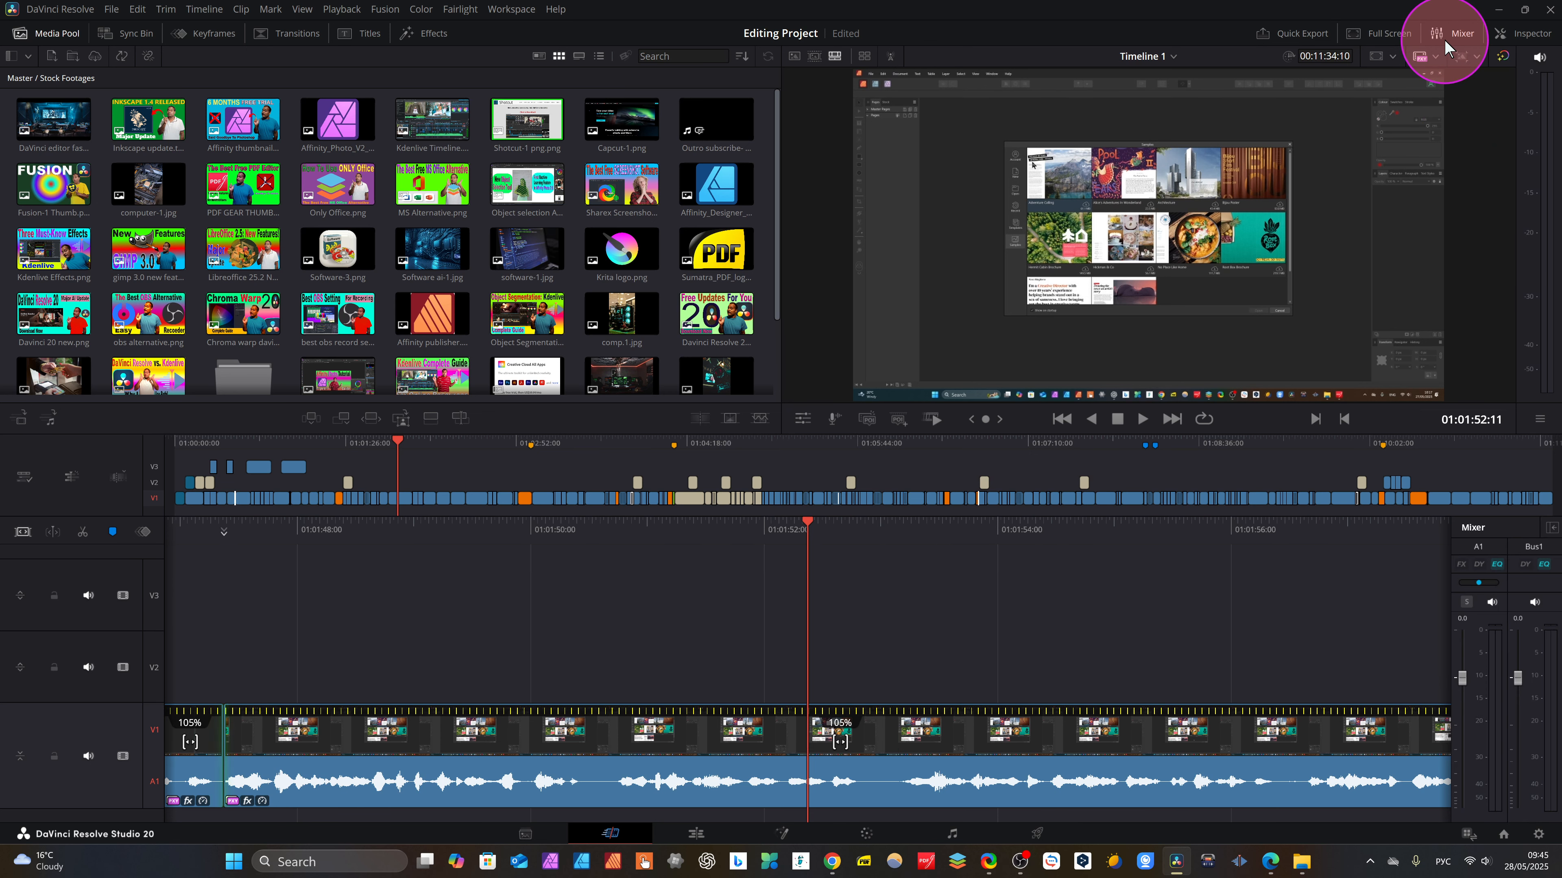
left_click(1452, 33)
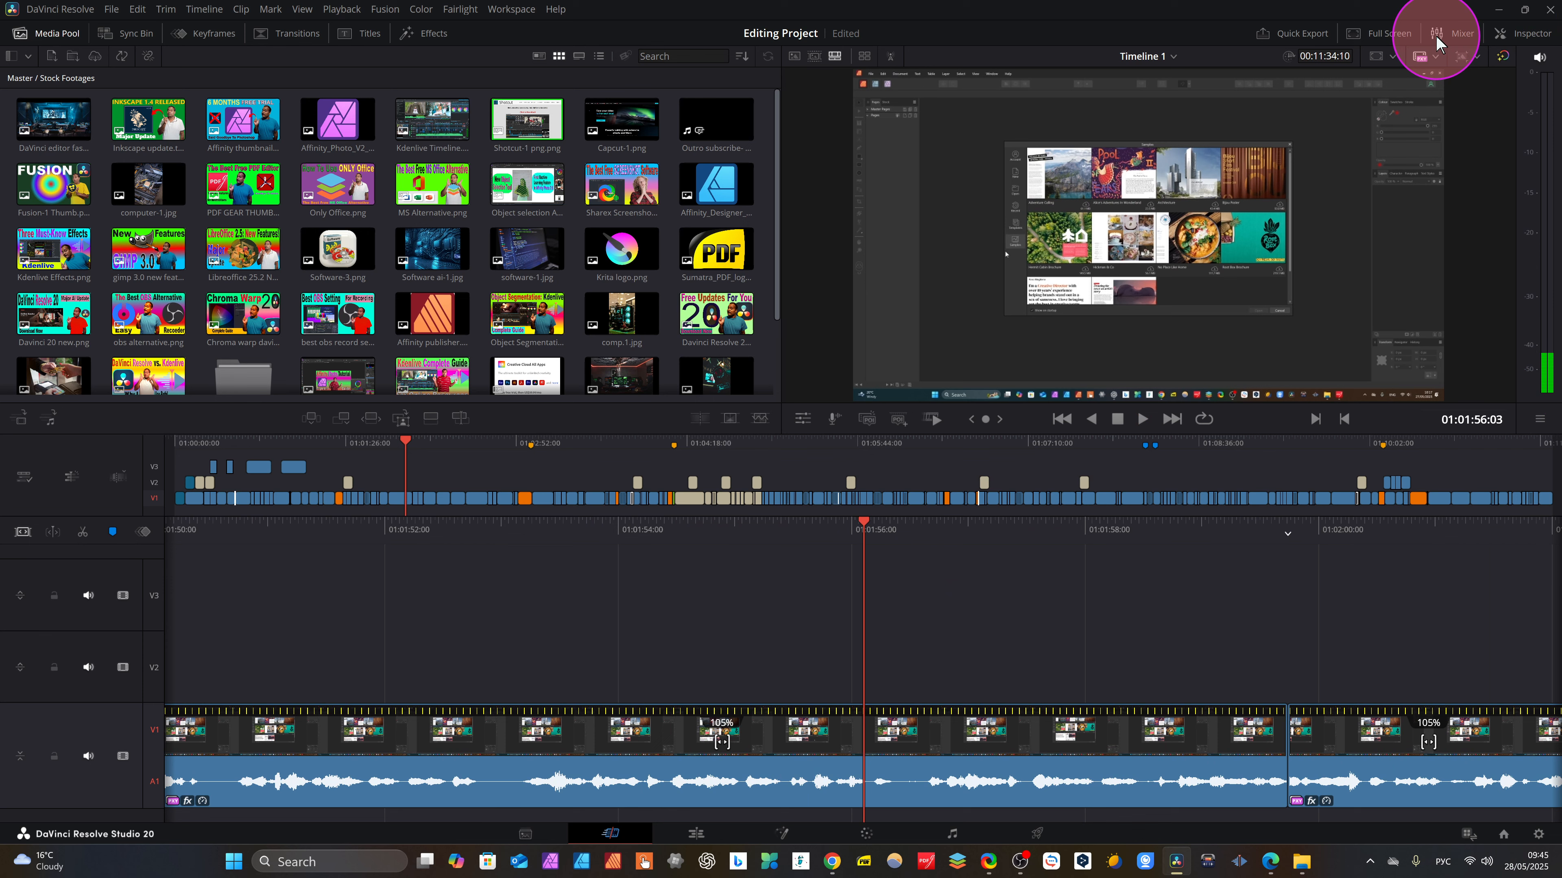
left_click(701, 834)
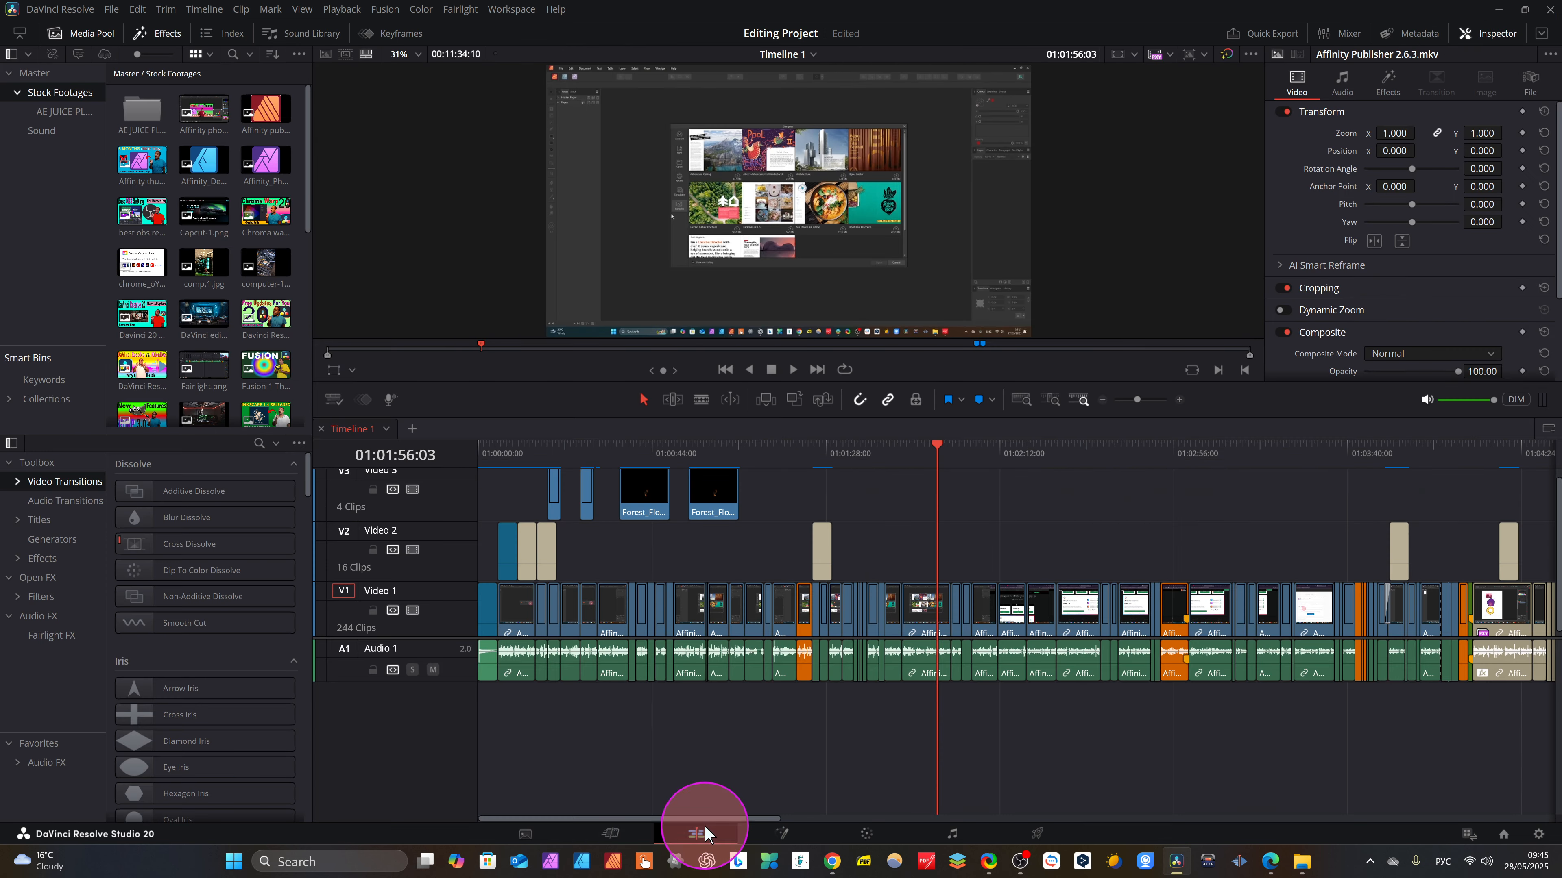
left_click(1334, 34)
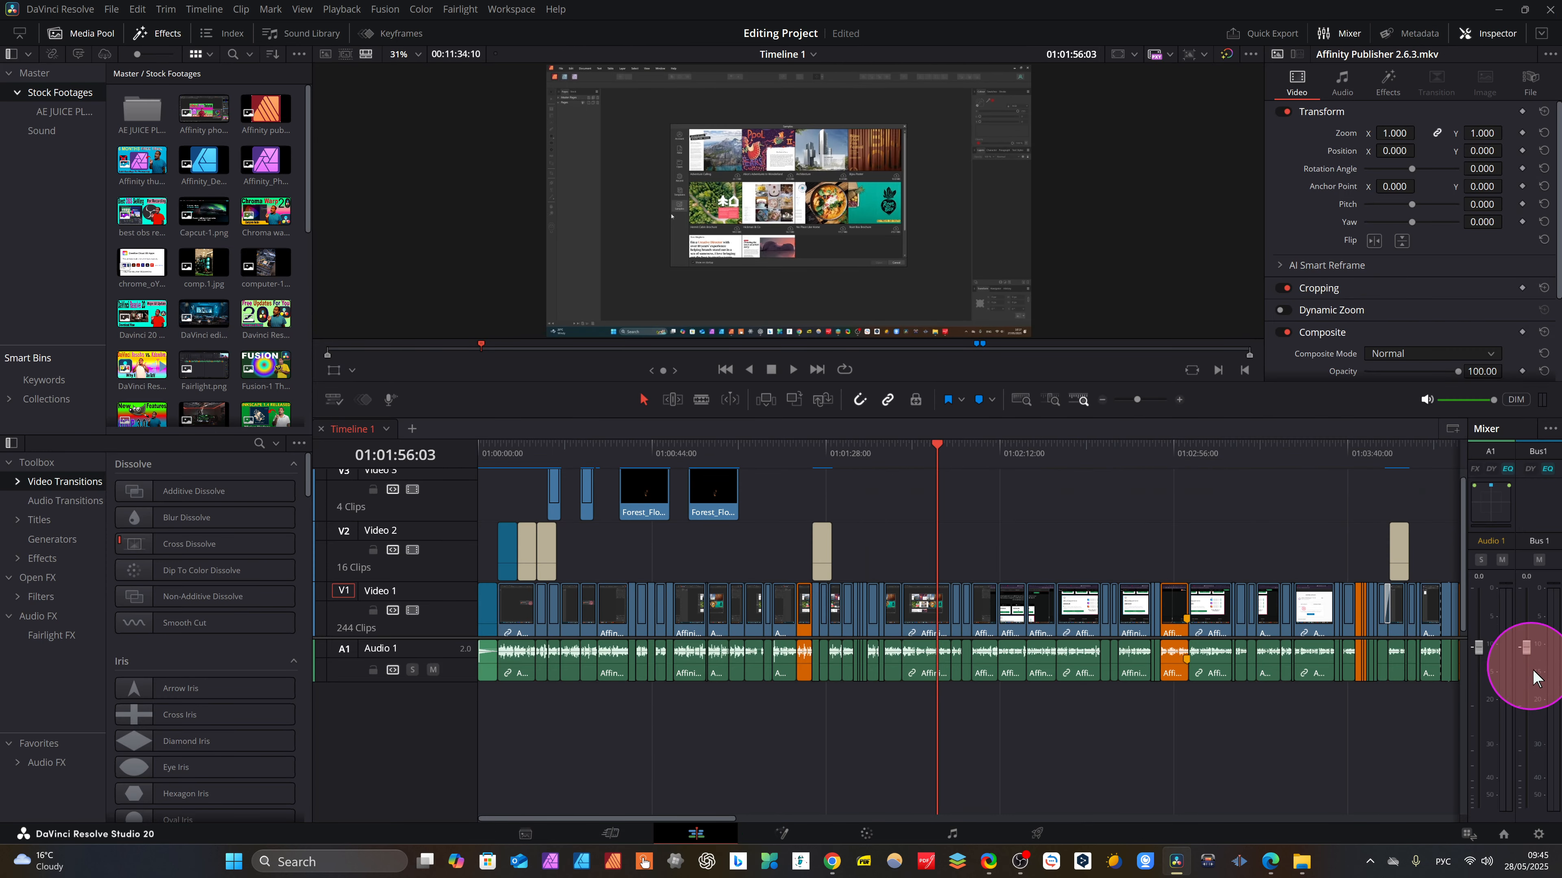
left_click(1344, 33)
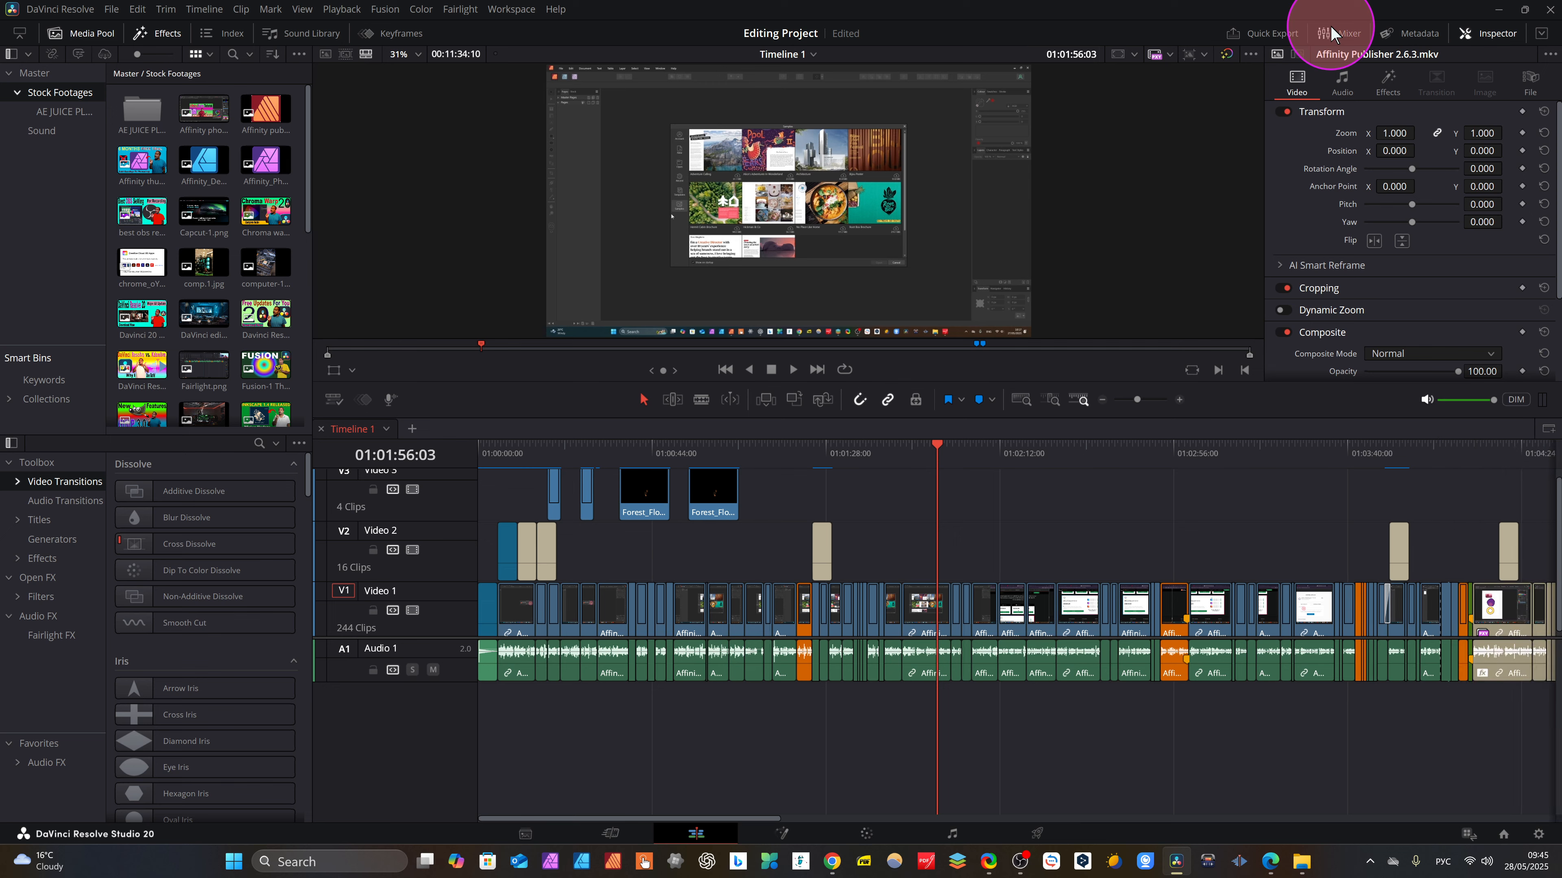
Return to the Cut page, play the timeline from the next edit point with the Mixer shown, and hide the Mixer.
left_click(621, 830)
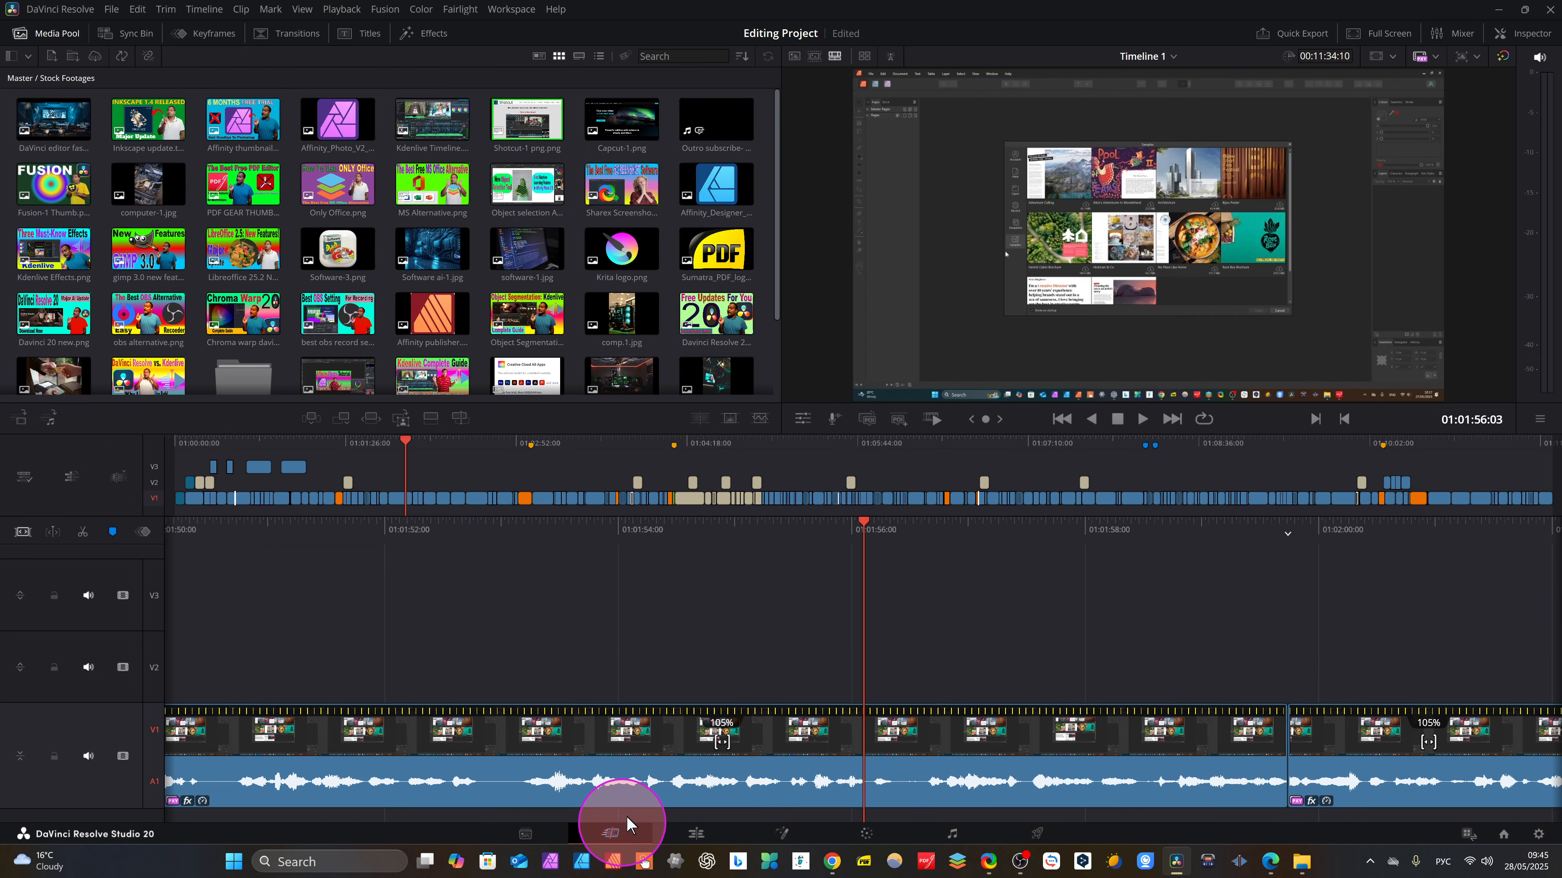
left_click(1438, 33)
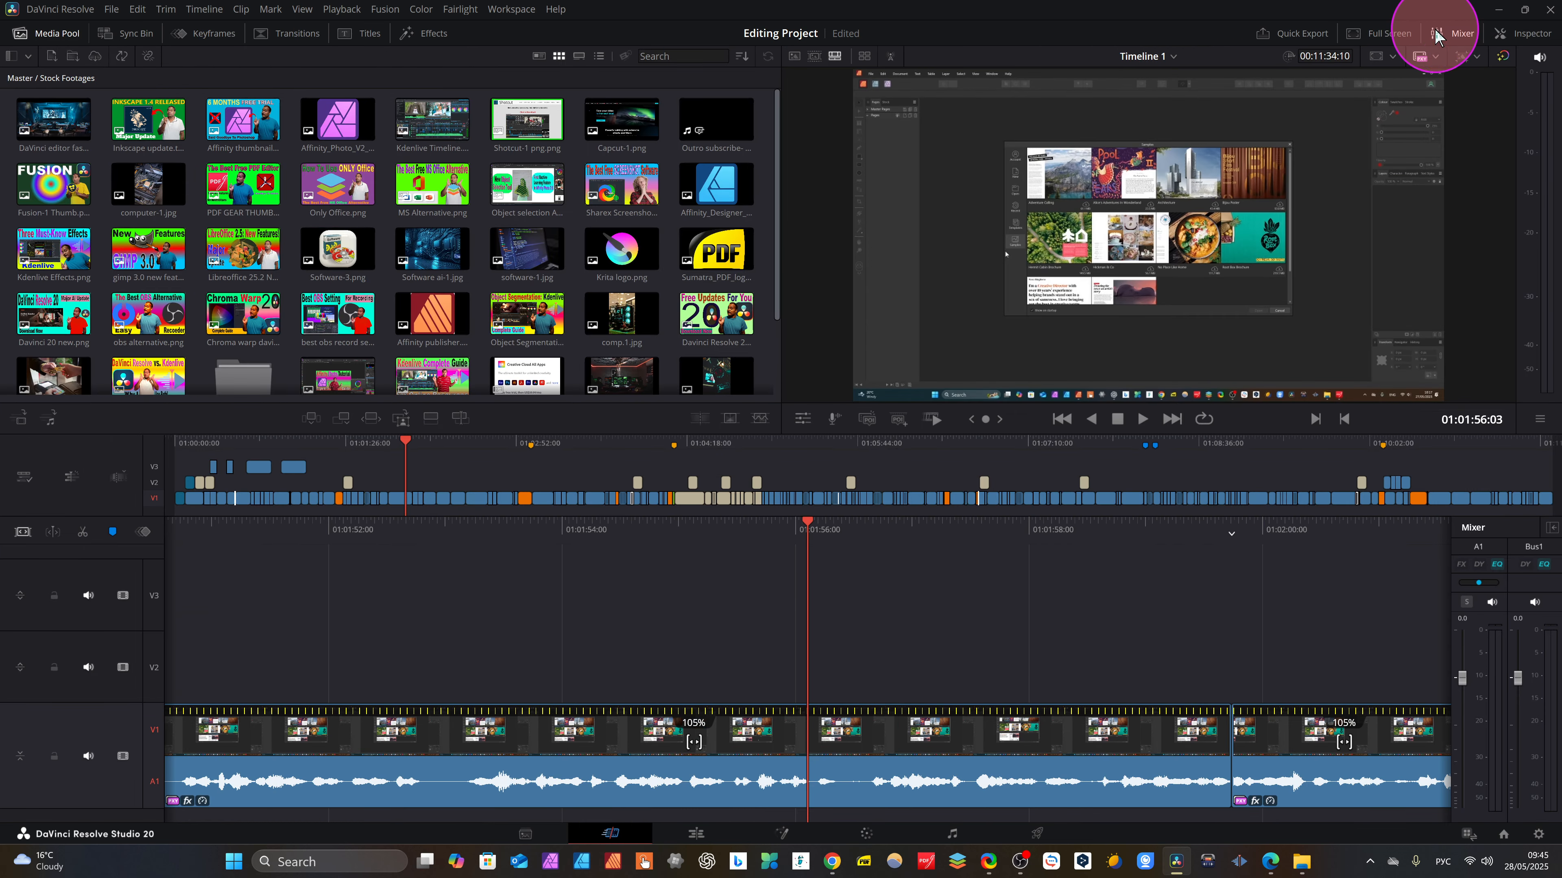
double_click(1235, 718)
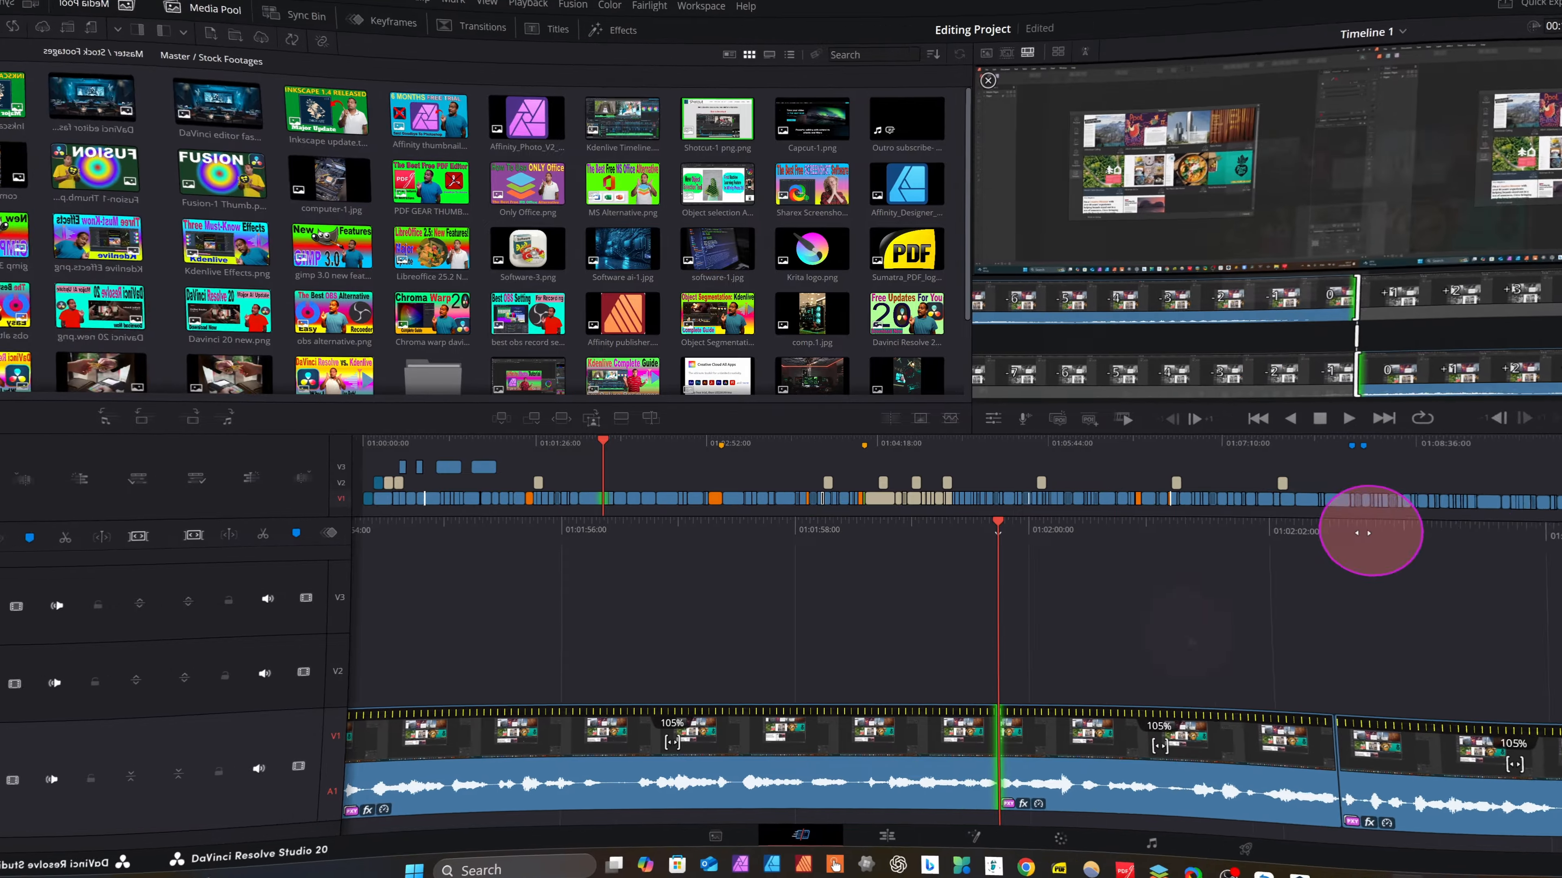
key("space")
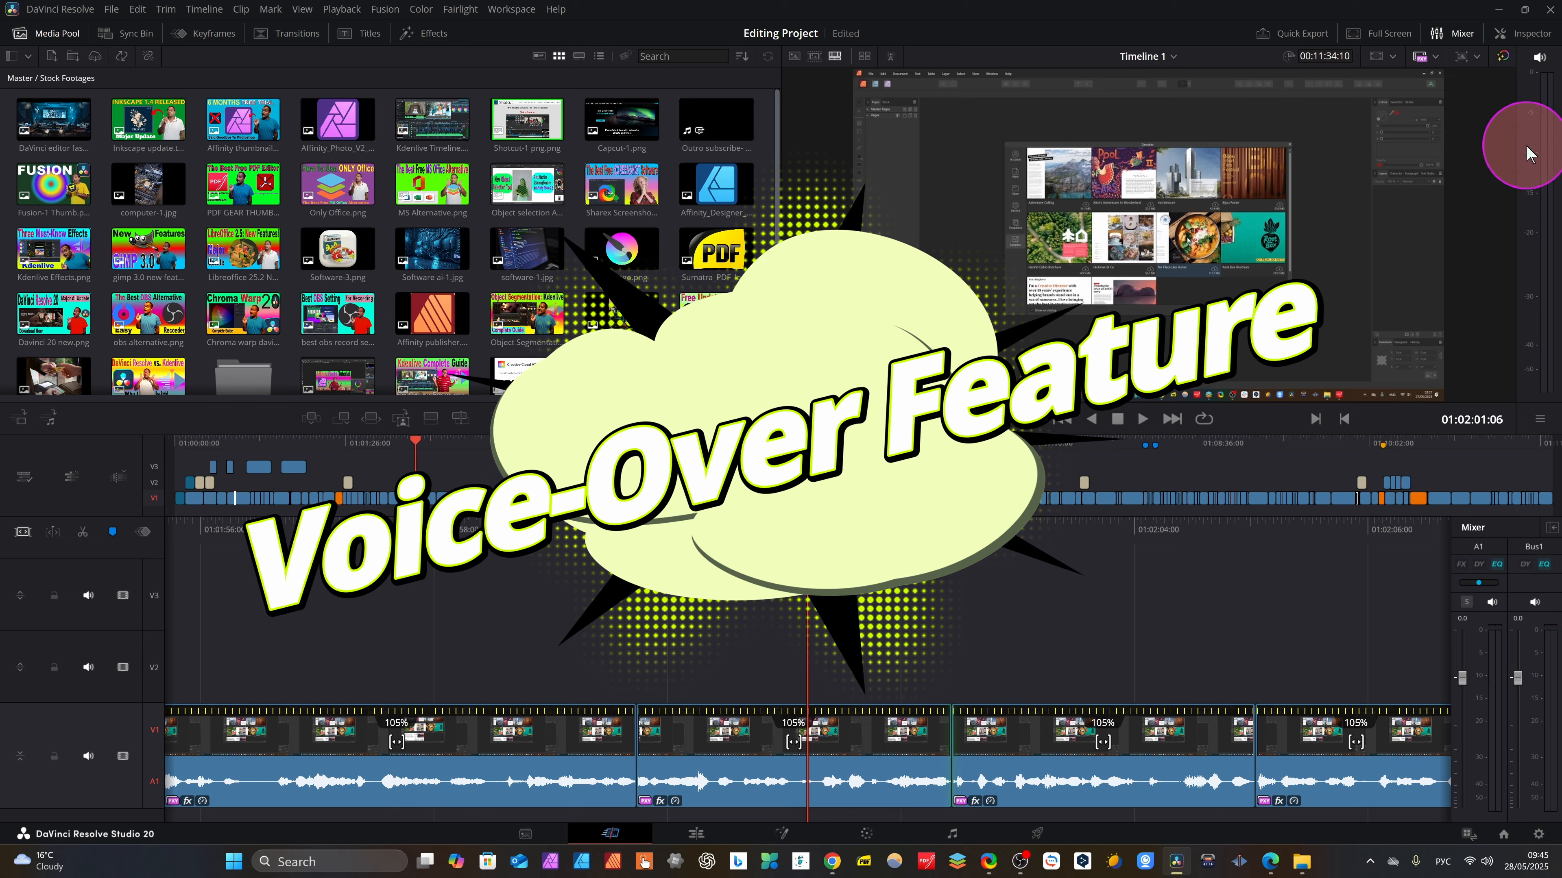
left_click(1451, 33)
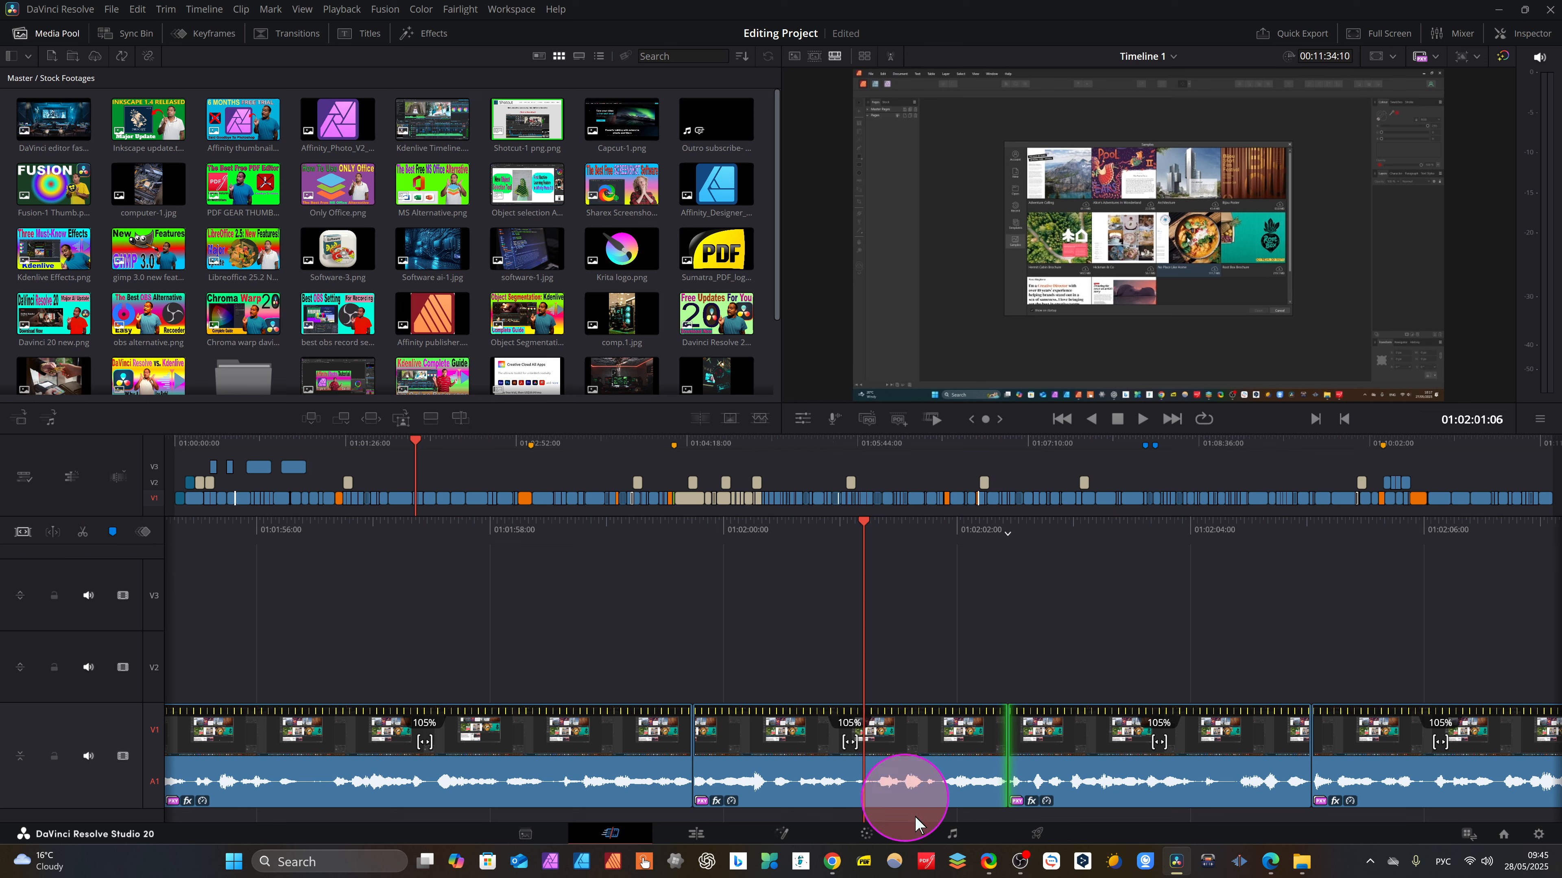
Open the Record Voiceover tool on the Edit page, look through its audio input choices, and close it.
left_click(696, 834)
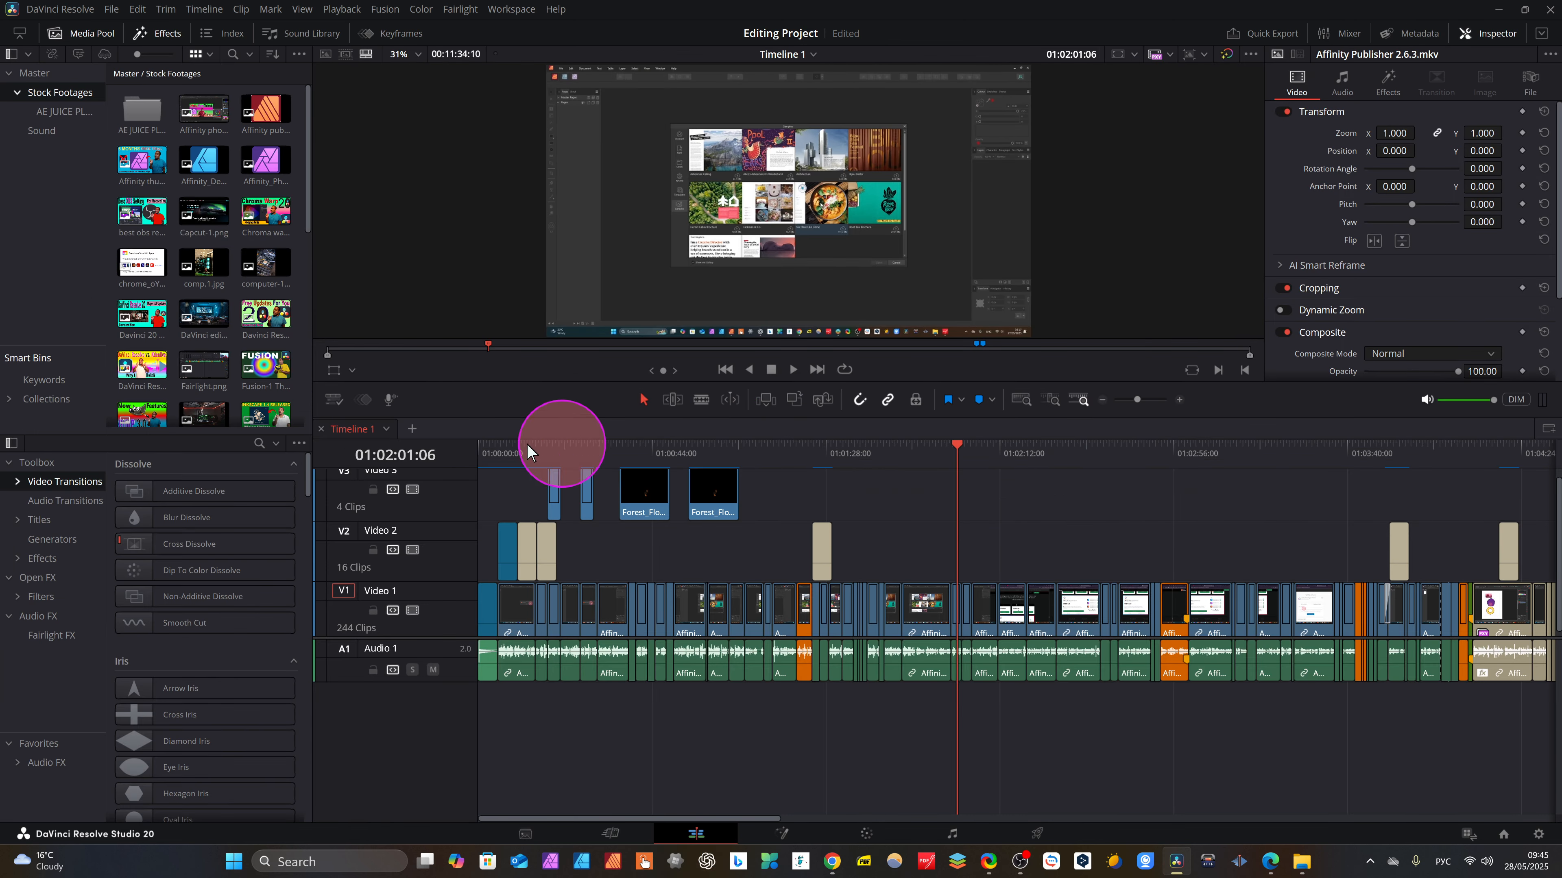
left_click(389, 401)
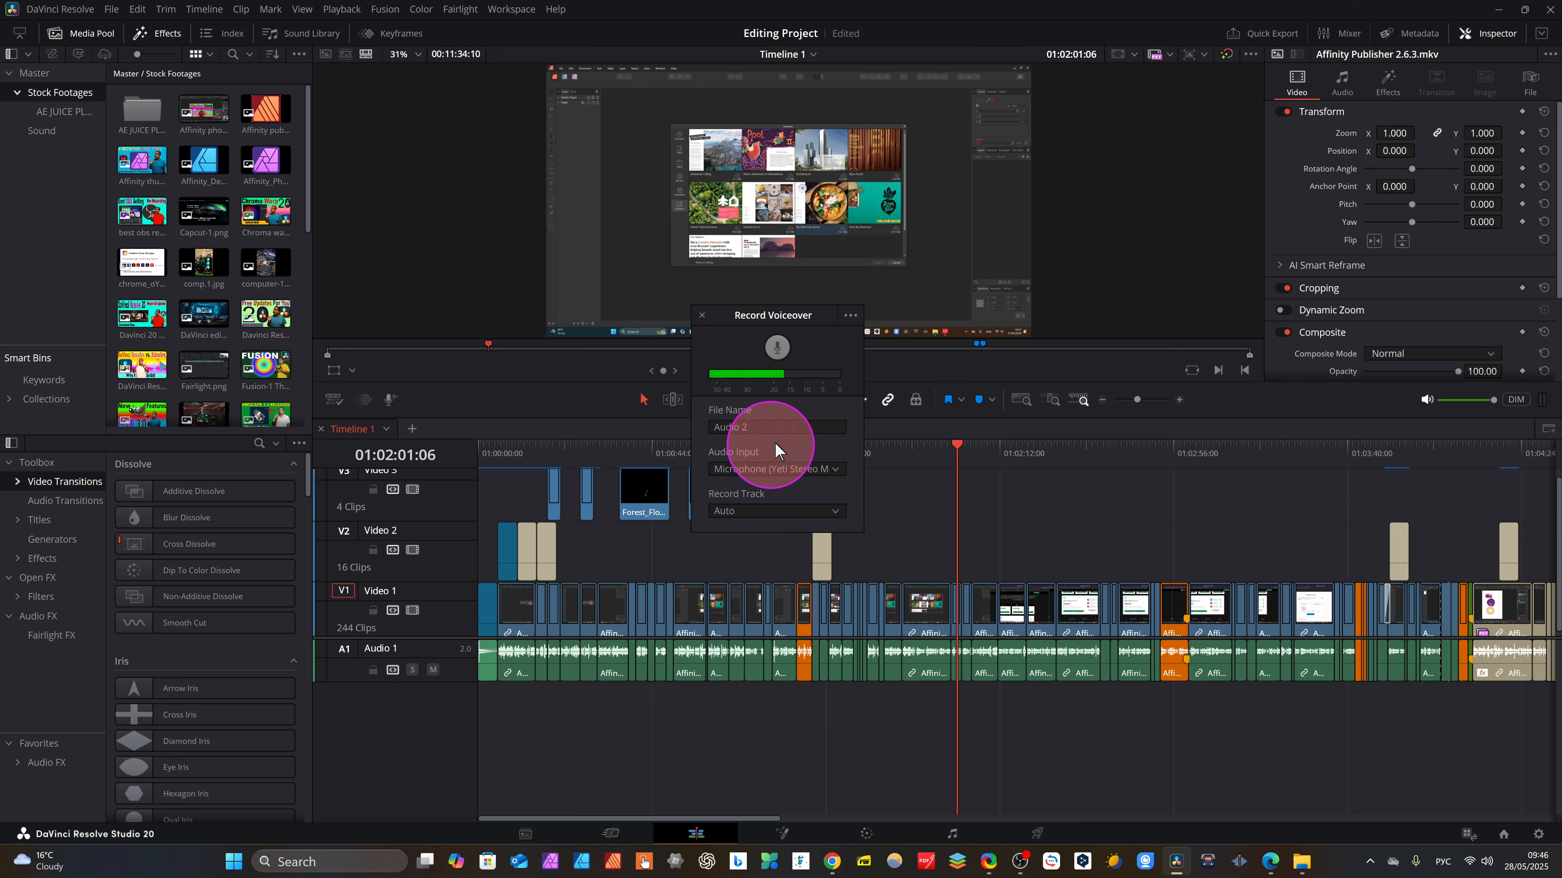
left_click(833, 474)
left_click(820, 465)
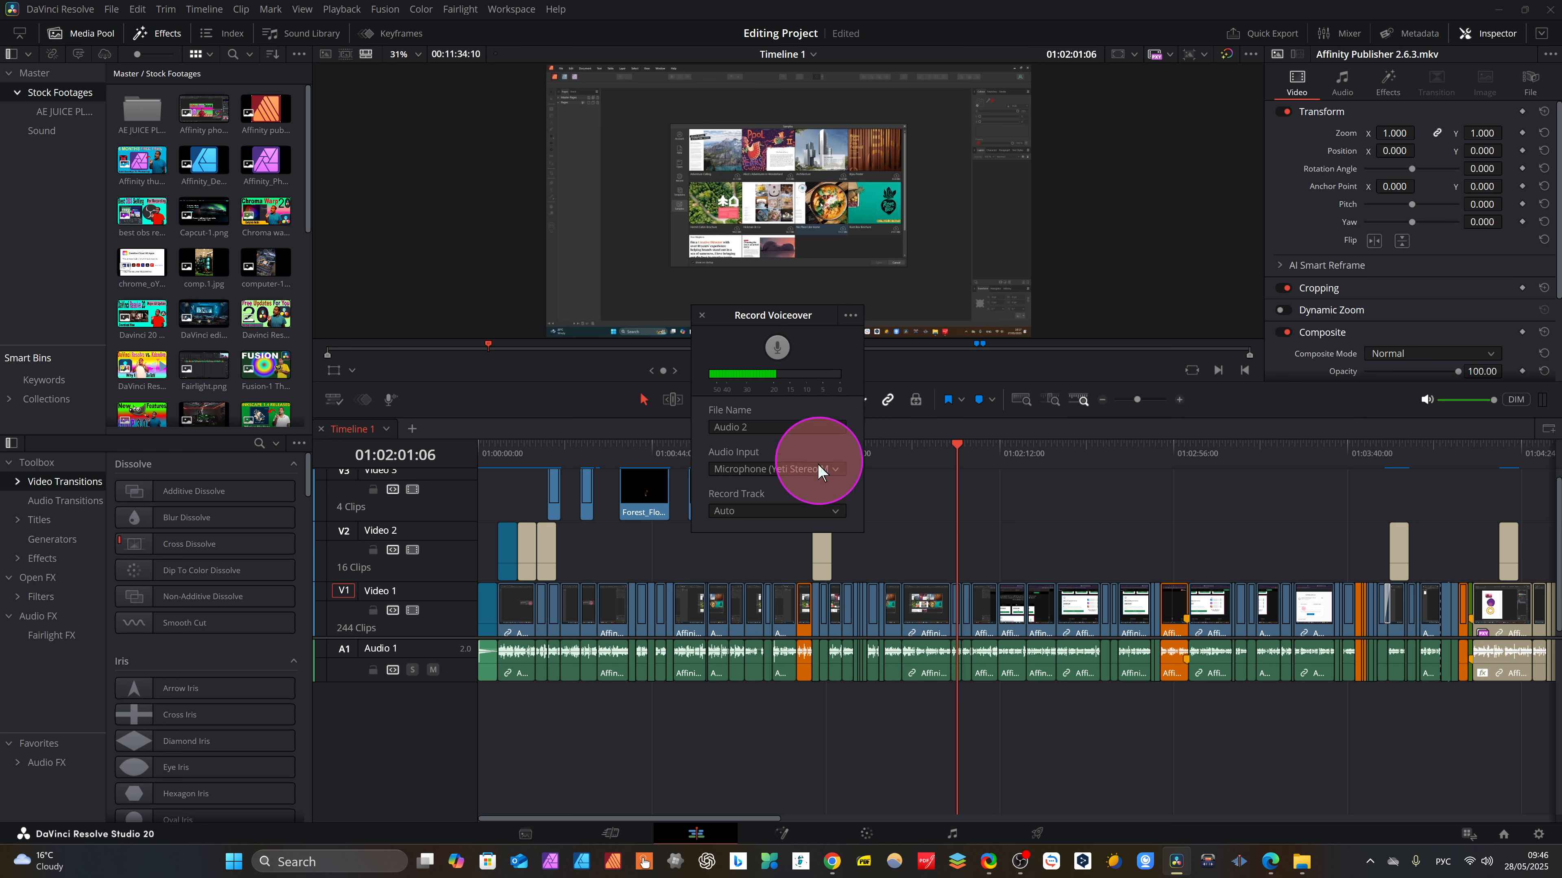
left_click(839, 476)
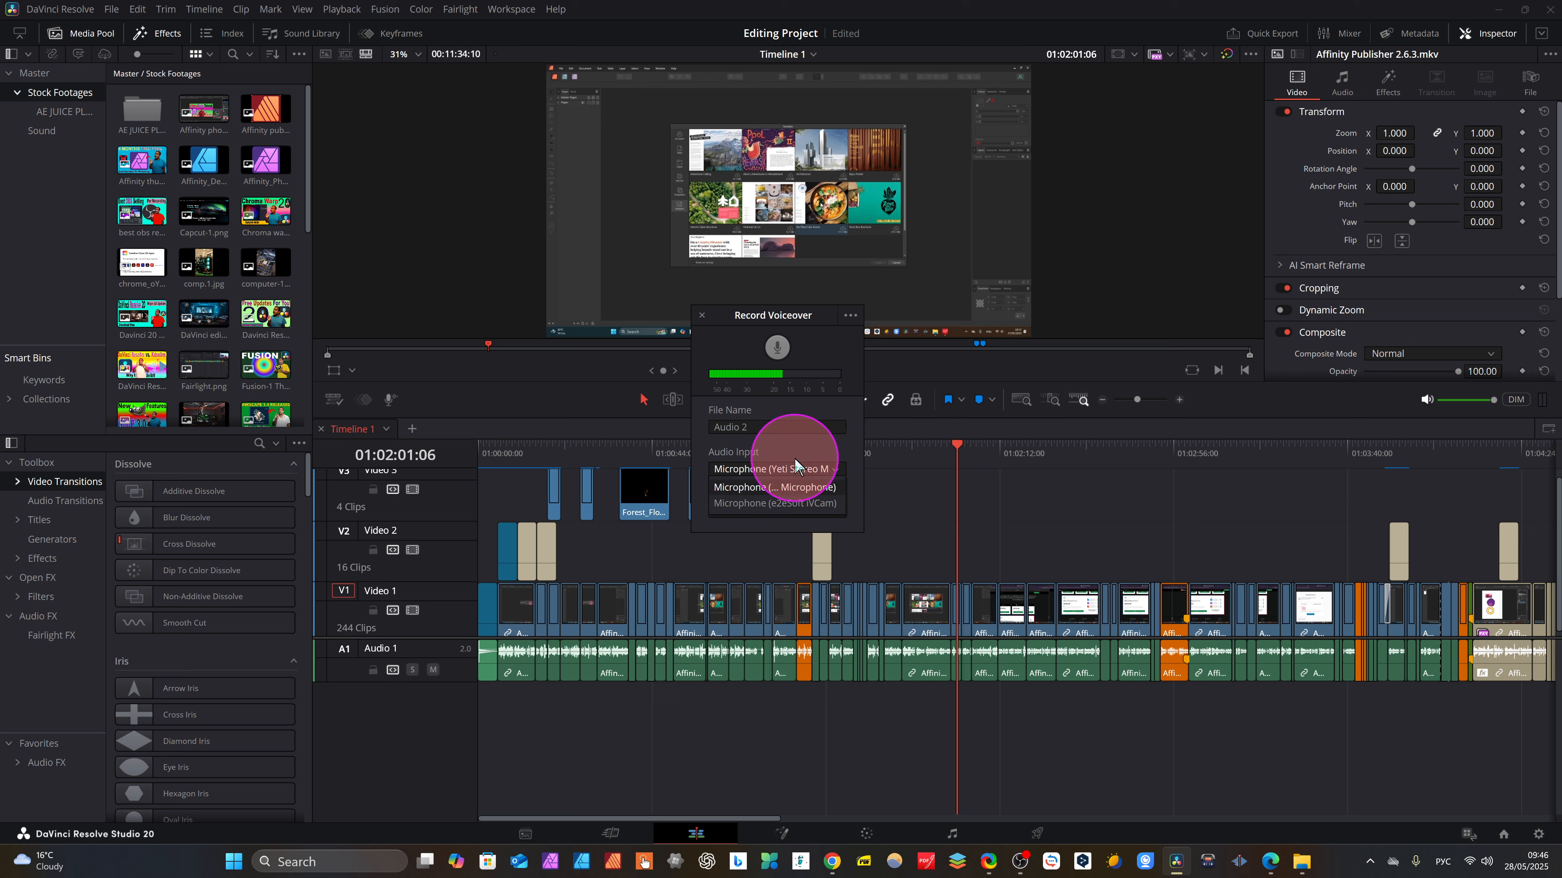
left_click(818, 507)
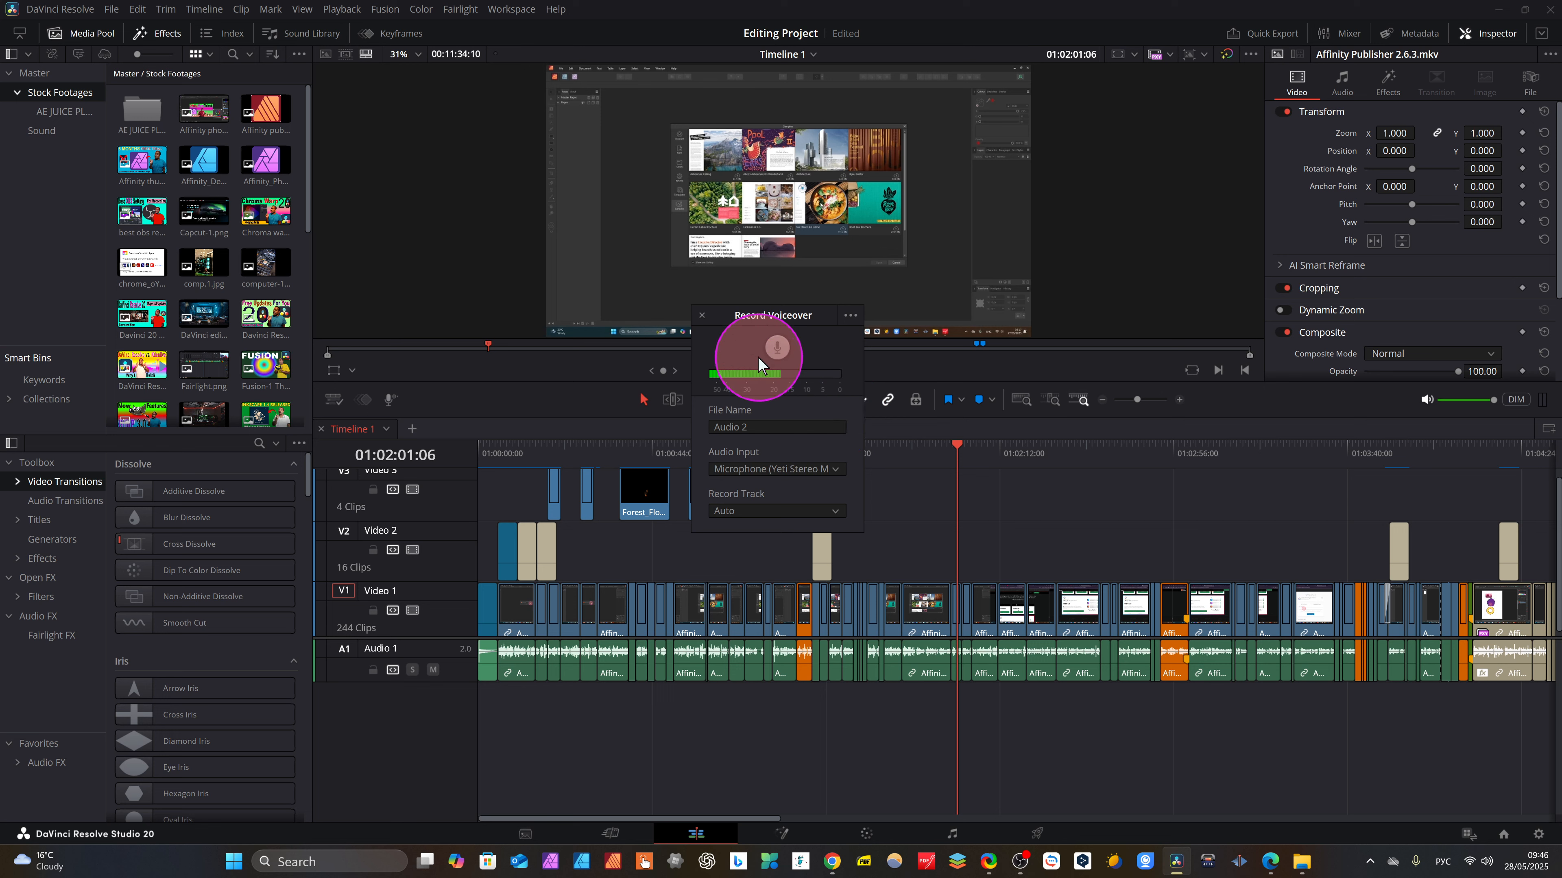
left_click(702, 315)
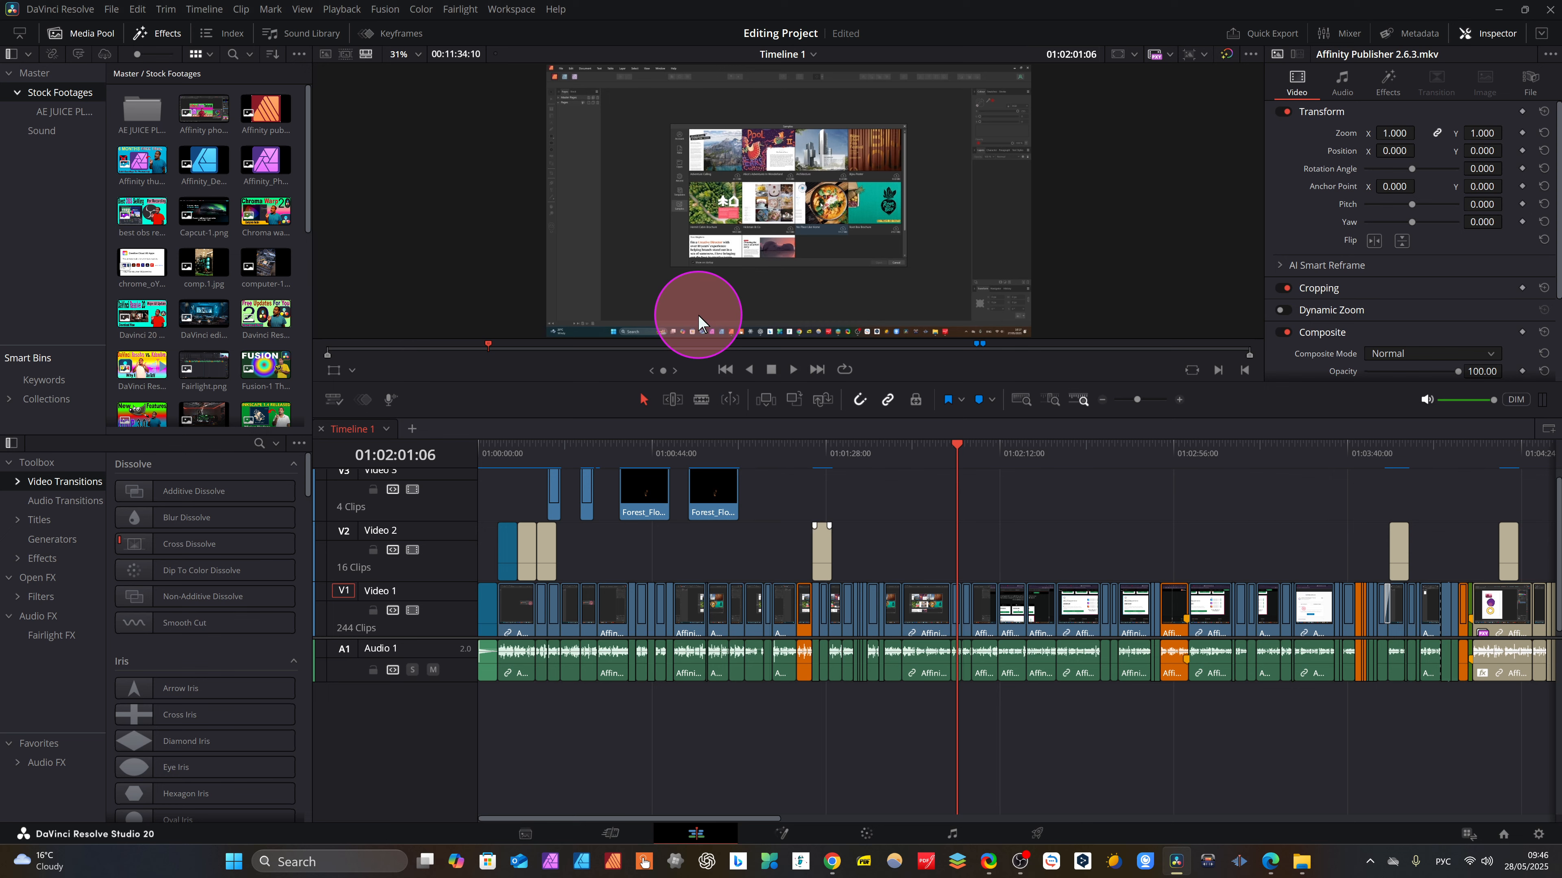
Show the voiceover tools on the Cut page and set the recording countdown to 3 seconds.
left_click(611, 834)
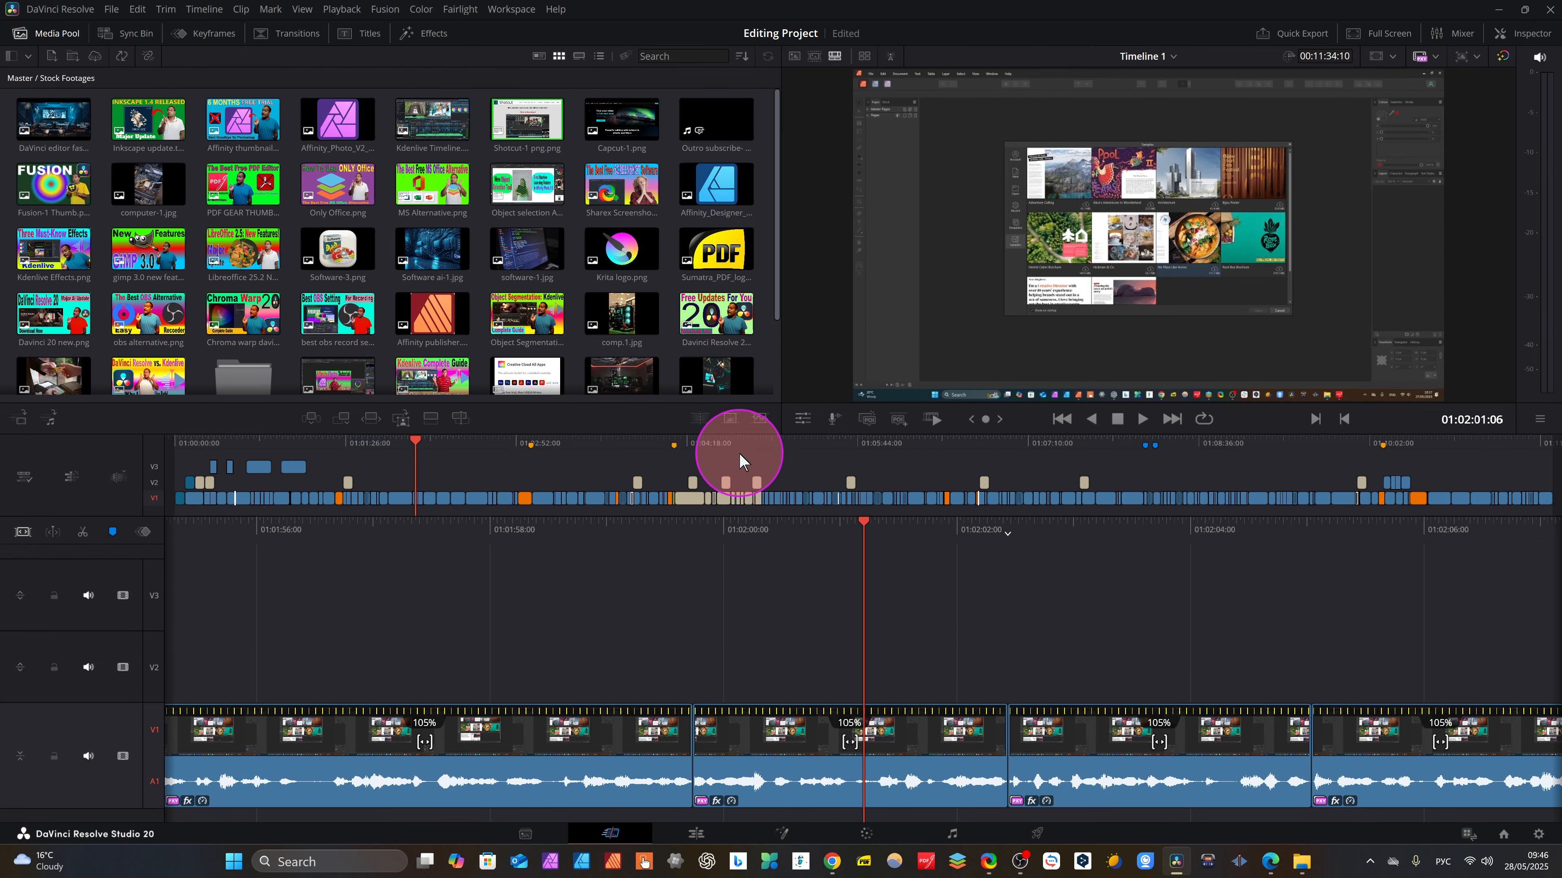
left_click(834, 421)
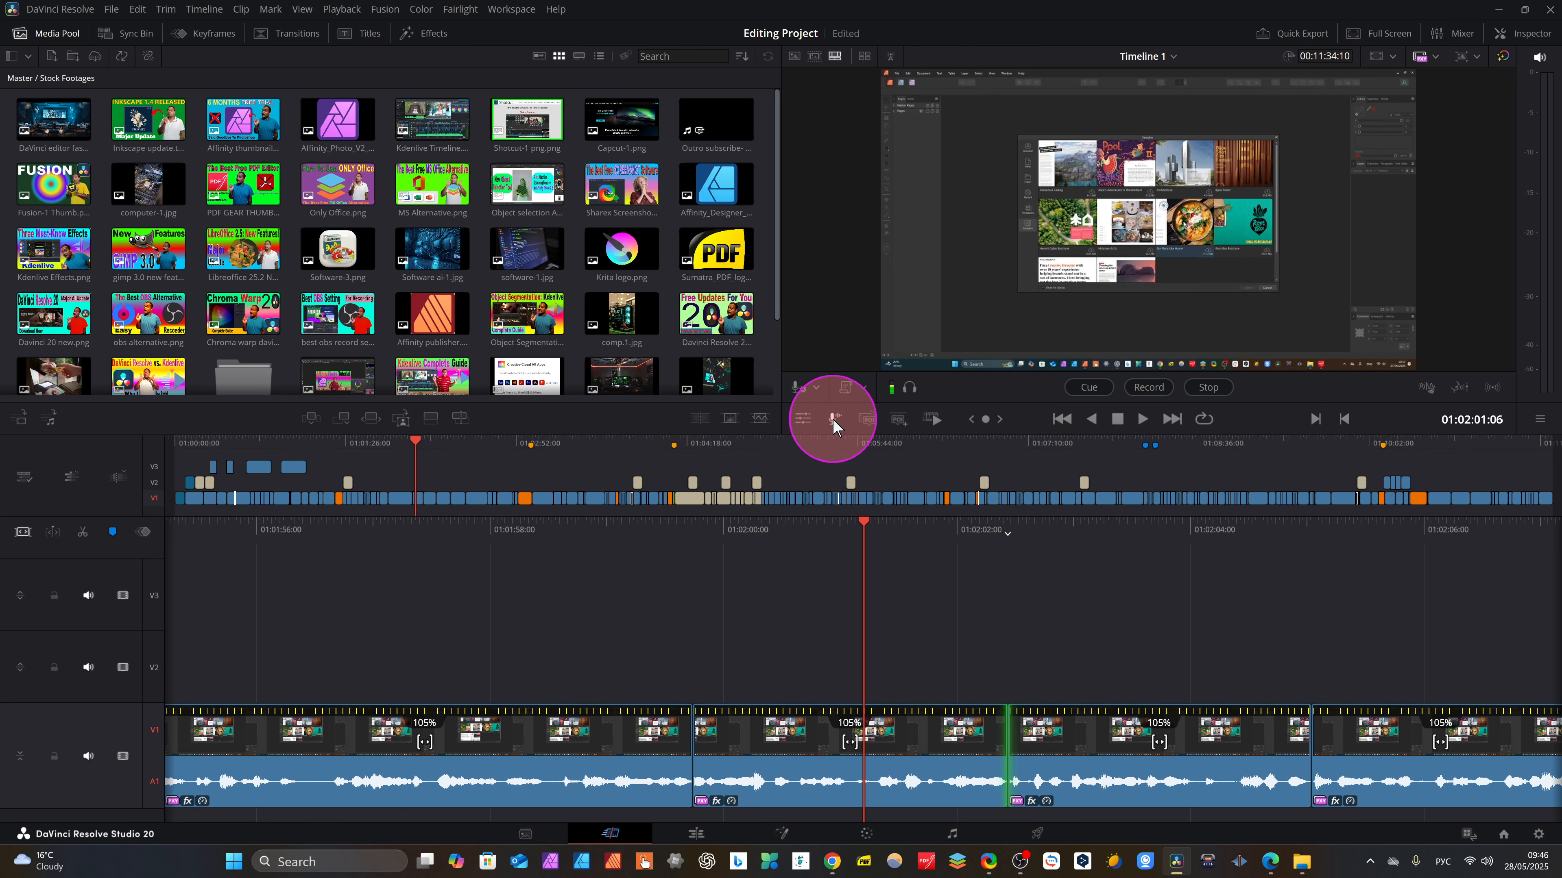
left_click(806, 388)
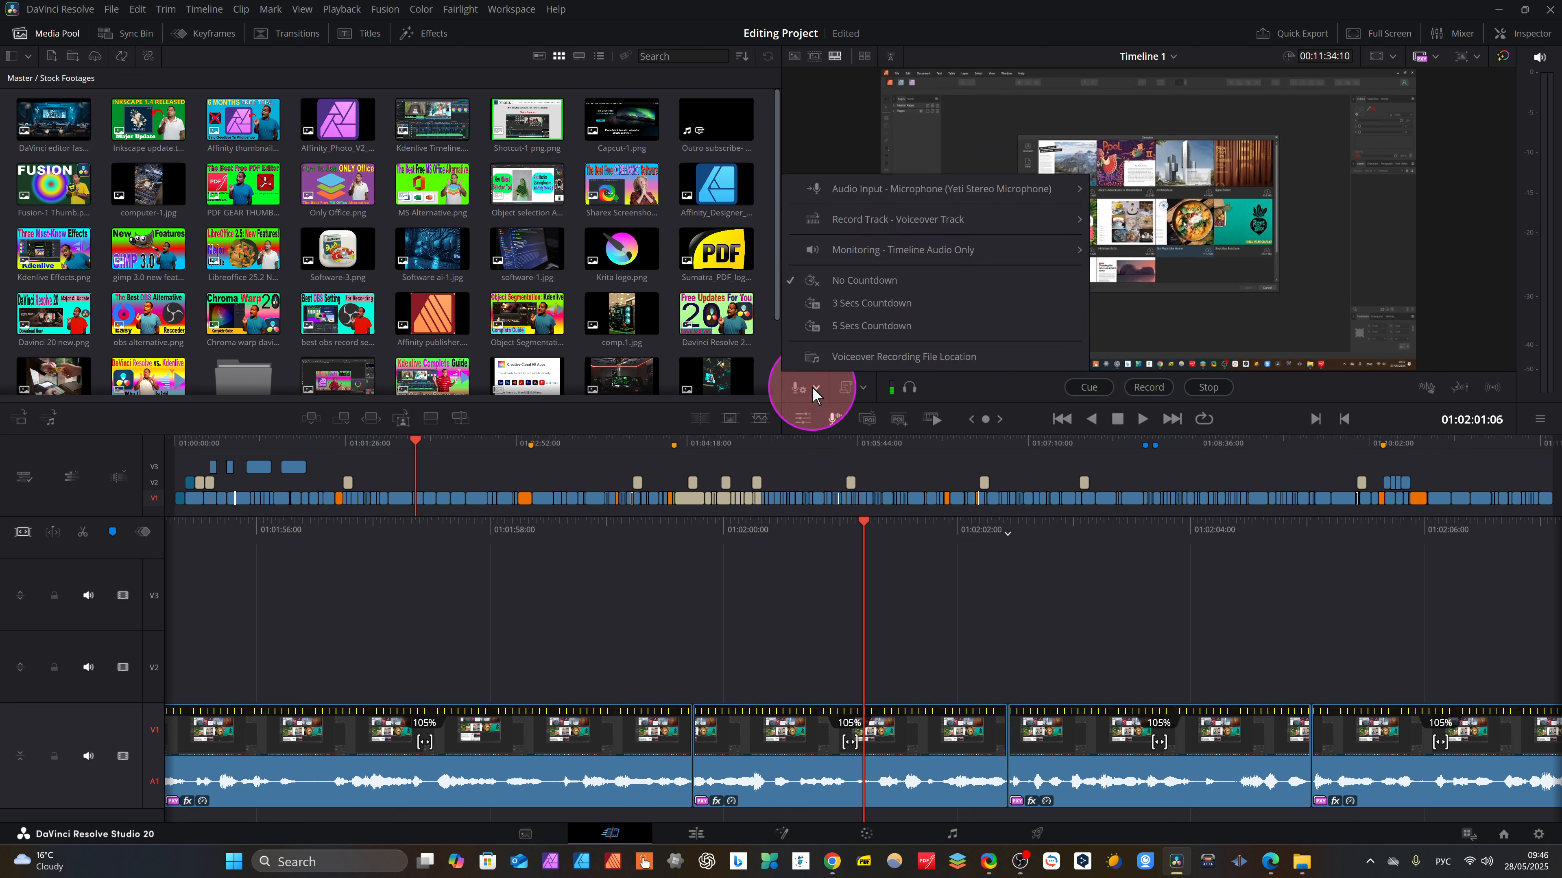
mouse_move(899, 187)
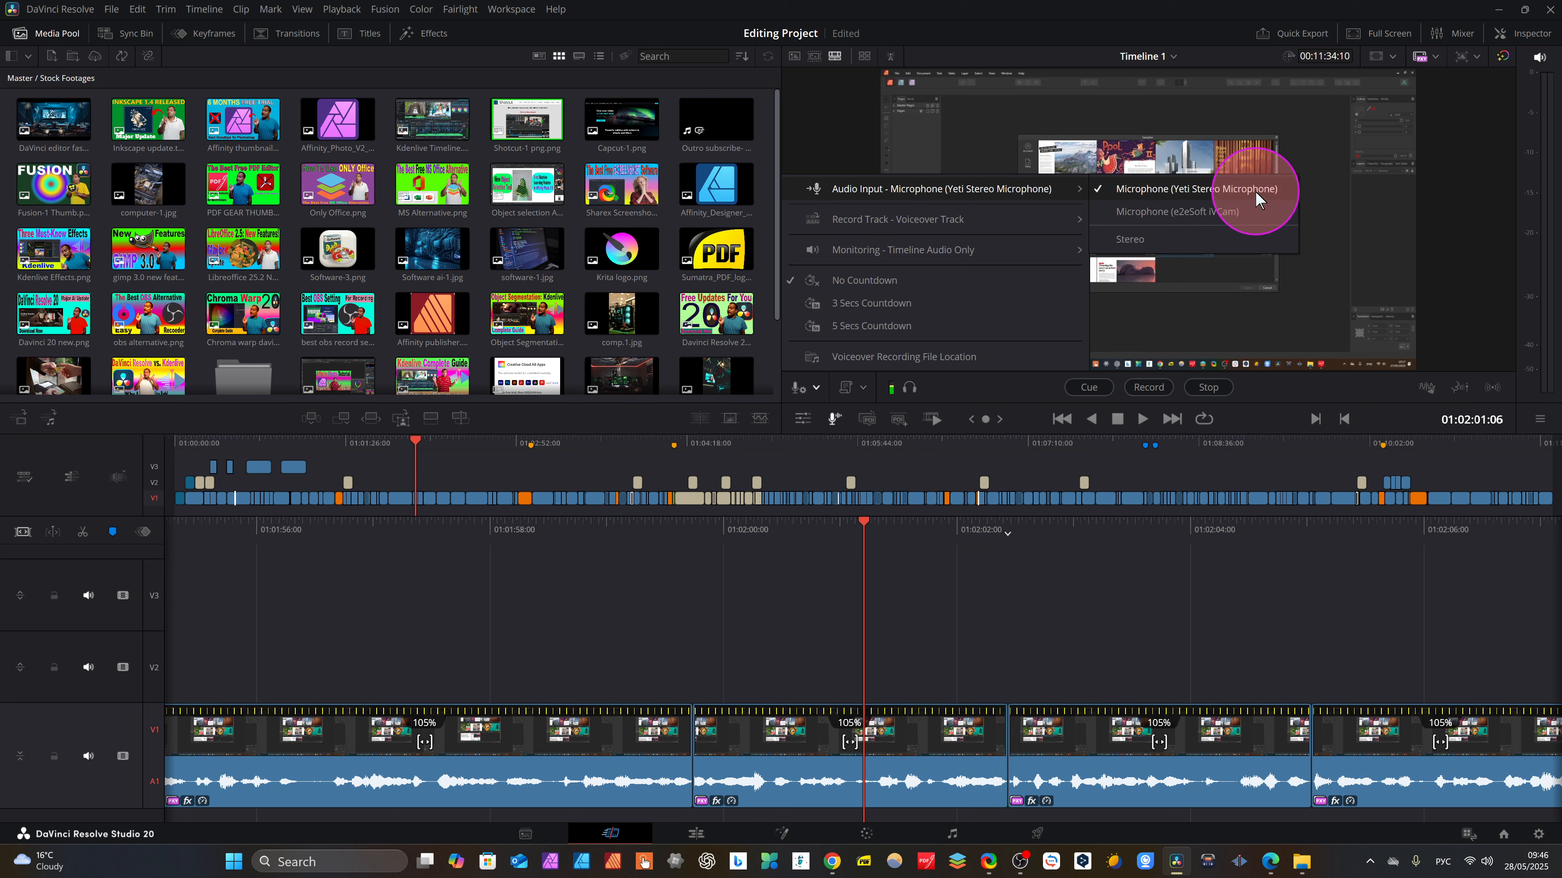
mouse_move(900, 220)
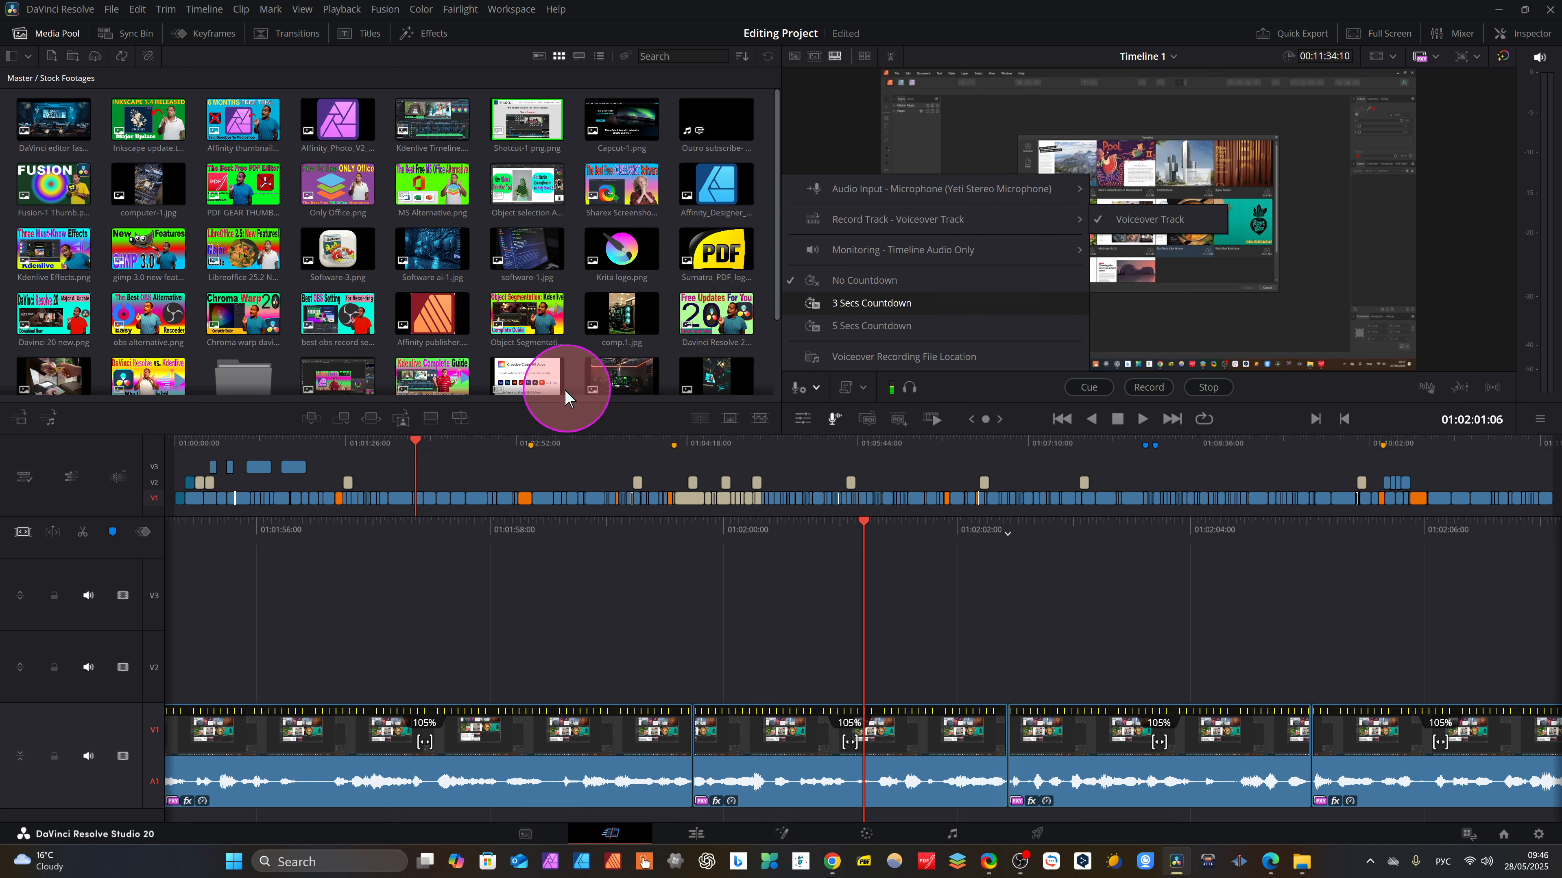
left_click(870, 304)
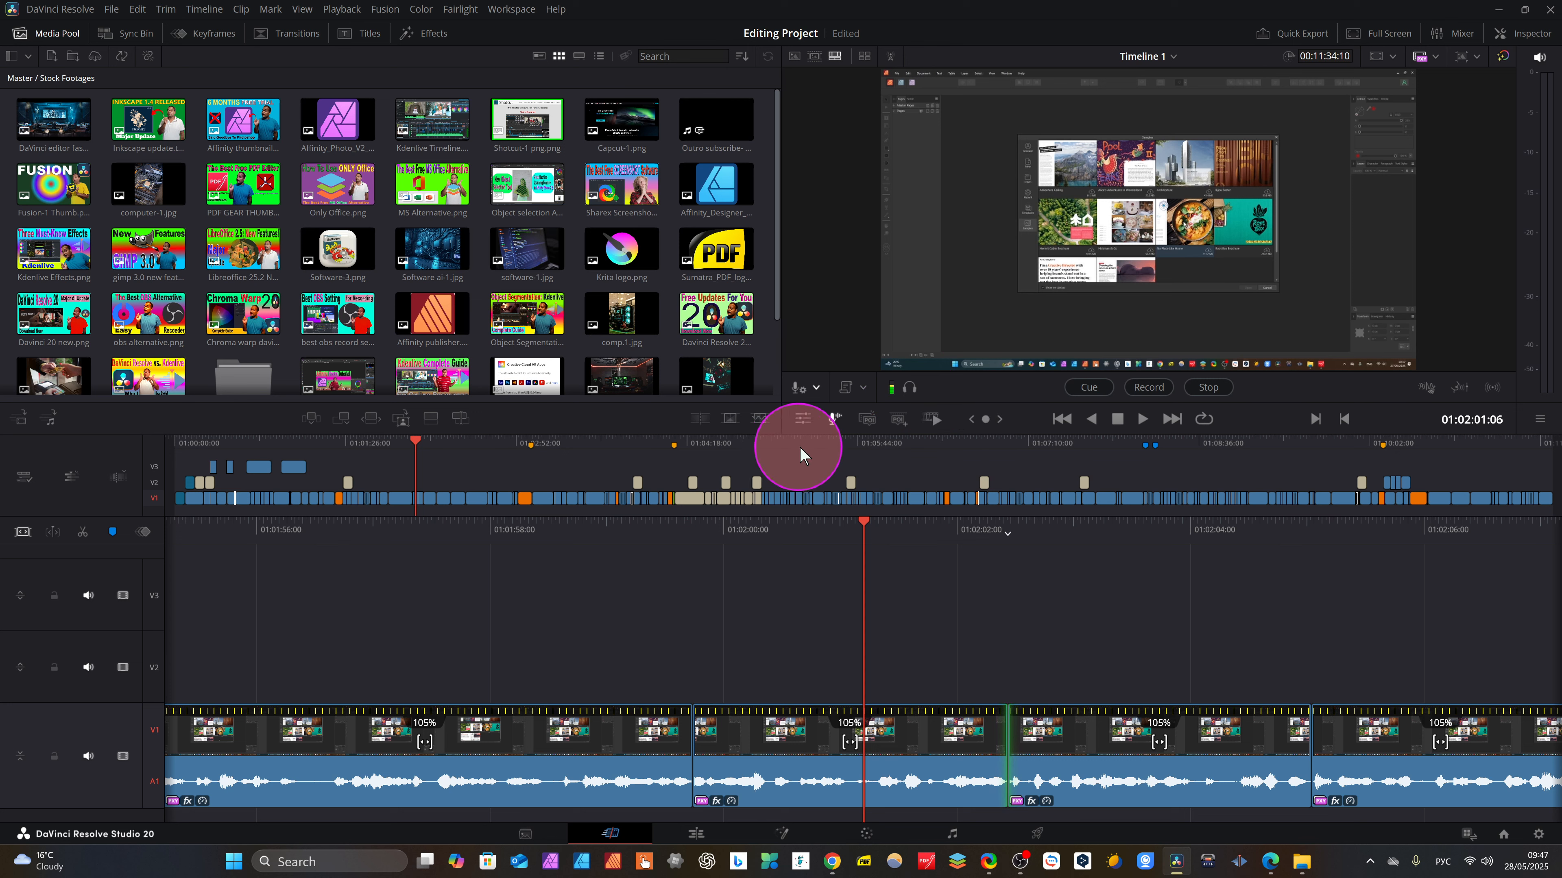
left_click(817, 391)
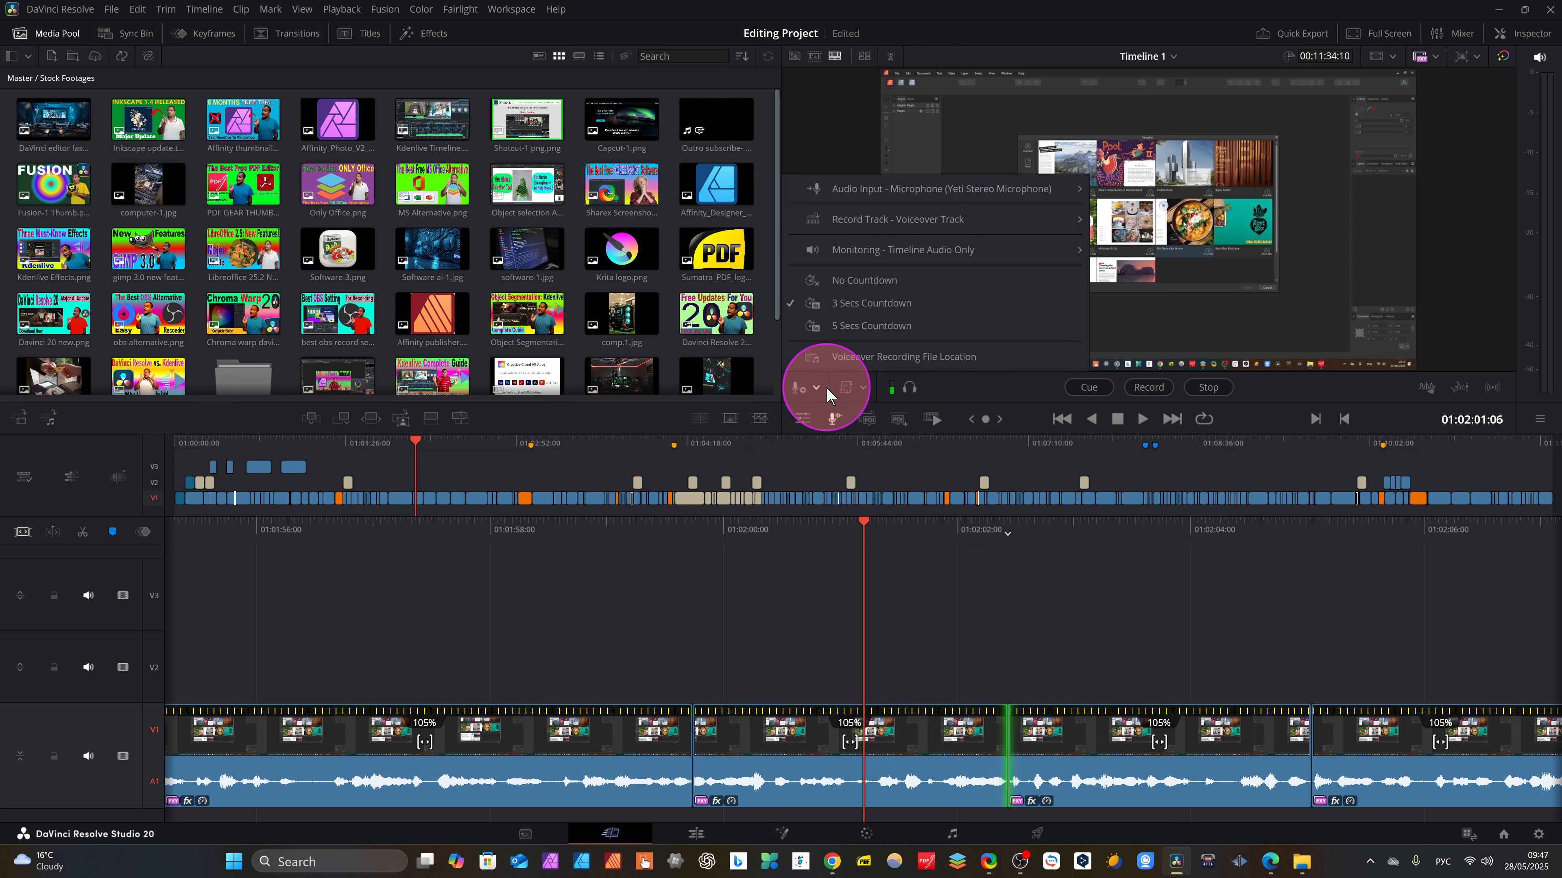
left_click(865, 390)
left_click(865, 390)
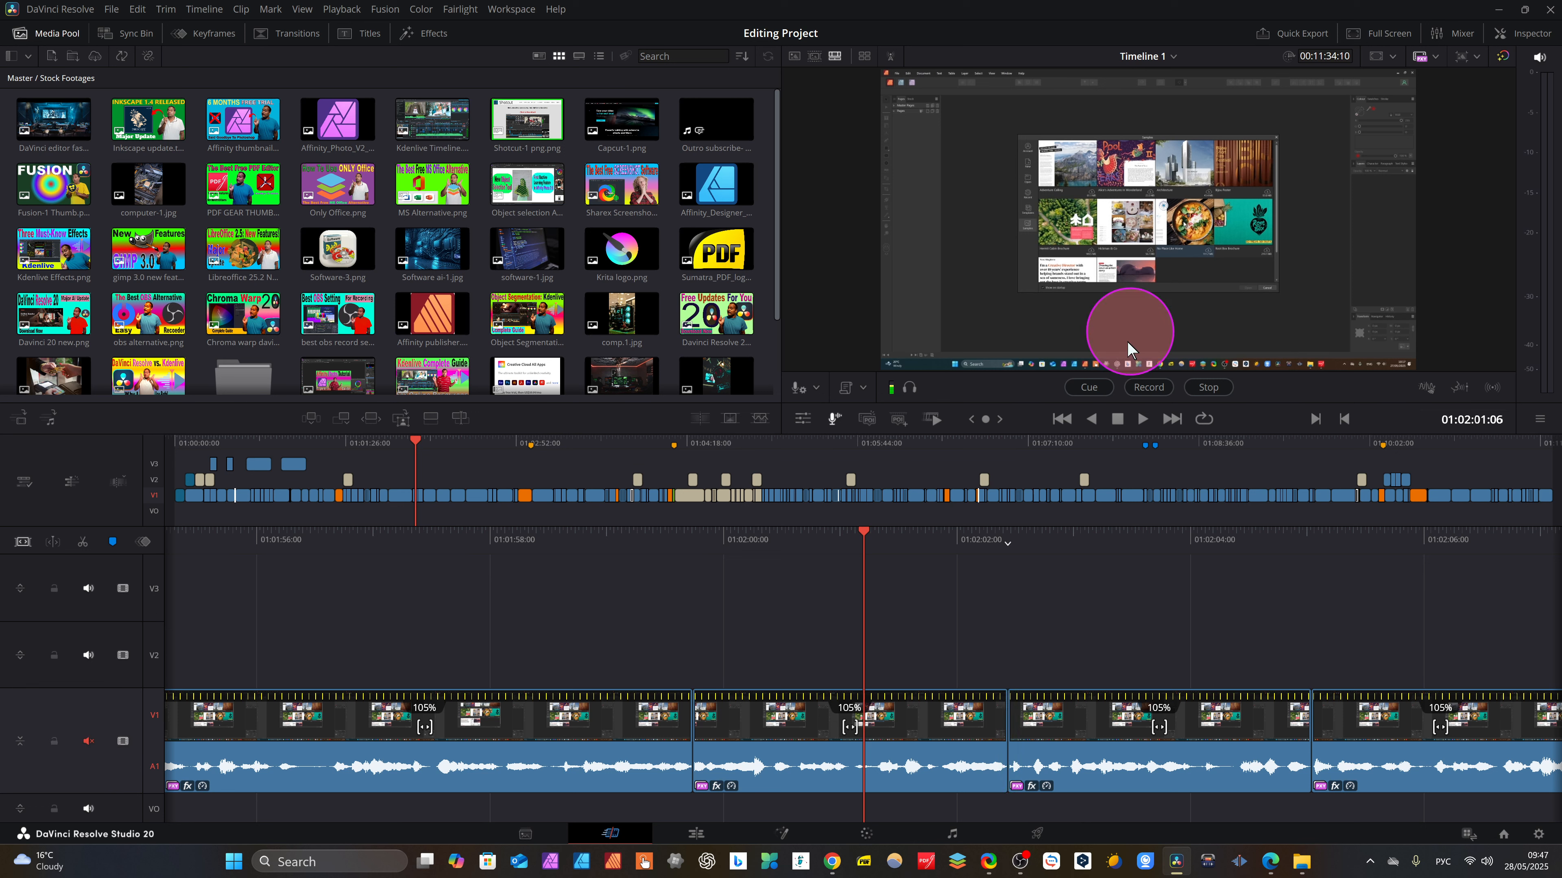
Record a voiceover of about 13 seconds from 01:02:01:06 on the timeline, stop the recording and play the timeline.
left_click(1150, 387)
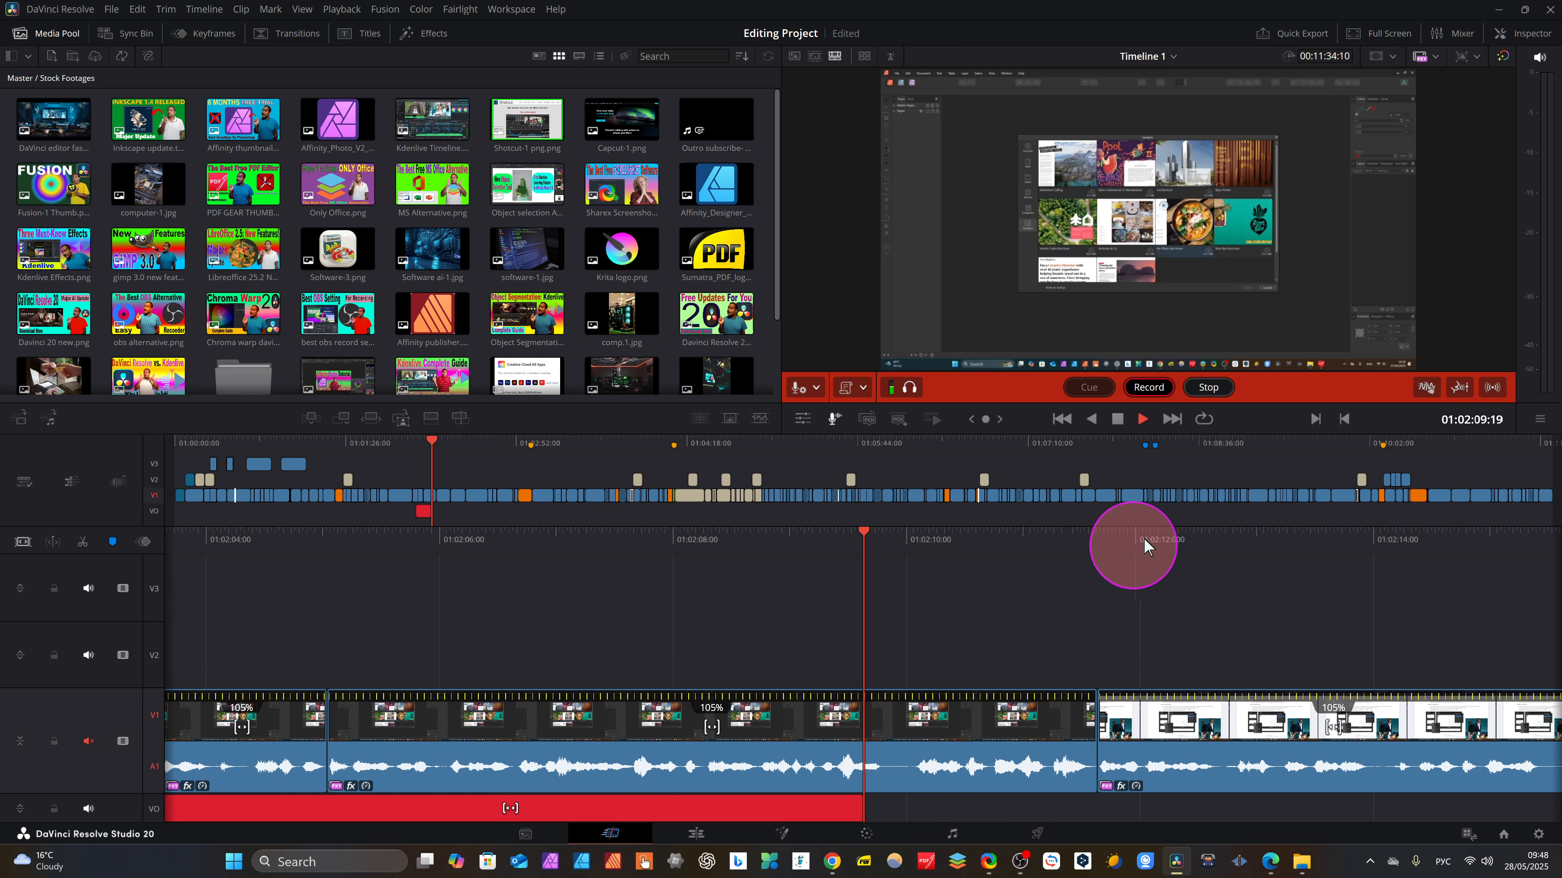
left_click(1206, 386)
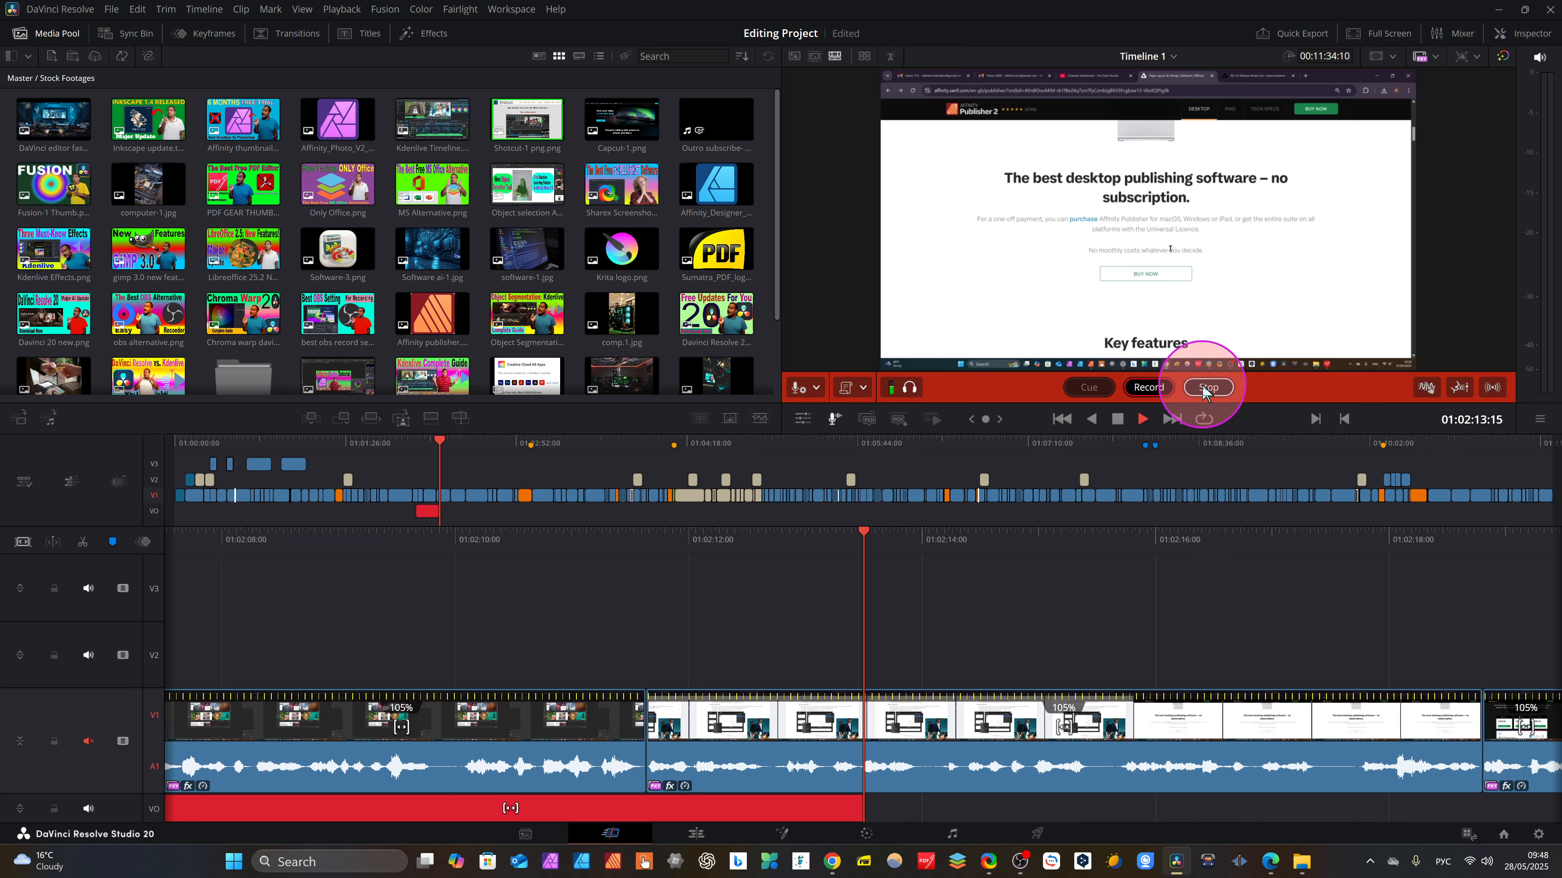
left_click(916, 611)
key("space")
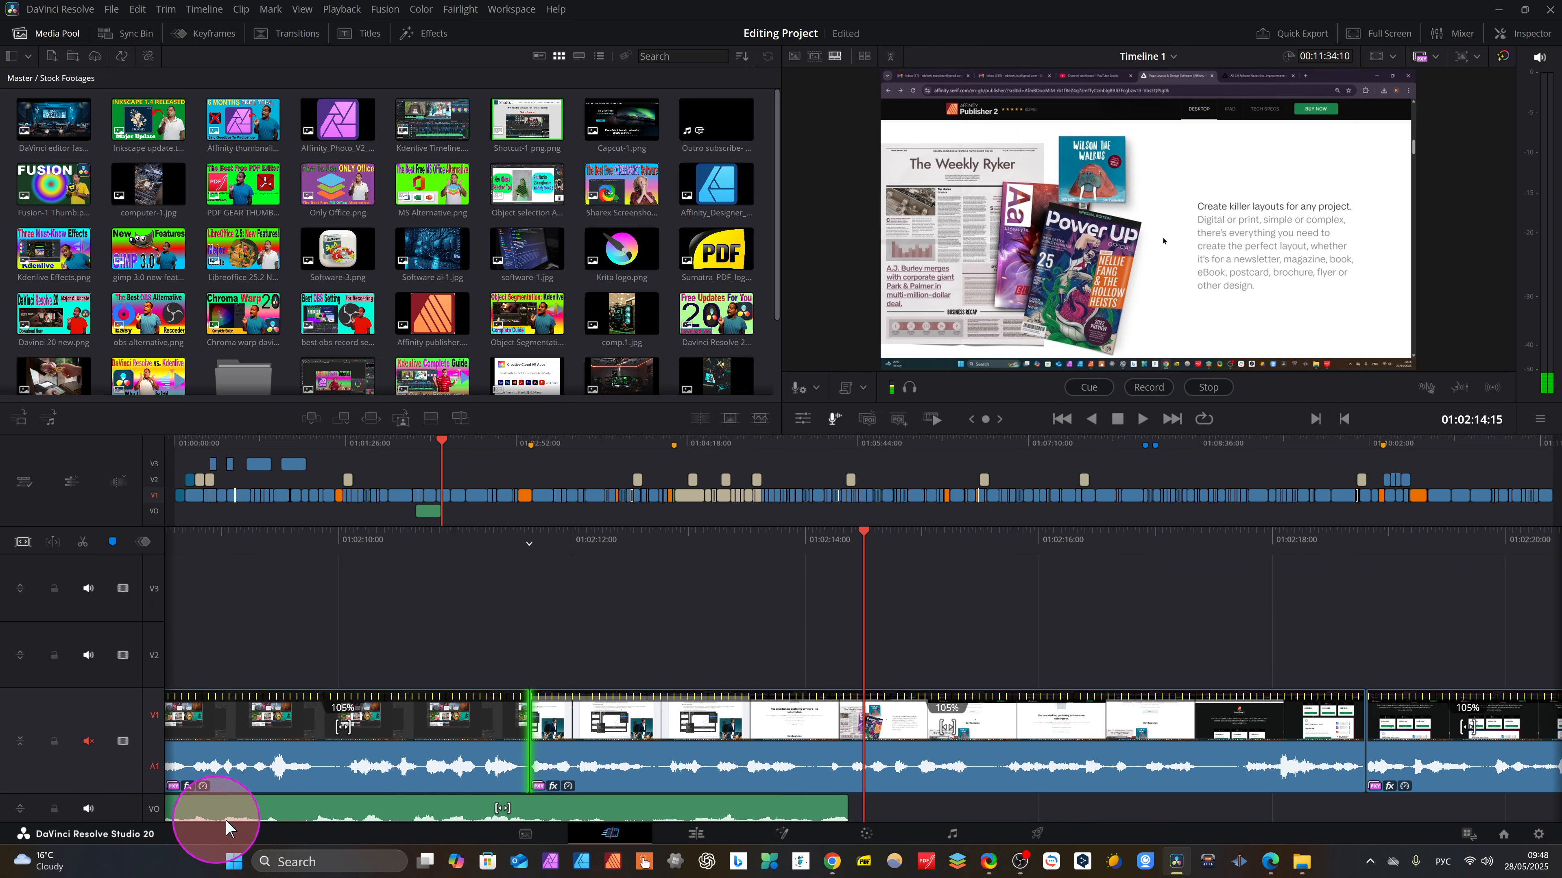
Check the VO track's options without changing them, and scrub over the recorded voiceover clip on the Edit page.
right_click(155, 812)
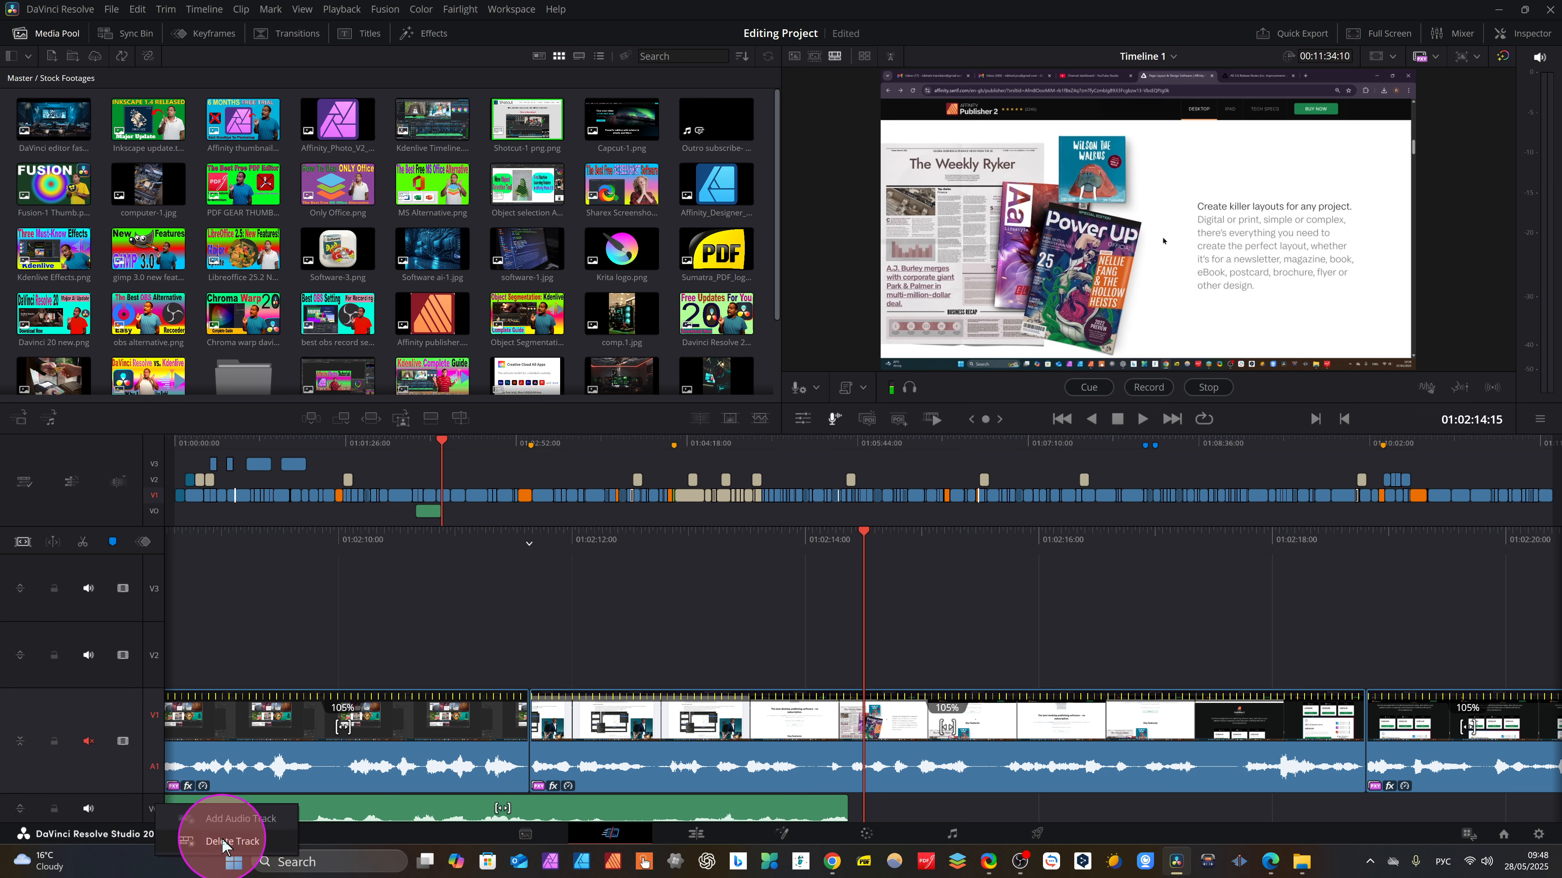
left_click(323, 614)
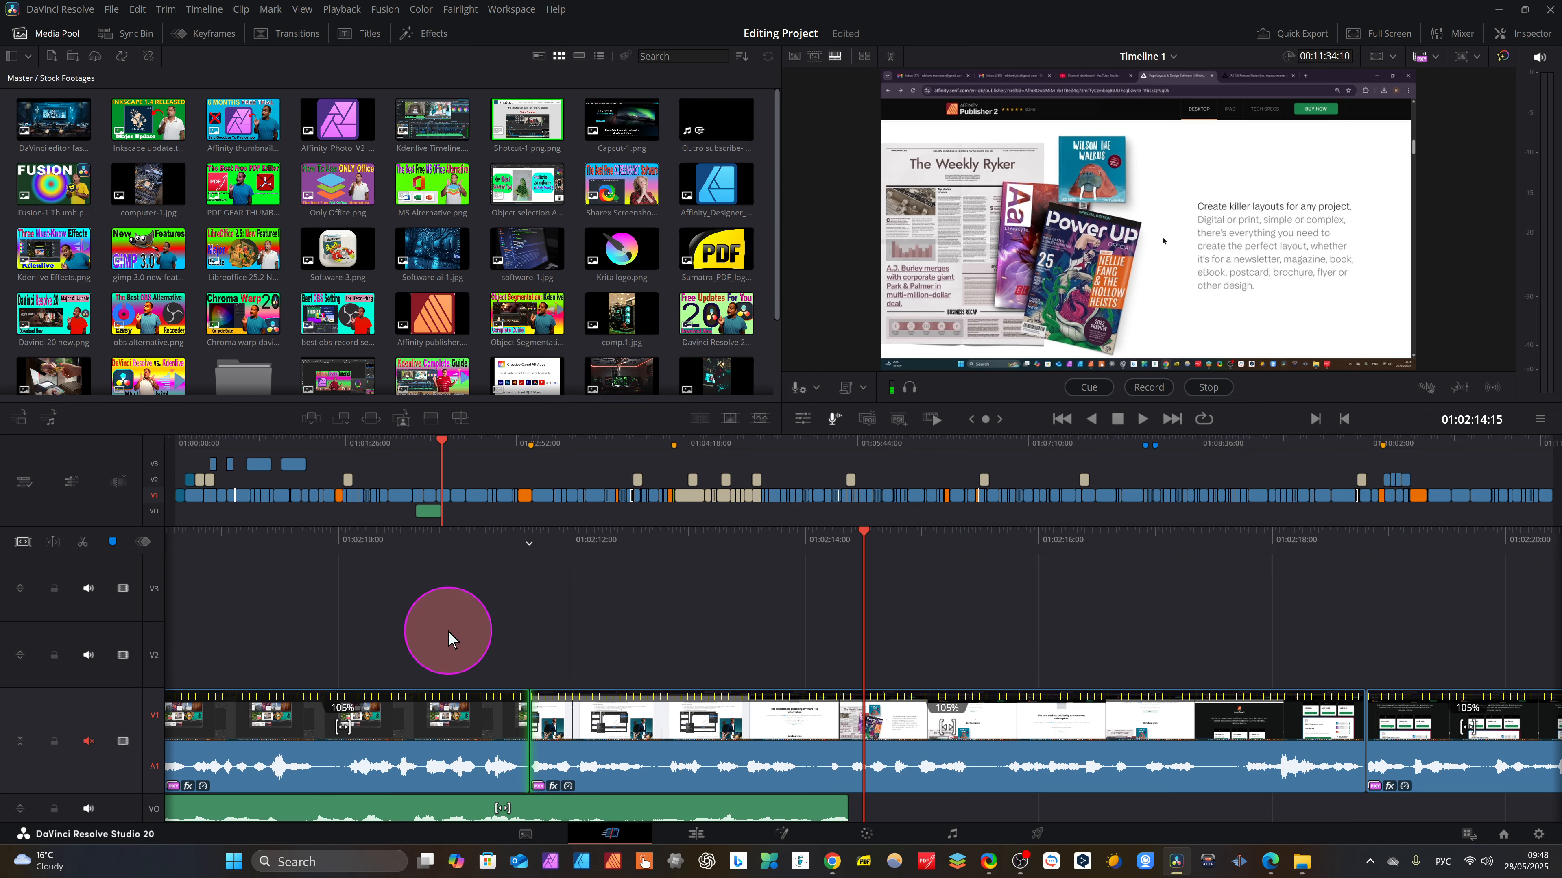
left_click(705, 835)
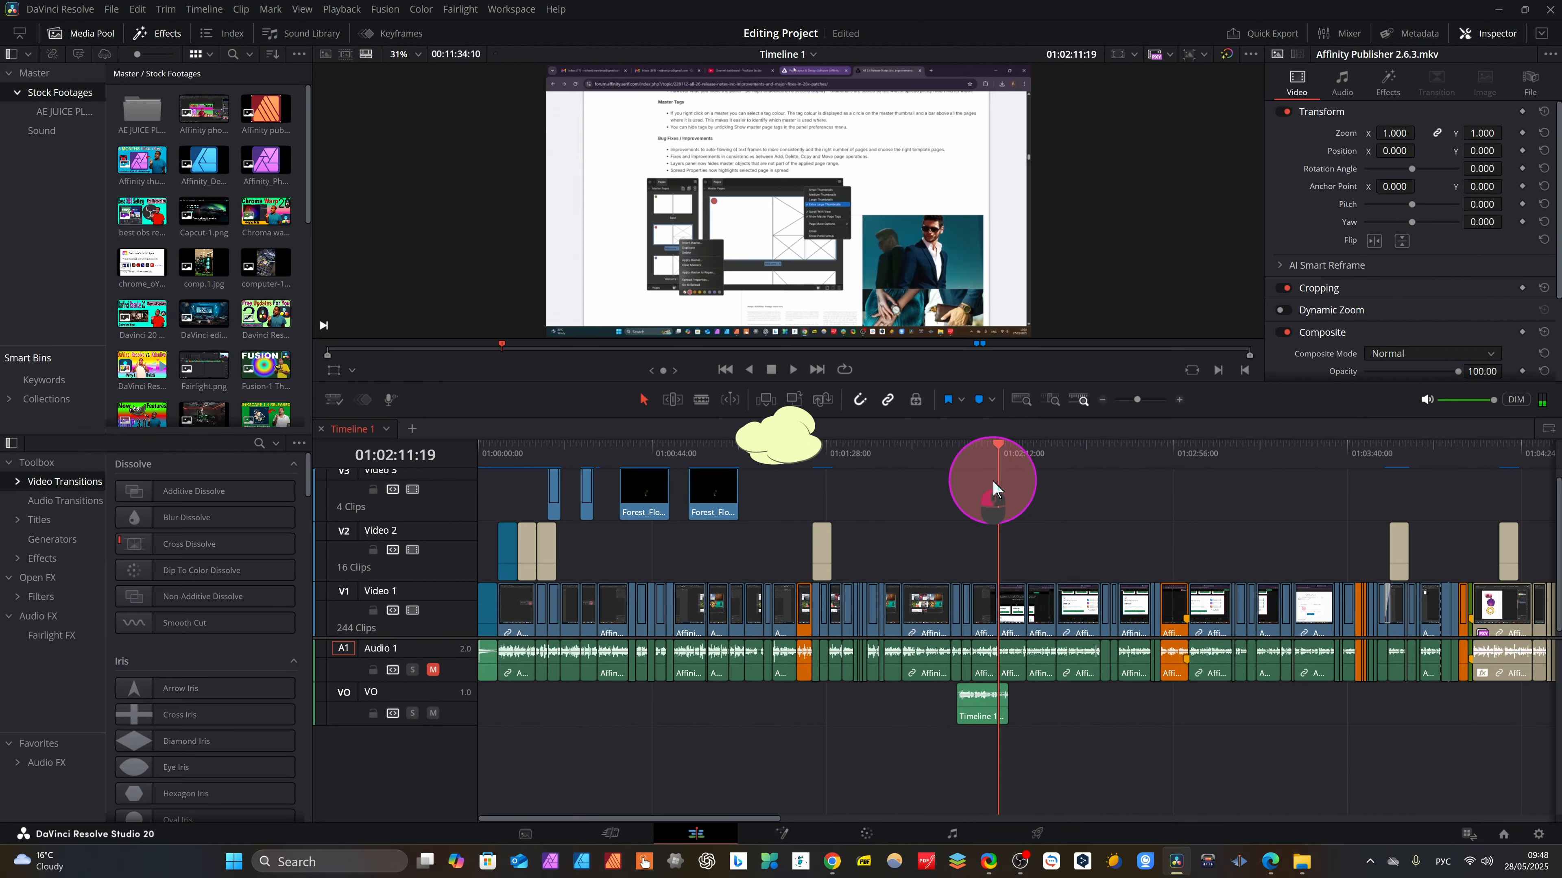
left_click_drag(993, 481, 989, 510)
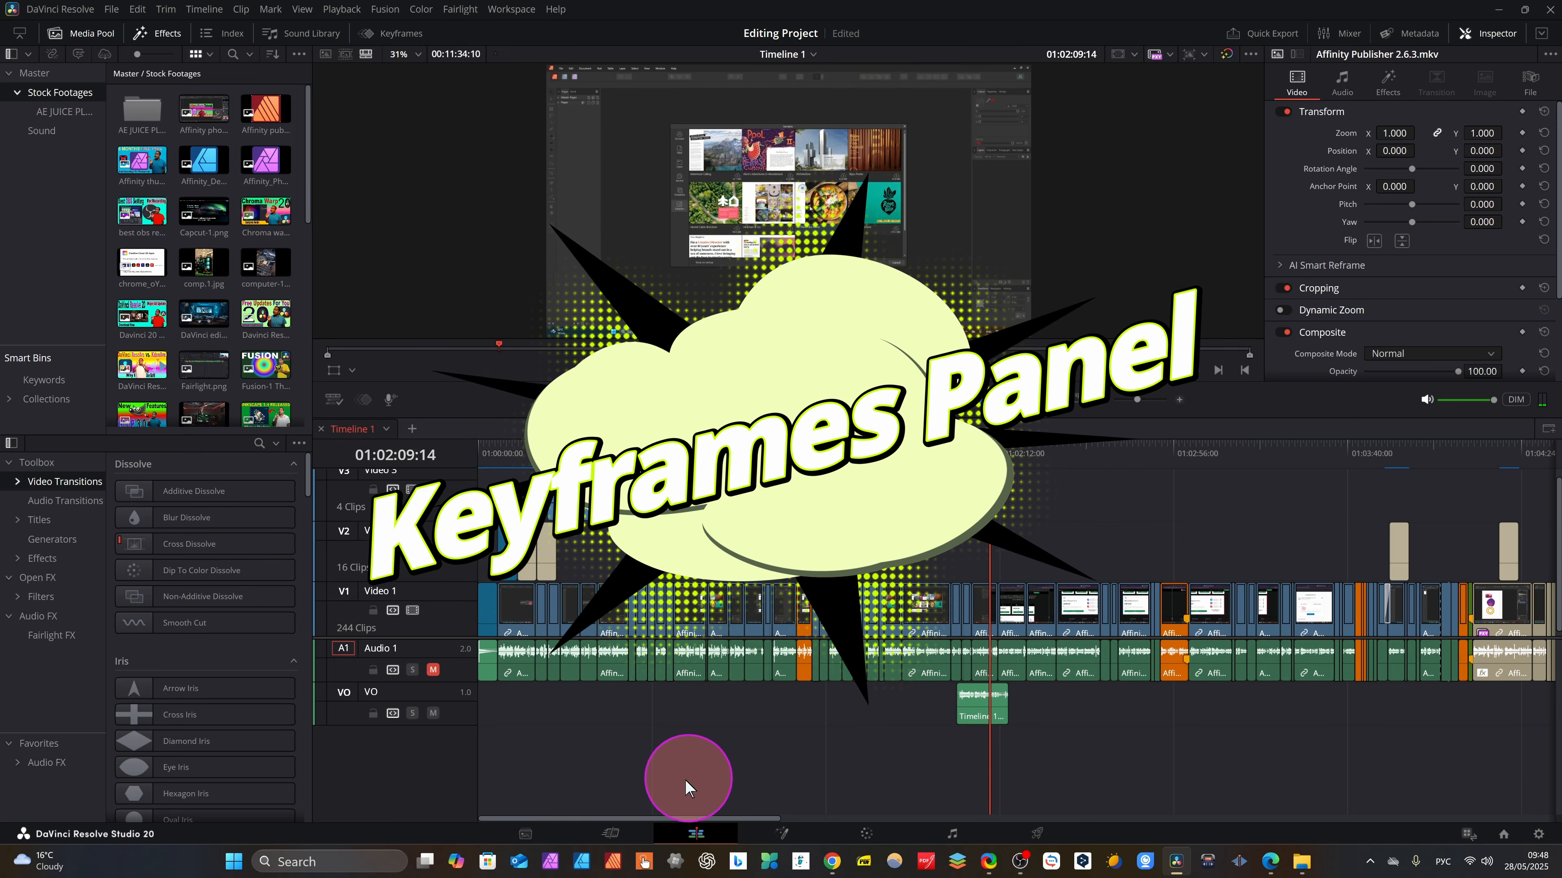
Return to the Cut page, show the keyframe parameters below the timeline, and view the full Keyframes panel.
left_click(610, 833)
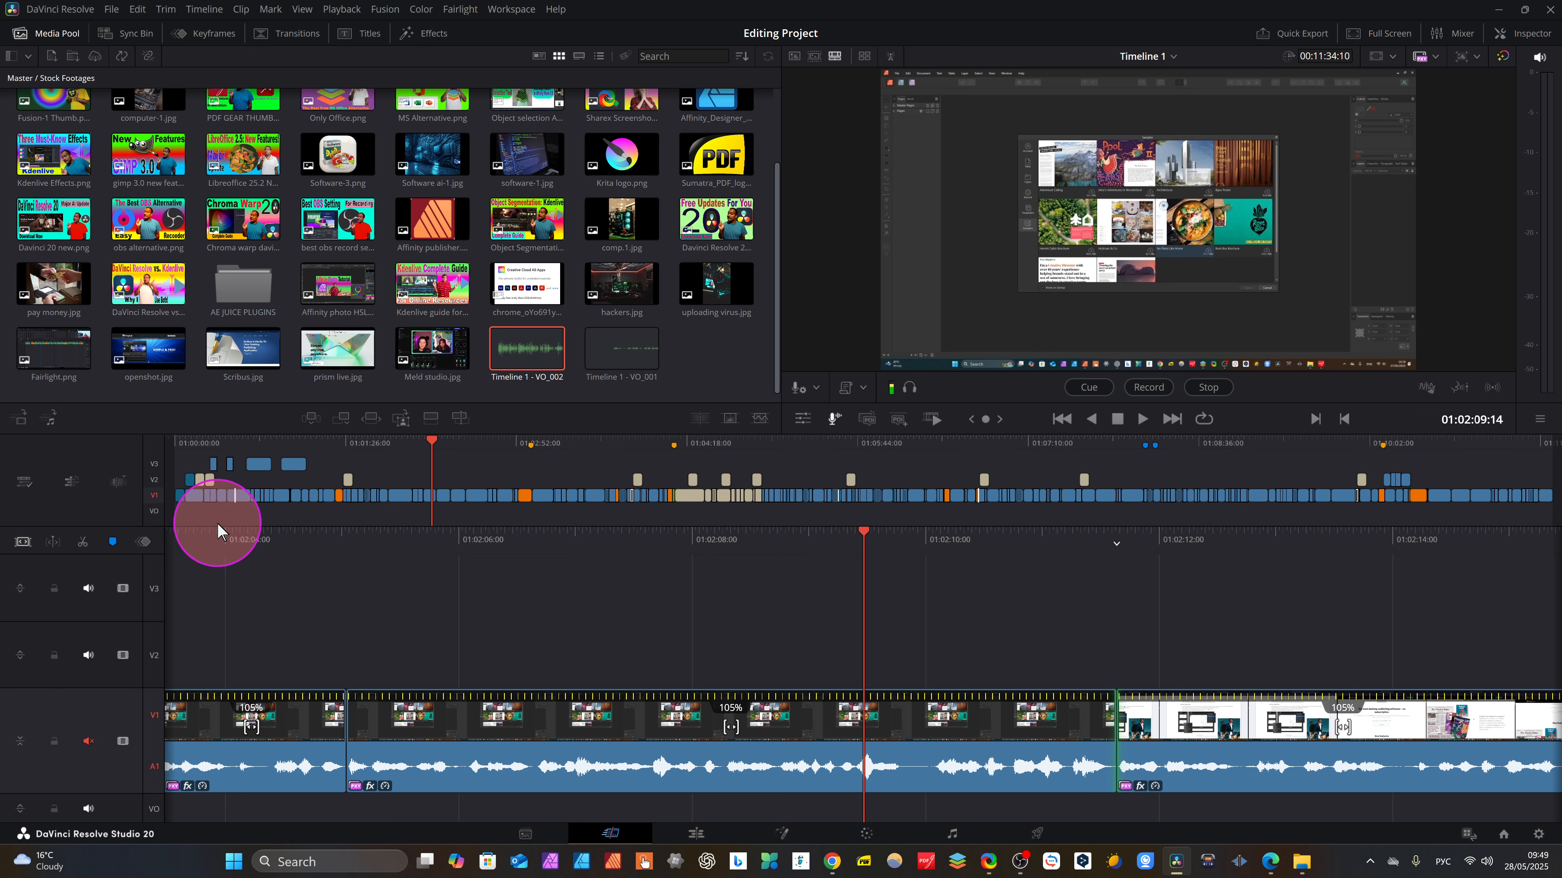
left_click(143, 544)
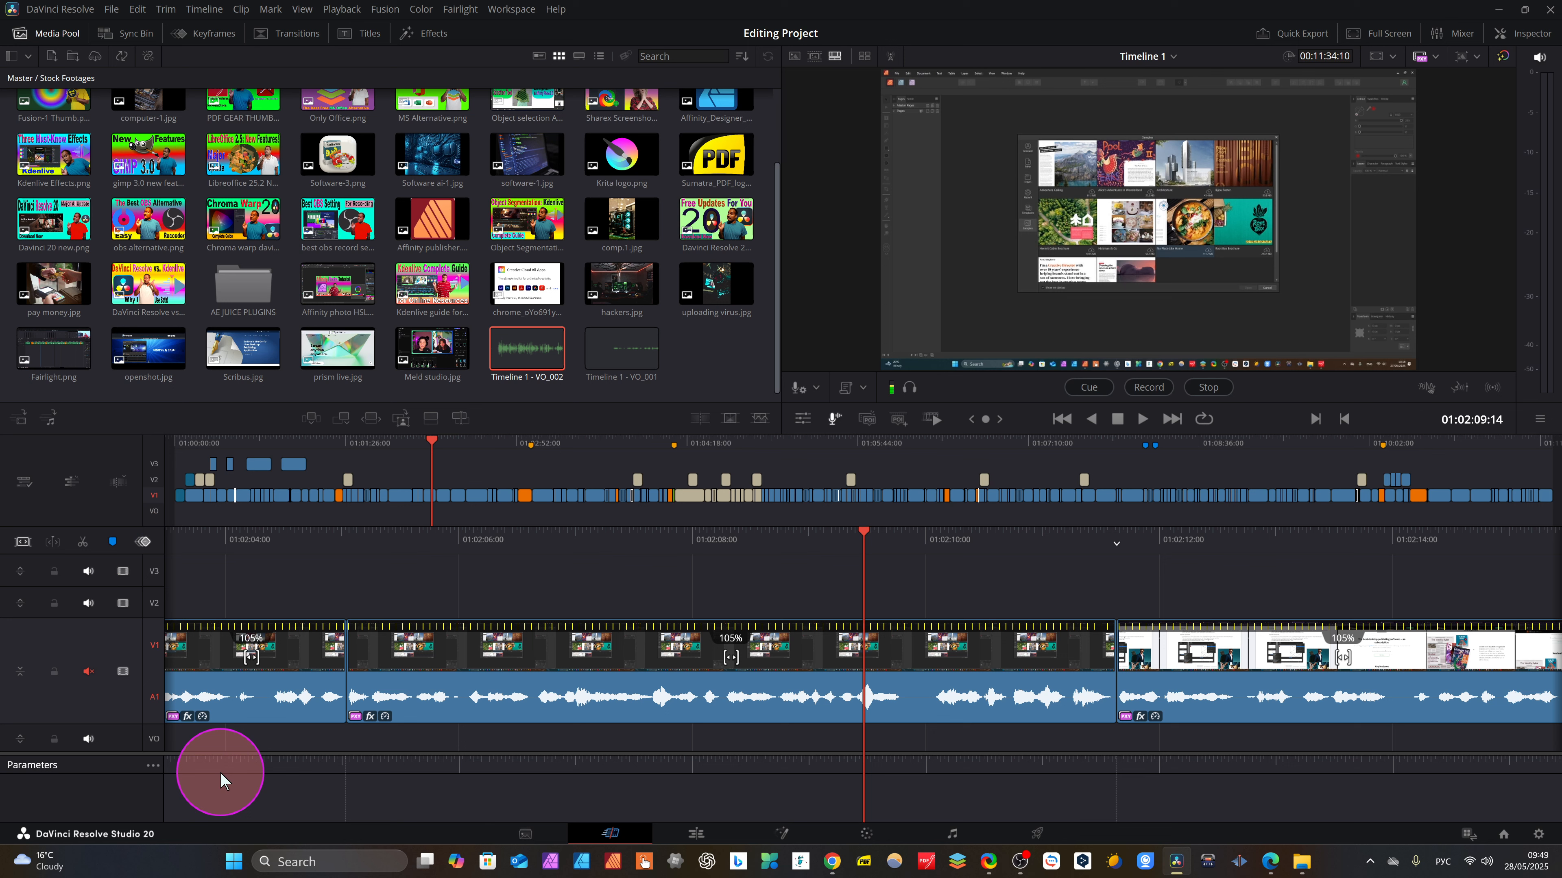
left_click(204, 34)
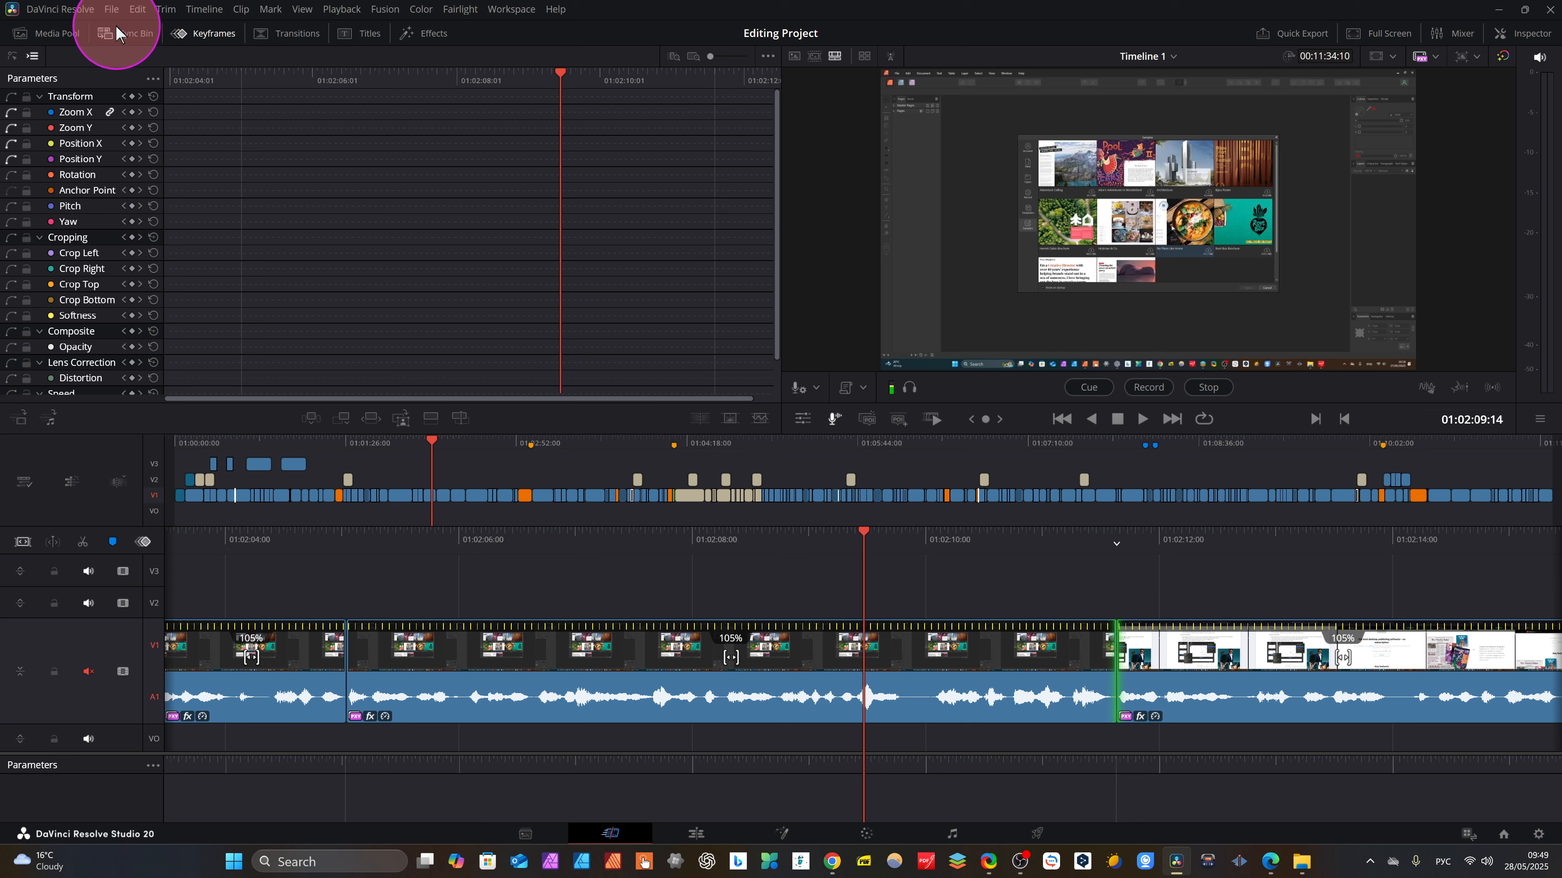
Place Fusion-1 Thumb.png from the media pool on video track V2 across the playhead and show its Inspector settings.
left_click(35, 36)
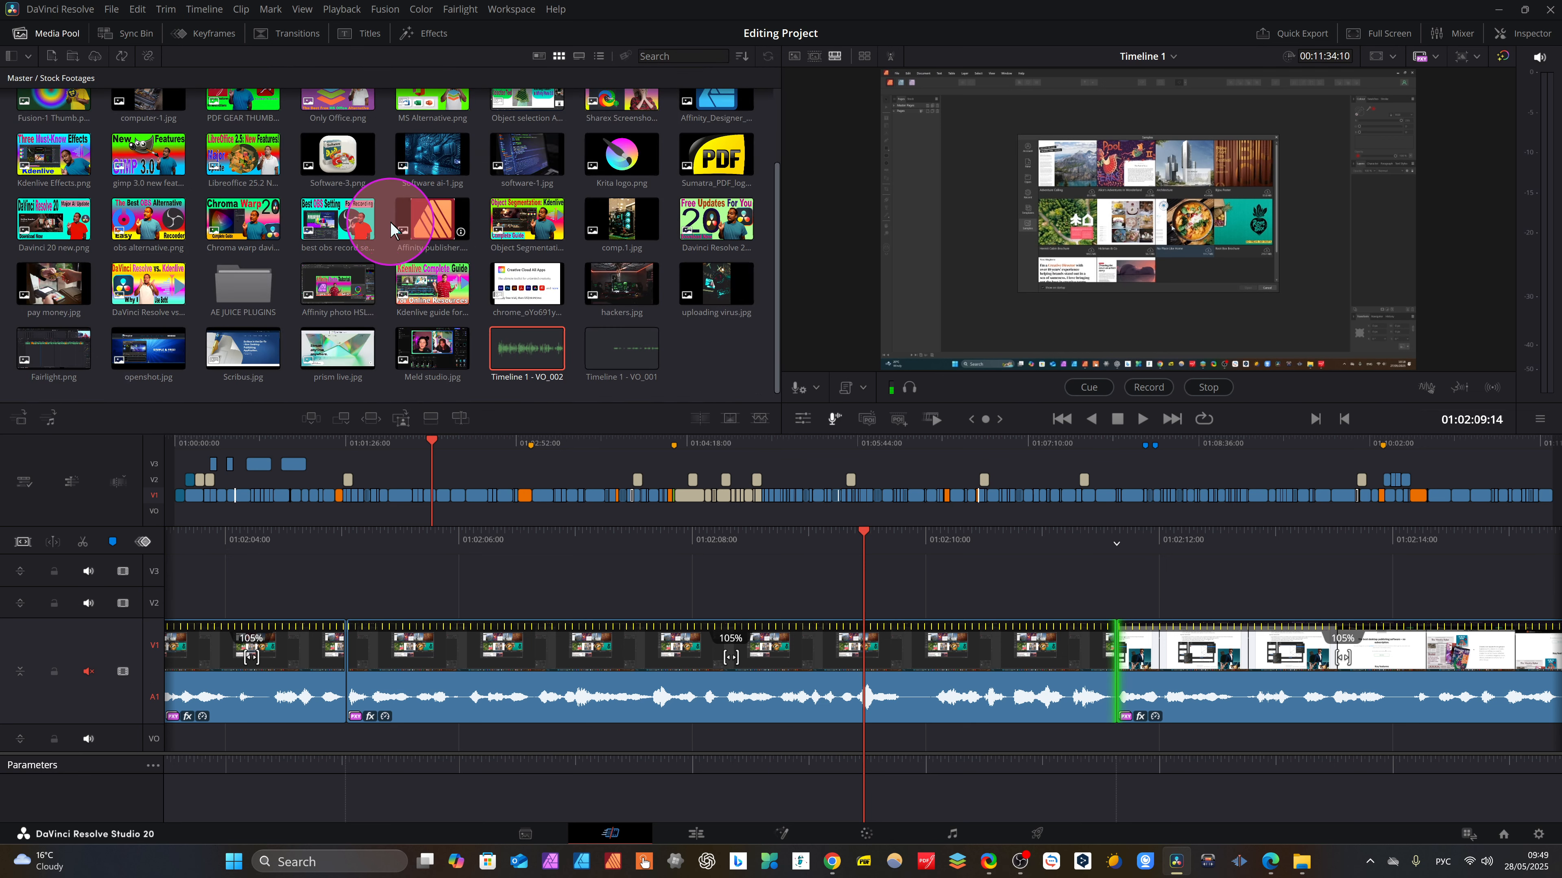
scroll(356, 265, "up", 2)
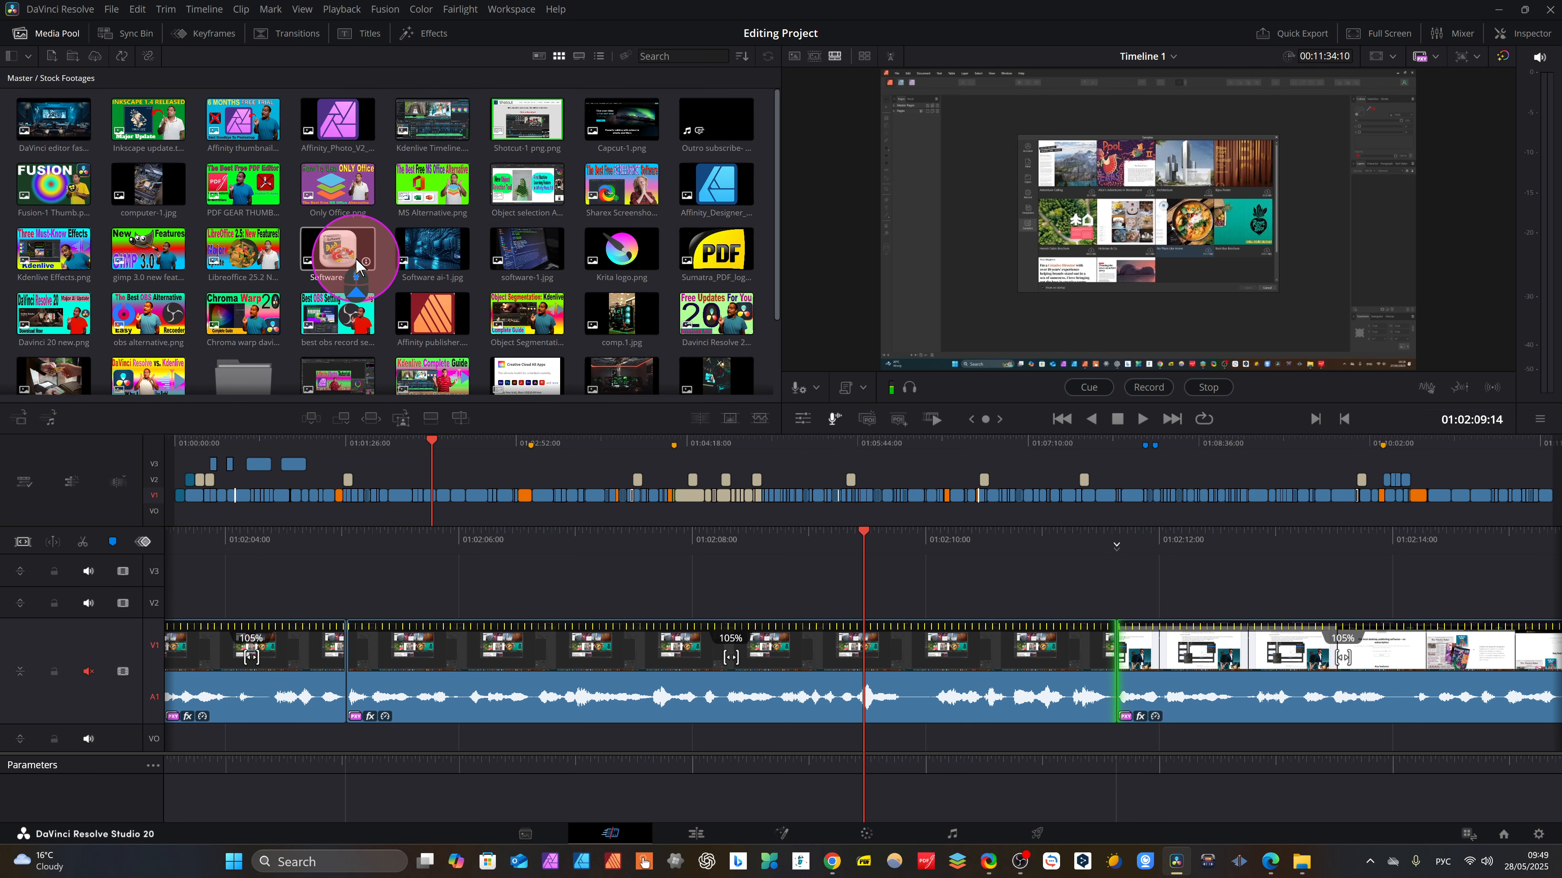
left_click_drag(54, 185, 793, 600)
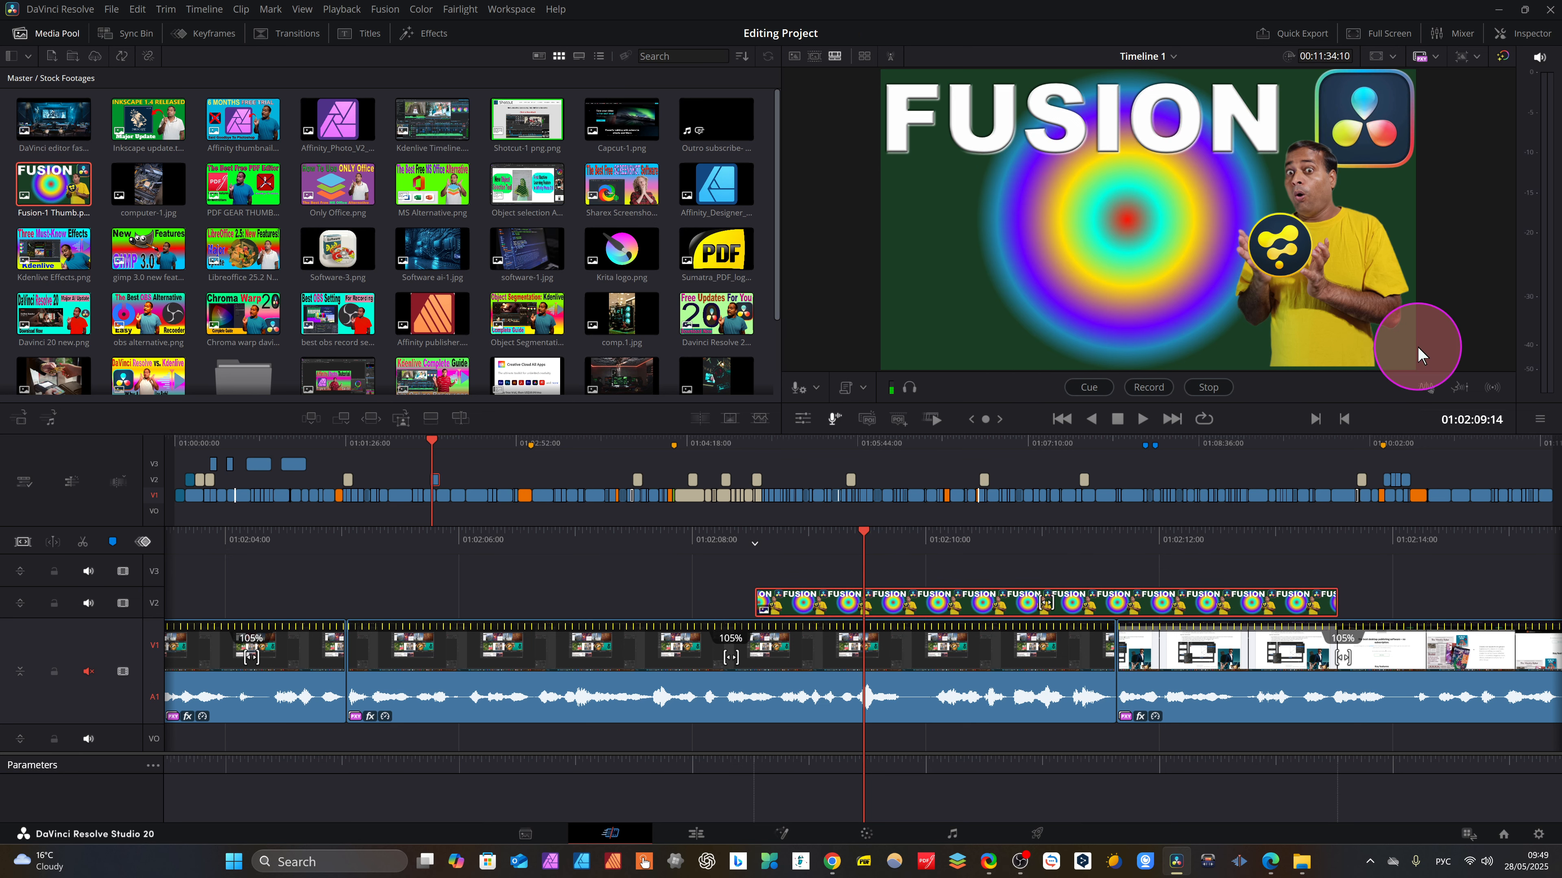
left_click(1525, 37)
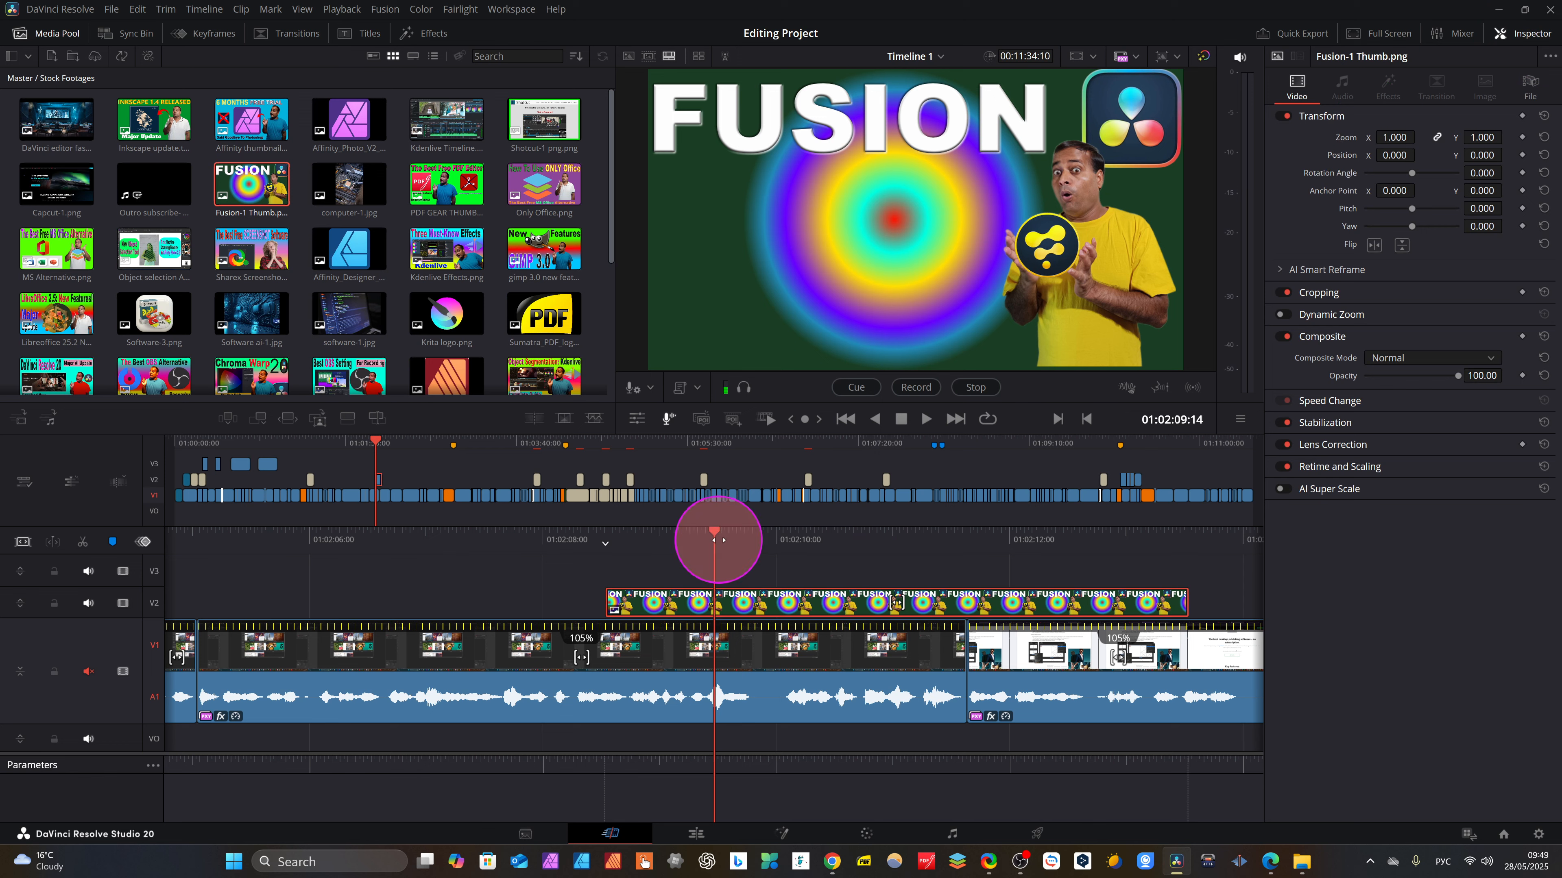
Keyframe the Fusion image's Zoom at 0.530 at 01:02:09:06 and at 0.790 at 01:02:10:26.
left_click_drag(719, 541, 744, 598)
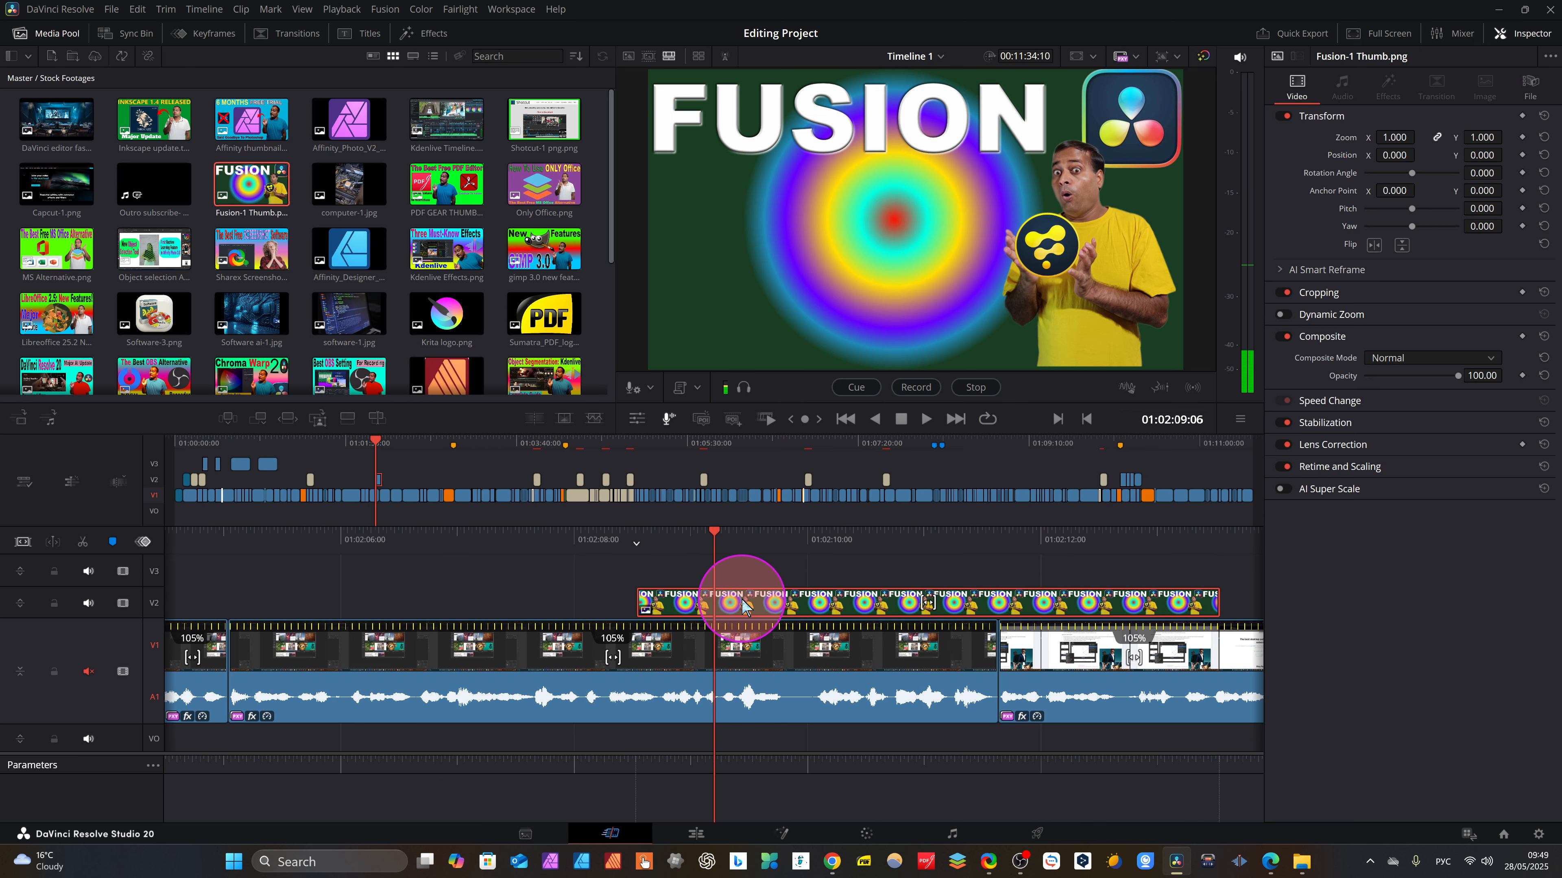
left_click(1523, 137)
left_click_drag(1404, 137, 1357, 163)
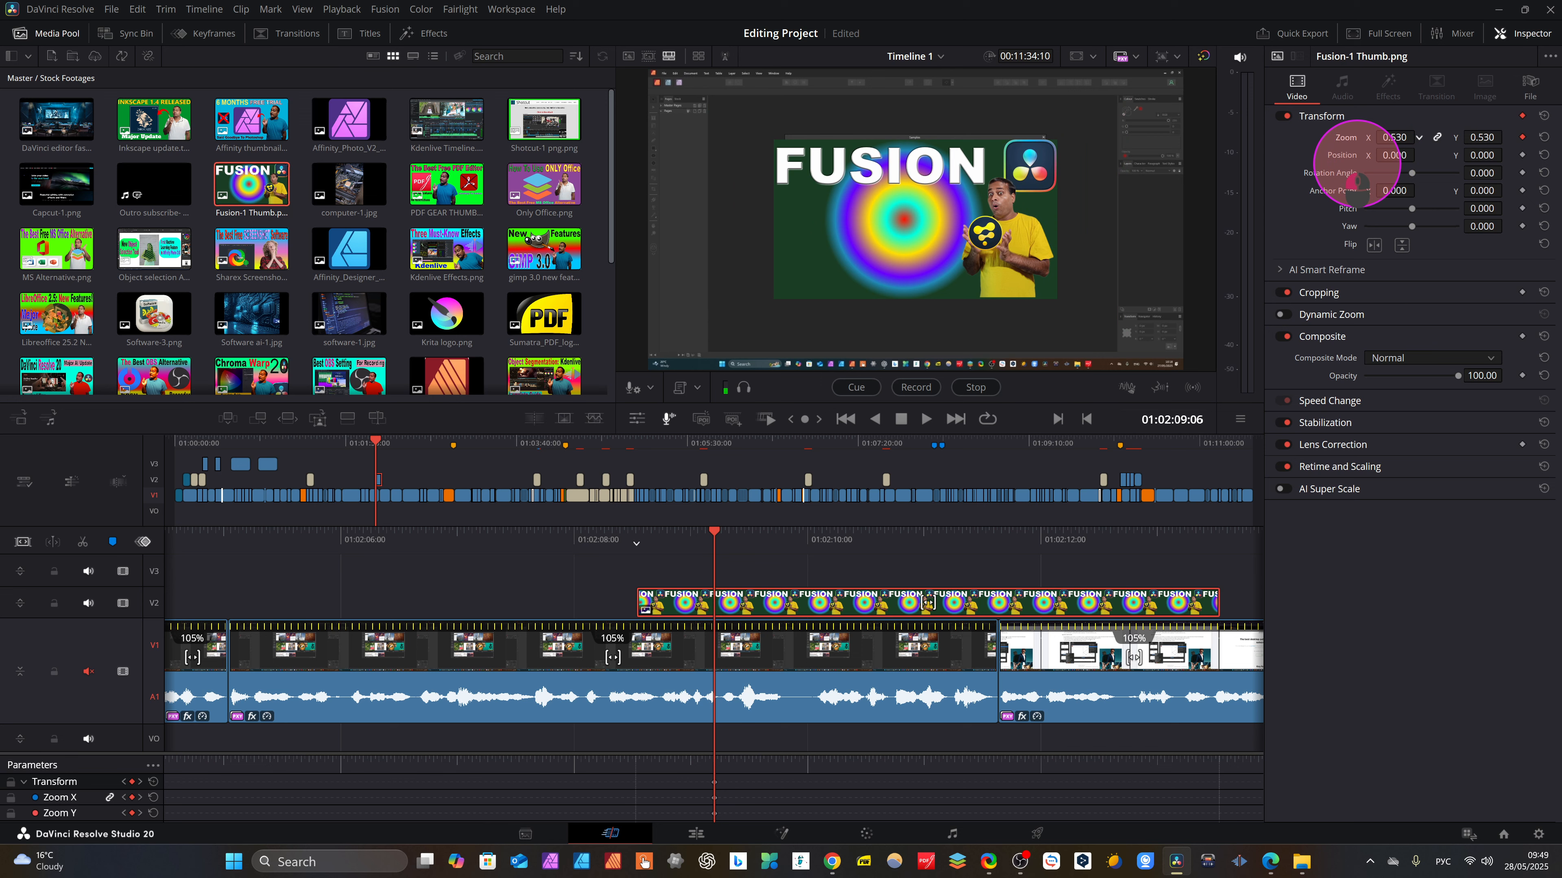
left_click_drag(844, 538, 645, 547)
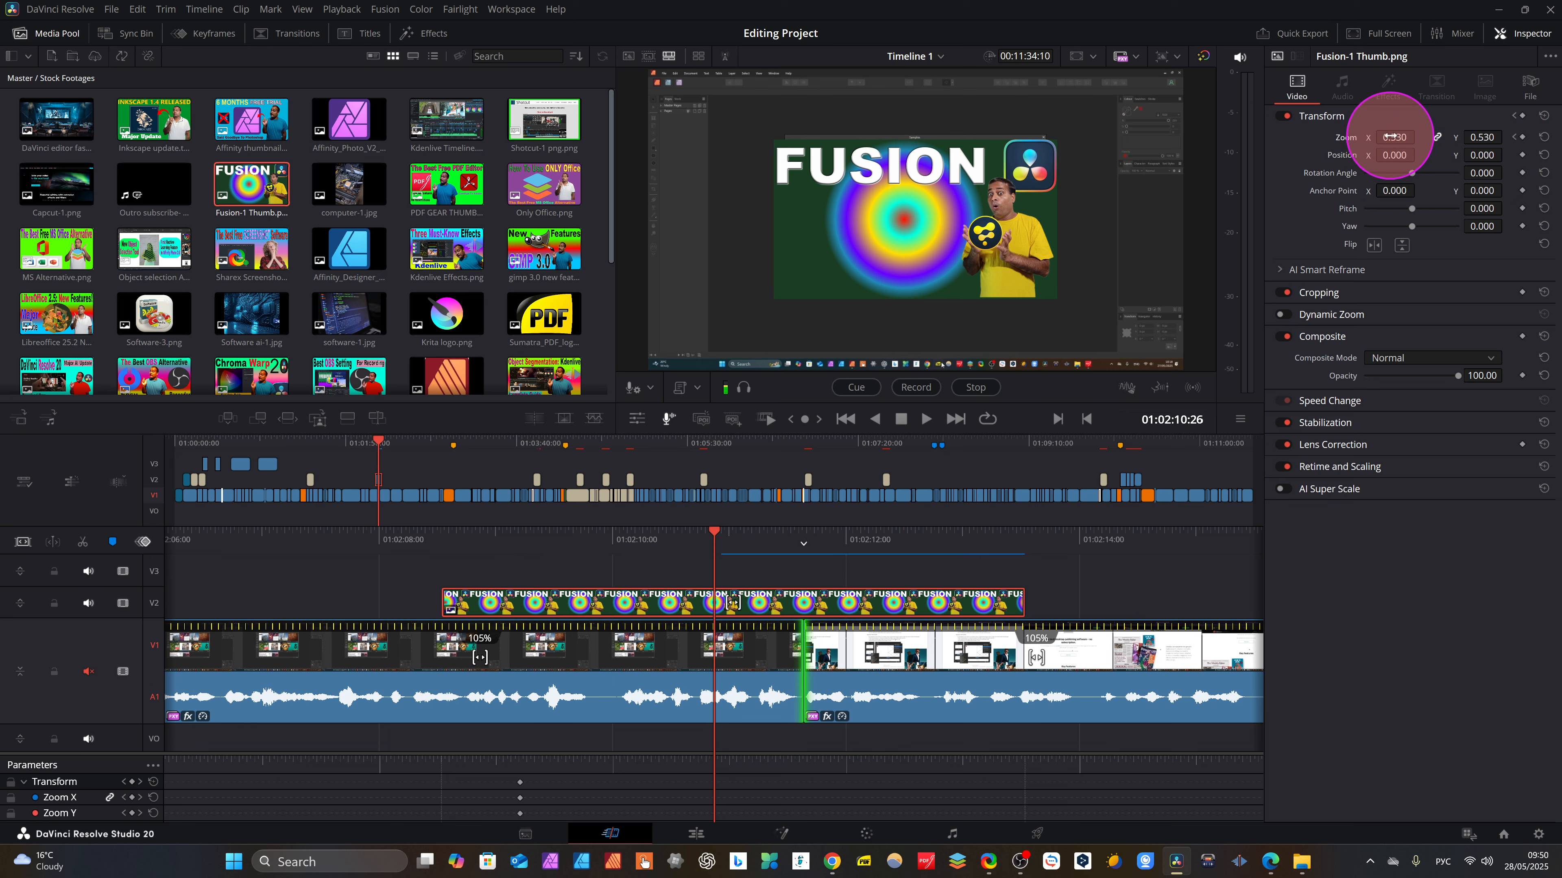
left_click_drag(1392, 136, 1409, 158)
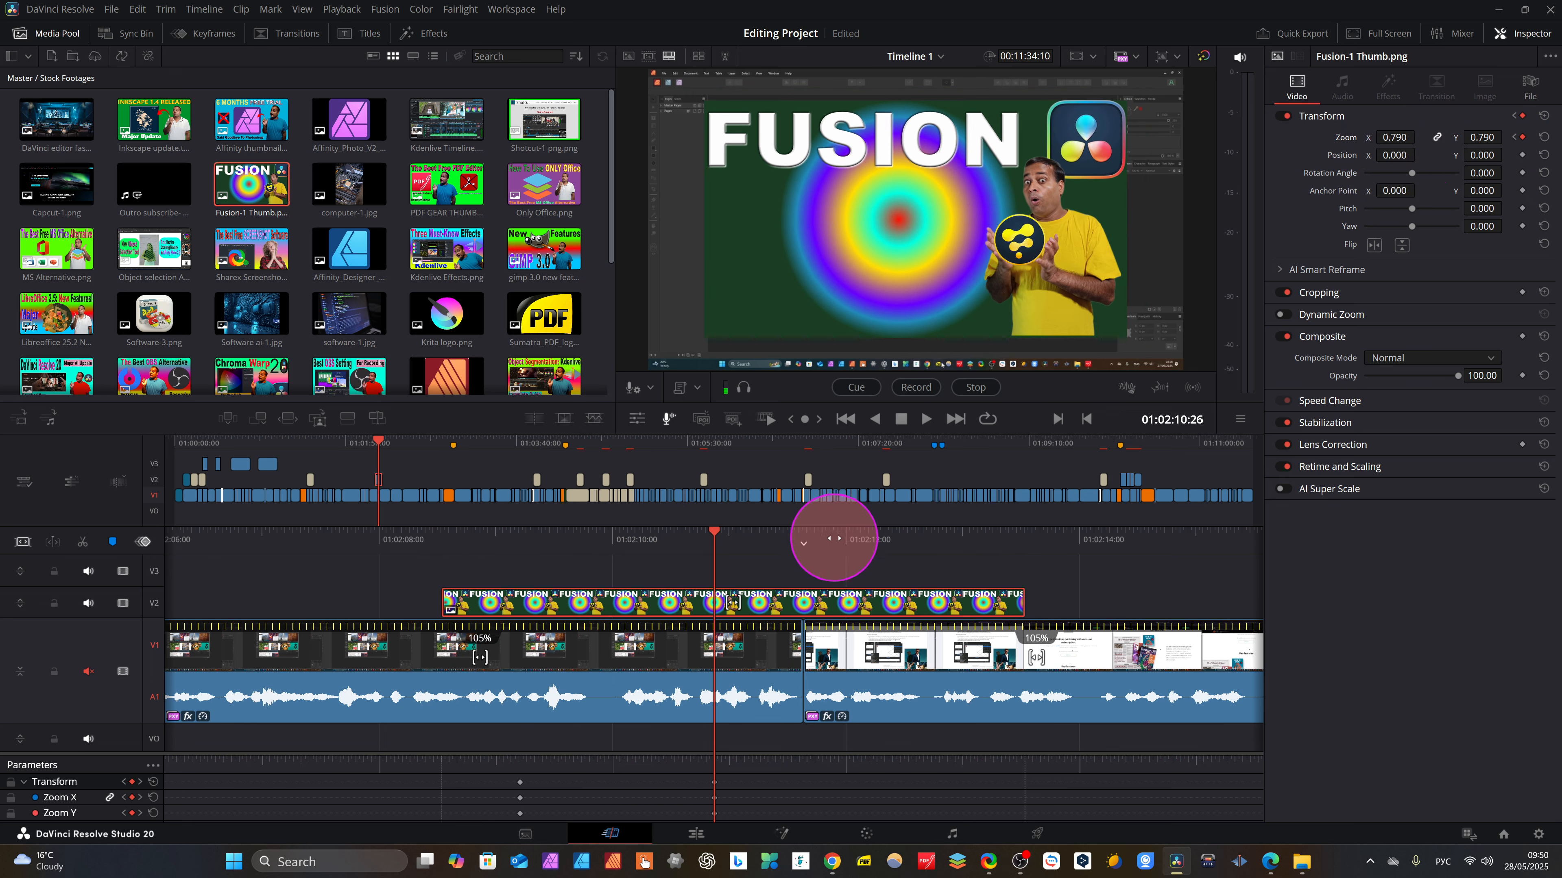
Set the Fusion image's Zoom to 1.140 at 01:02:12:01 and move the playhead back to review the zoom animation.
left_click(839, 541)
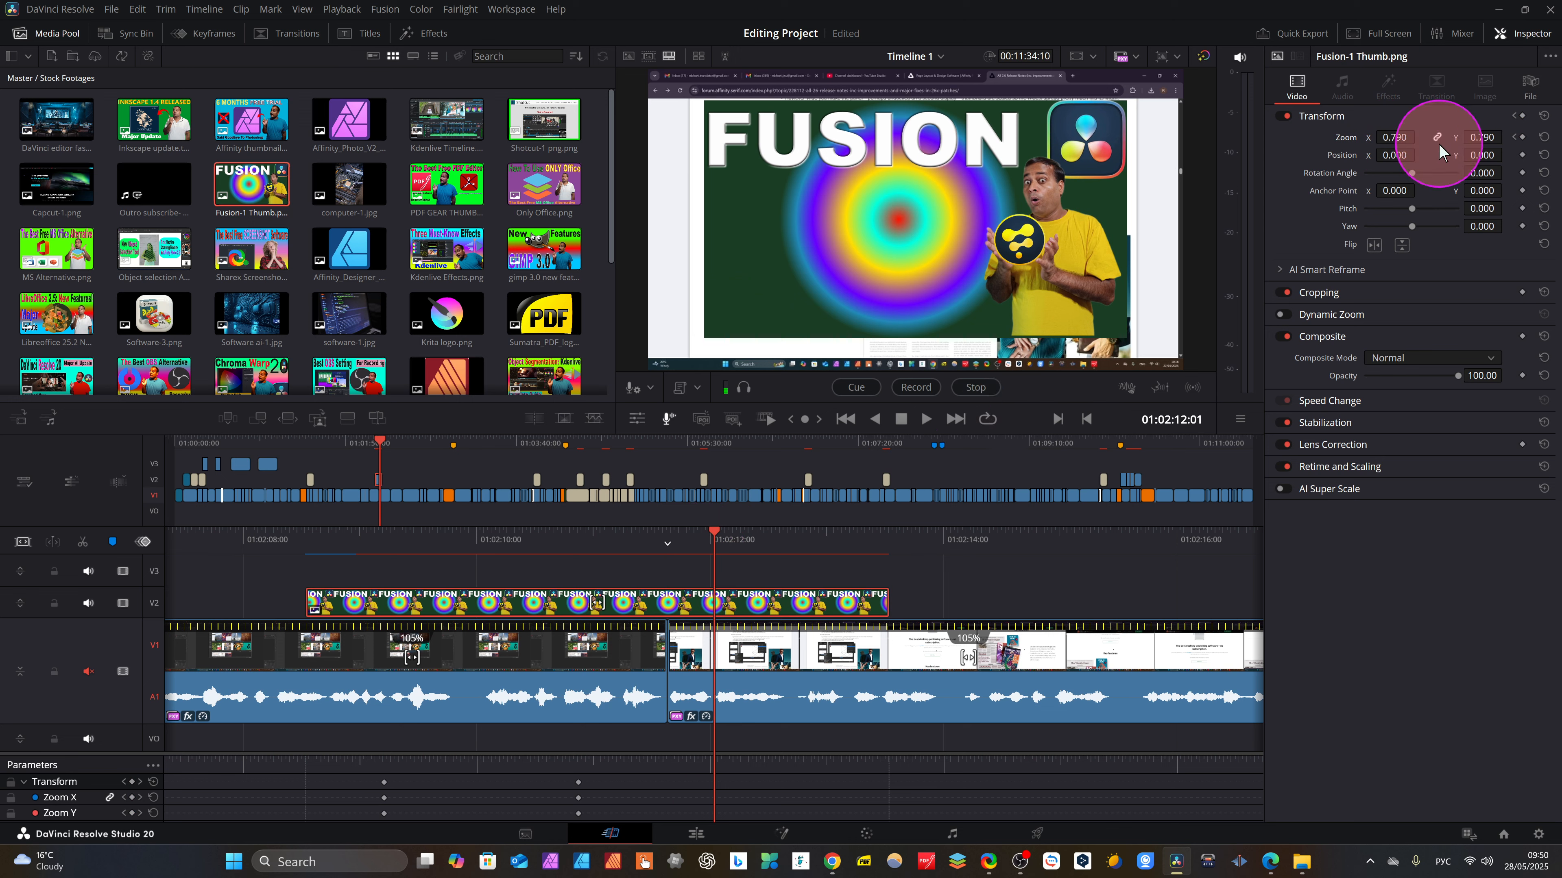
left_click_drag(1394, 137, 1414, 146)
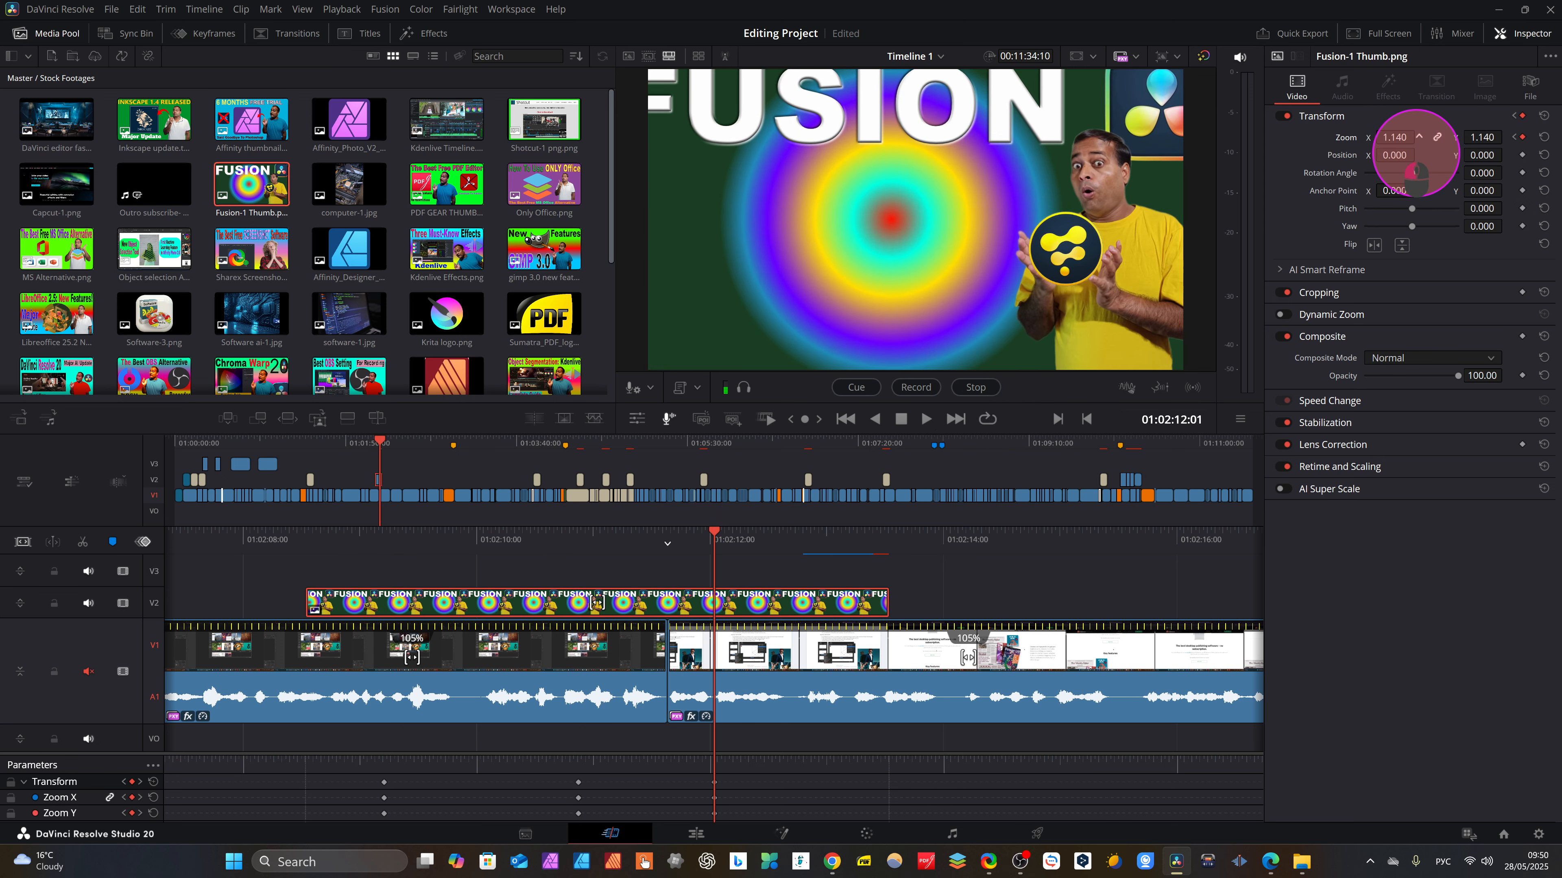
left_click_drag(850, 534, 1067, 499)
key("space")
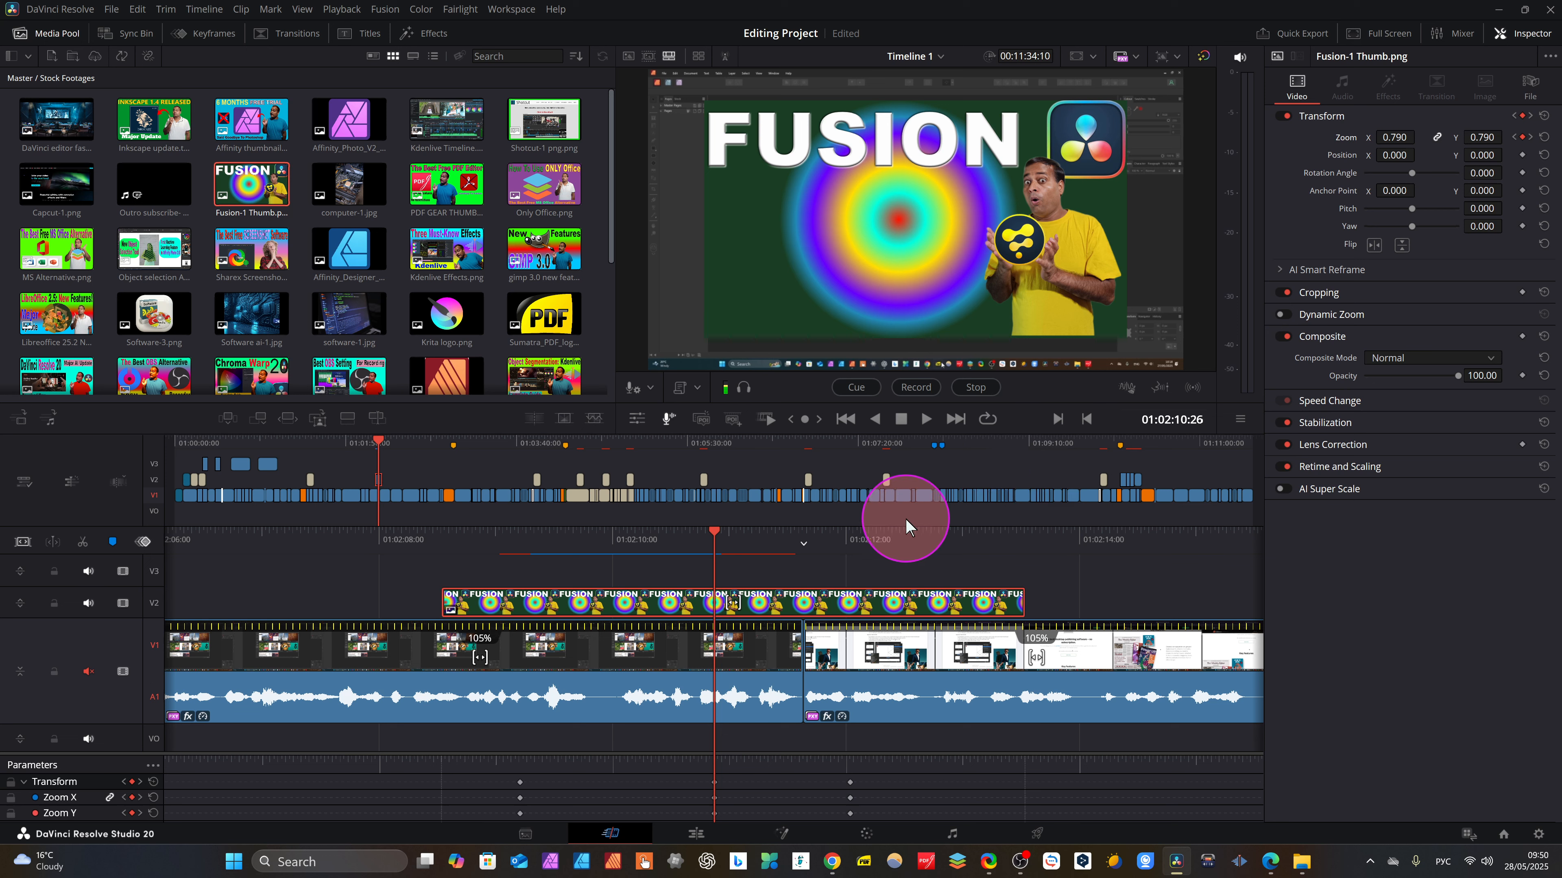
Show the Fusion image's zoom keyframes as a curve in the full Keyframes panel, with the Inspector hidden.
left_click_drag(864, 528, 1021, 524)
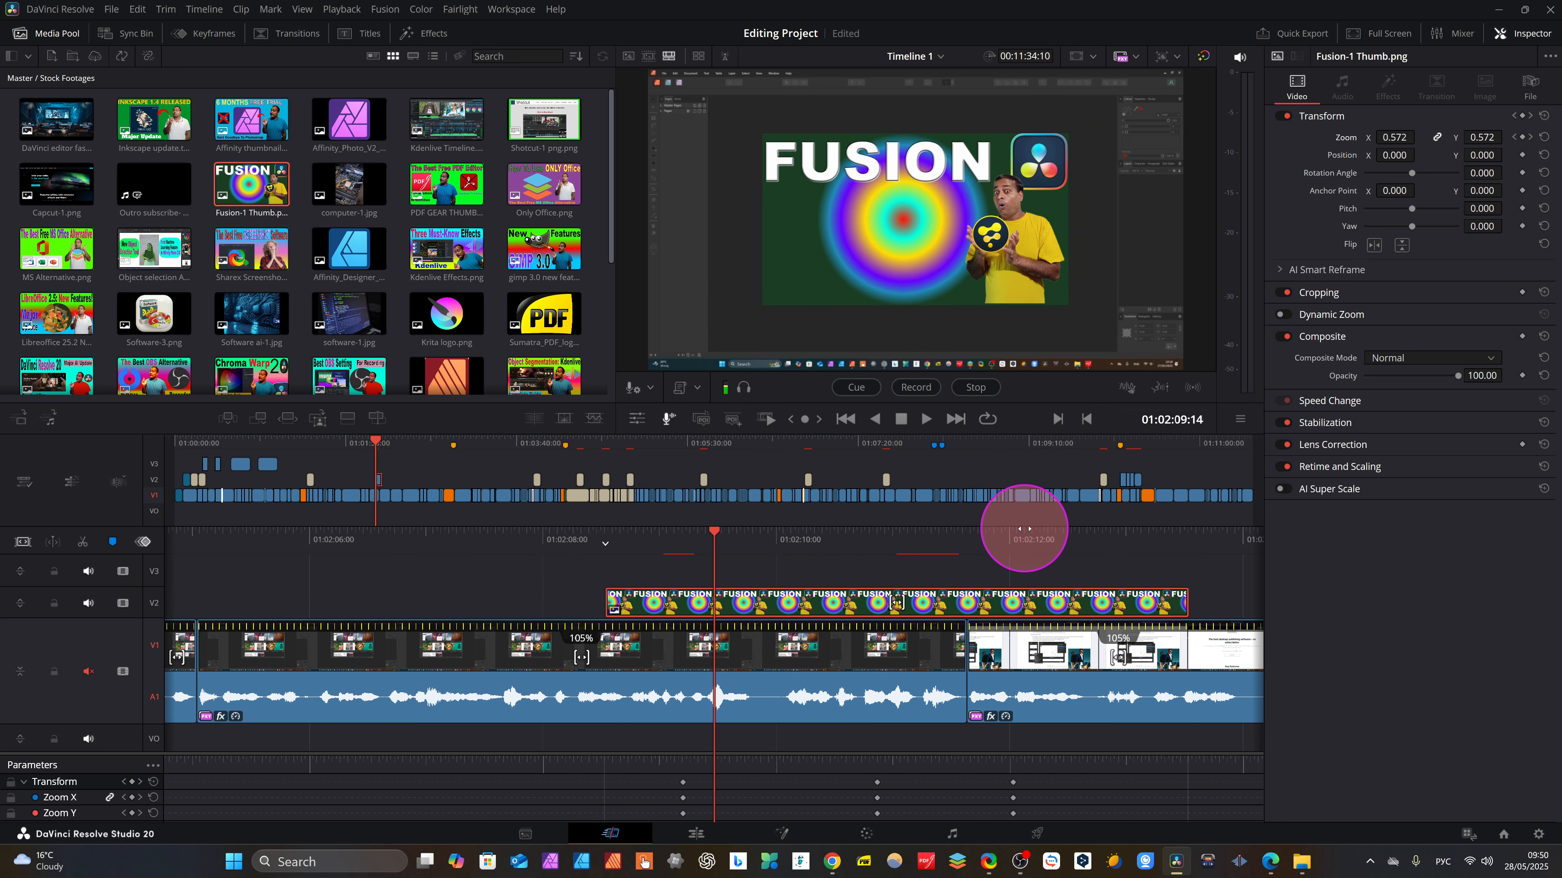
left_click(205, 33)
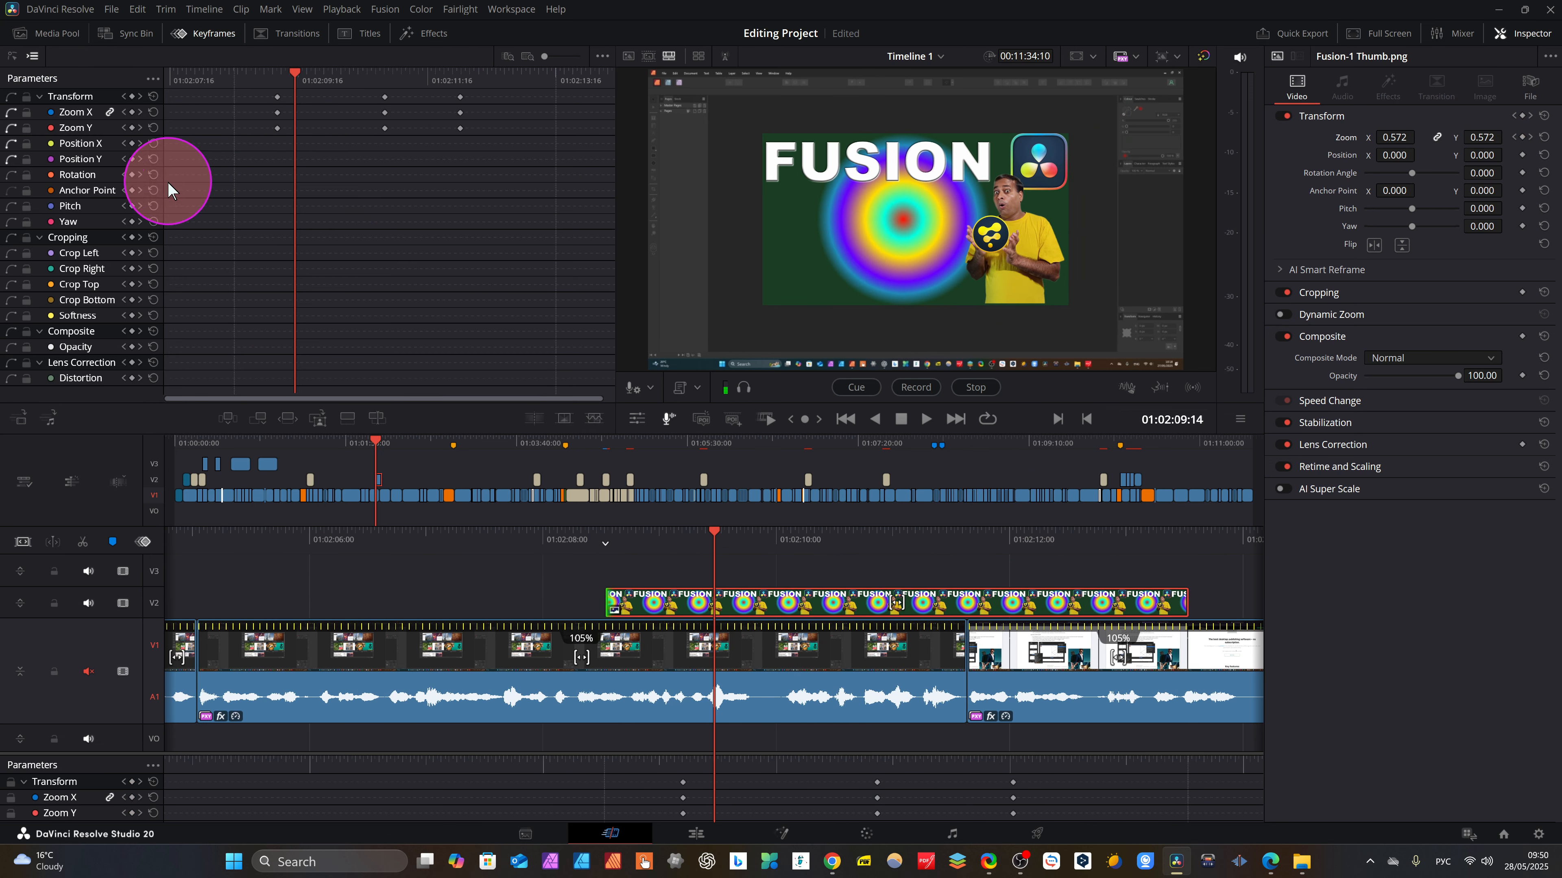
key("[")
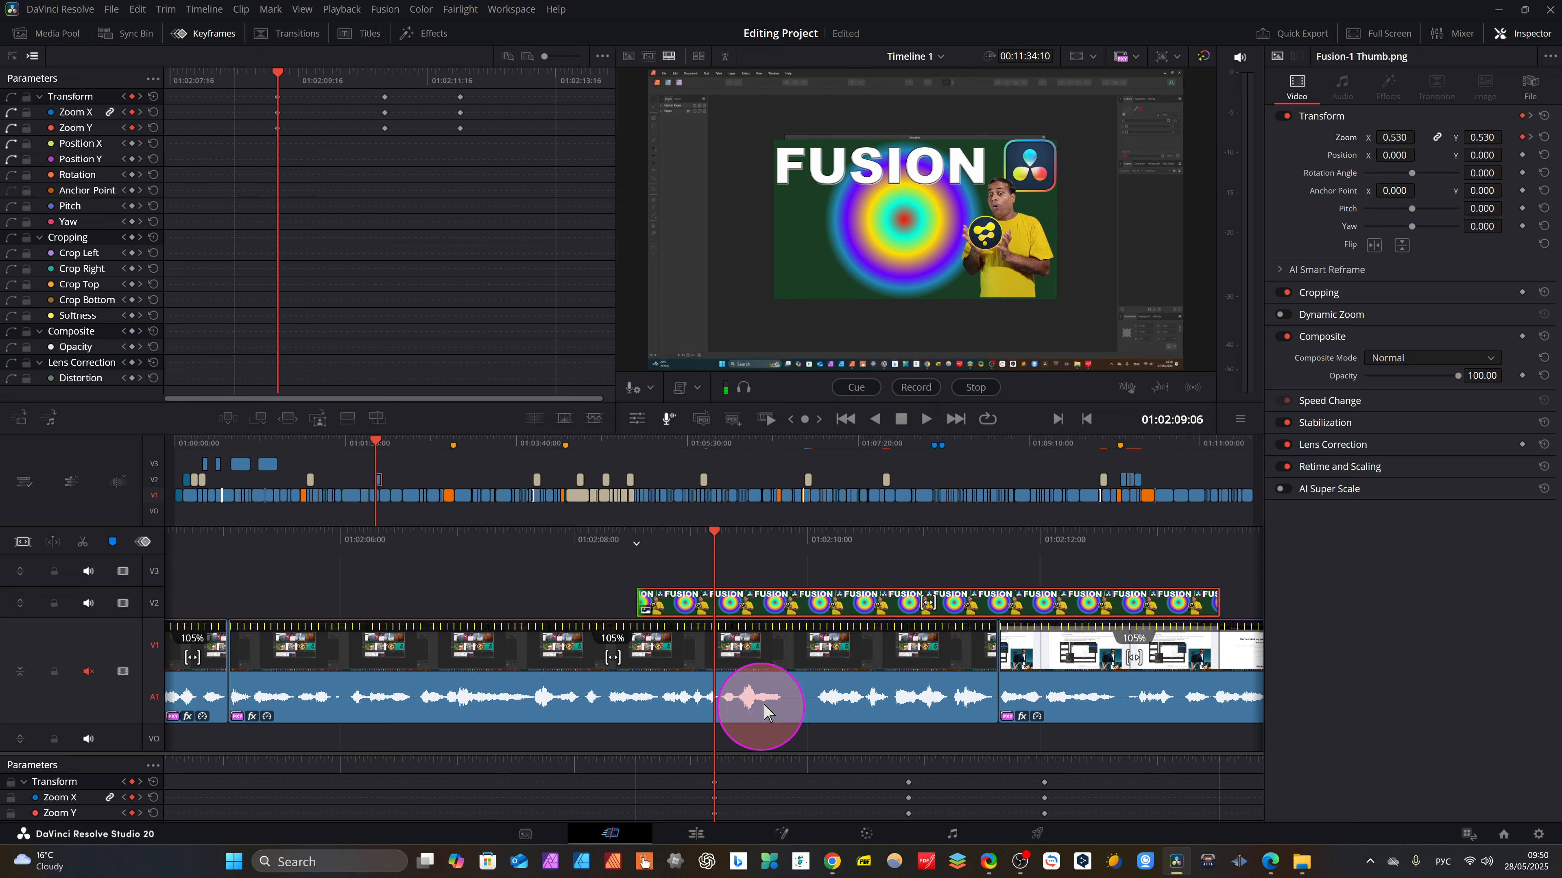
left_click(1525, 34)
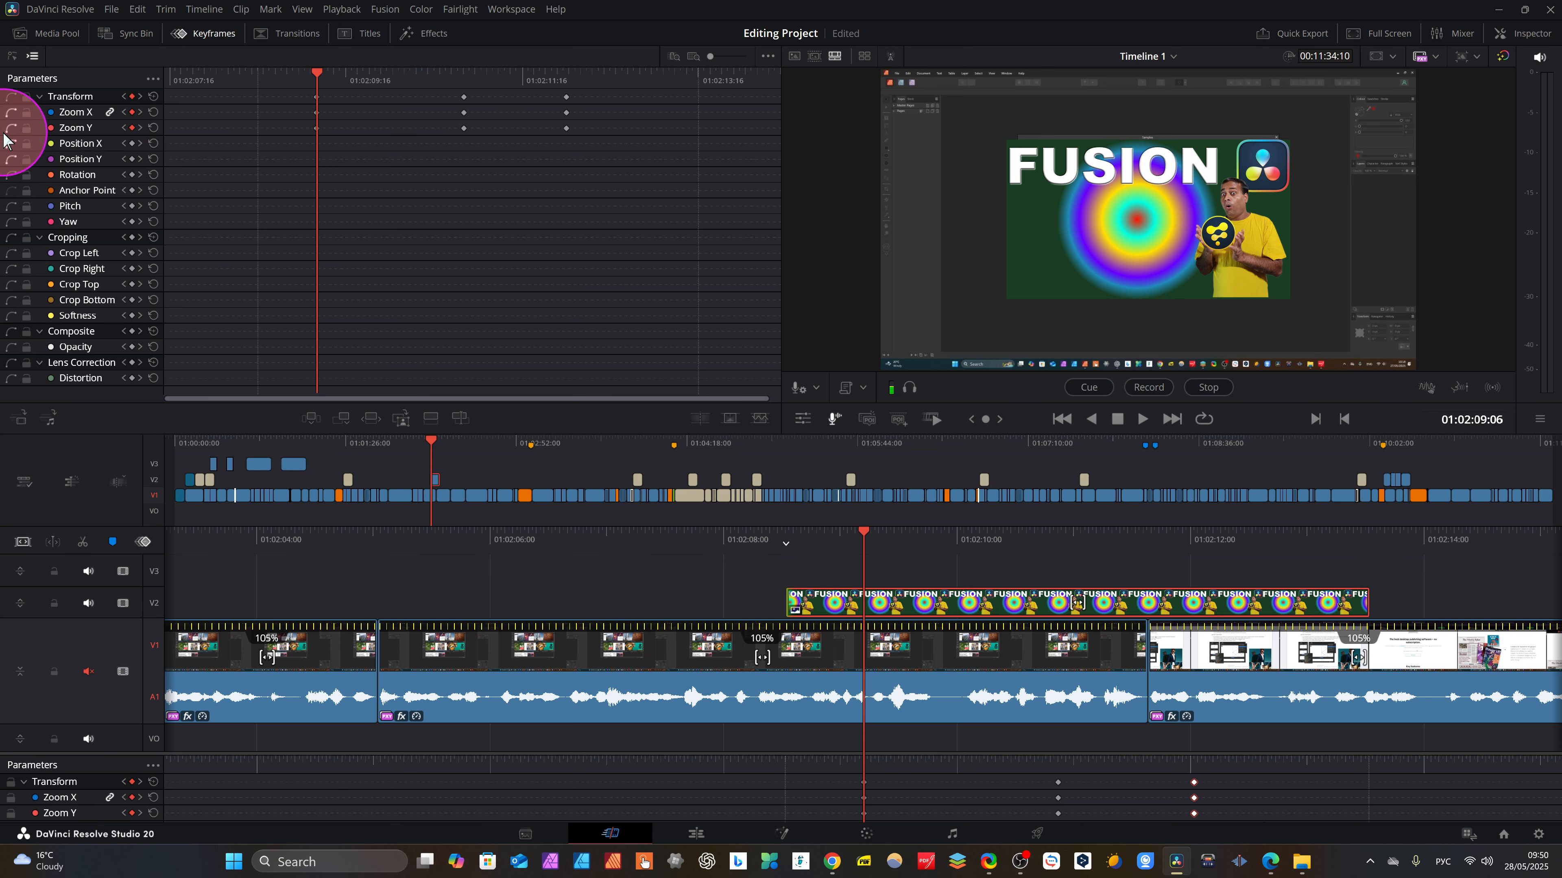
left_click(12, 56)
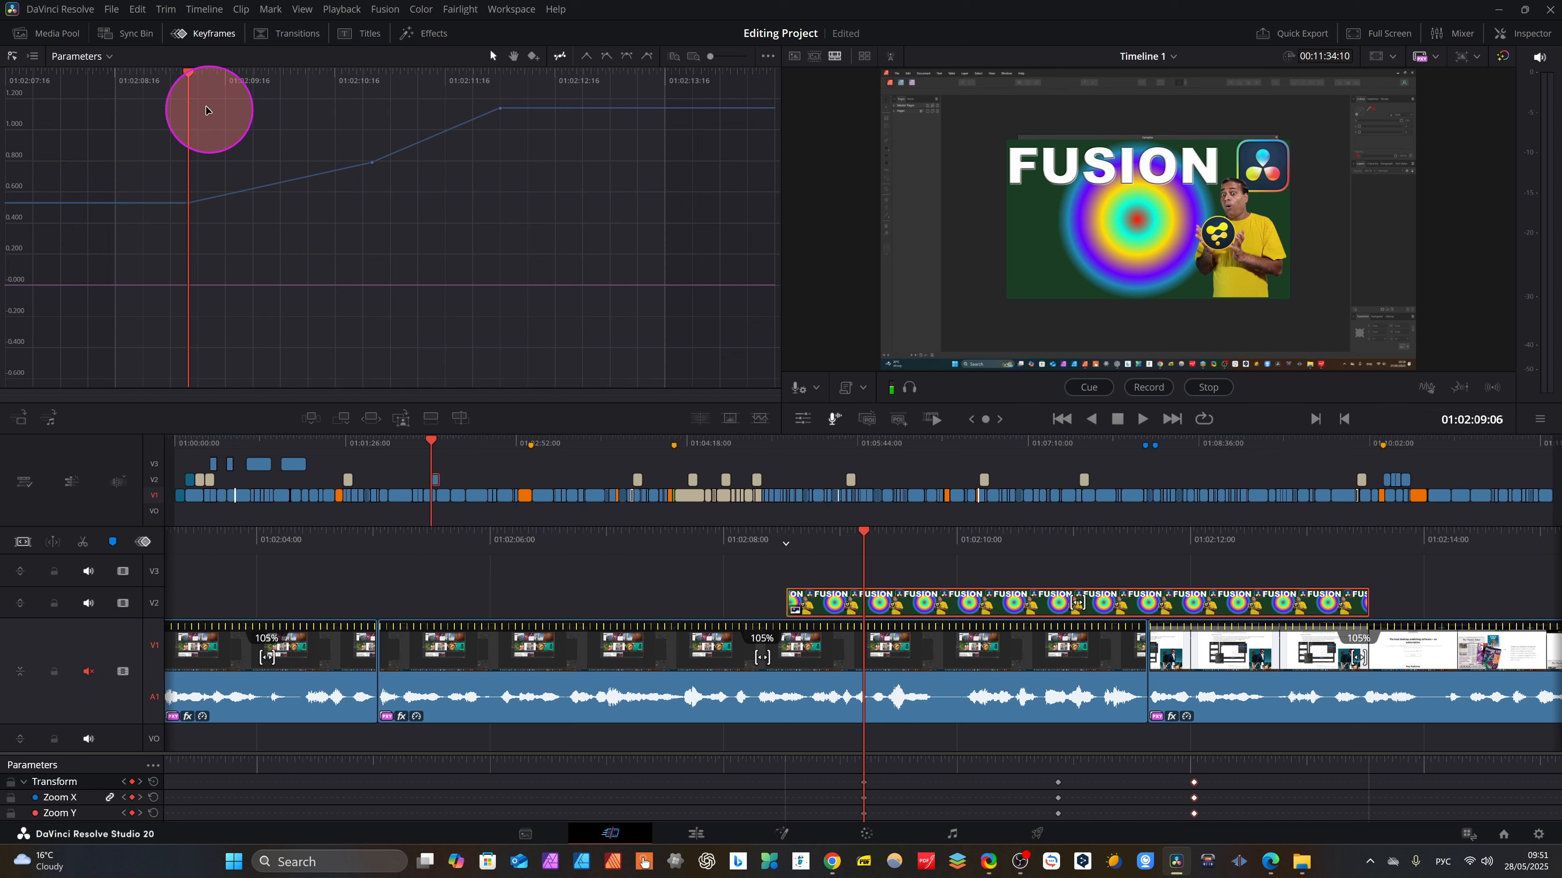
Shift the zoom curve's first and last keyframes later, lowering the first to about 0.486 and the last to just below the middle one.
left_click(175, 92)
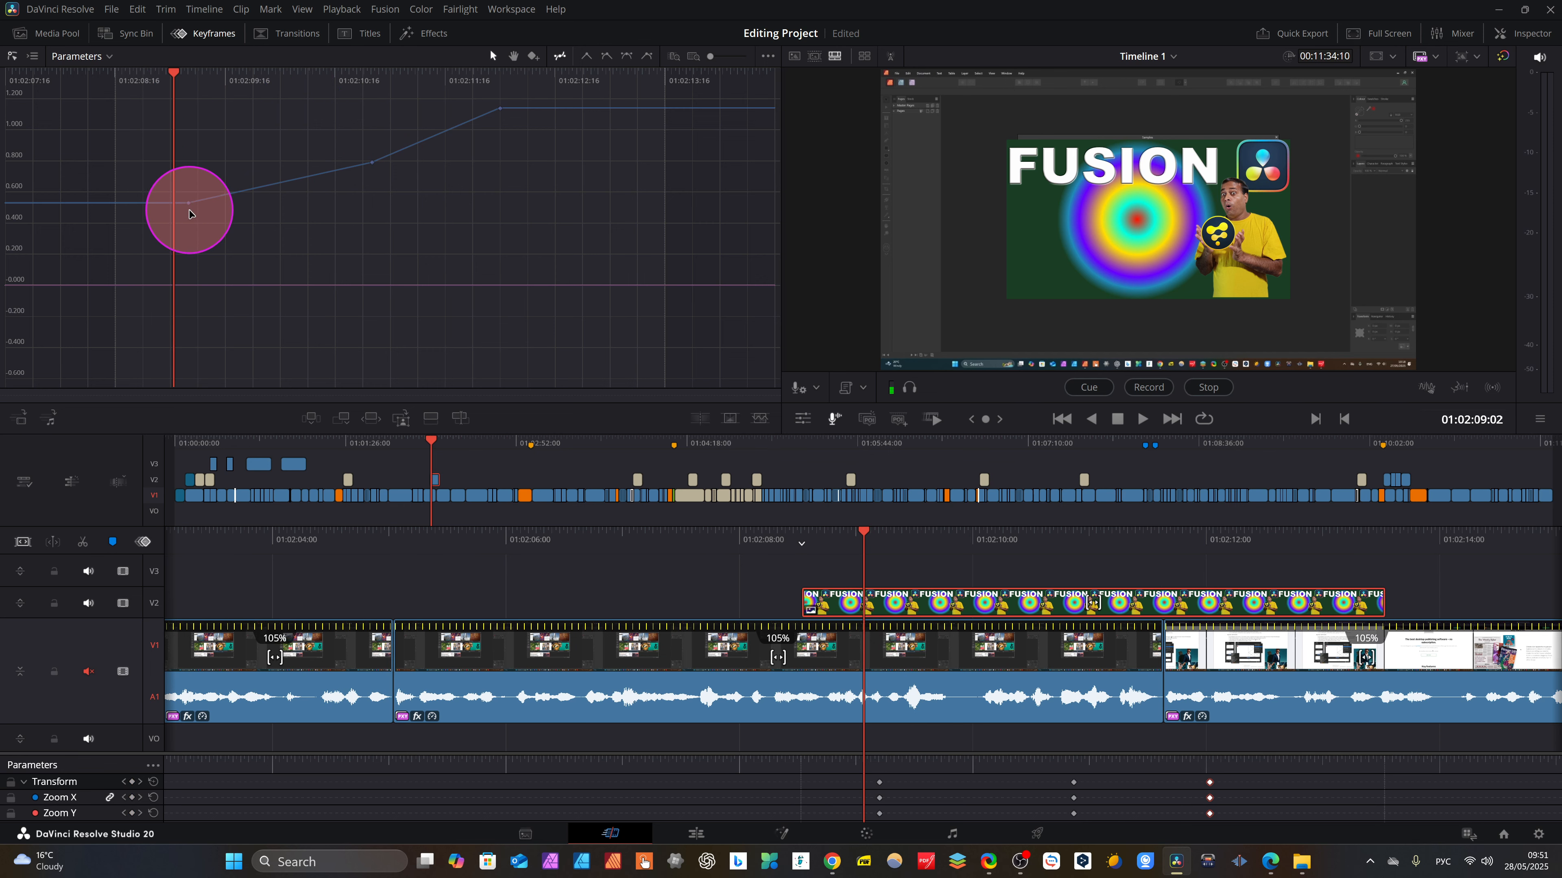
left_click_drag(190, 204, 251, 208)
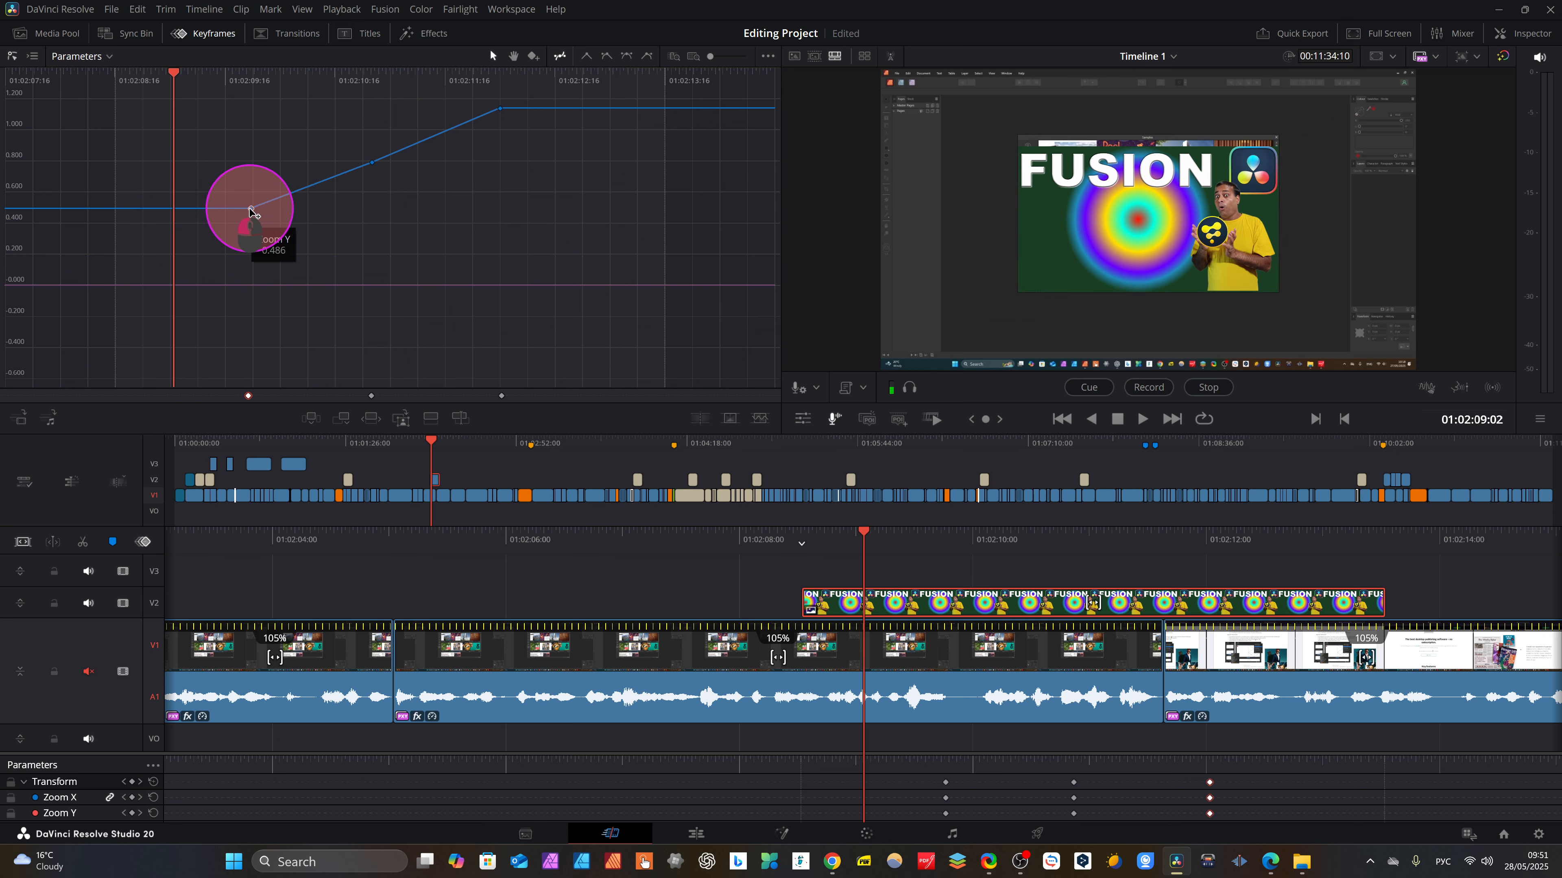
mouse_move(503, 112)
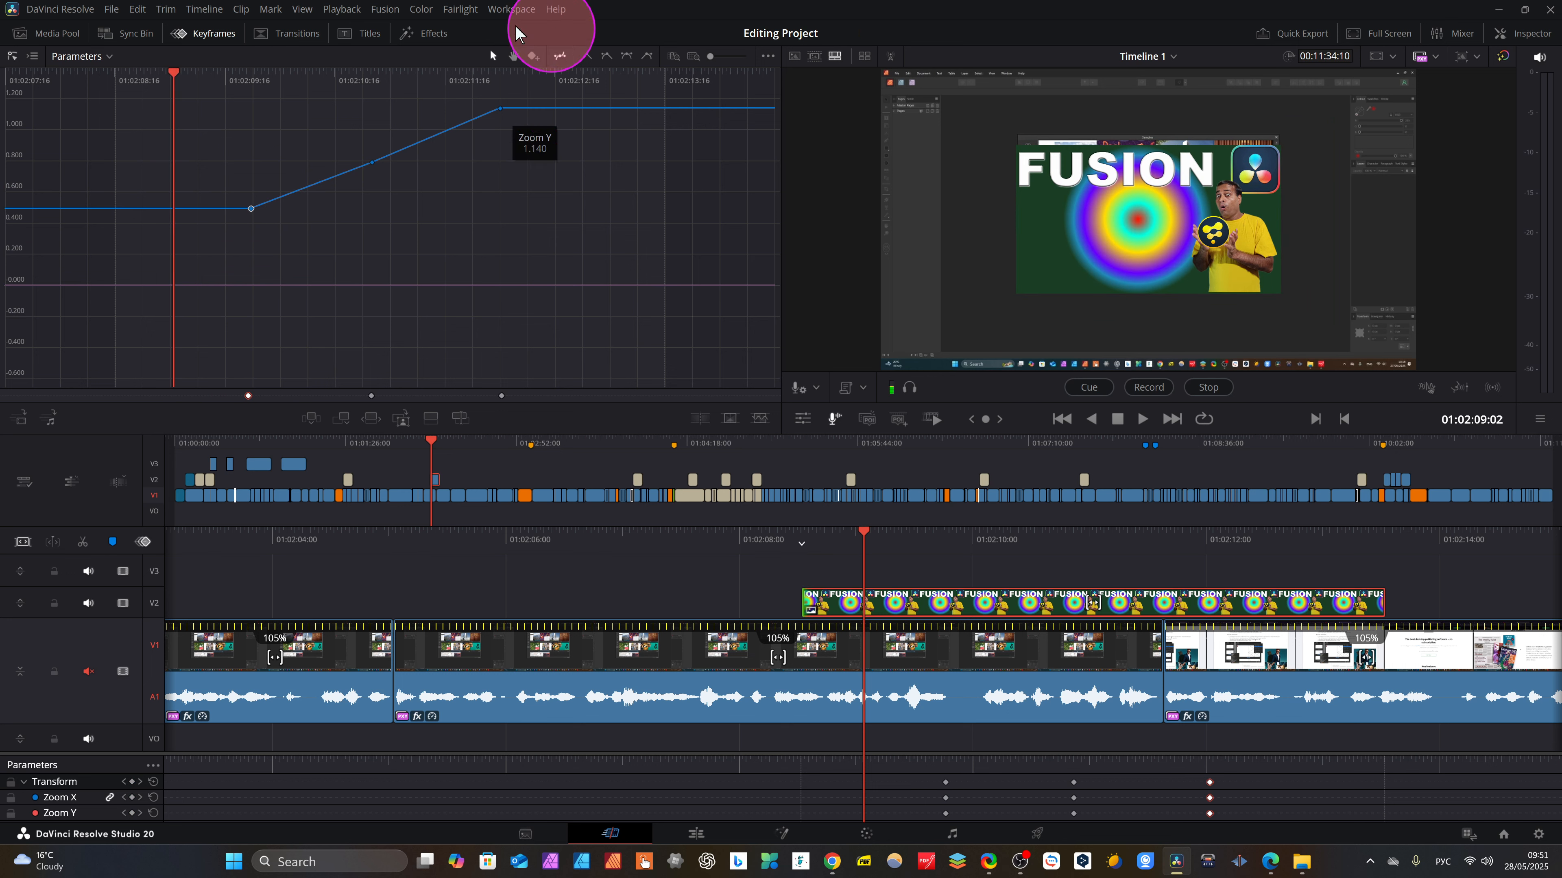
left_click_drag(501, 111, 567, 170)
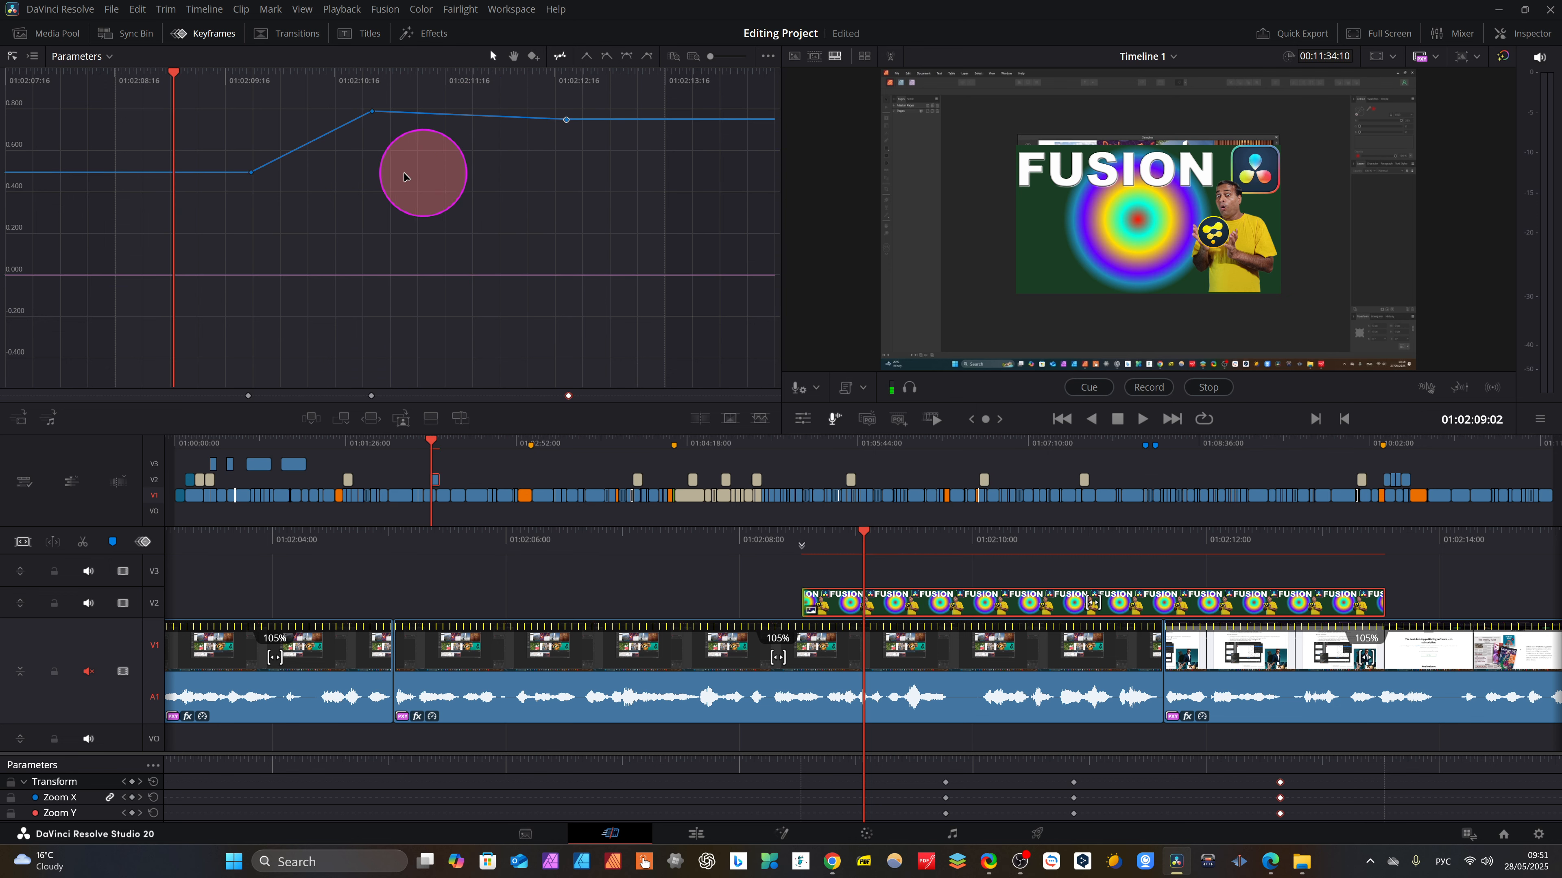
key("space")
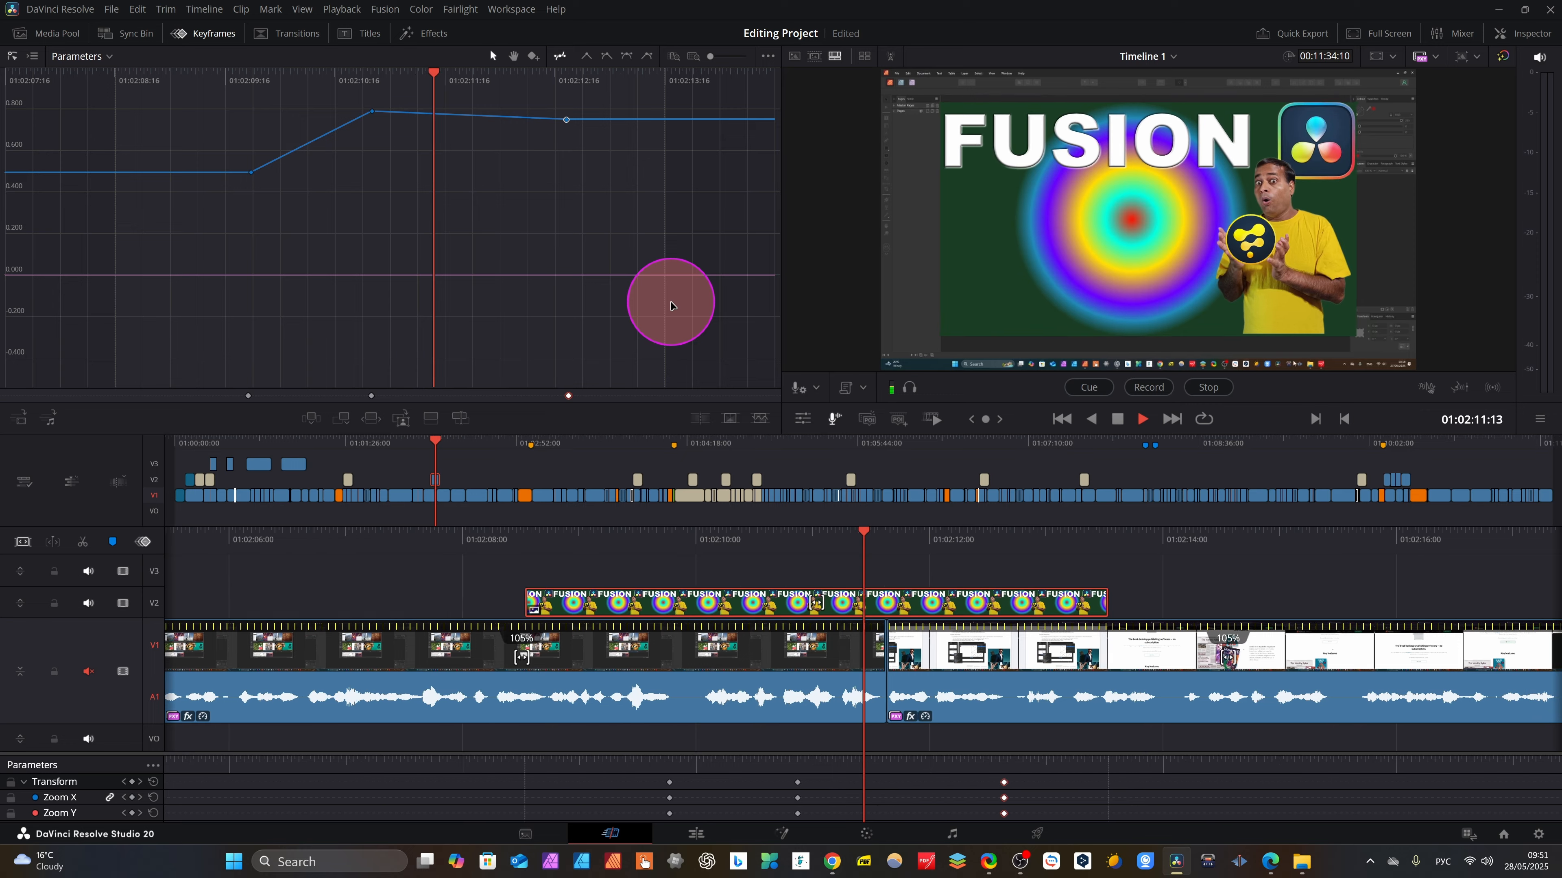
key("space")
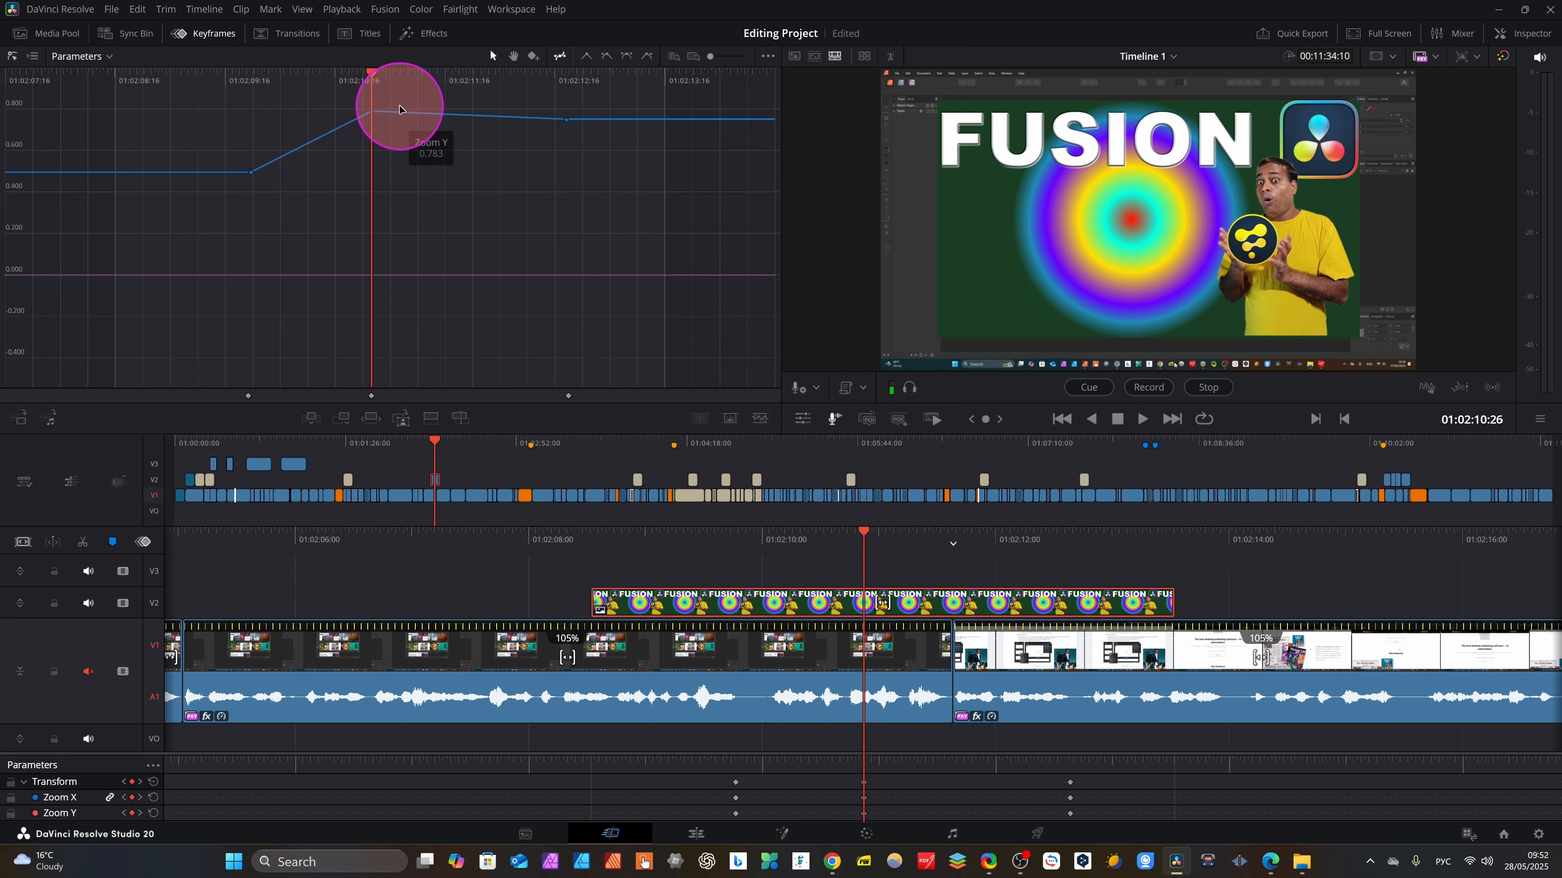
Lower the middle zoom keyframe to about 0.000 on the curve and play back the animation.
left_click_drag(400, 110, 385, 281)
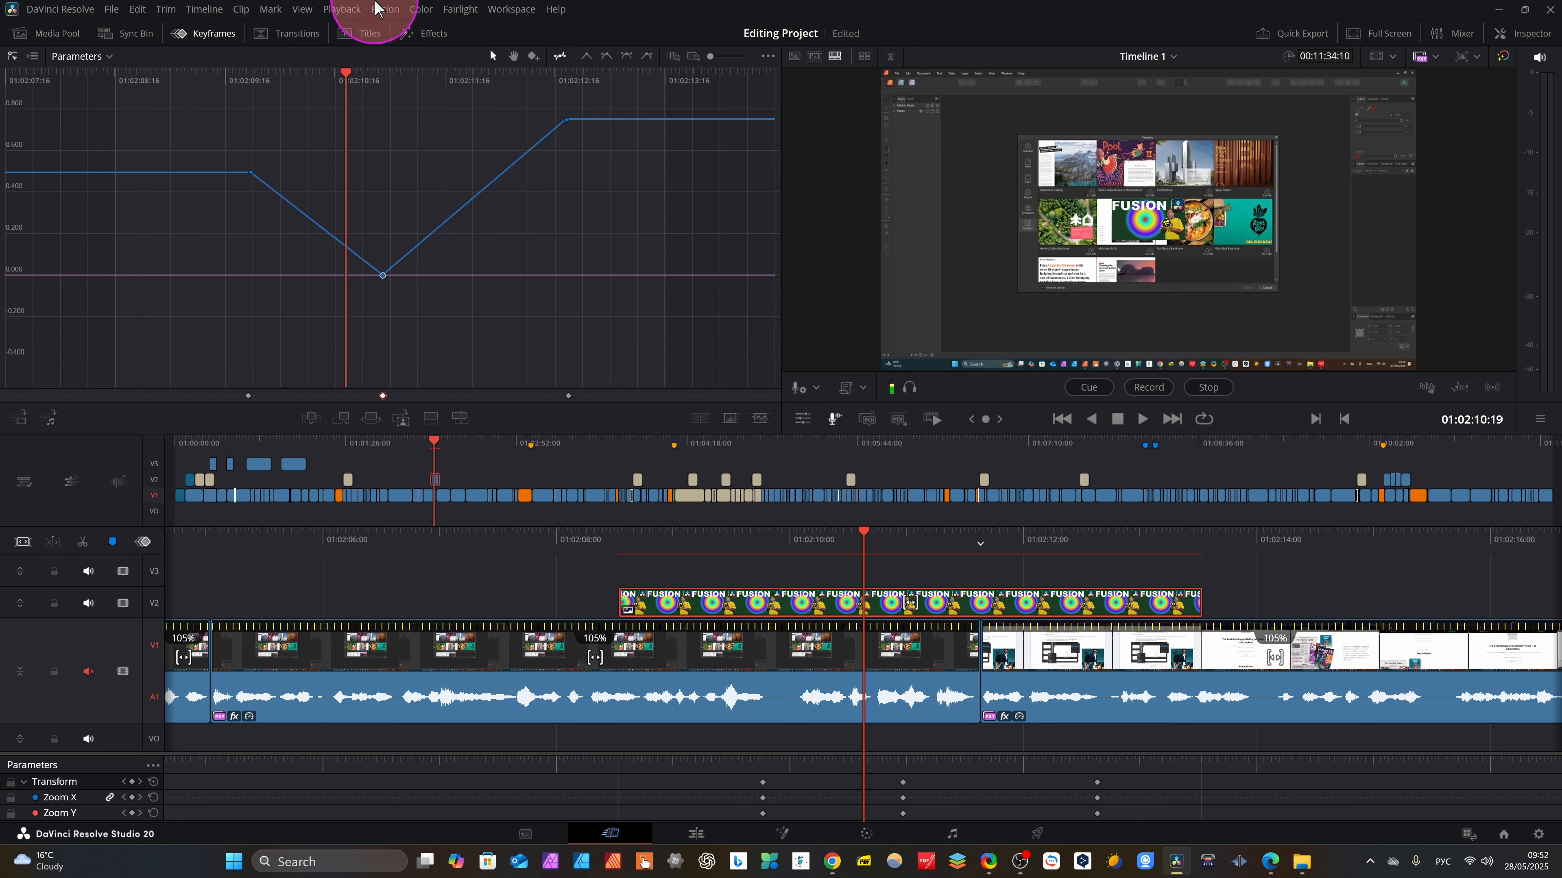
key("shift+Left")
key("space")
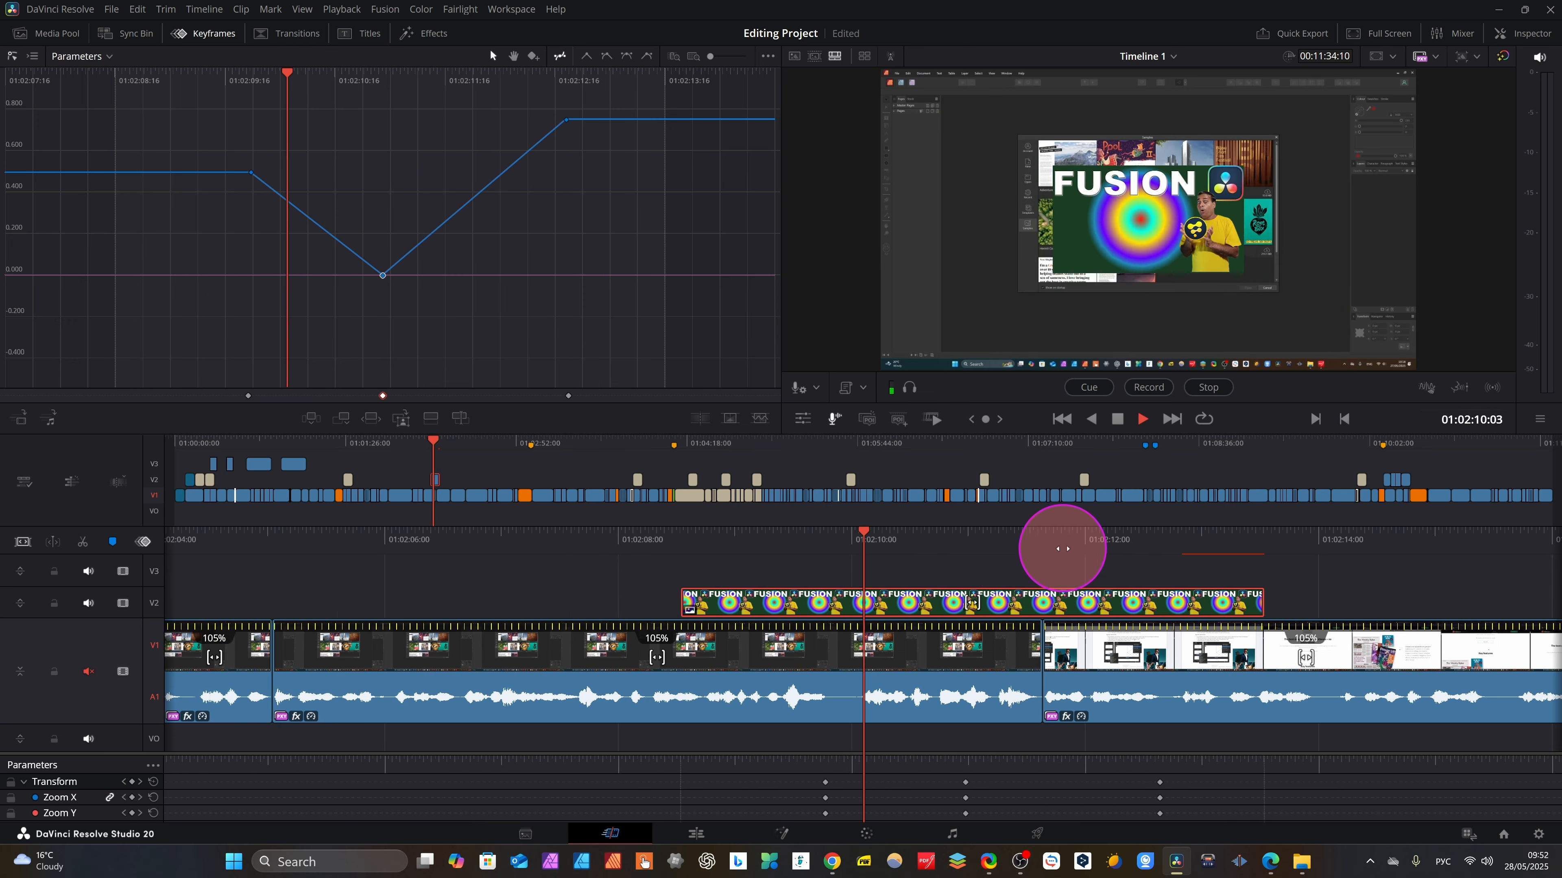
key("space")
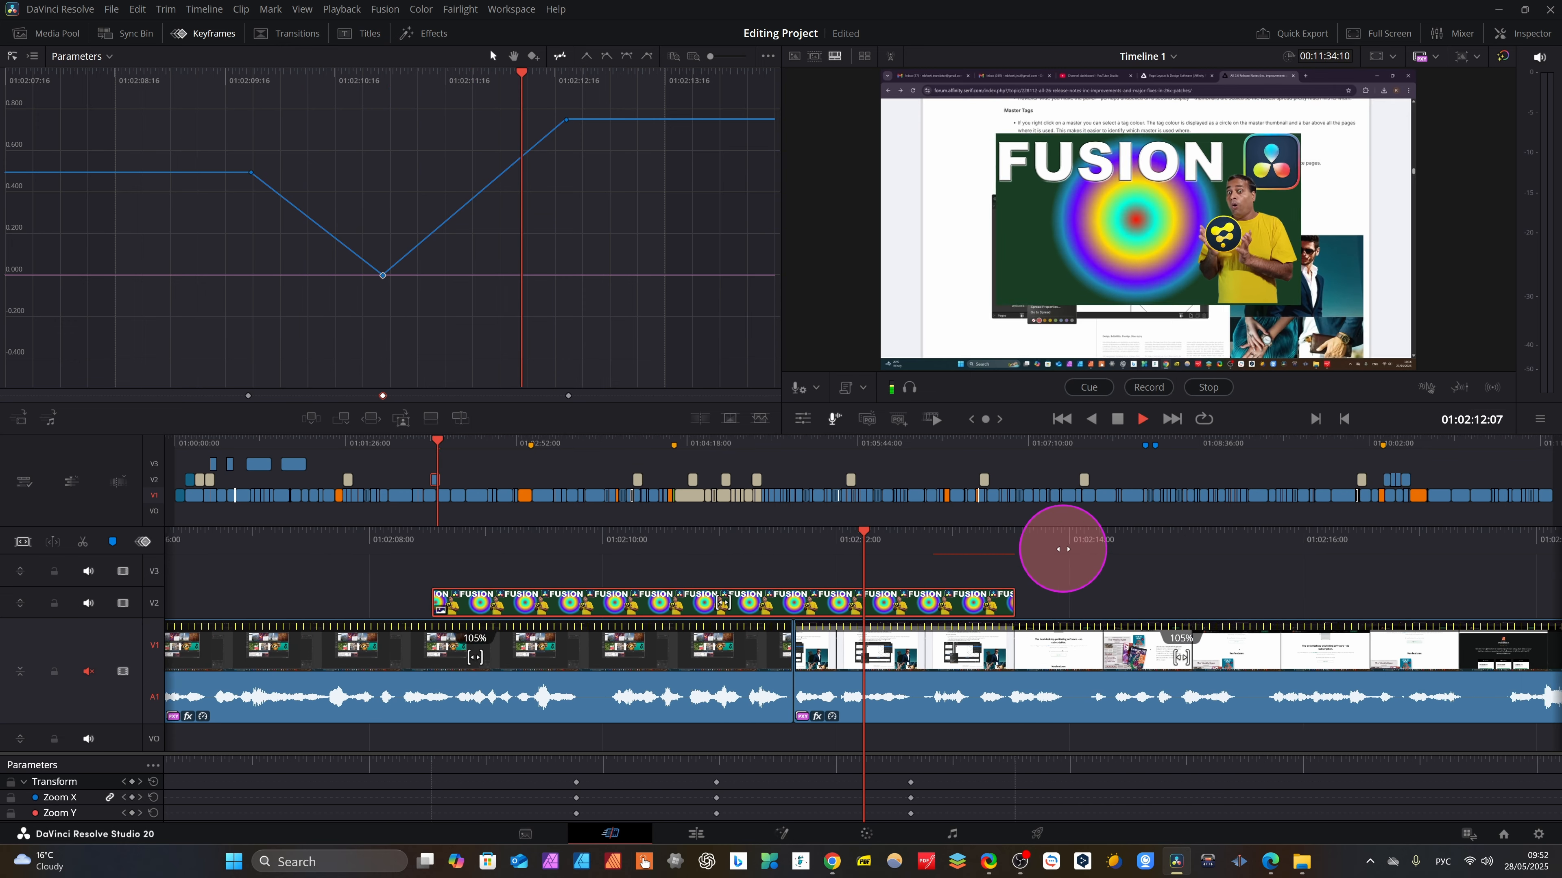
left_click_drag(908, 529, 1092, 558)
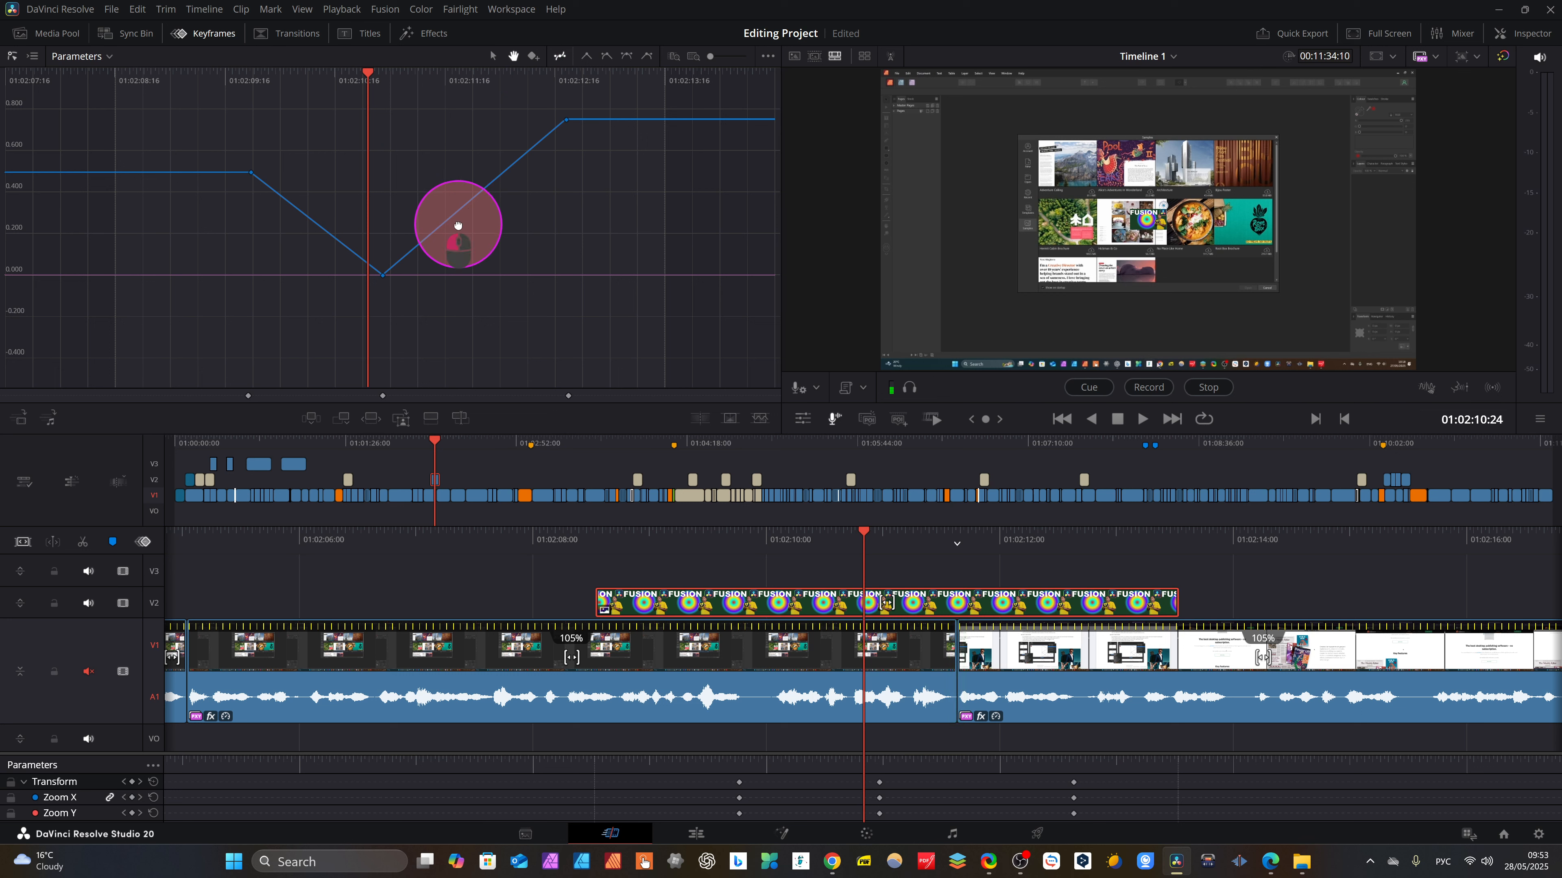
Add three keyframes along the zoom curve and raise the one just after the low point to about 0.517.
left_click(519, 56)
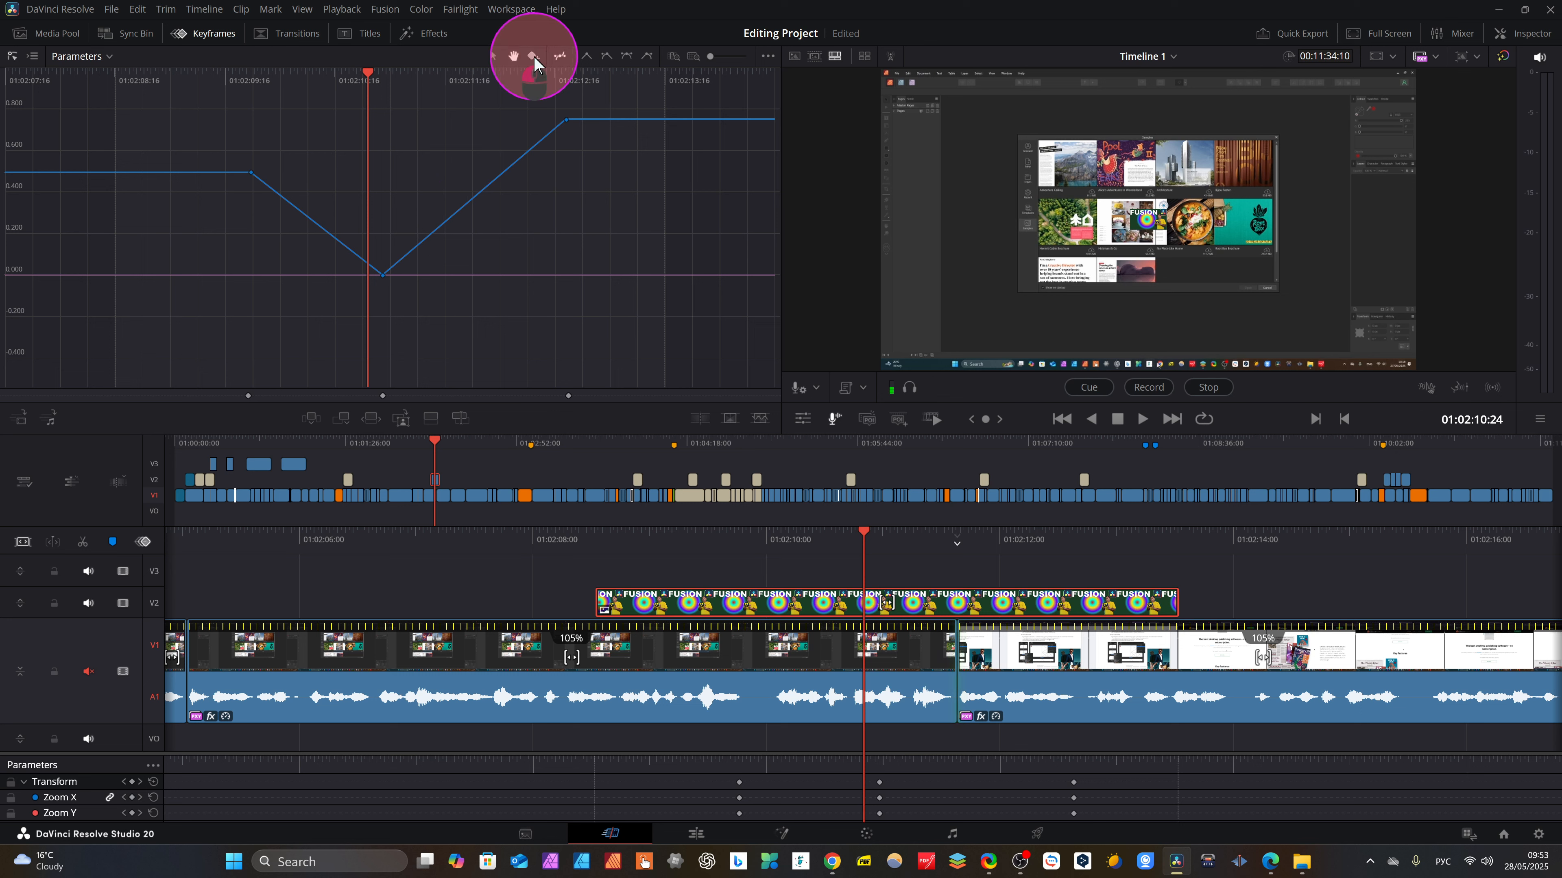
left_click(533, 58)
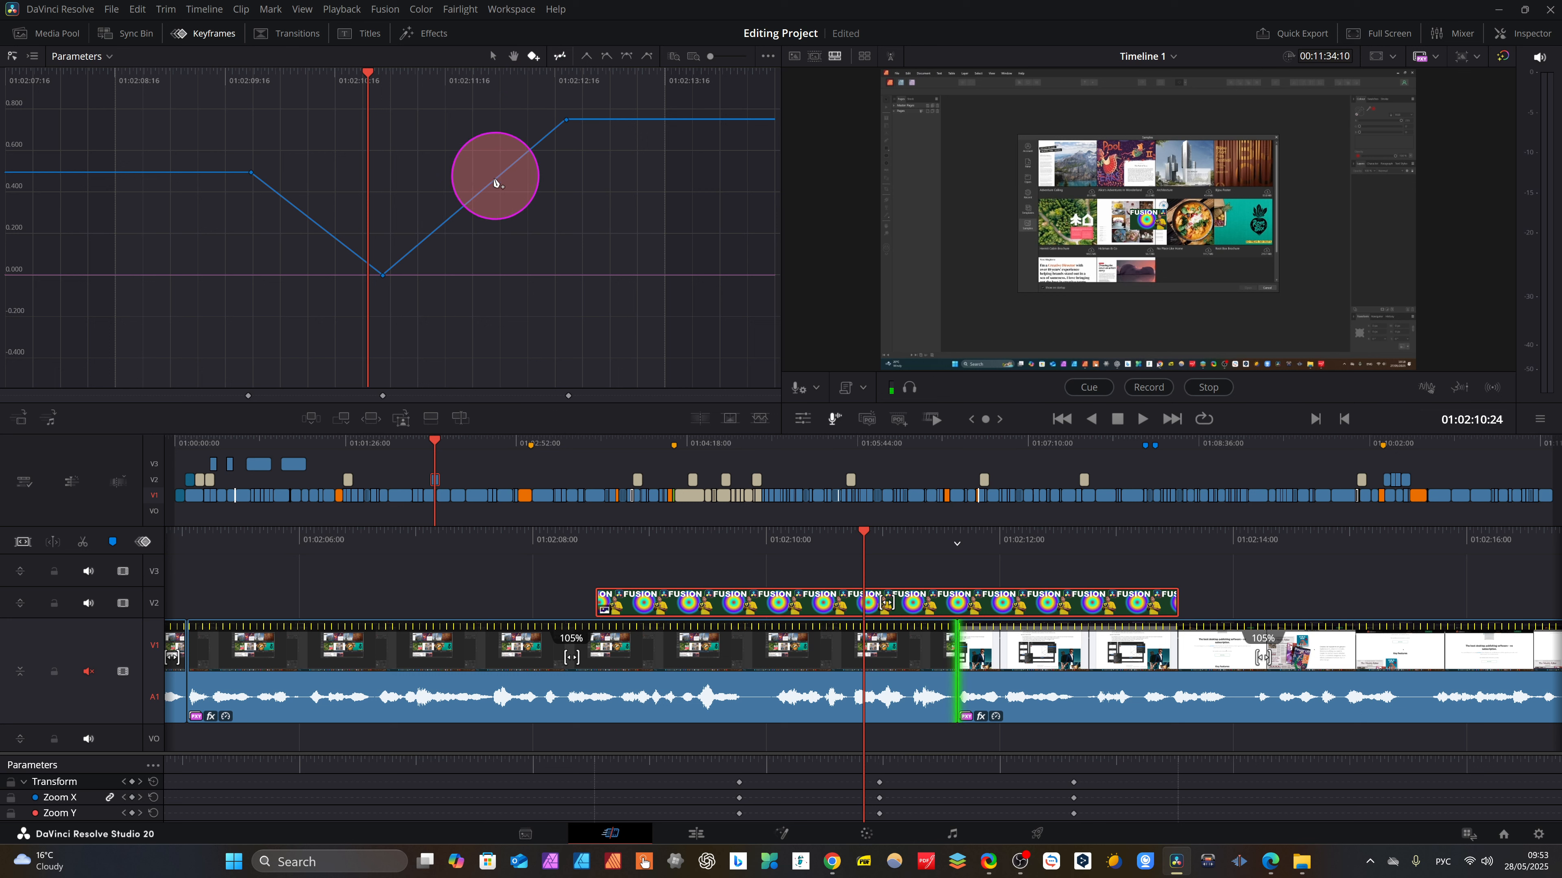
left_click(302, 212)
left_click(446, 223)
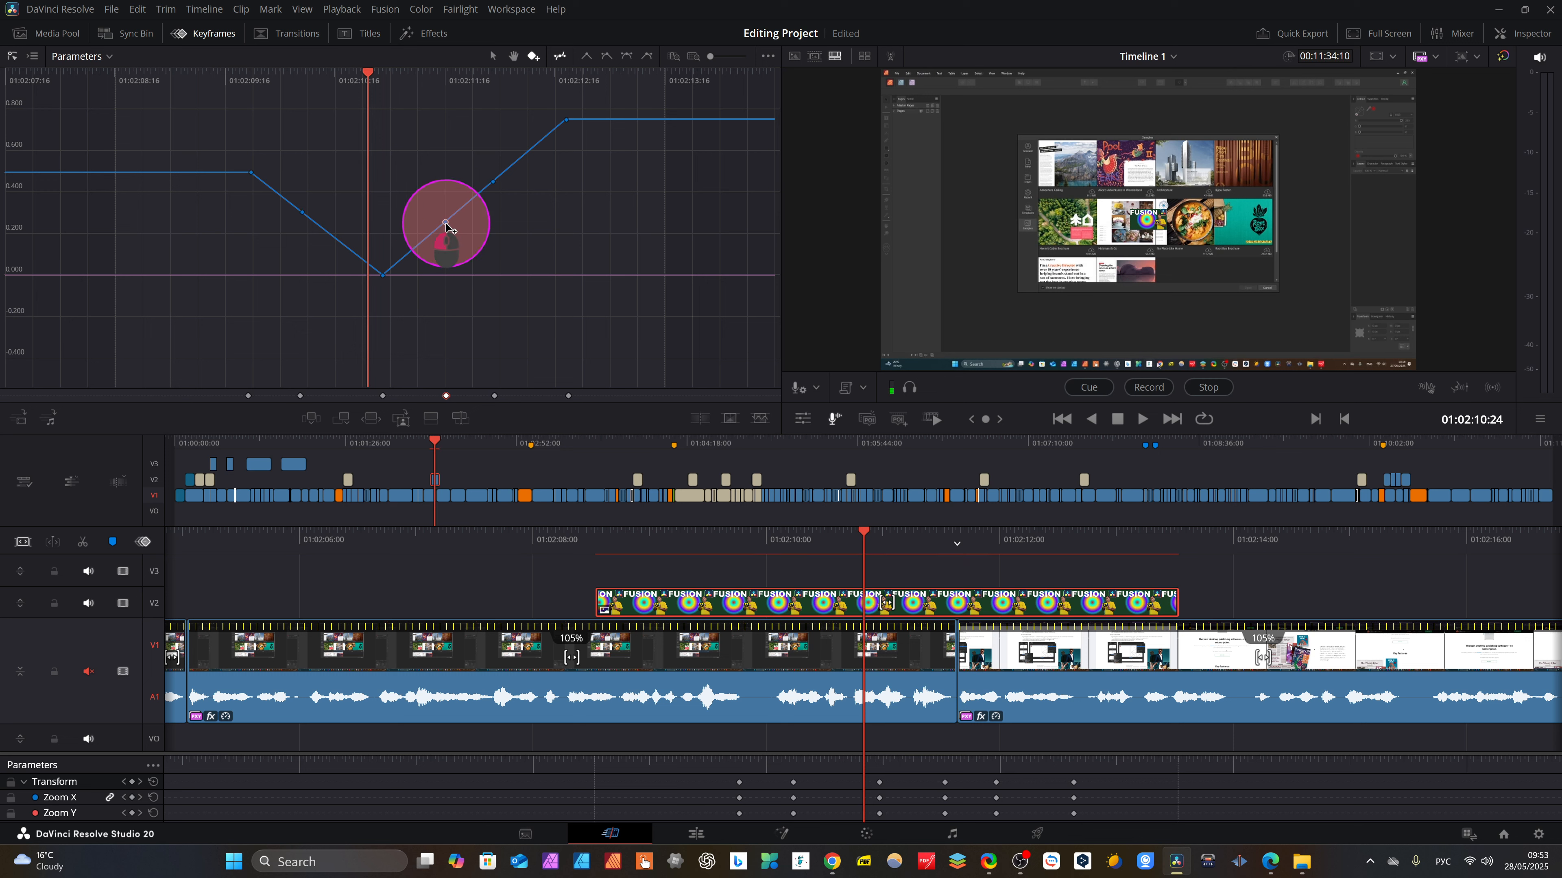
left_click_drag(446, 223, 423, 168)
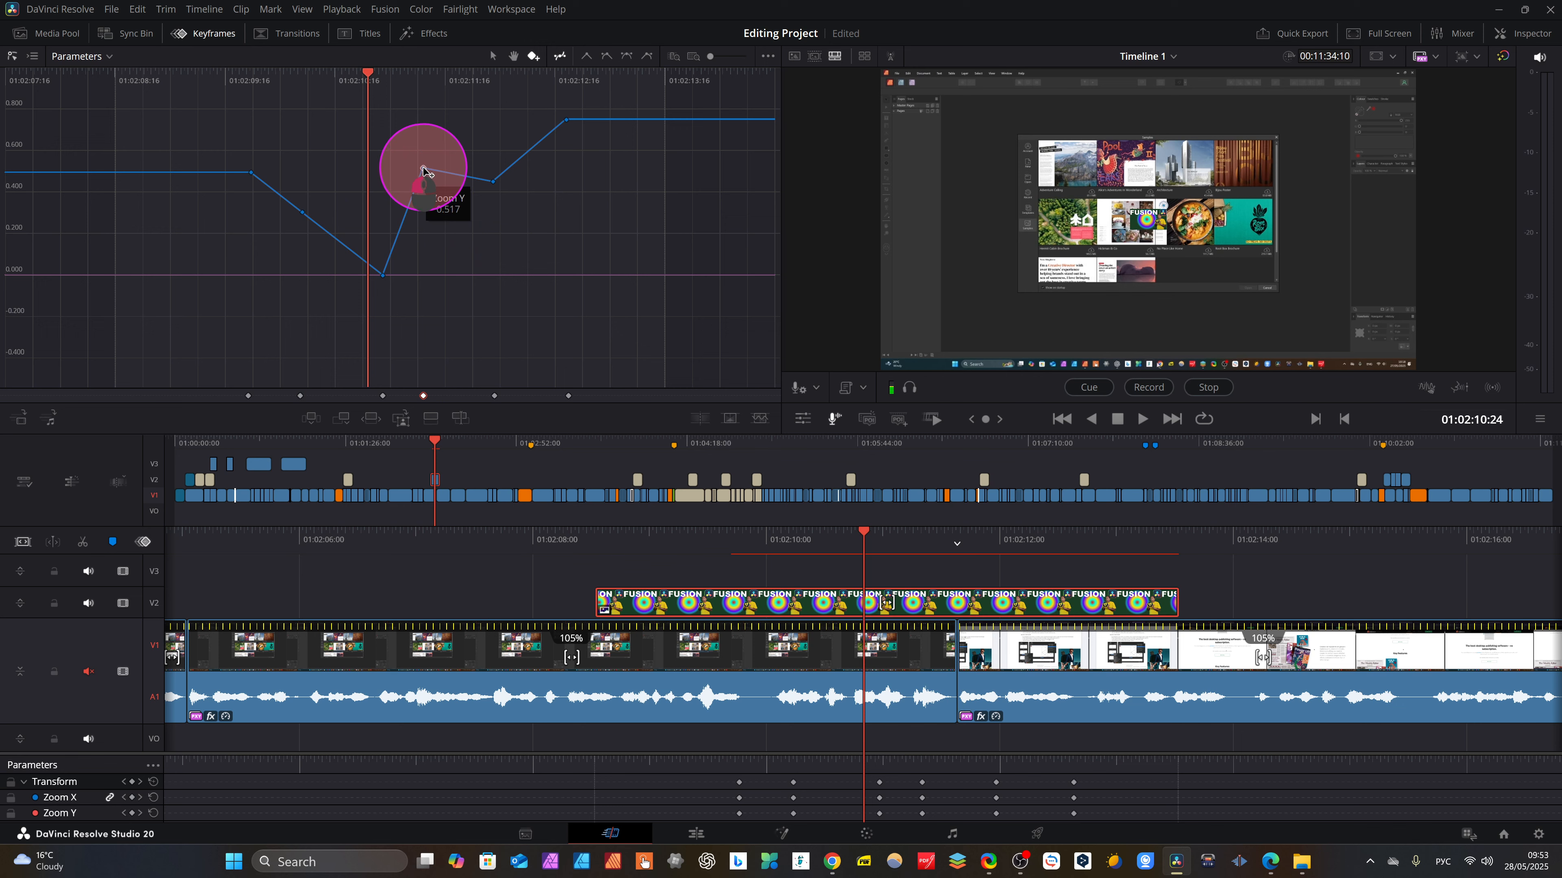
key("space")
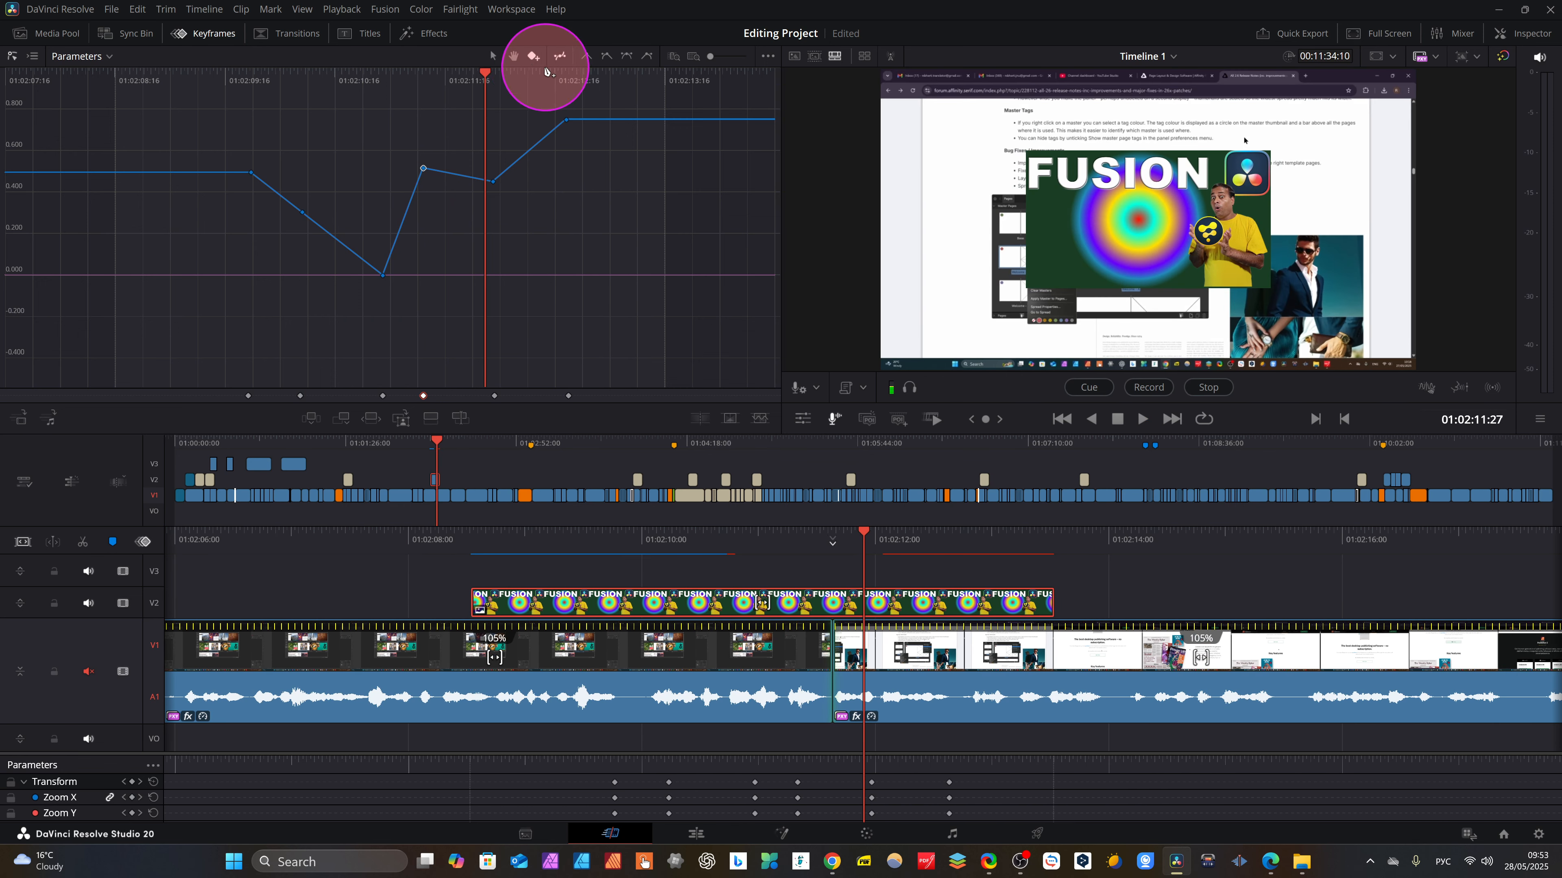
Scrub the playhead back to 01:02:11:06 in the curve view's hand mode and return to Pointer Mode.
left_click(514, 56)
left_click(480, 82)
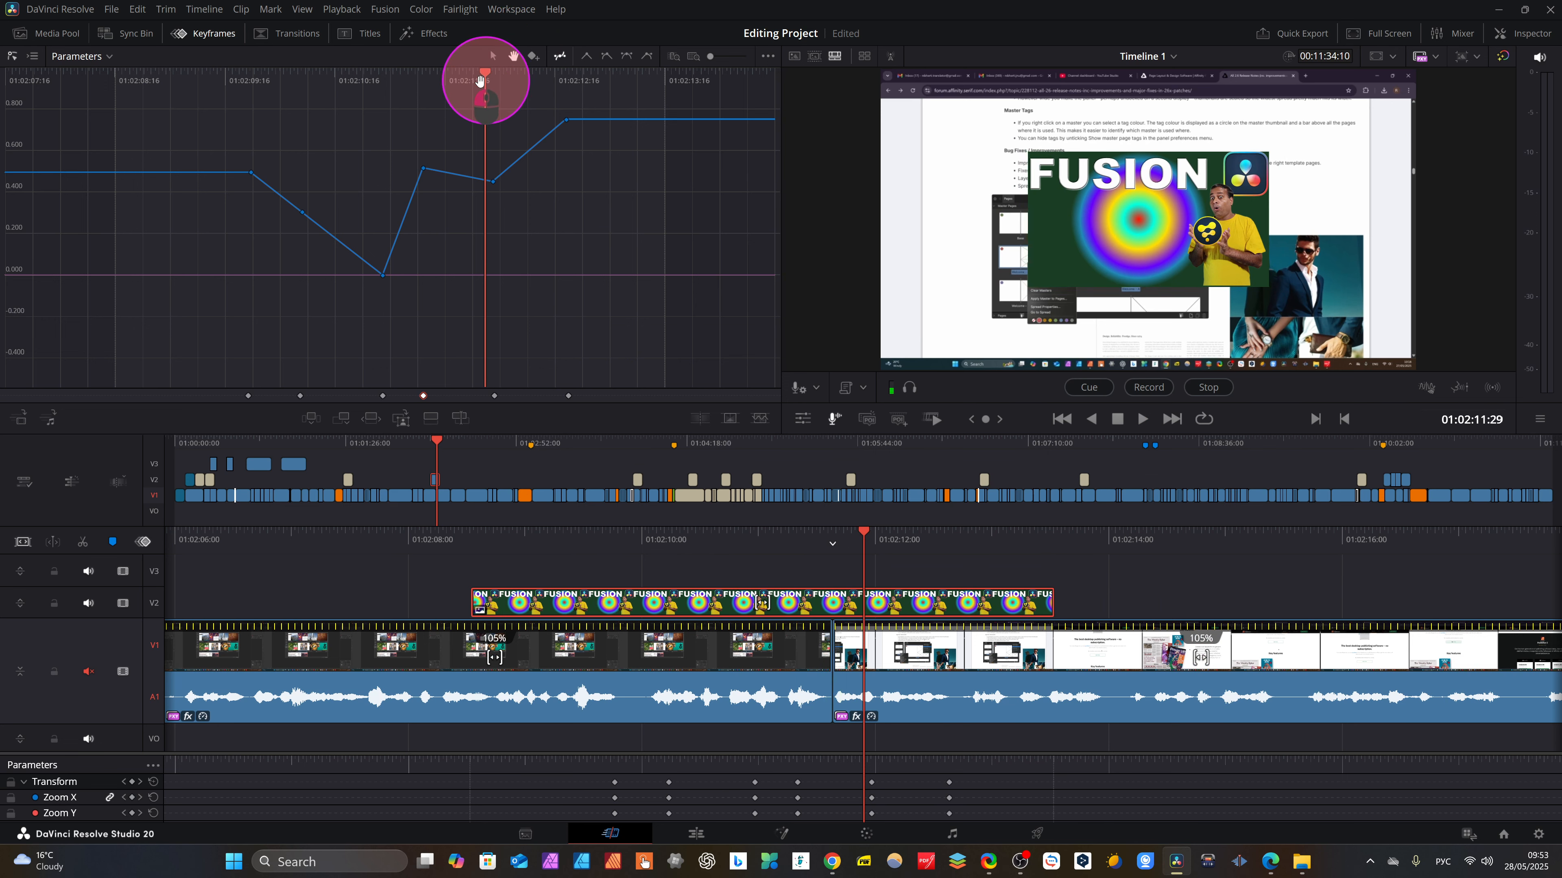
left_click_drag(481, 82, 409, 131)
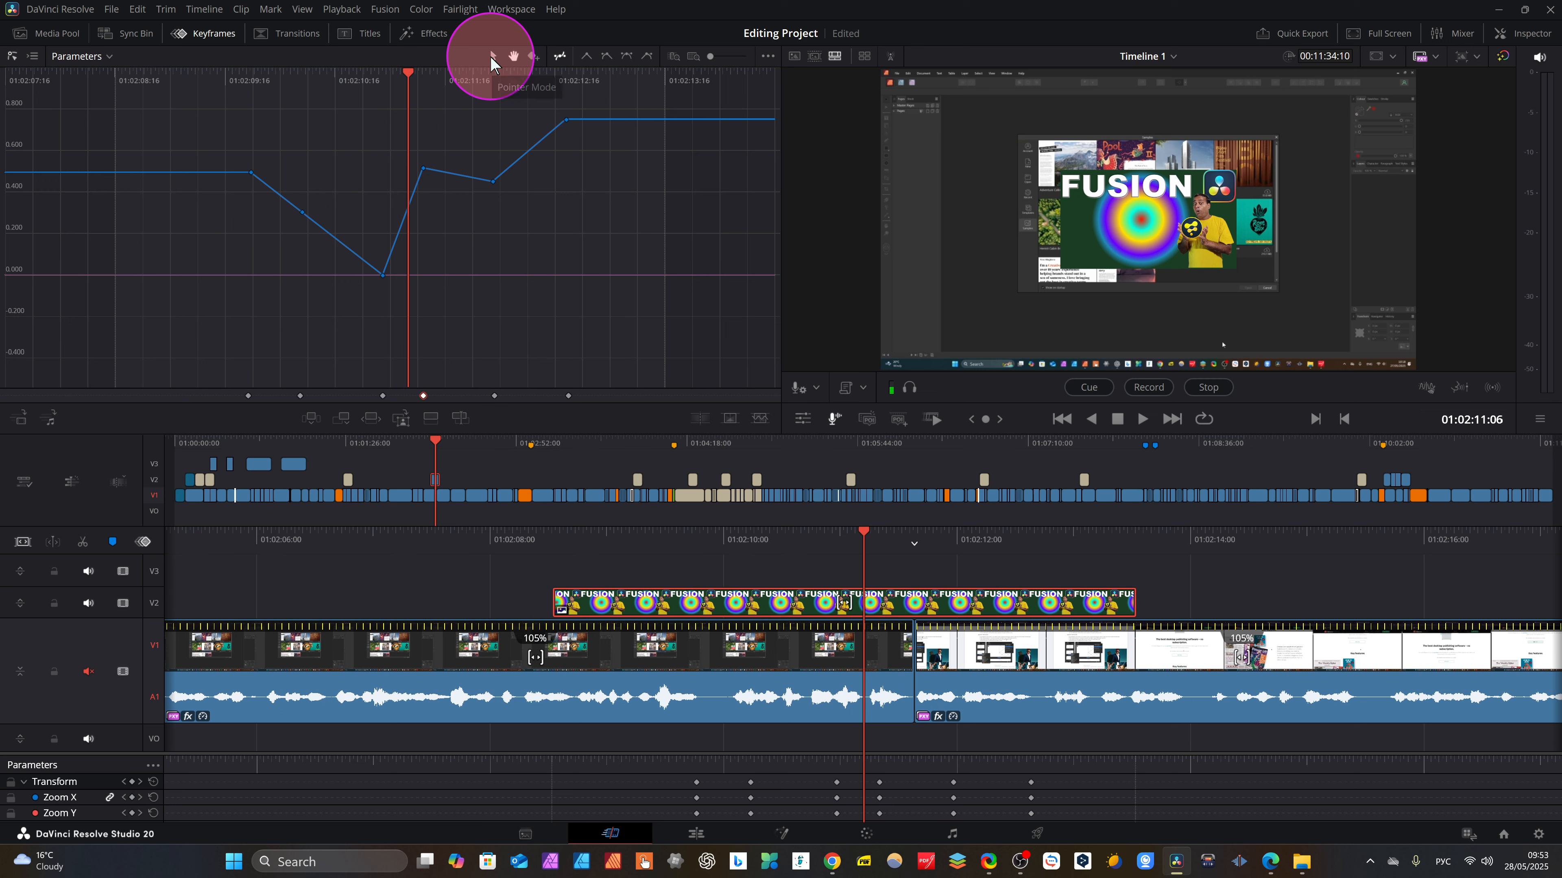
left_click(492, 57)
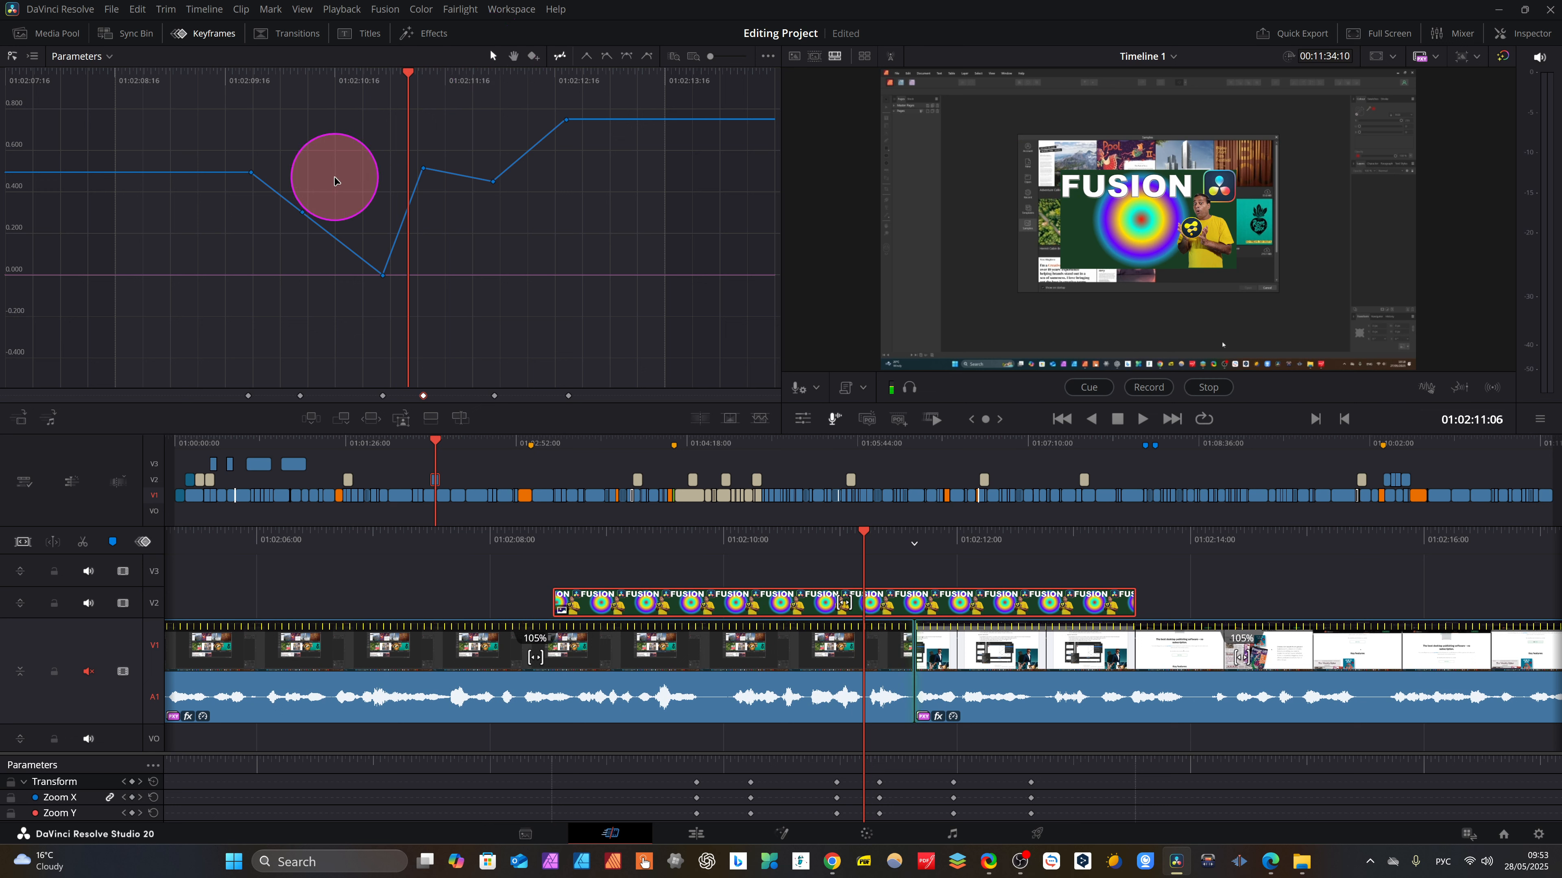
Raise the curve segment between the two keyframes after the low point slightly and set its interpolation to Linear.
left_click(273, 199)
left_click(407, 207)
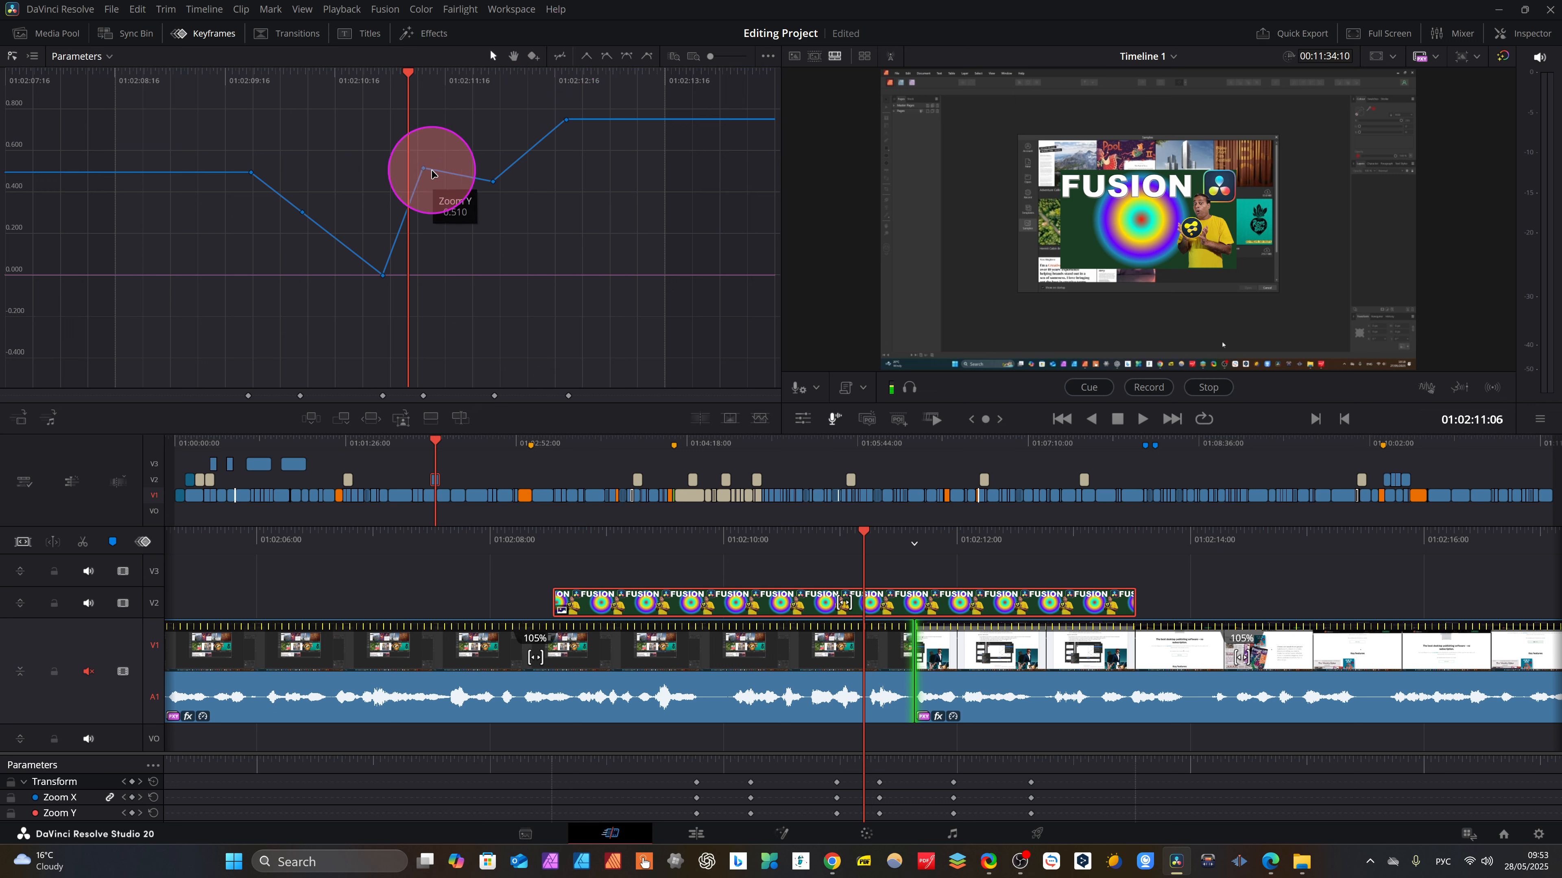
mouse_move(429, 169)
left_mouse_down()
mouse_move(425, 77)
mouse_move(424, 162)
left_mouse_up()
left_click(581, 58)
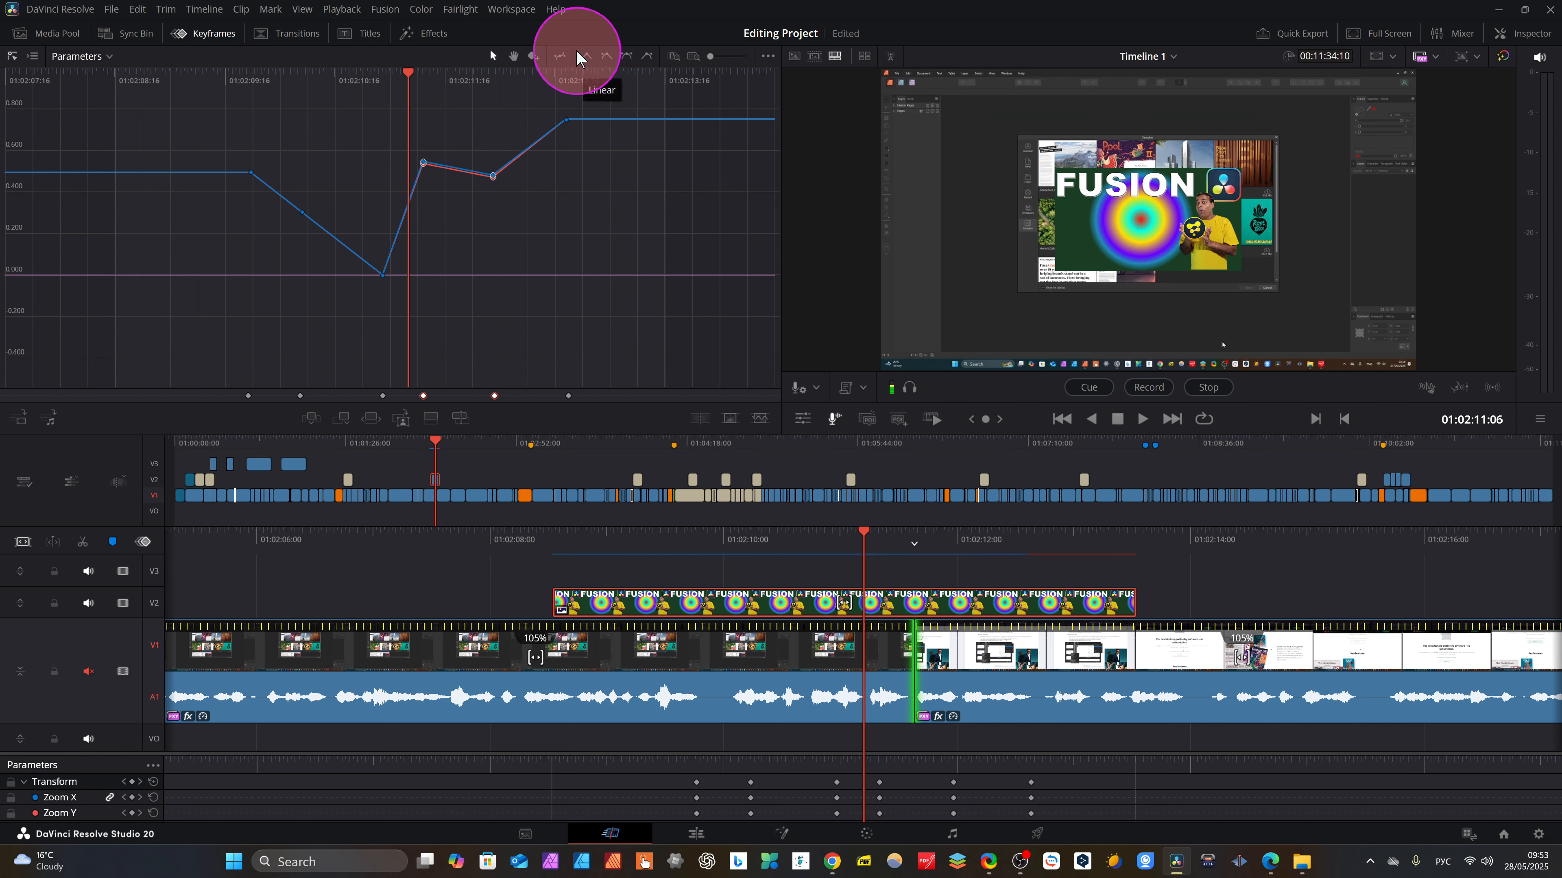
left_click(415, 168)
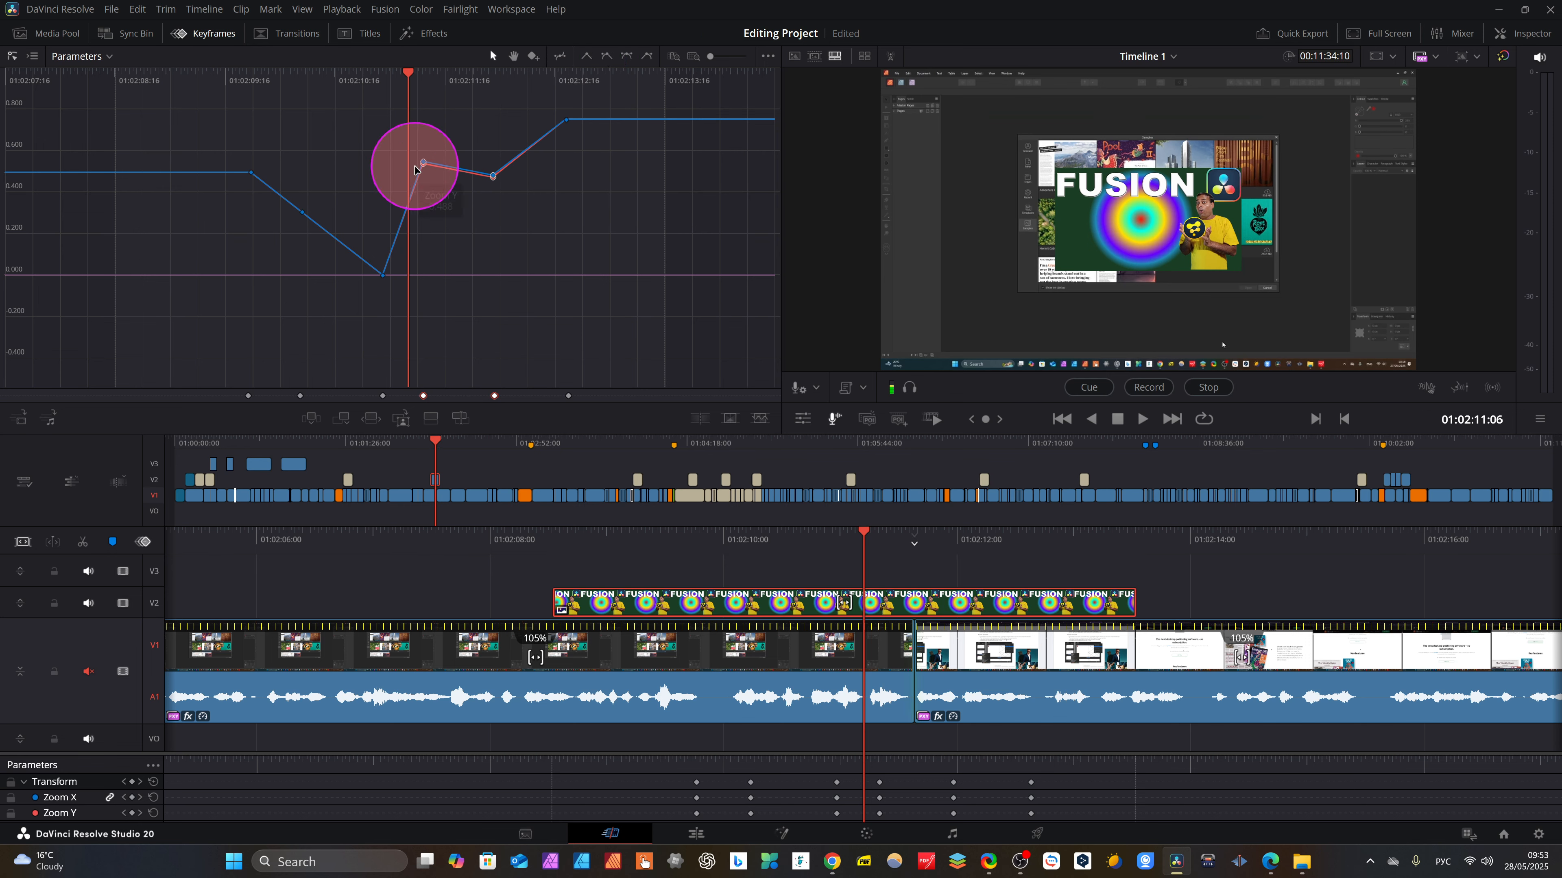
left_click(525, 95)
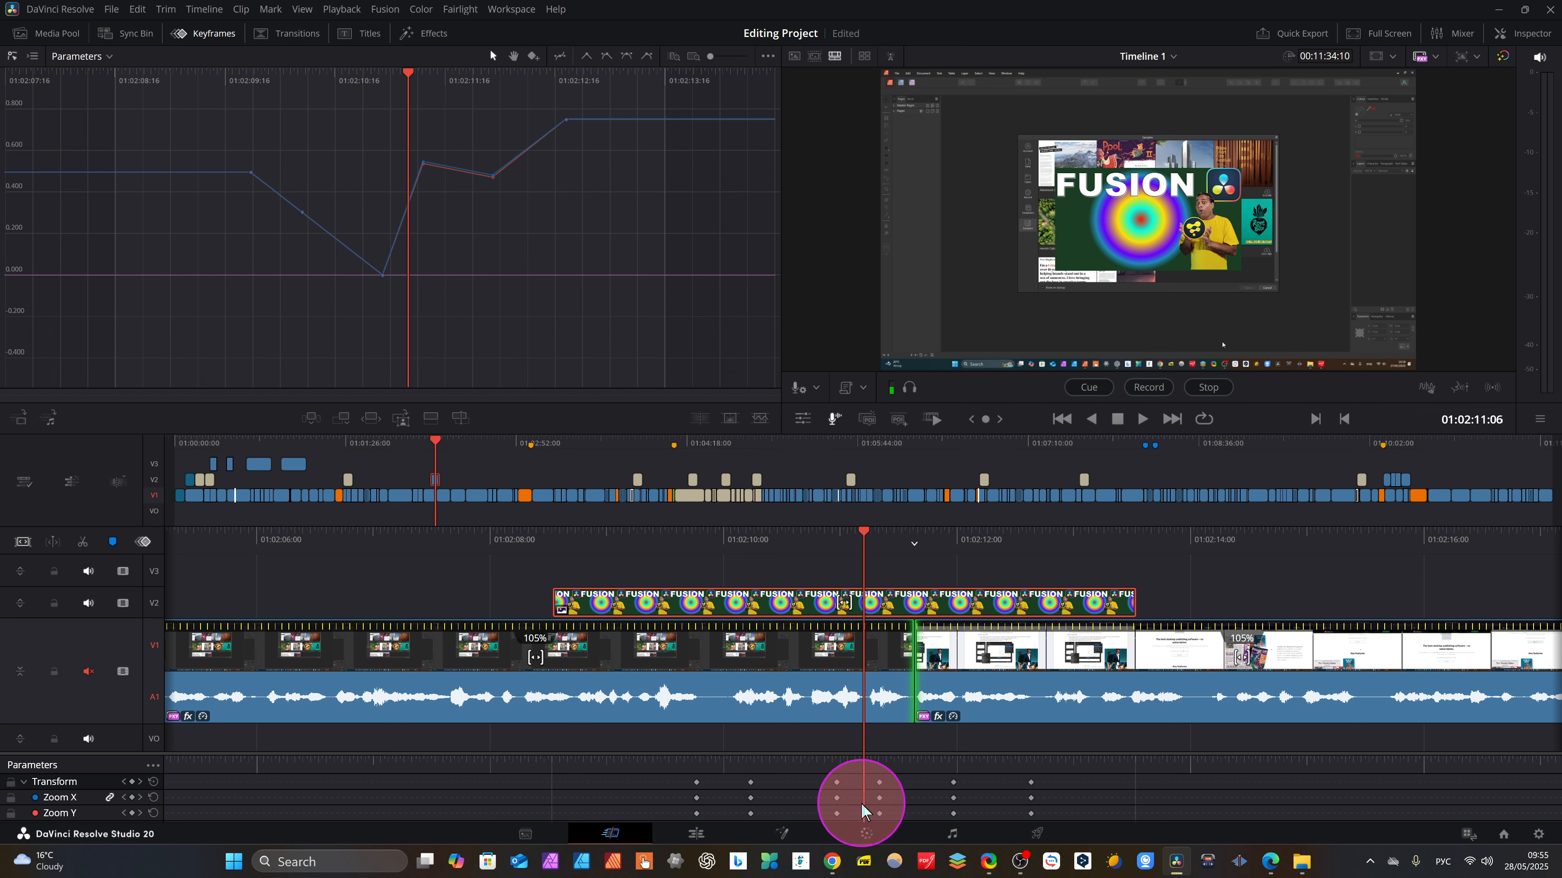
Switch to the Edit page, widen its Keyframes panel and expand it into a taller floating Keyframe Editor window.
left_click(696, 834)
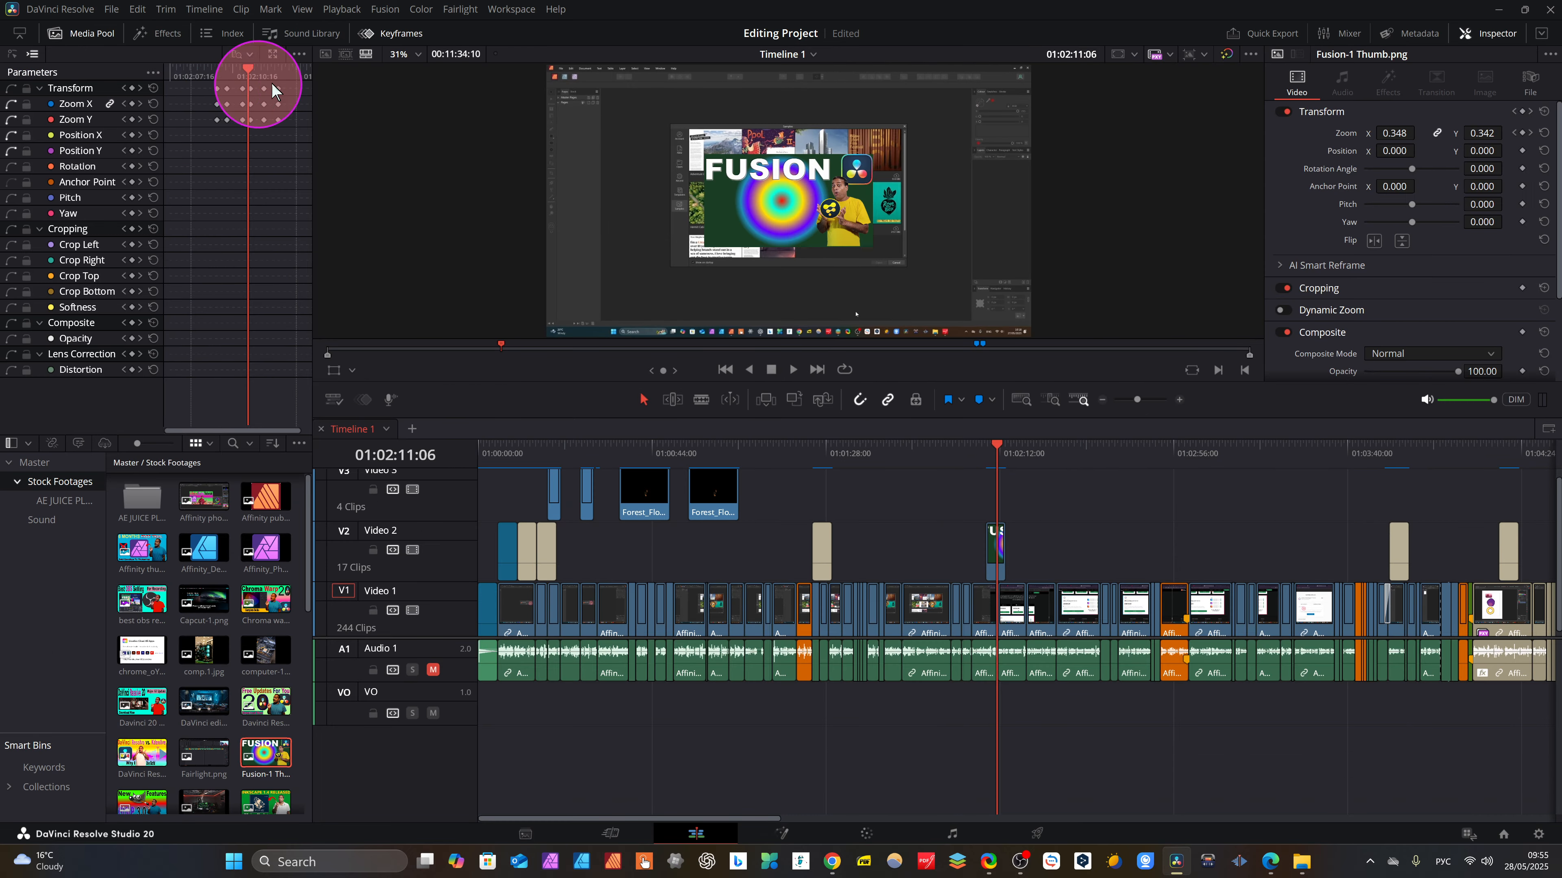
left_click(372, 33)
left_click(372, 32)
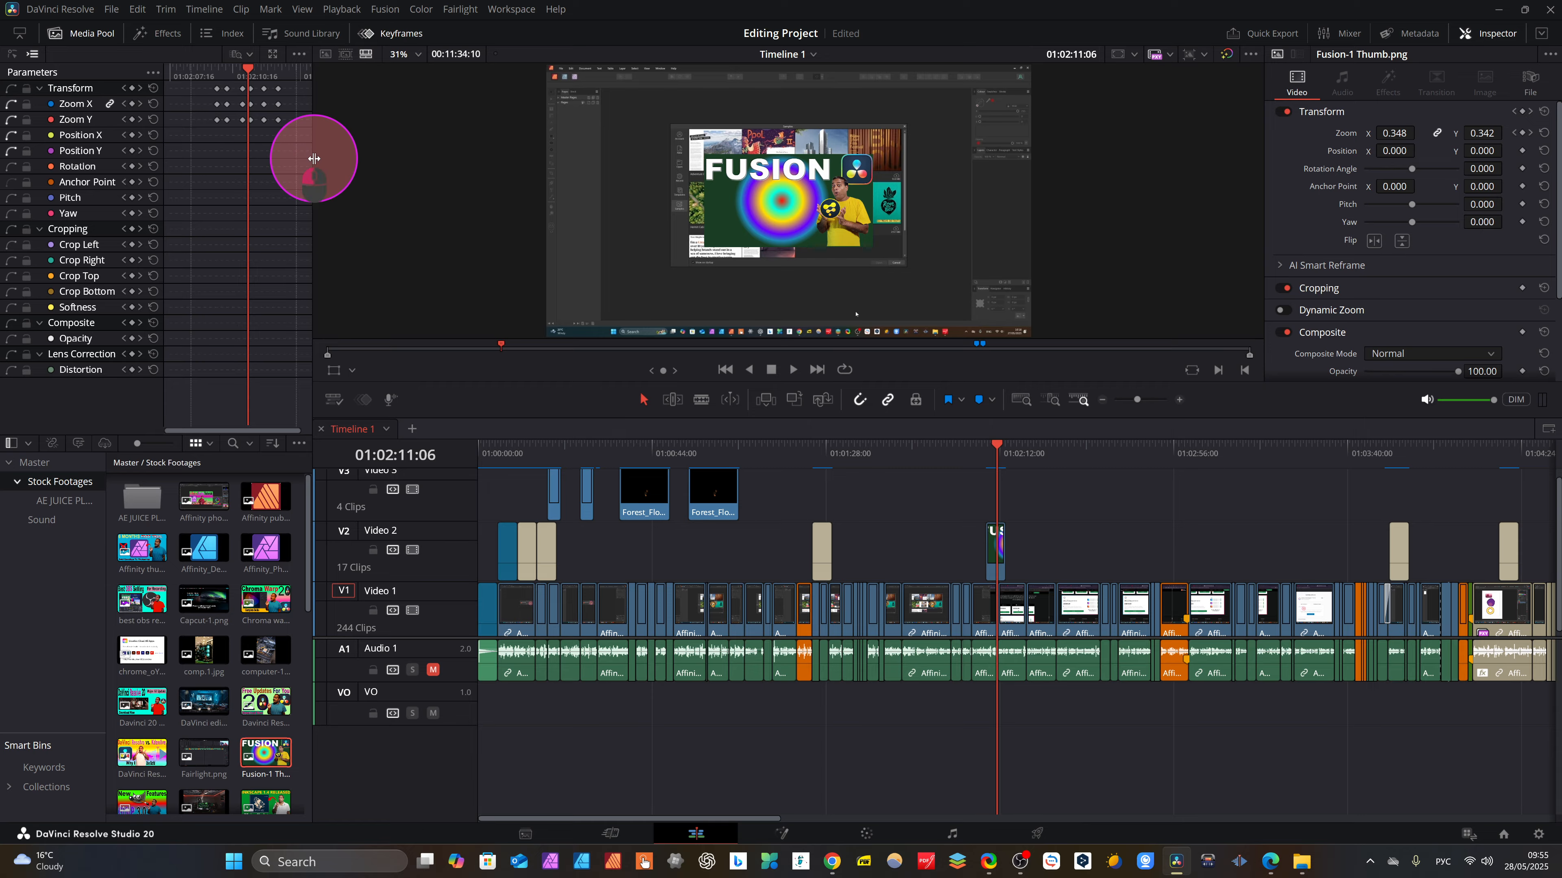
left_click_drag(314, 158, 663, 215)
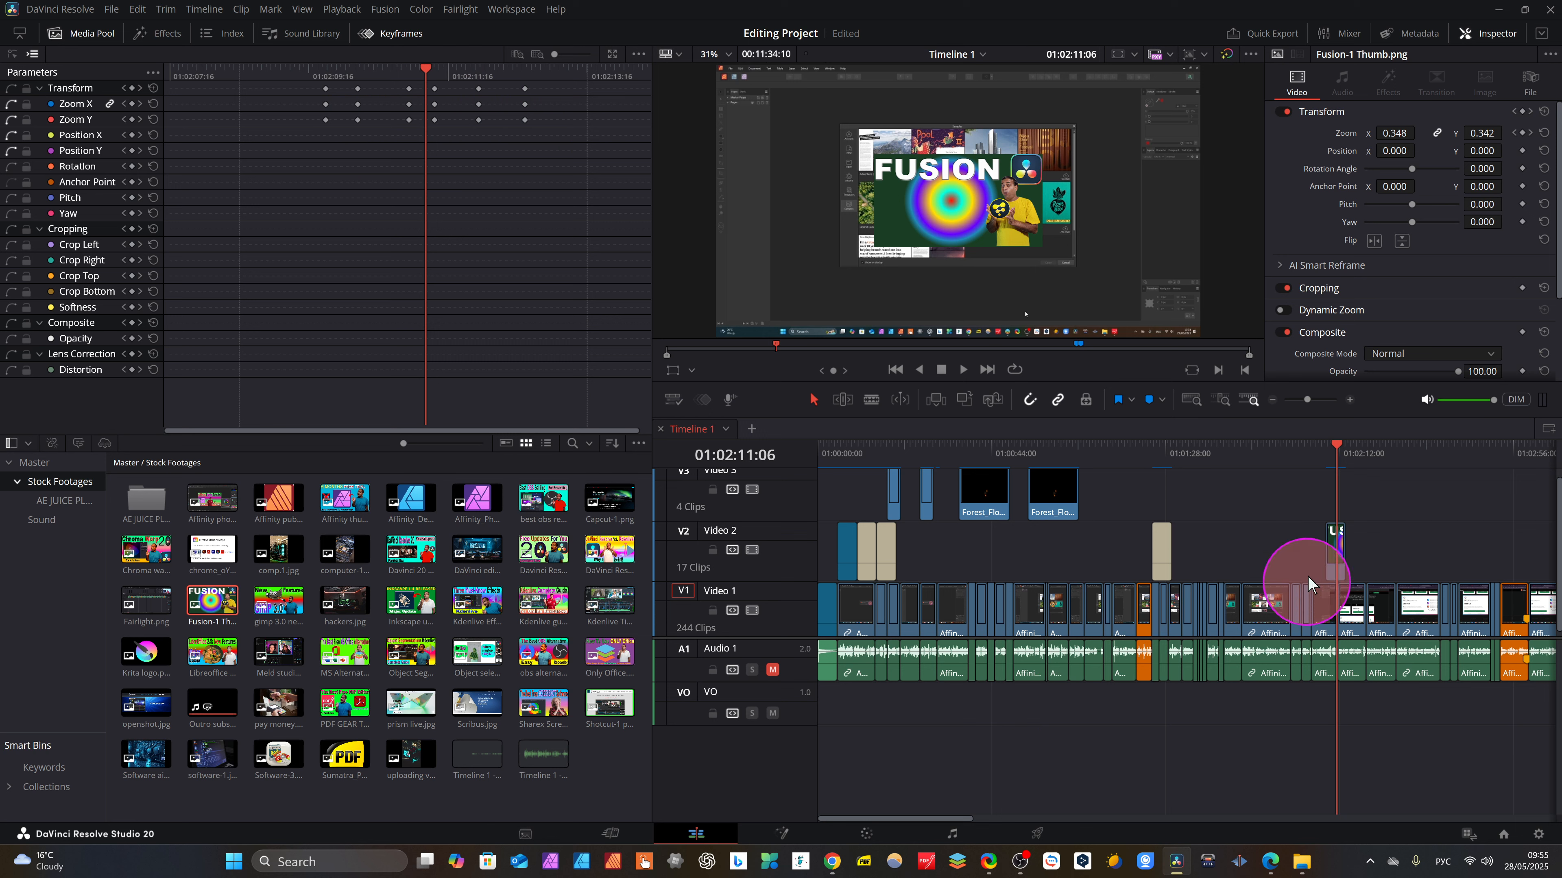
left_click(612, 60)
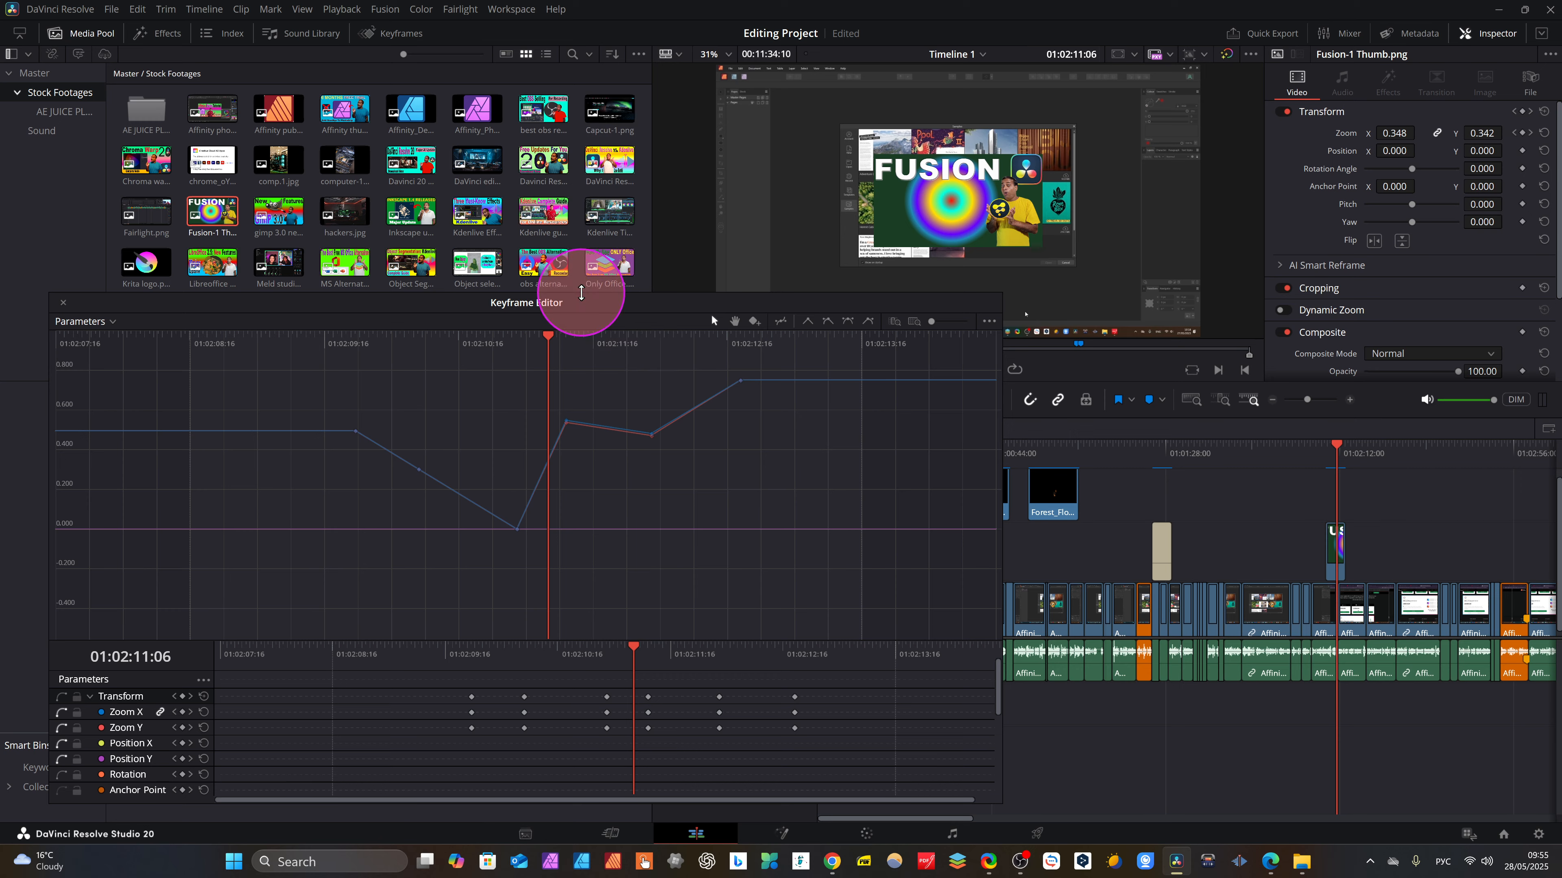
left_click_drag(585, 300, 677, 123)
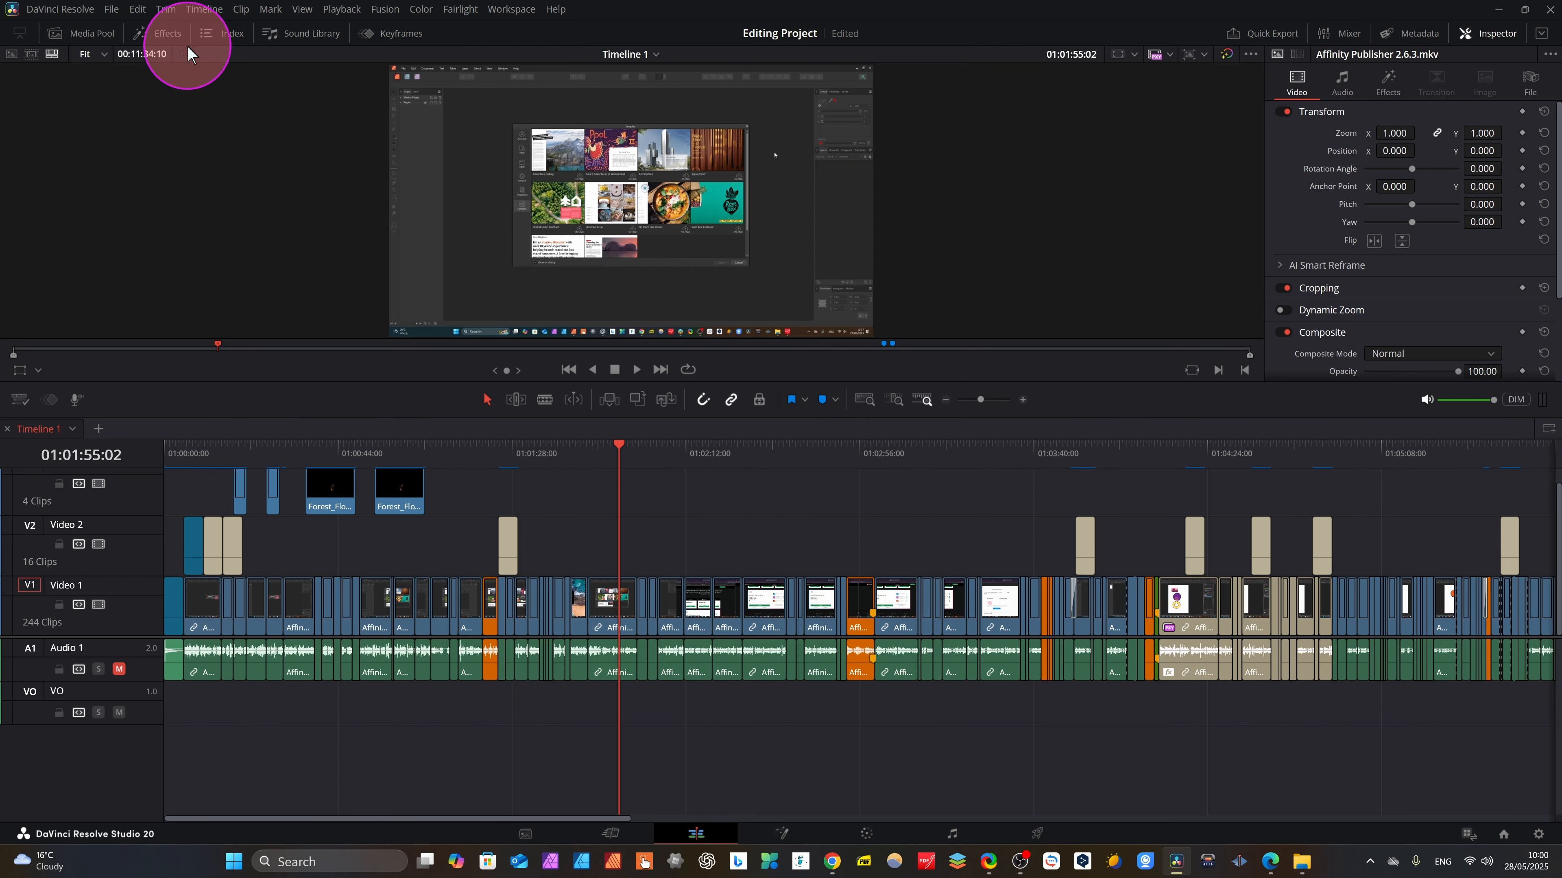
Place a MultiText title from the Titles effects on track Video 2 at the playhead, 01:01:55:02.
left_click(164, 34)
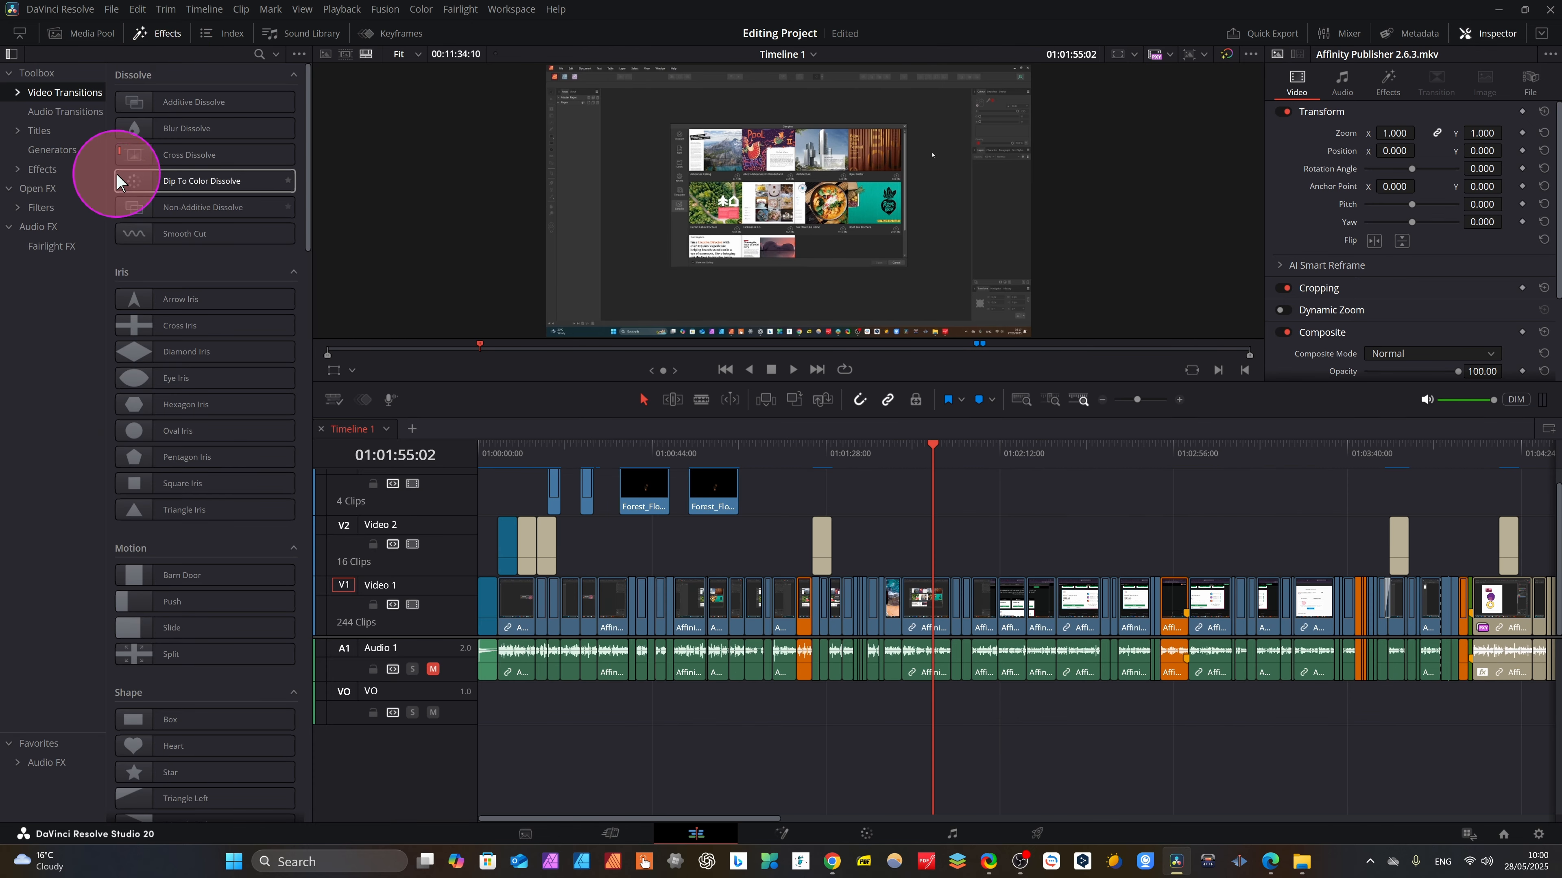
left_click(38, 131)
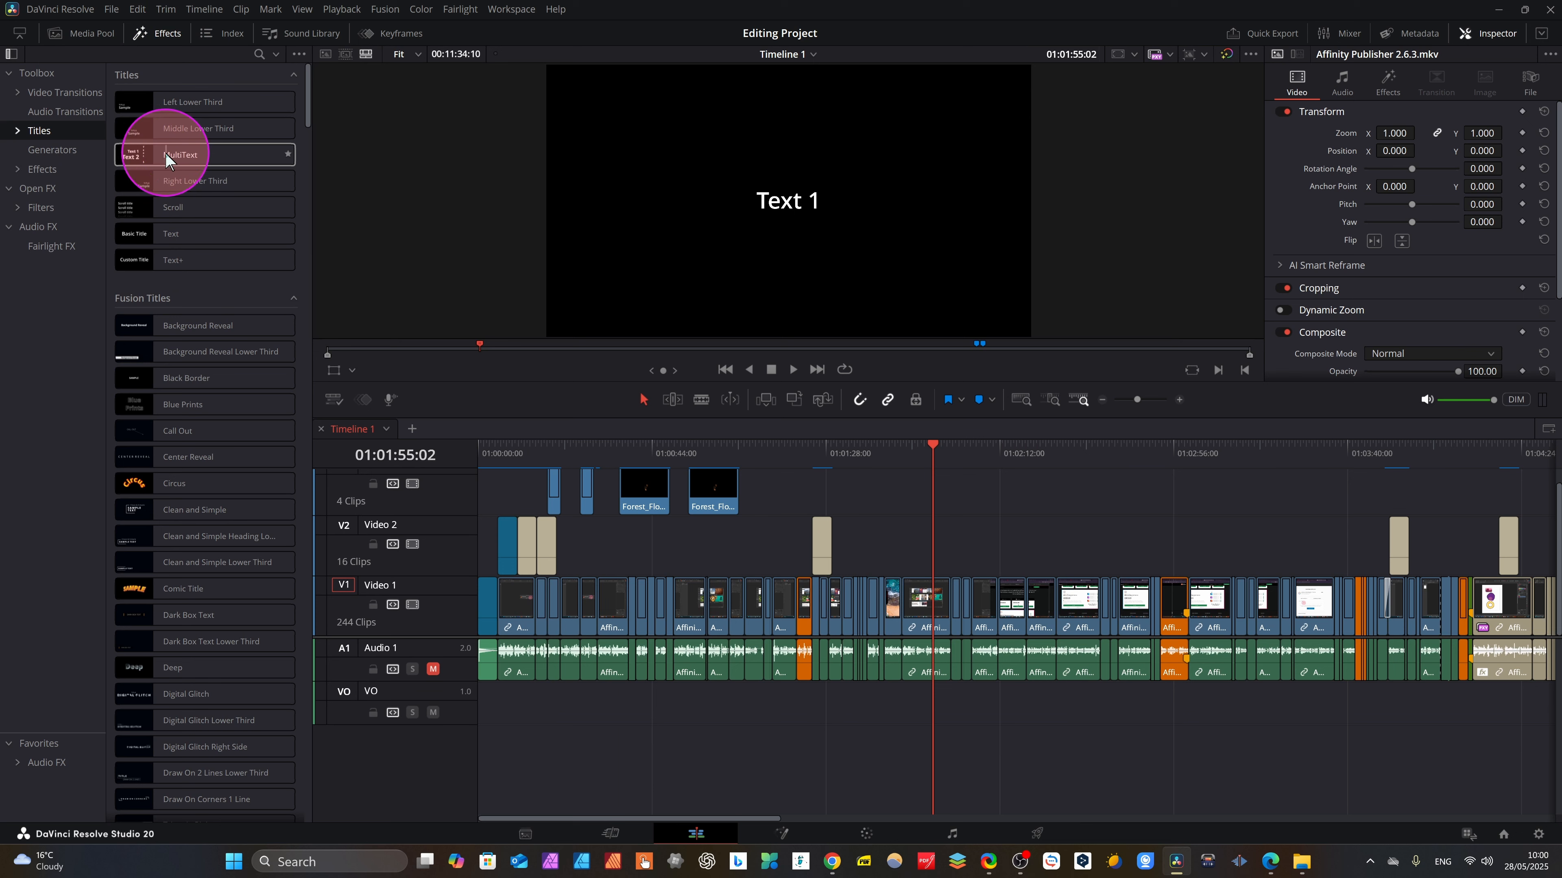
left_click_drag(165, 155, 922, 550)
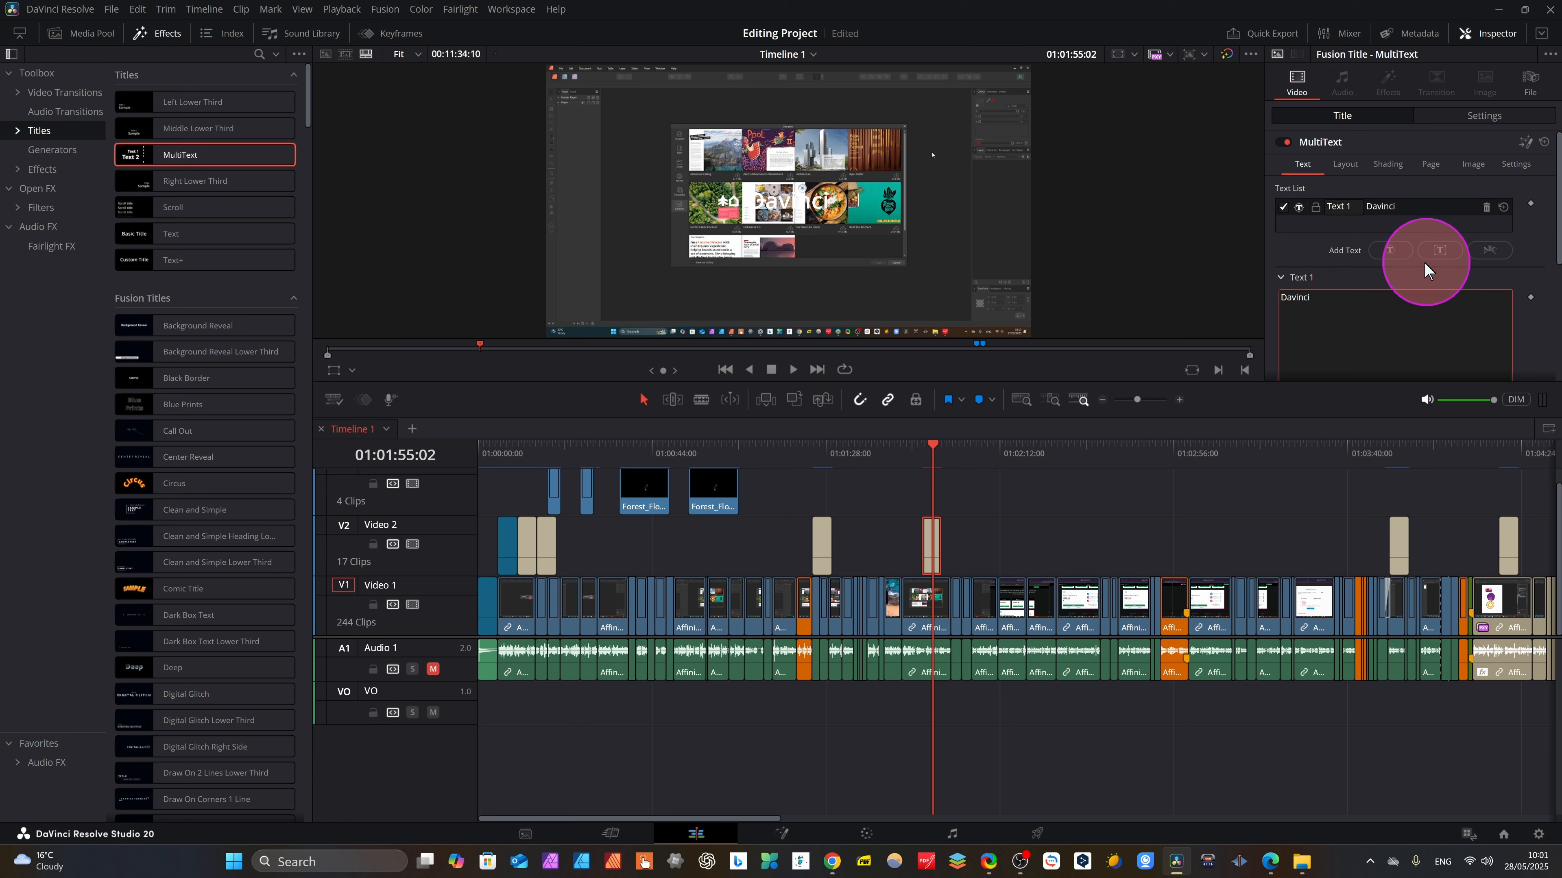
Add a second, curved text item to the MultiText title and set its wording to "New Update".
scroll(1414, 246, "down", 2)
scroll(1410, 258, "up", 2)
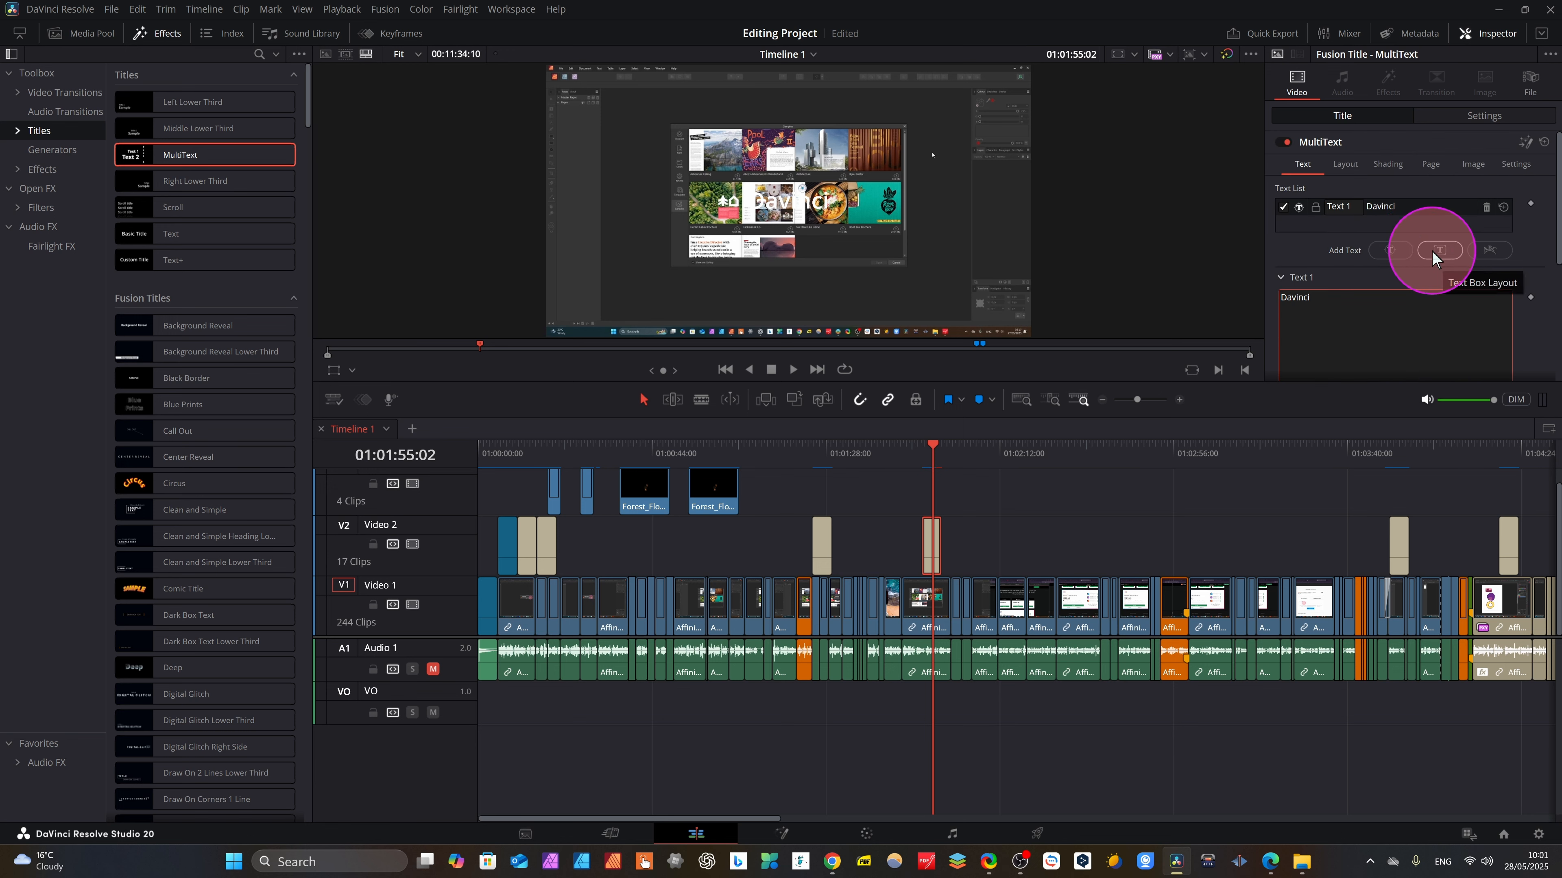
left_click(1489, 252)
left_click(1302, 345)
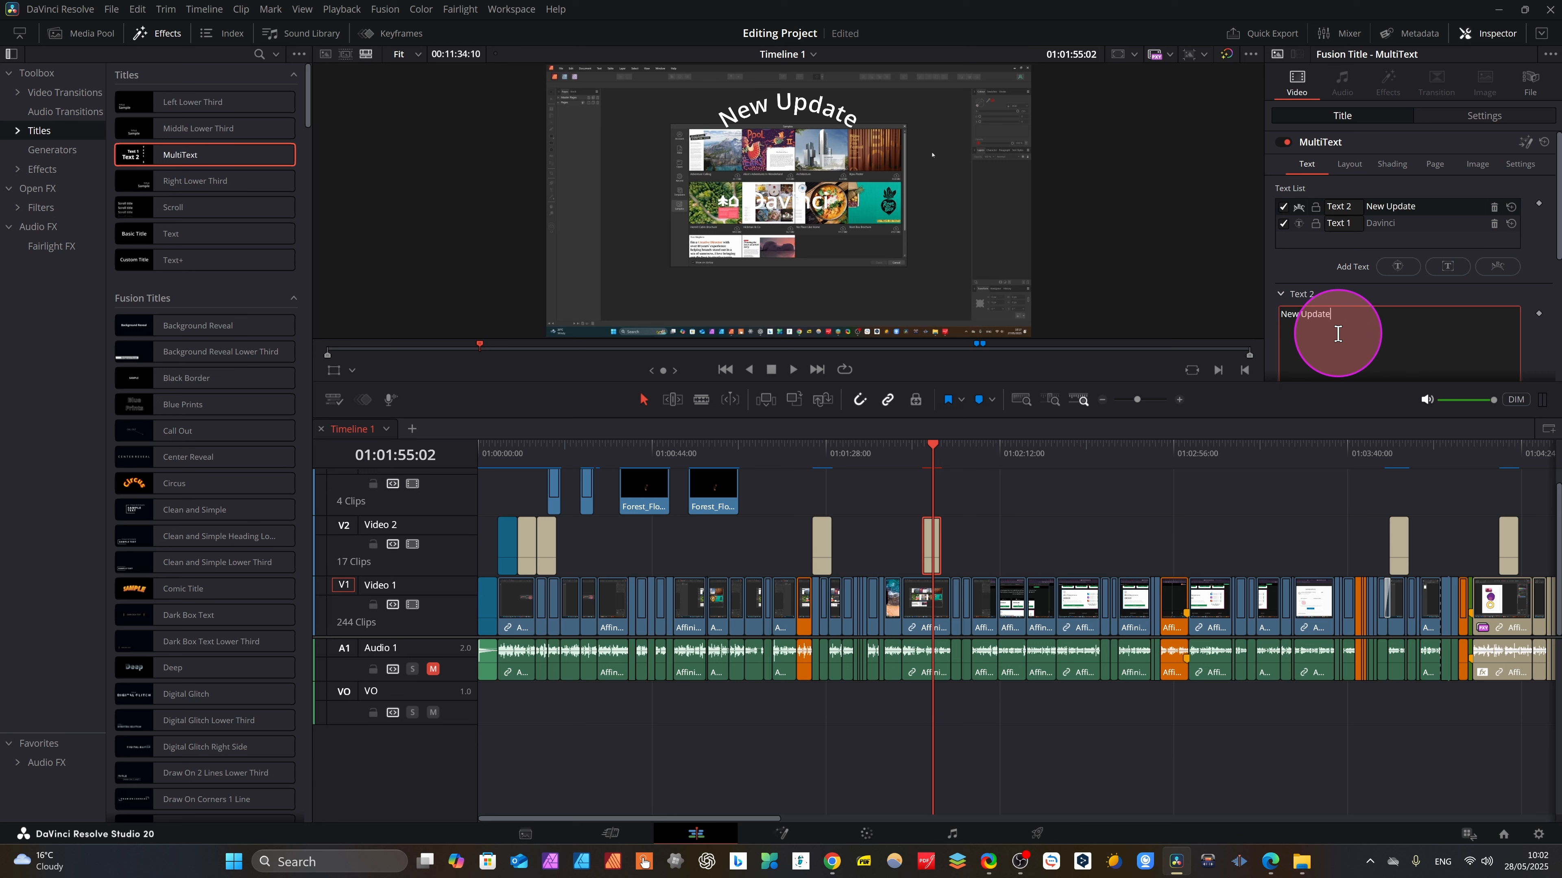
Set the "New Update" text to the Extrabold style and give it the green colour #85ff33.
scroll(1414, 265, "down", 3)
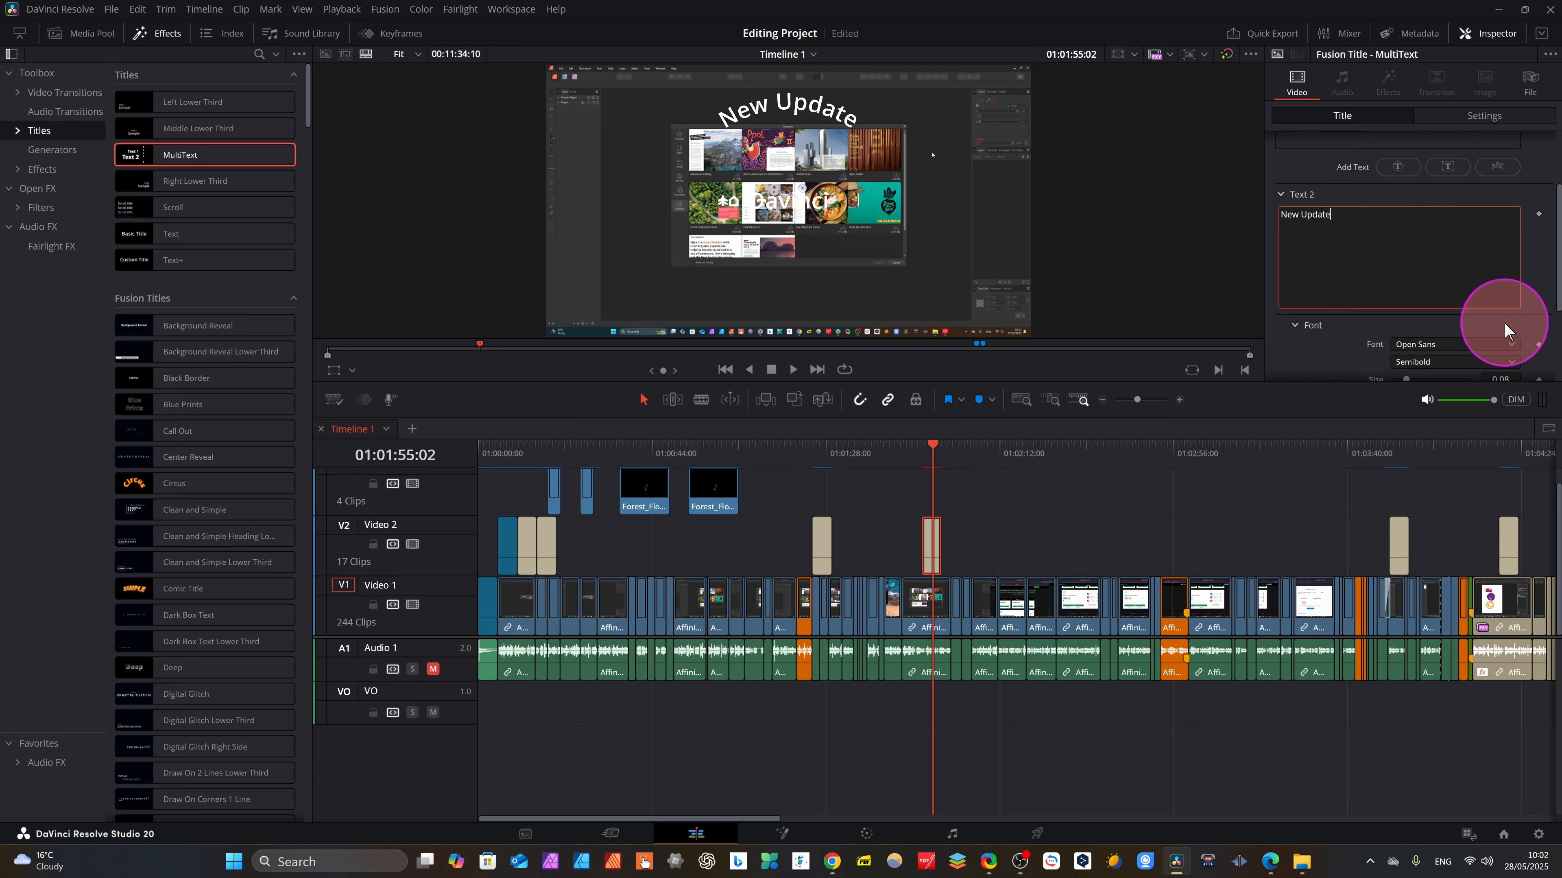
left_click(1504, 361)
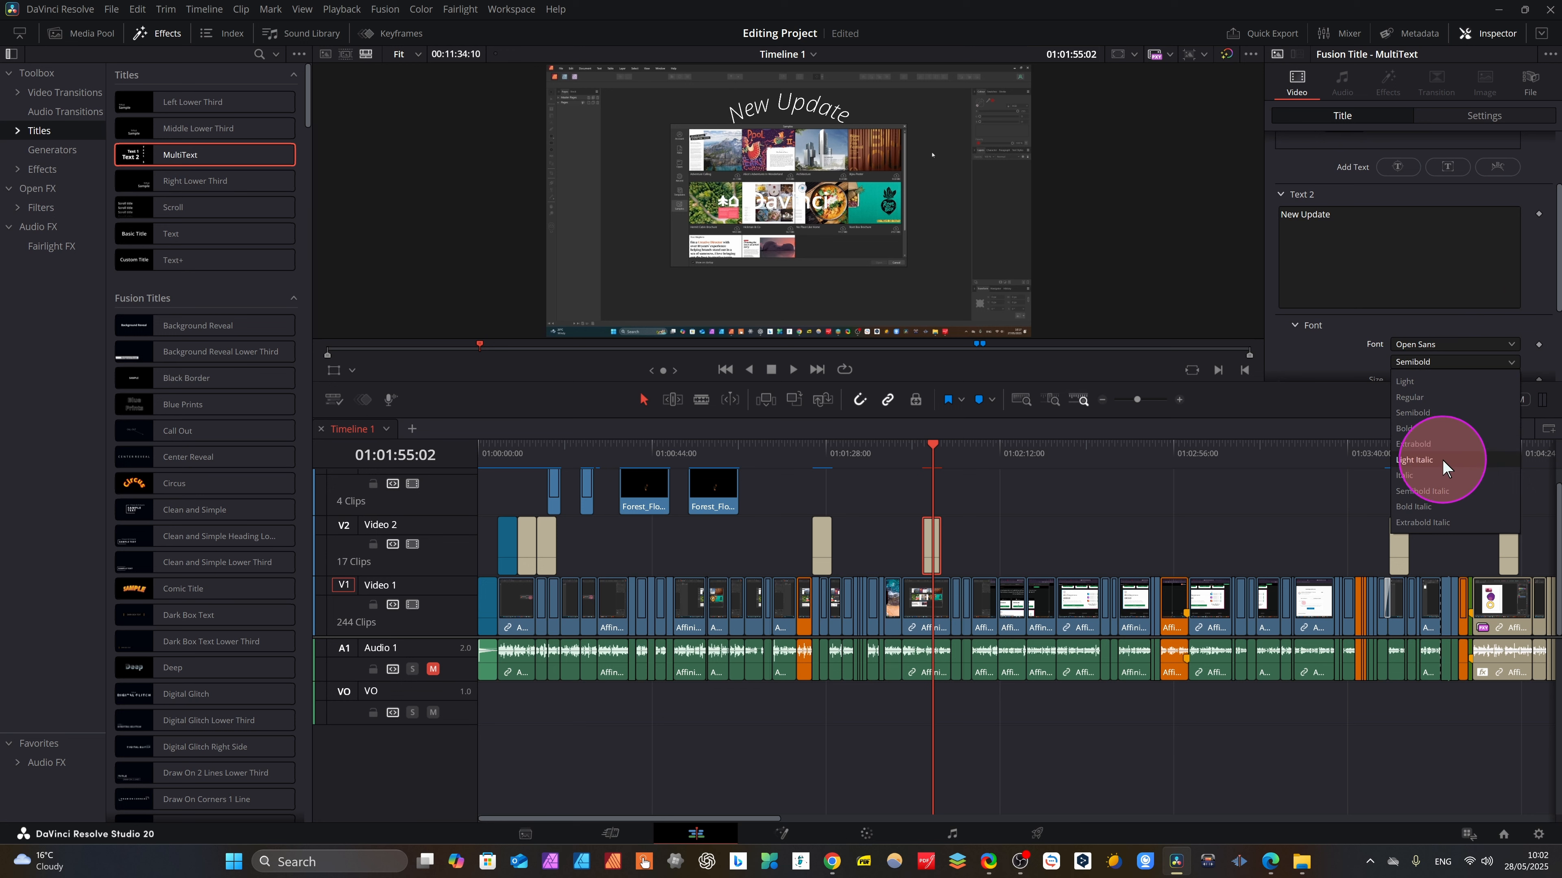
left_click(1429, 449)
scroll(1482, 323, "down", 2)
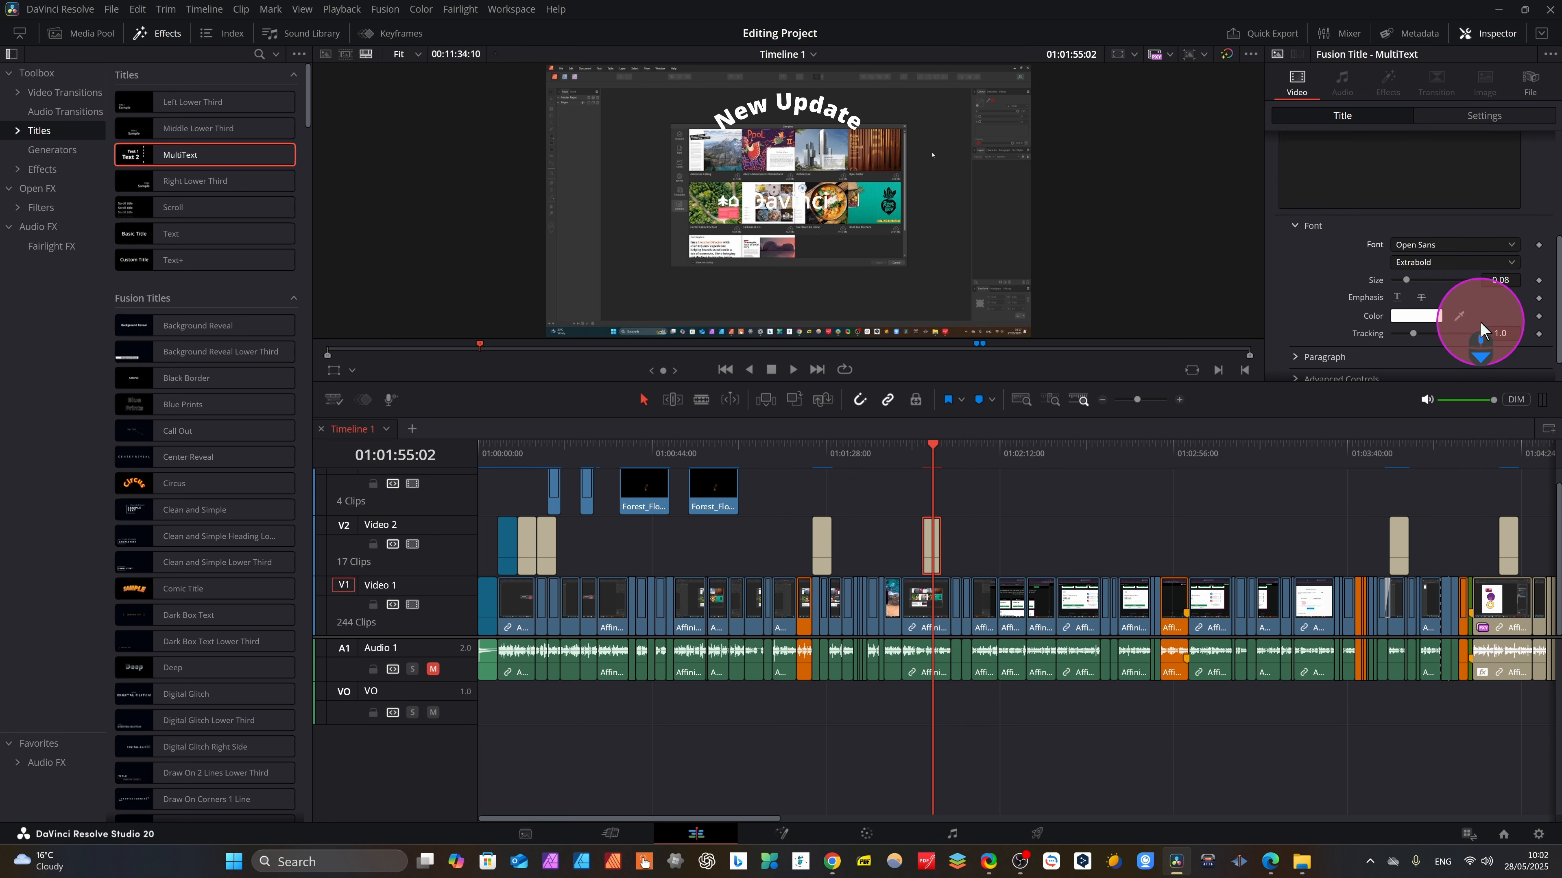
left_click(1401, 320)
left_click_drag(831, 386, 886, 333)
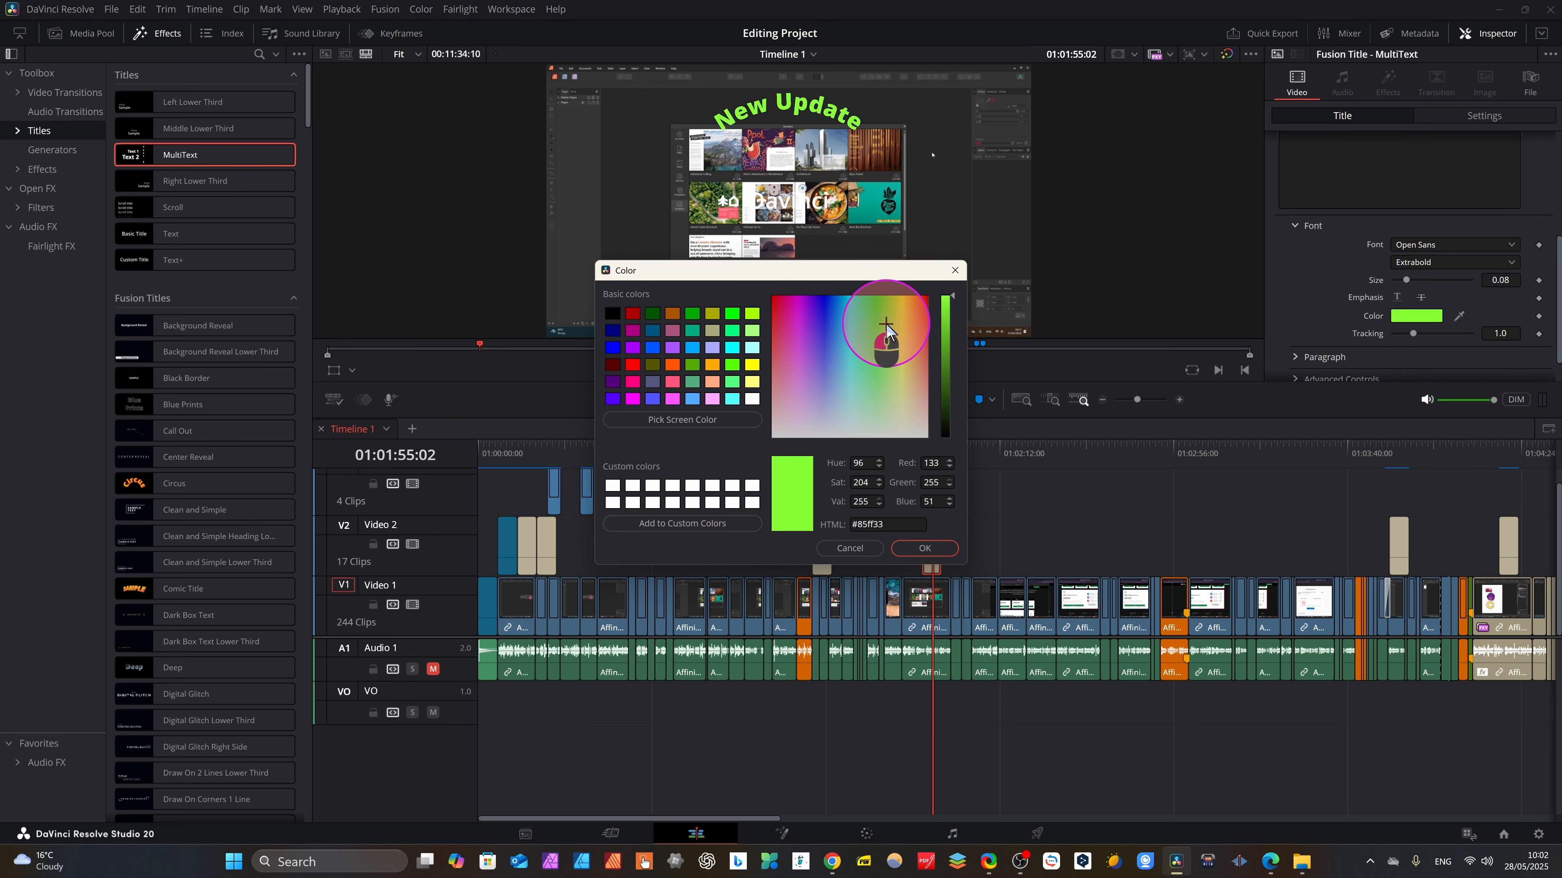
left_click(923, 548)
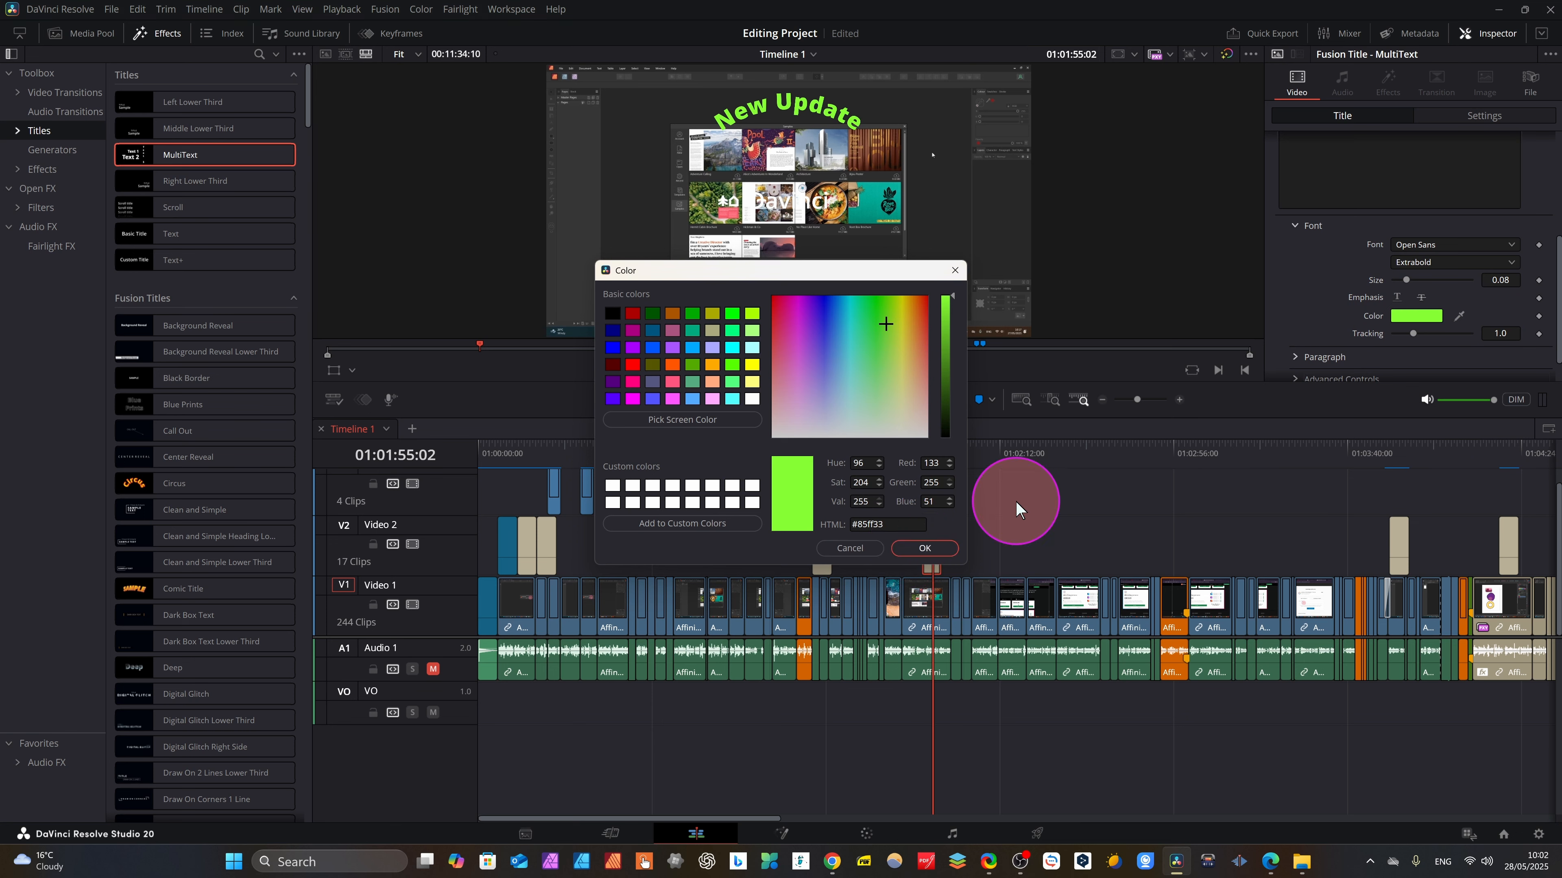
Give the "Davinci" text in the MultiText title the pink colour #ff238d and the Extrabold style.
scroll(1341, 280, "down", 1)
scroll(1338, 273, "up", 5)
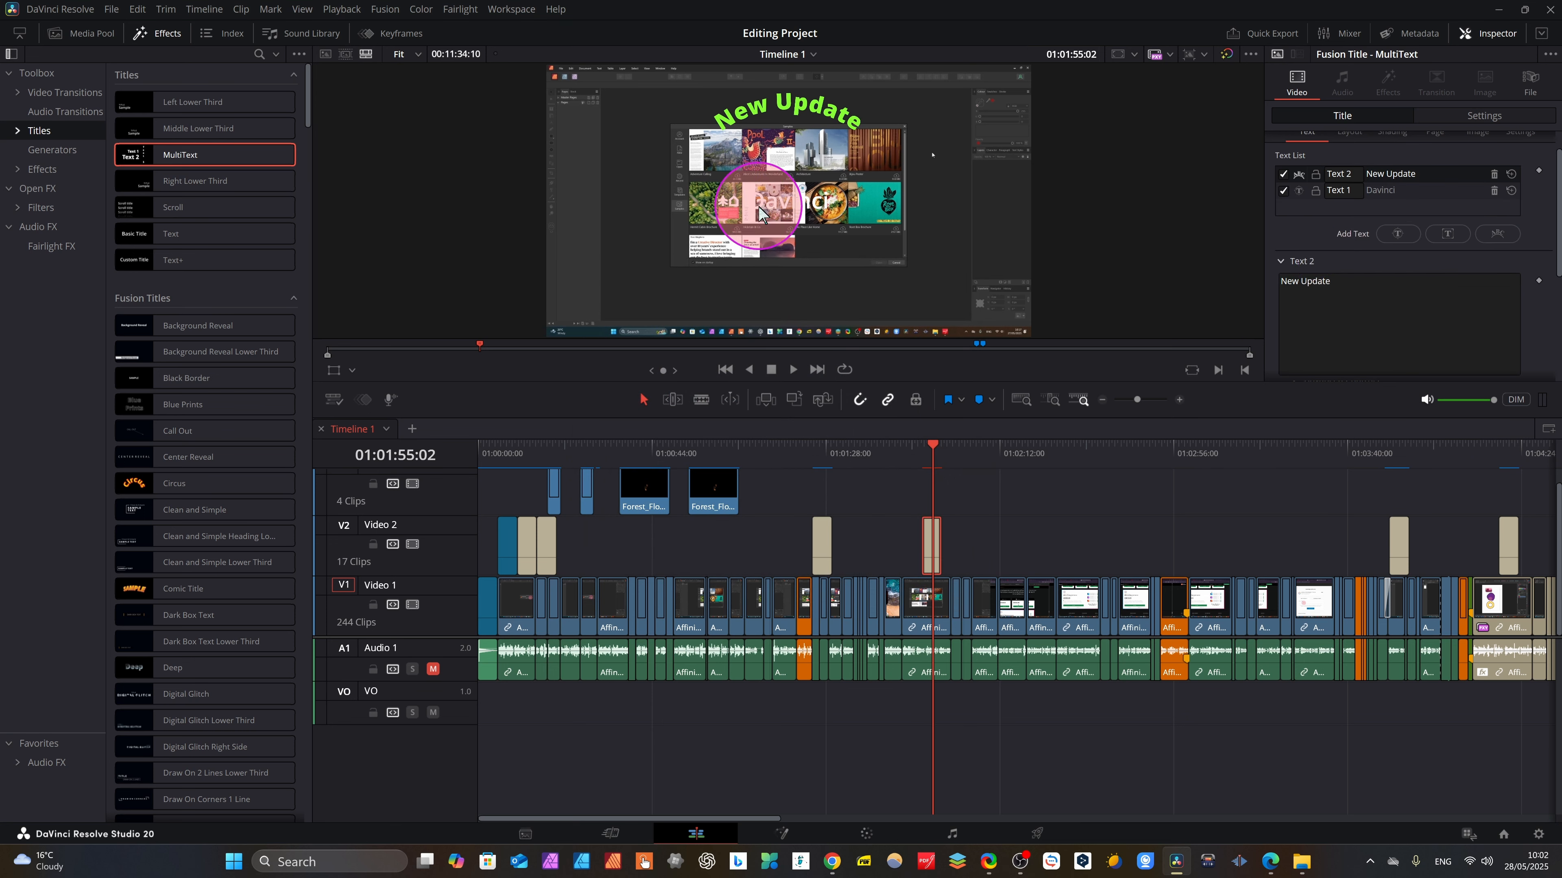
left_click(1378, 190)
scroll(1405, 362, "down", 3)
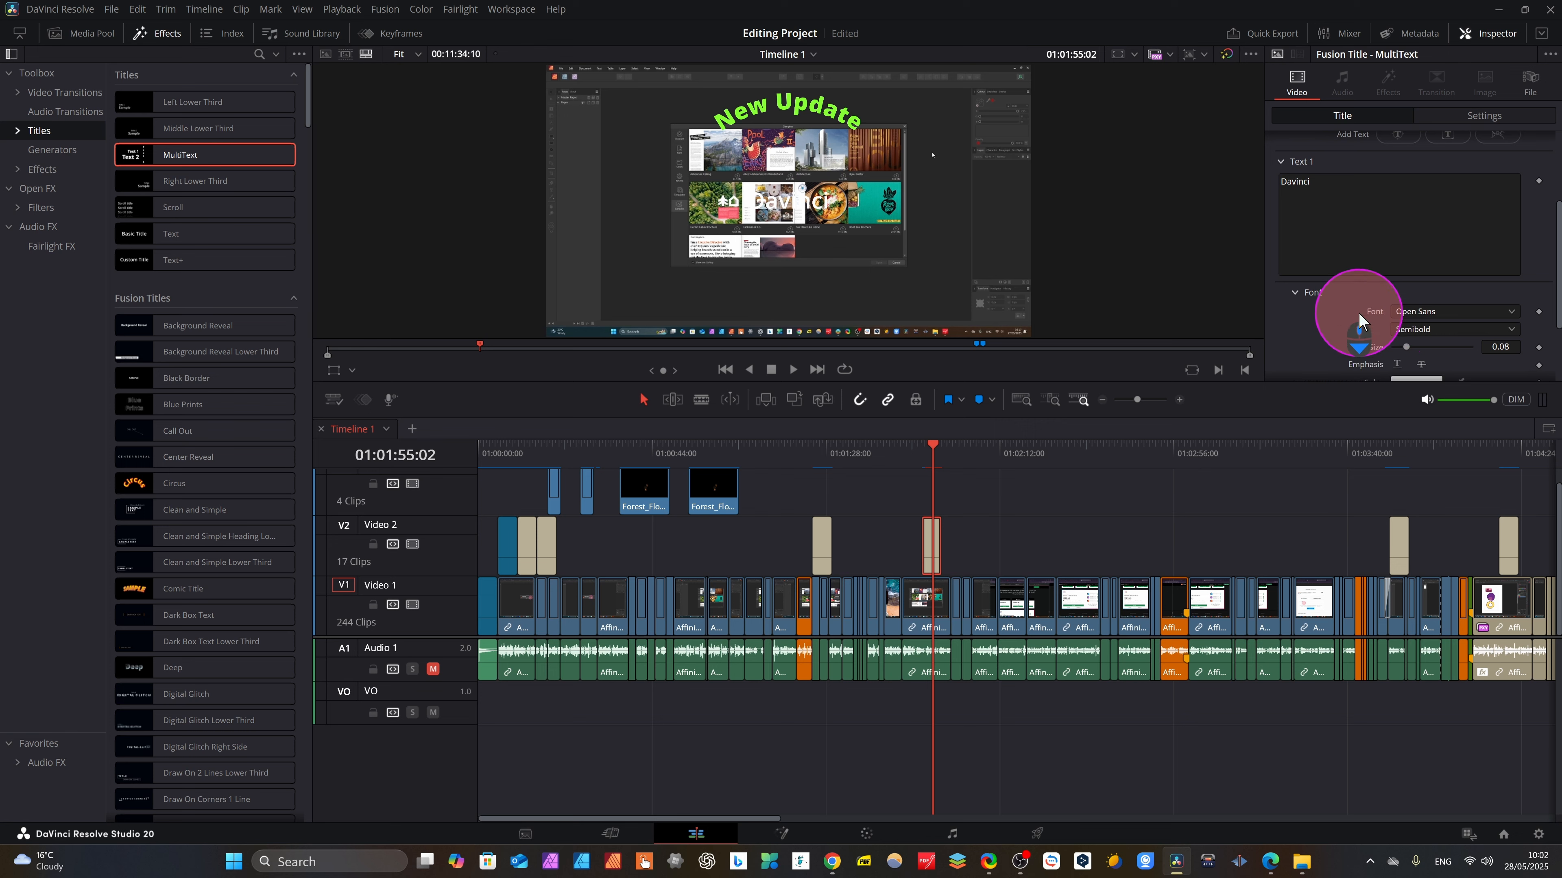
scroll(1408, 307, "down", 3)
left_click(1408, 283)
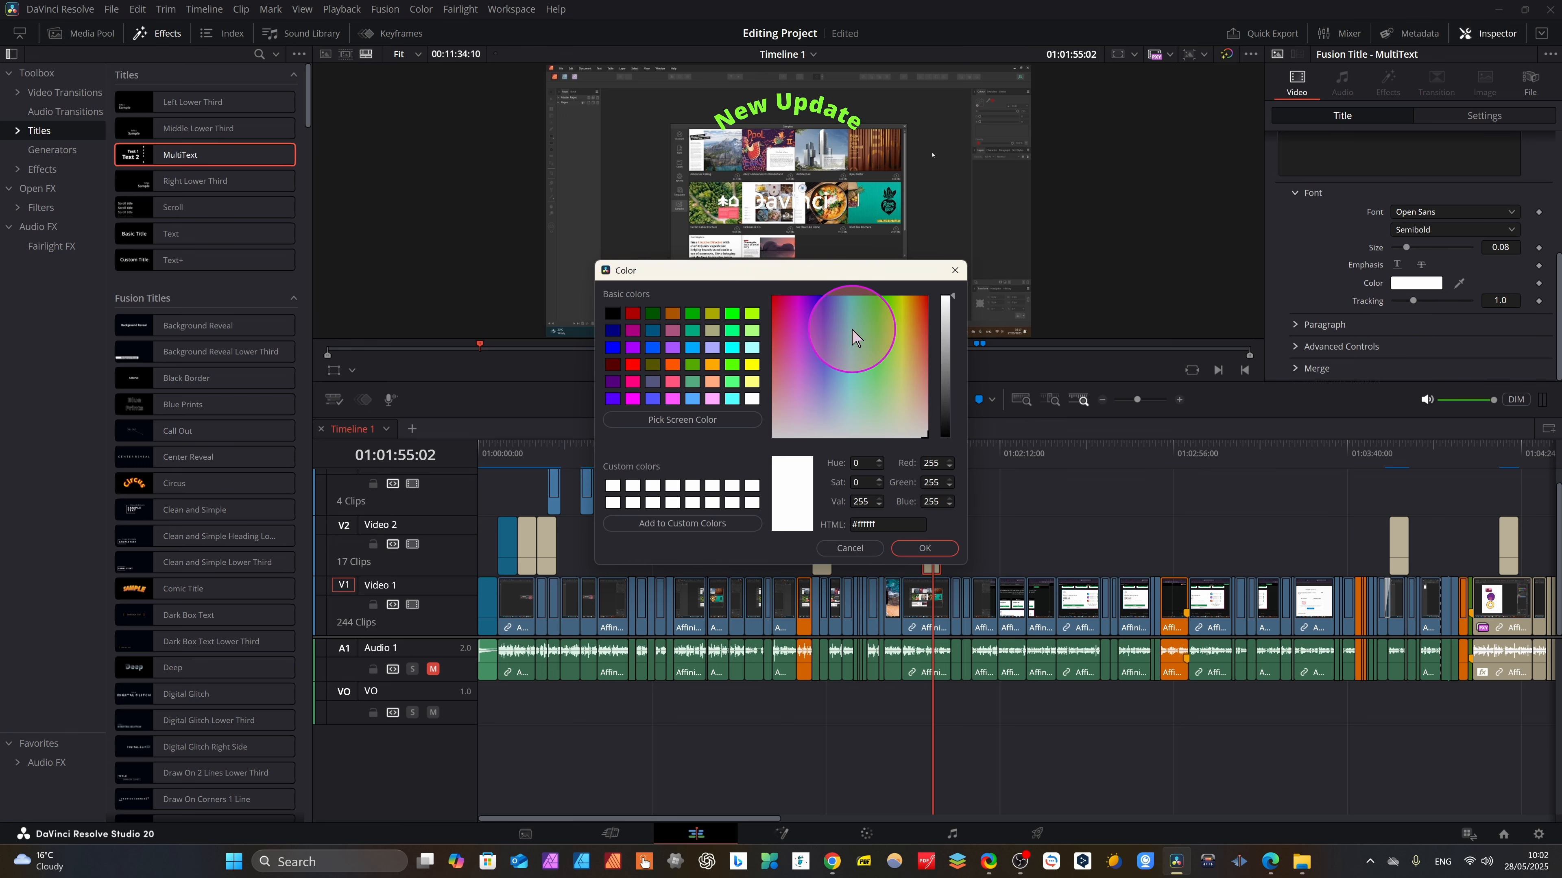
left_click(785, 316)
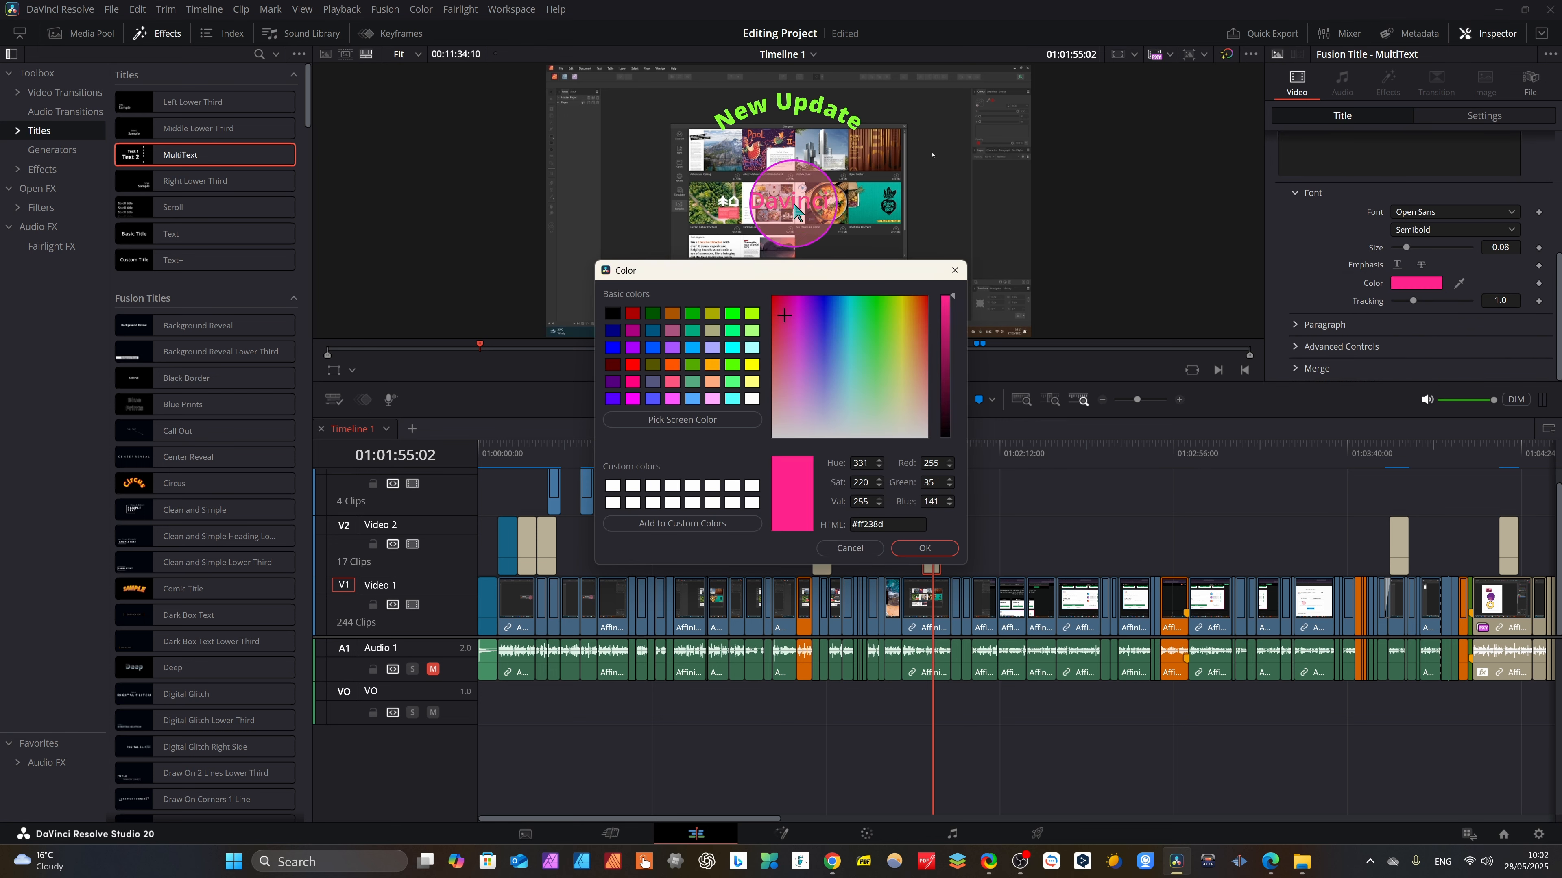
left_click(940, 540)
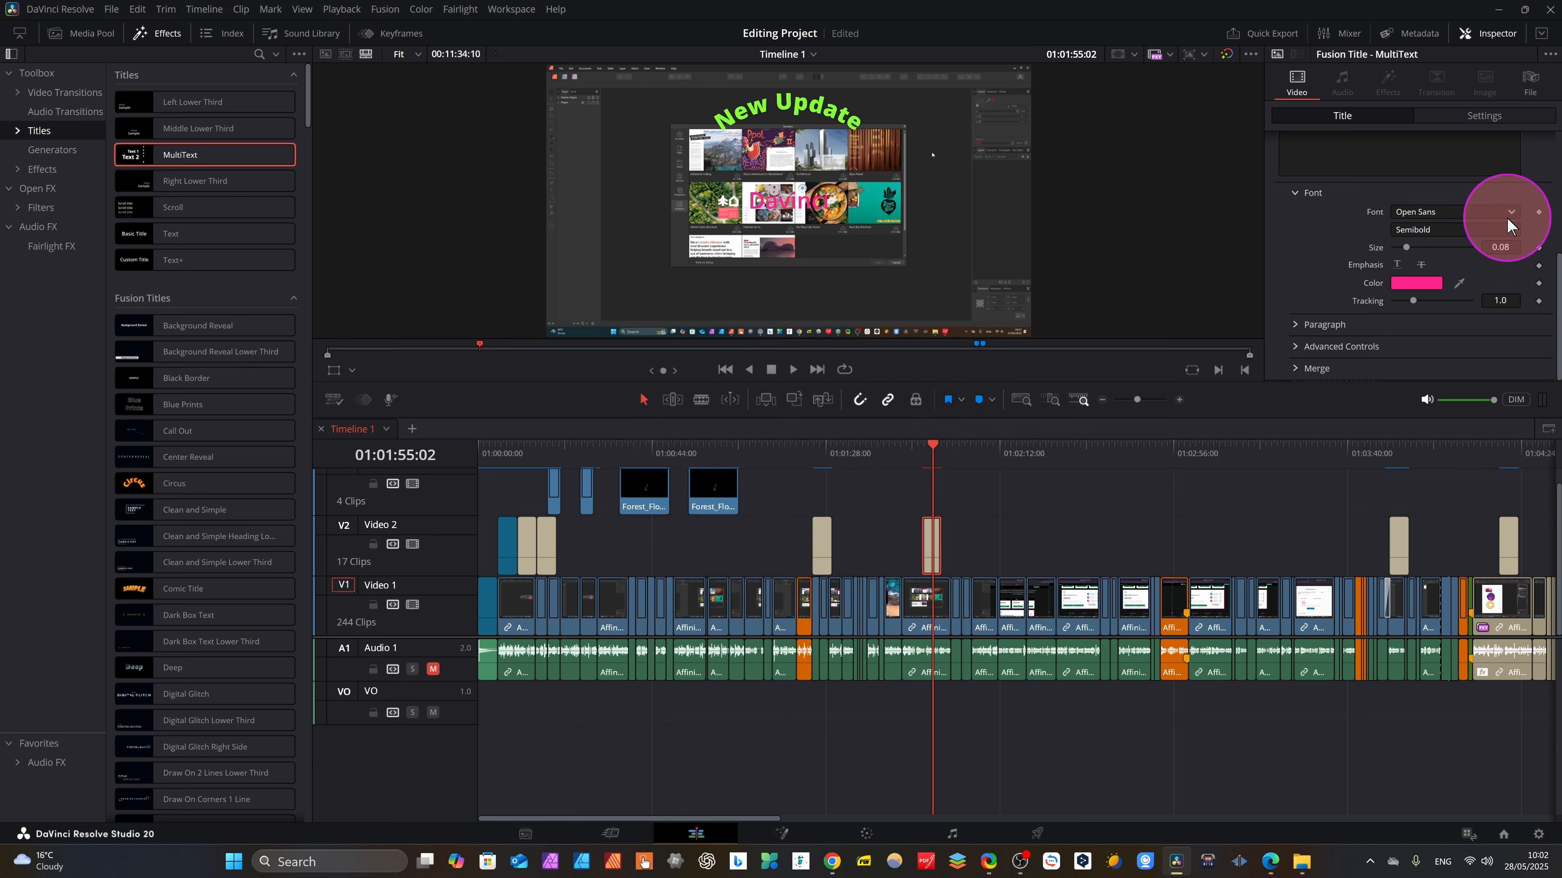
left_click(1508, 226)
left_click(1437, 310)
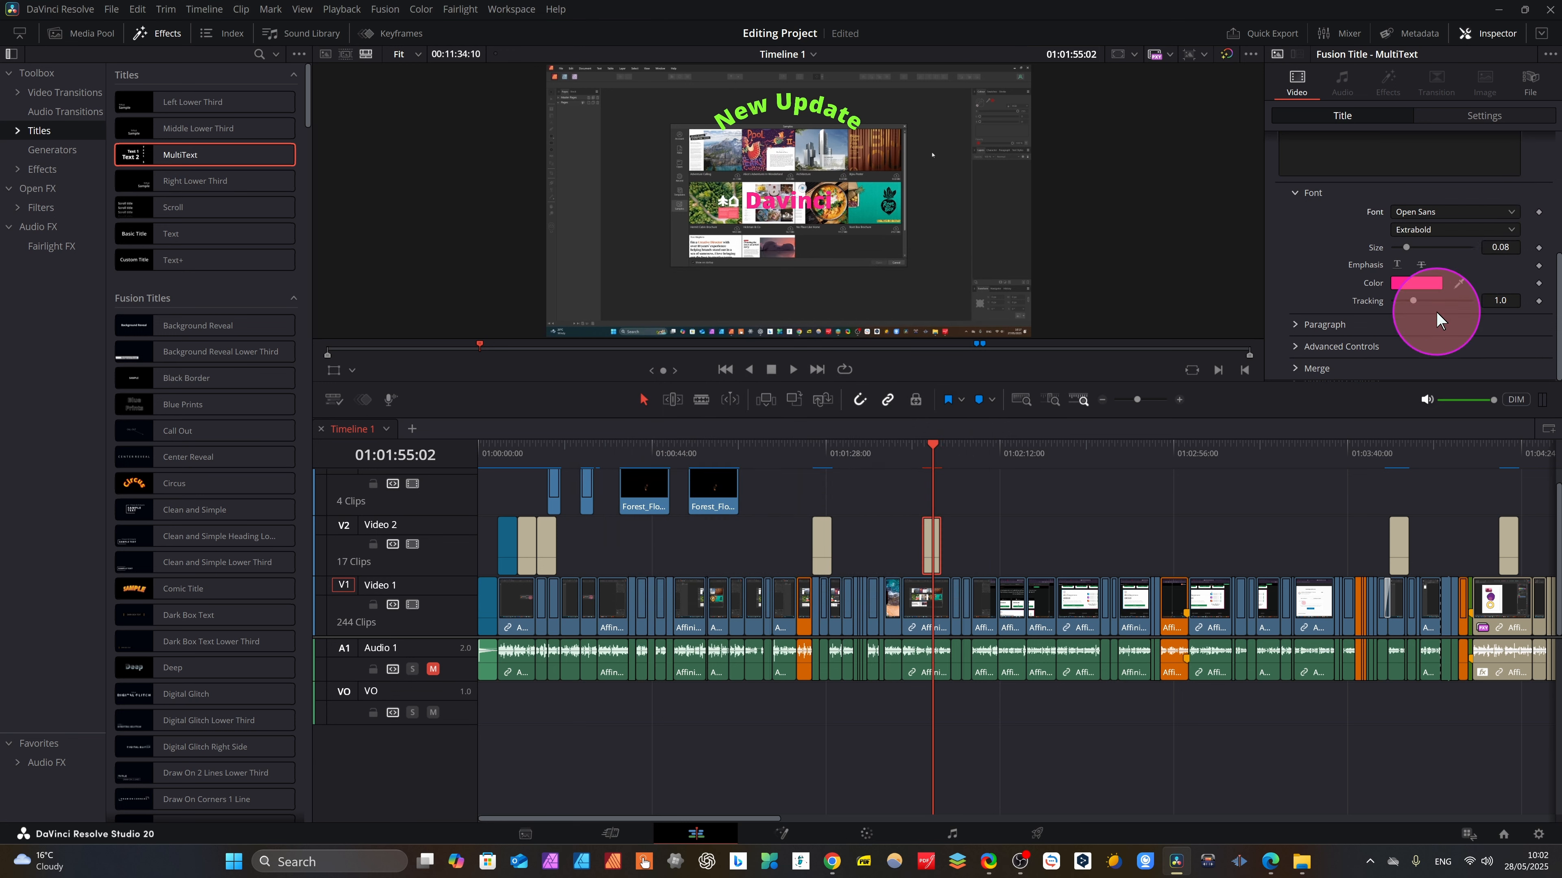
Add a third, curved text item to the MultiText title with the wording "Davinci update 20".
scroll(1474, 286, "up", 5)
scroll(1474, 286, "up", 1)
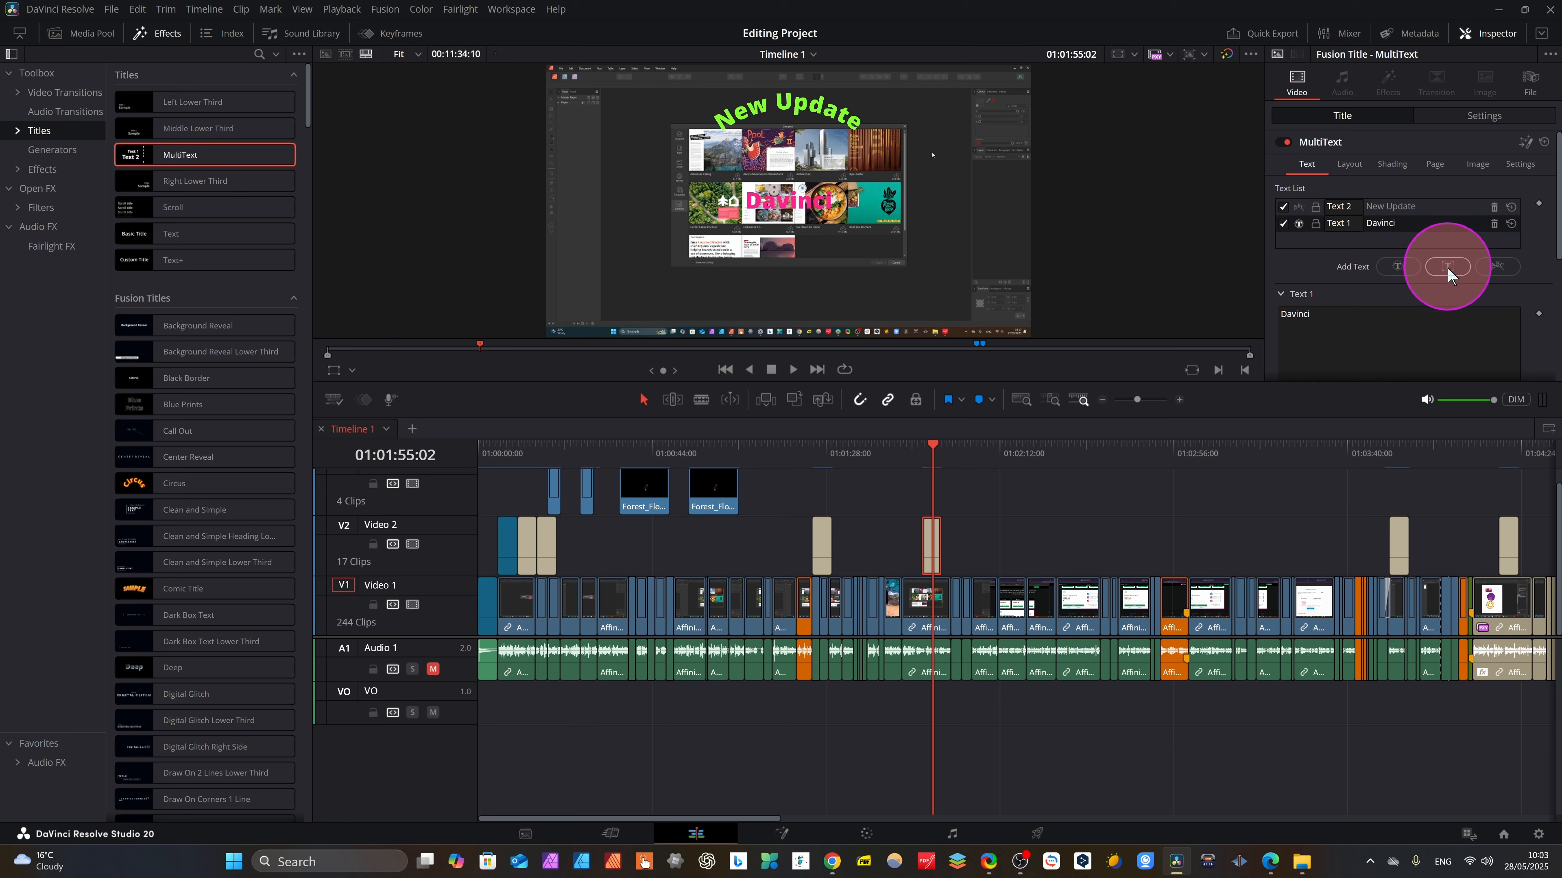
left_click(1497, 266)
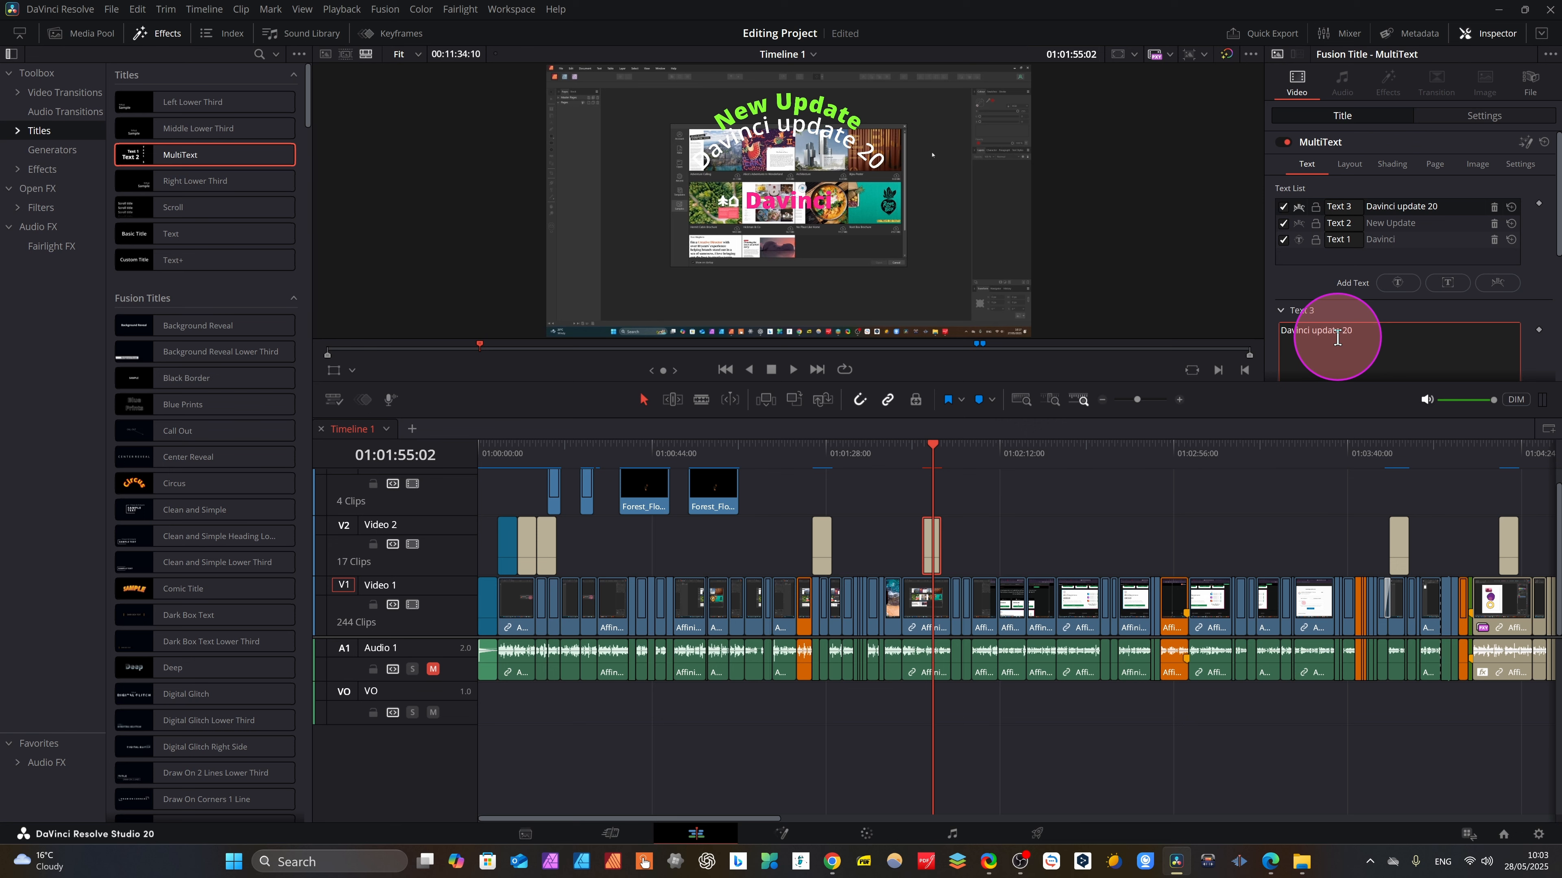
Try several colours on the "Davinci update 20" text, settle on yellow #ffff00, and set its style to Extrabold.
scroll(1337, 337, "down", 3)
scroll(1427, 297, "down", 3)
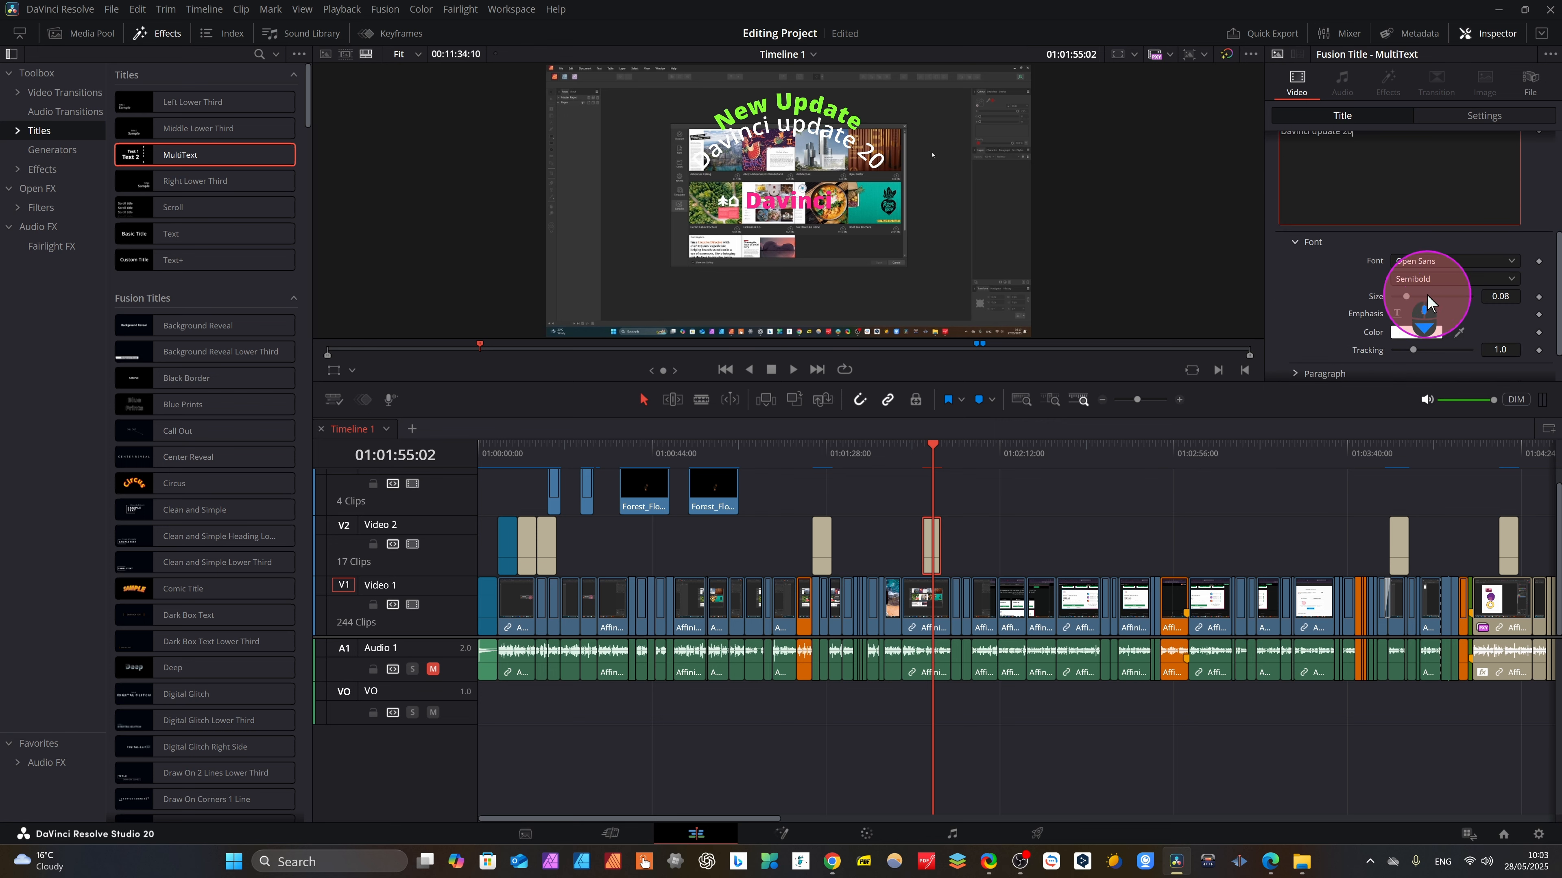
left_click(1400, 335)
left_click(793, 323)
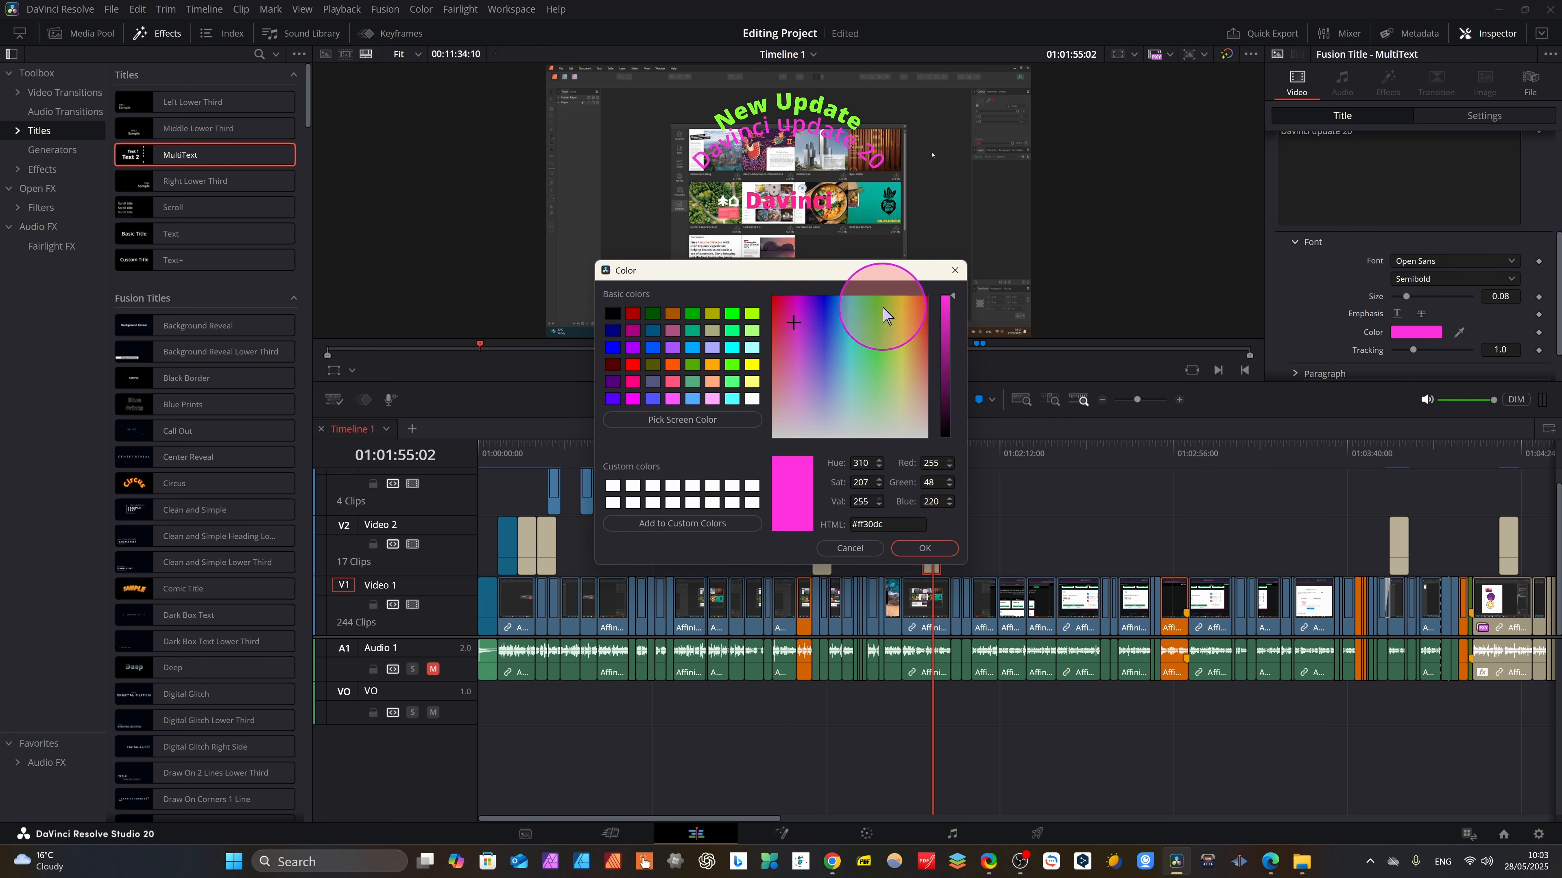
left_click(915, 305)
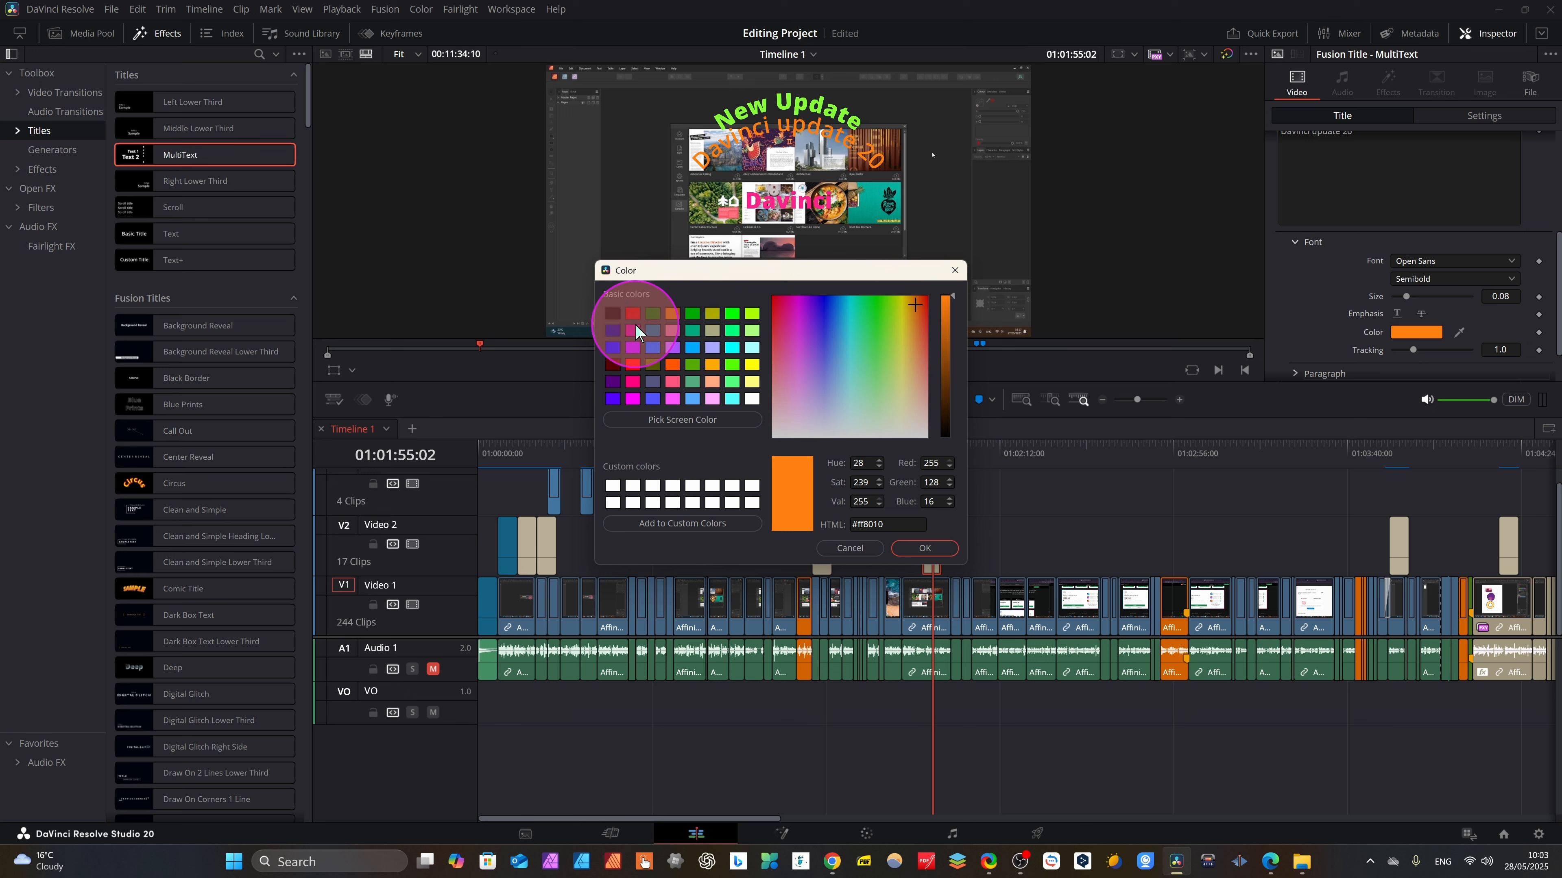
left_click(752, 314)
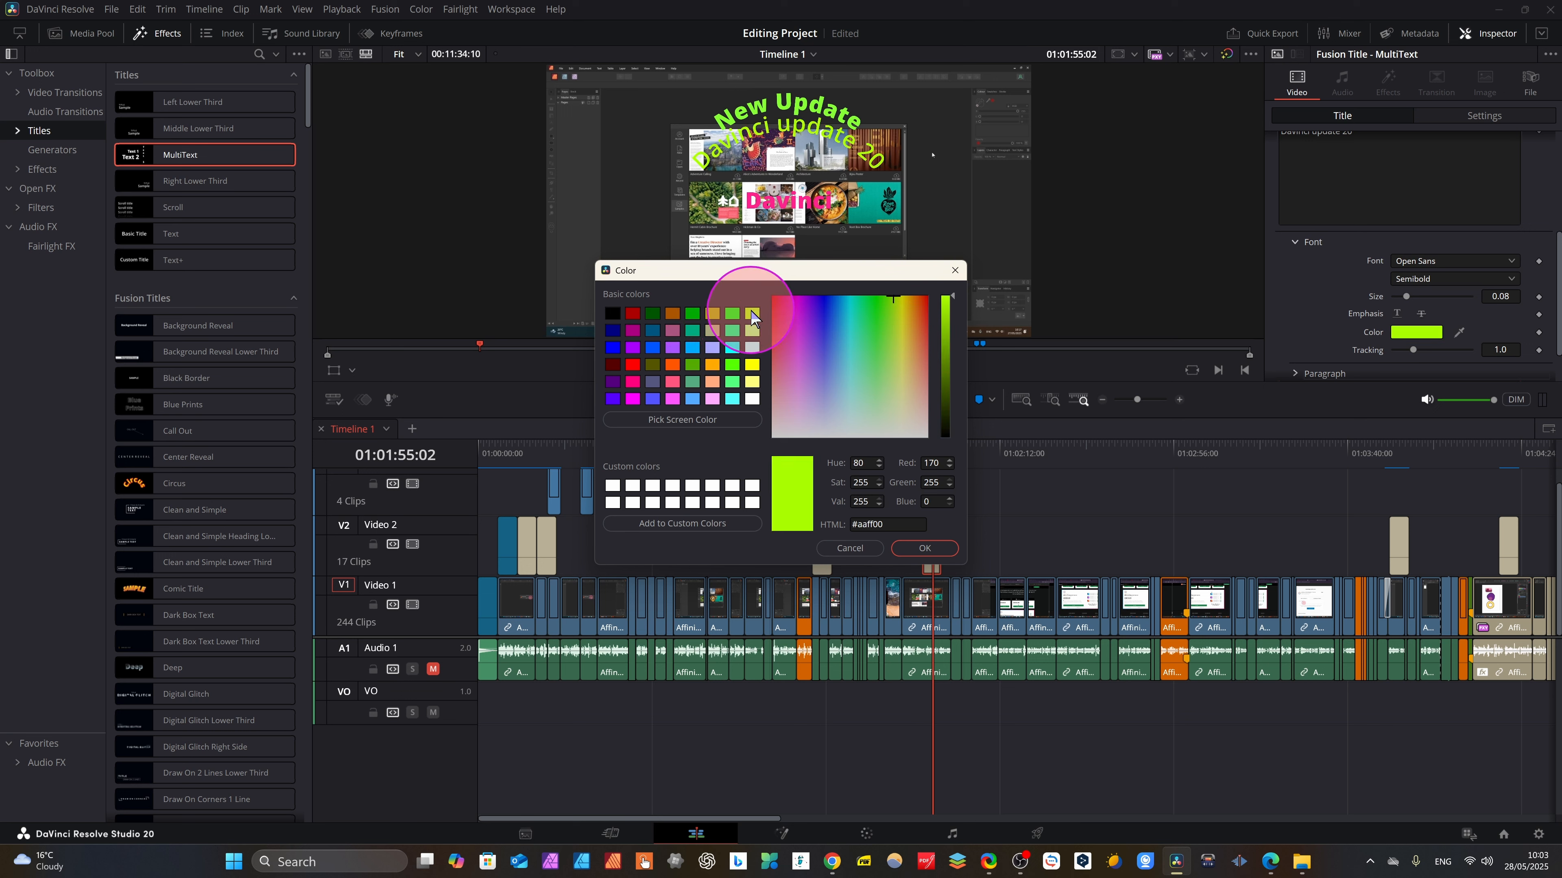
left_click(752, 365)
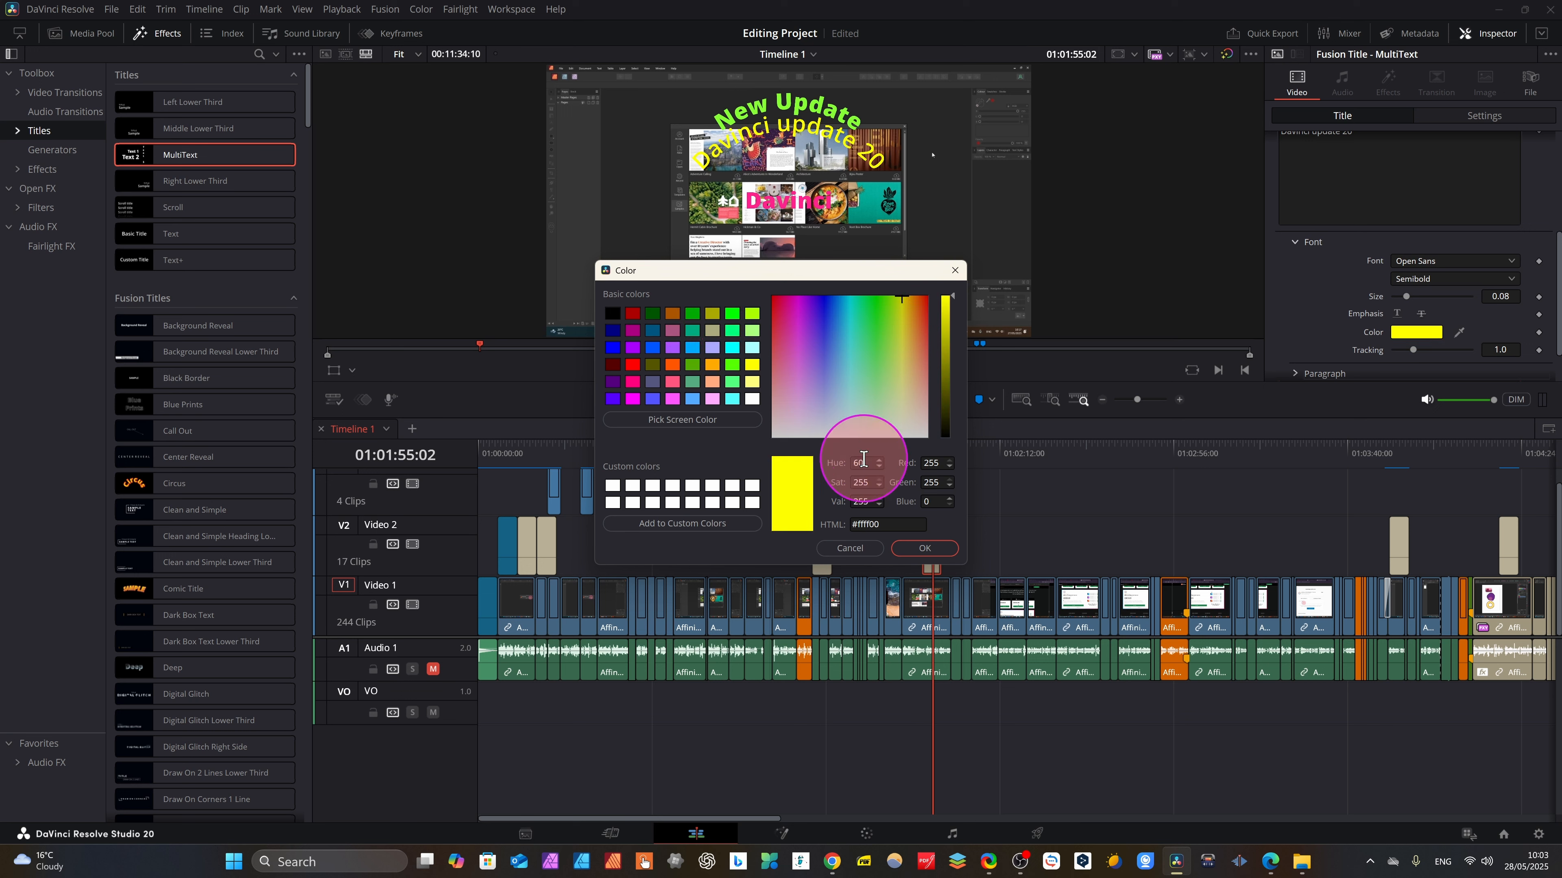
left_click(950, 547)
left_click(1496, 281)
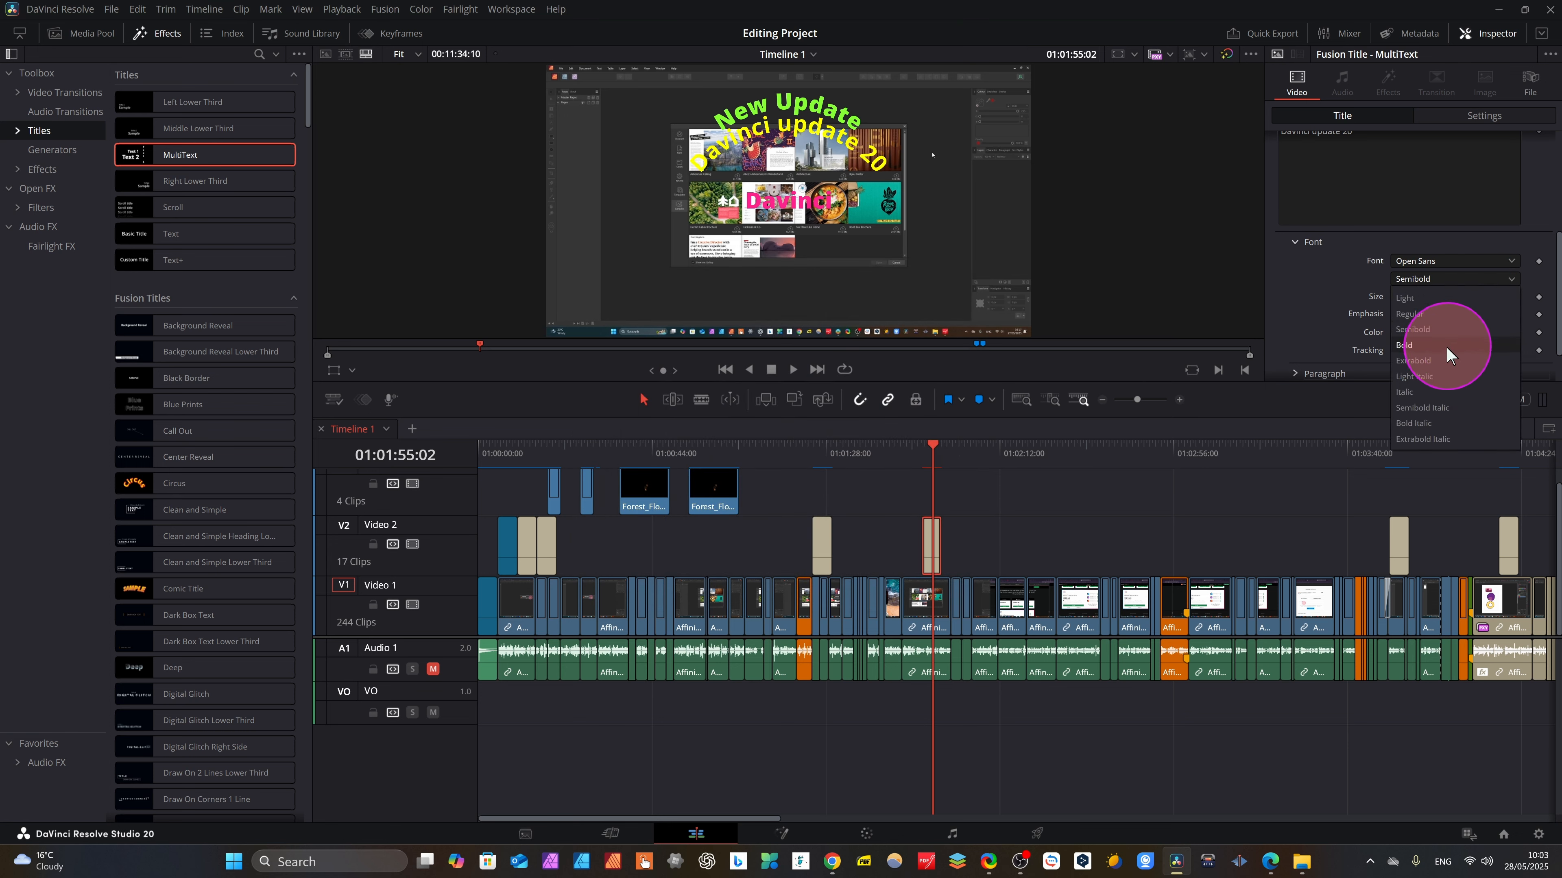
left_click(1431, 367)
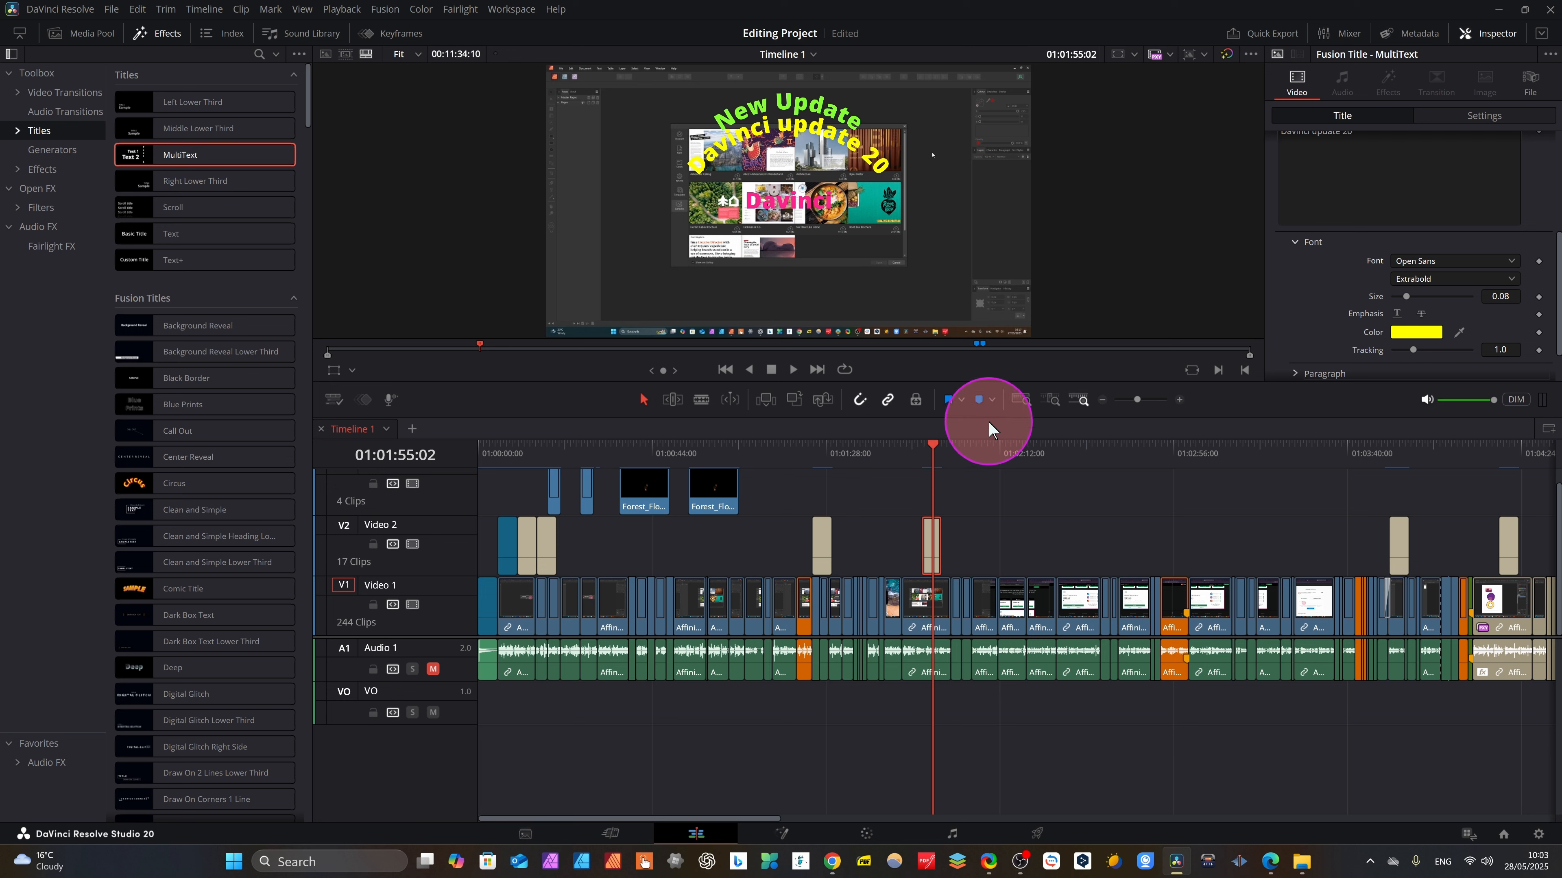
Play the timeline from 01:01:52:12 to preview the MultiText title.
left_click(922, 451)
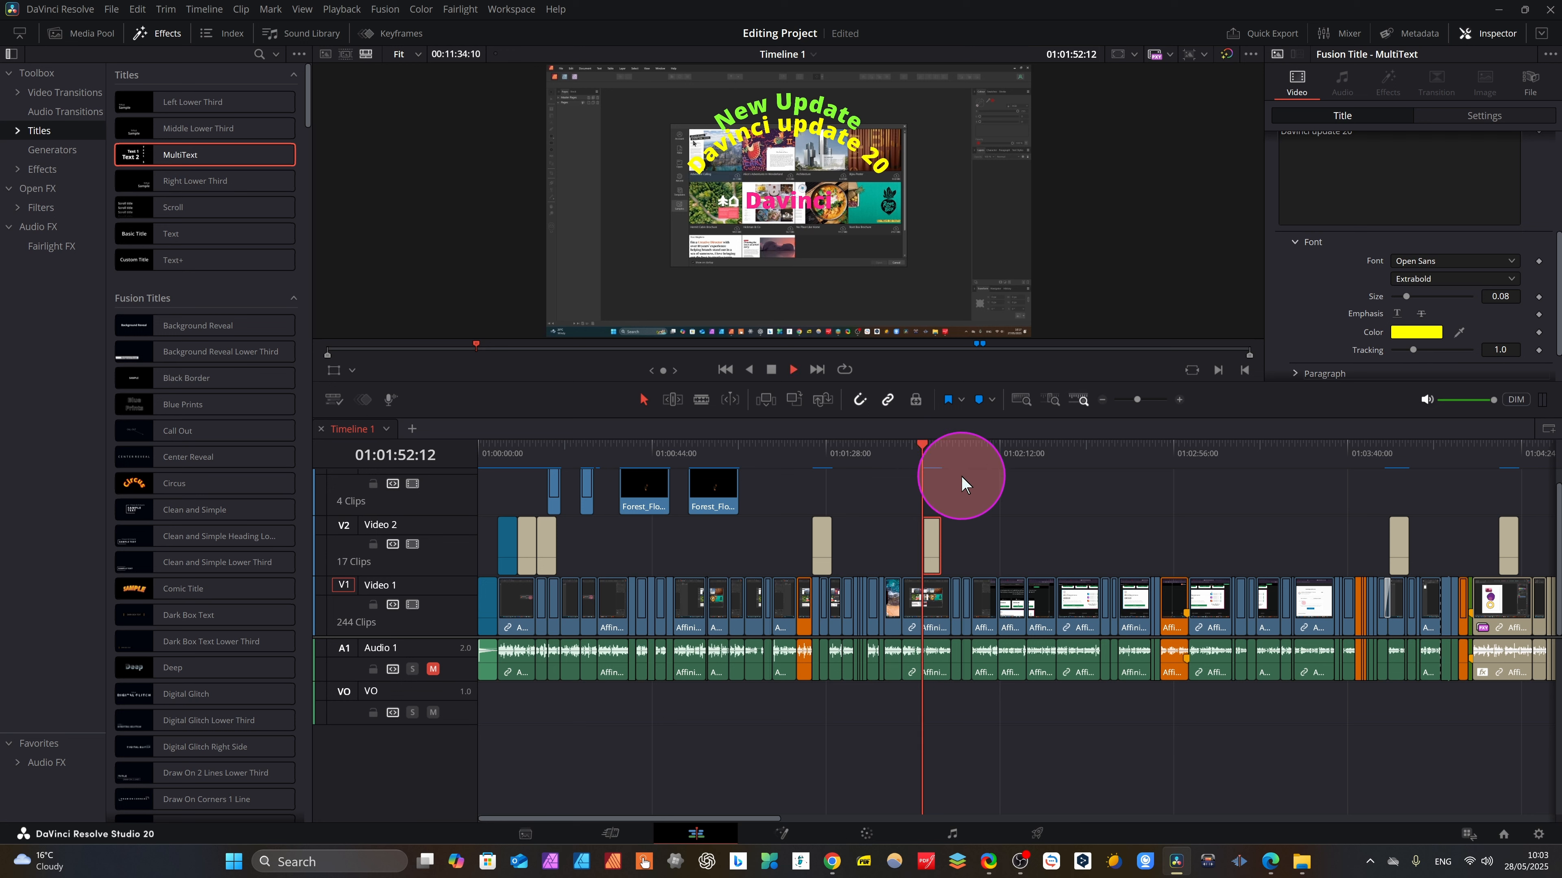
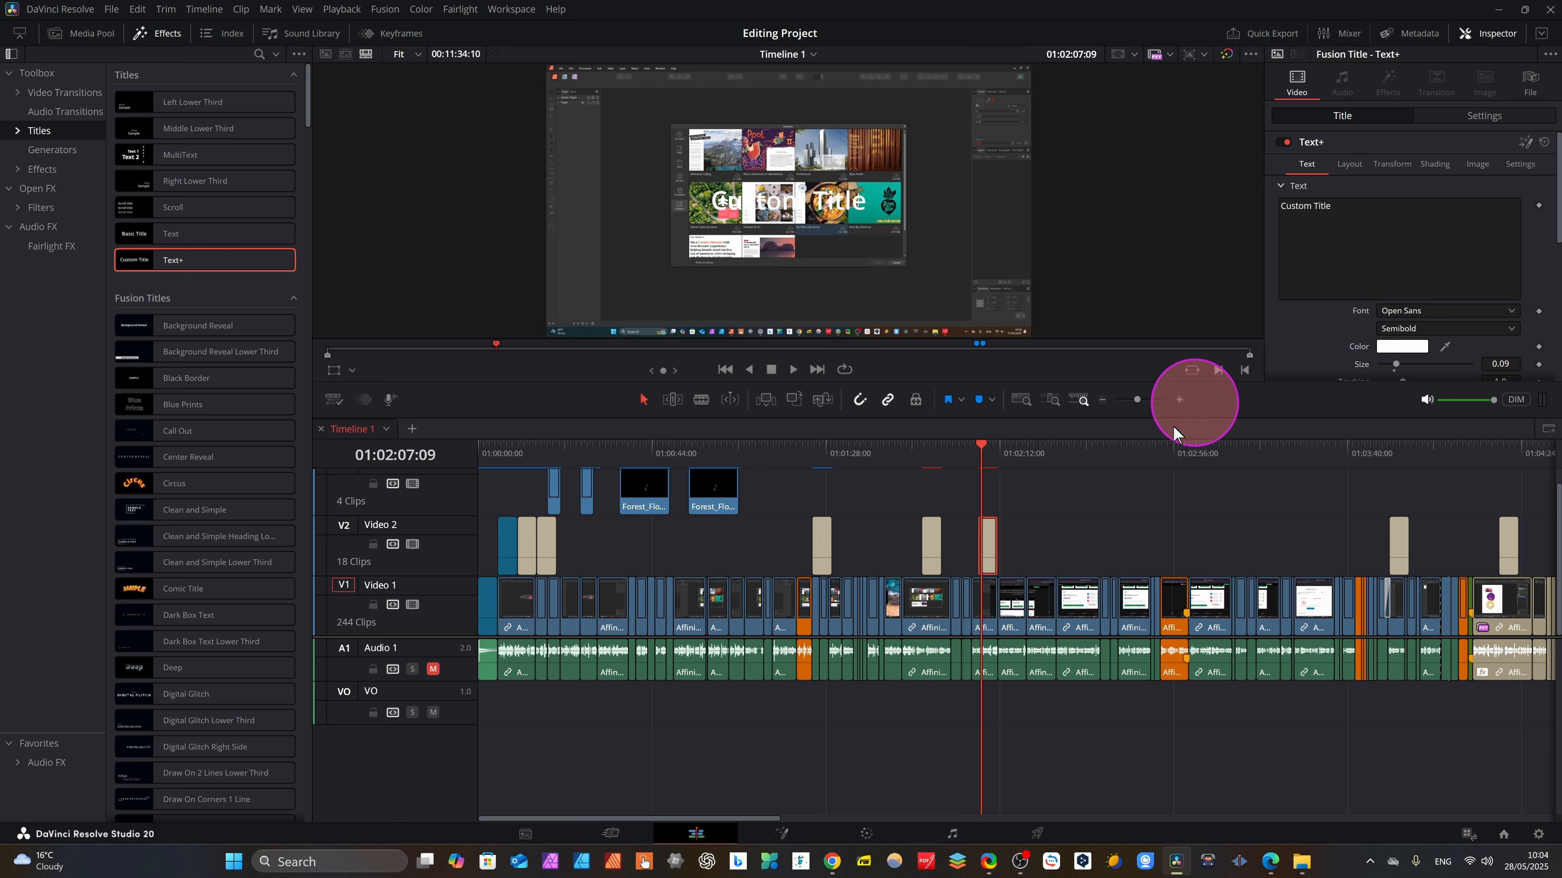
Replace the Text+ title's wording with the paragraph from "The free version of DaVinci Resolve 19 includes" to "can handle unlimited resolution media files.".
left_click(1341, 212)
type("The free version of DaVinci Resolve 19 includes all of the same high quality processing as DaVinci Resolve 19 Studio and can handle unlimited resolution media files.")
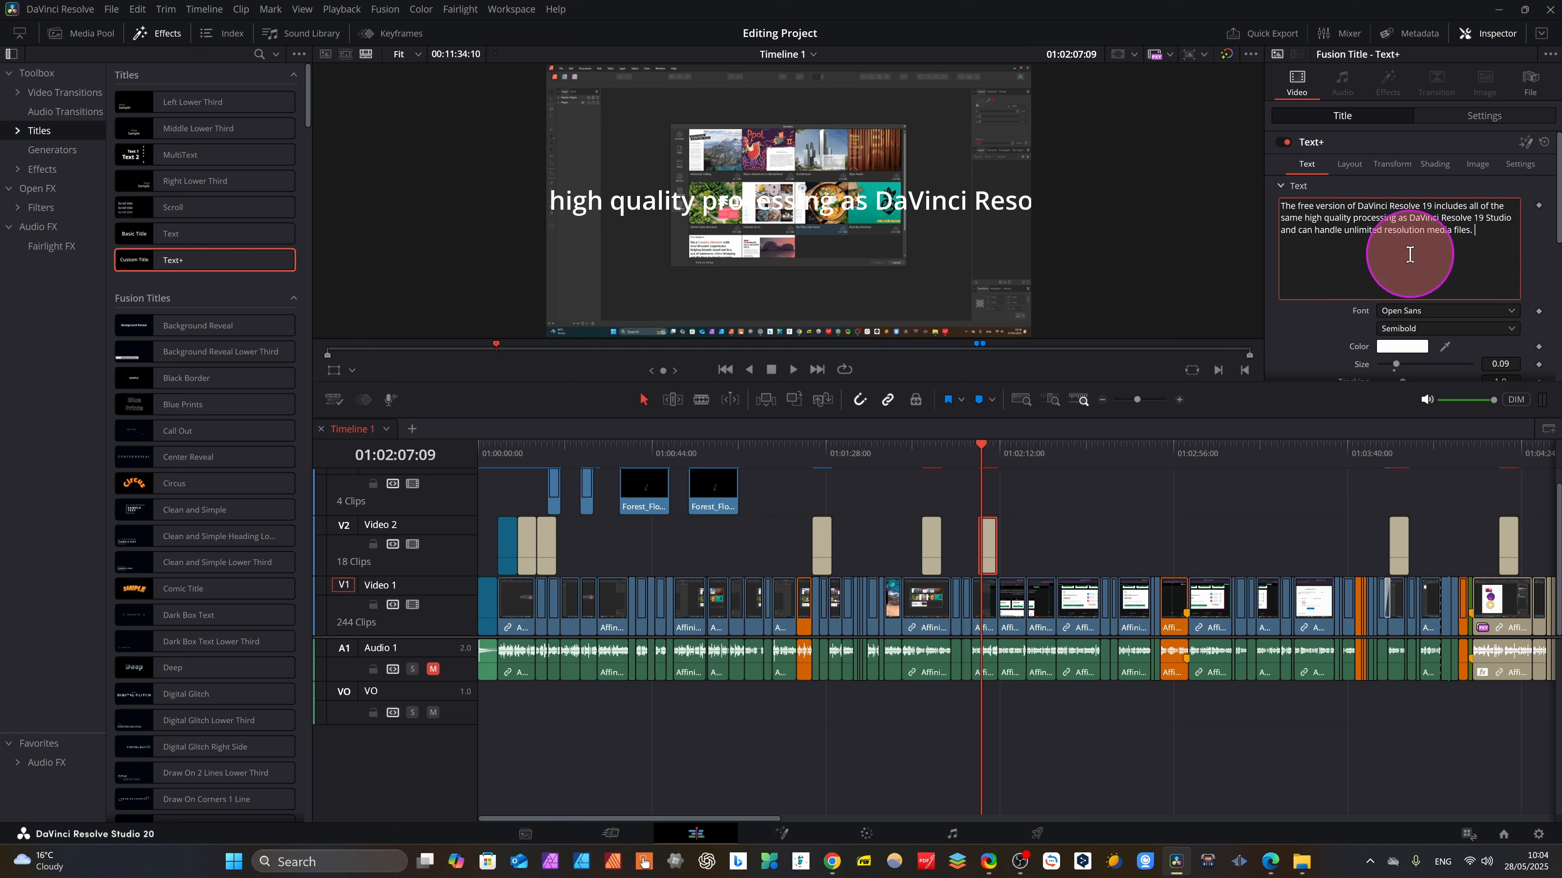
scroll(1413, 261, "down", 2)
scroll(1413, 263, "up", 3)
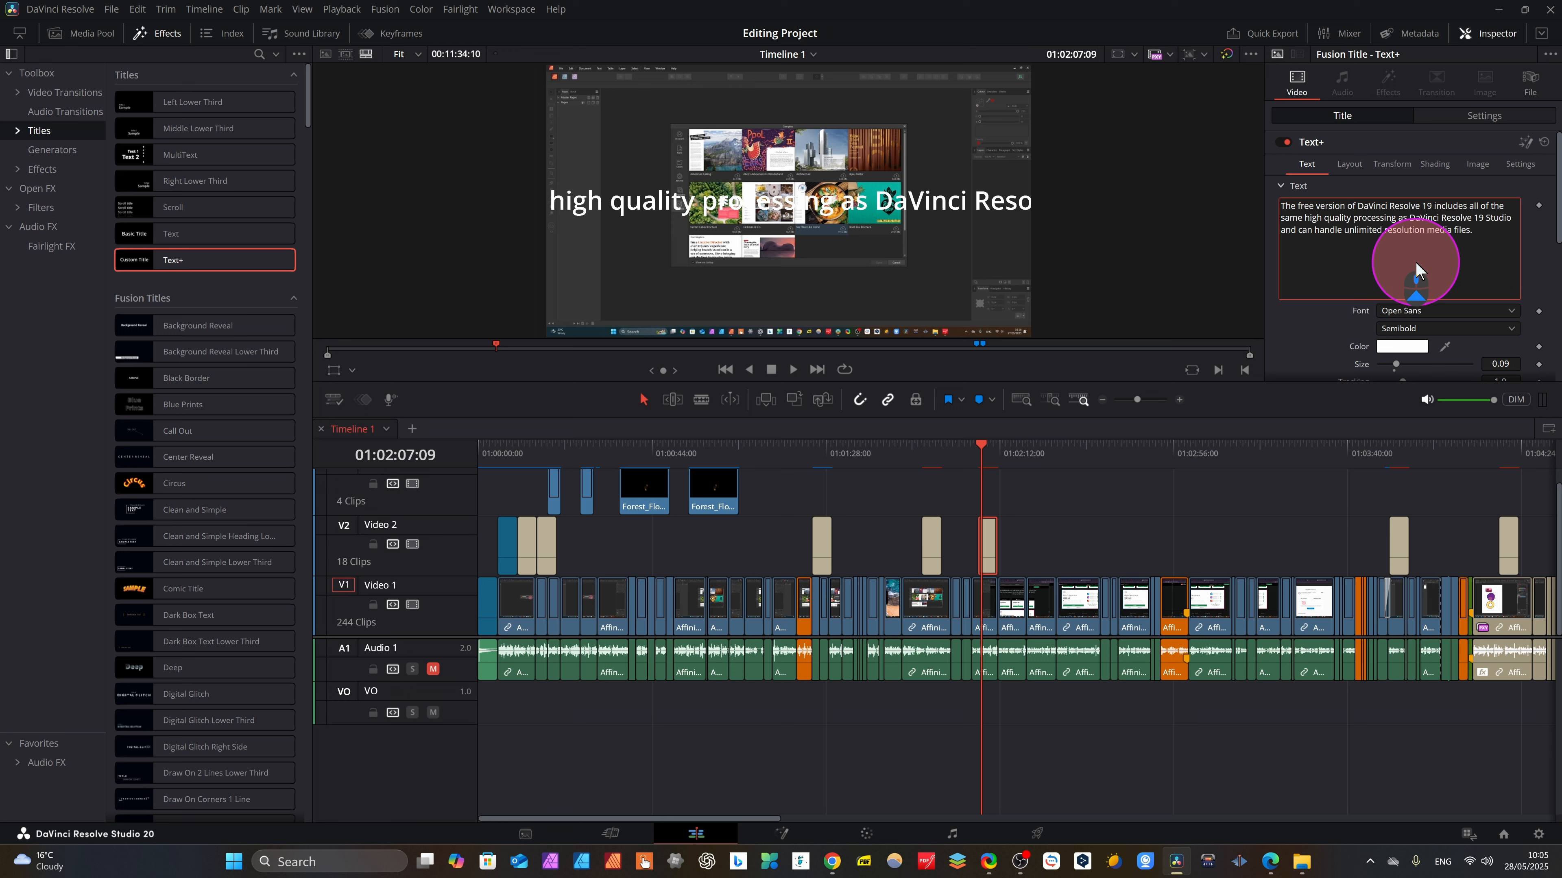
Change the Text+ title's layout type to Text Box with Wrap to Text Box enabled, and set Center Z to 0.79.
left_click(1343, 165)
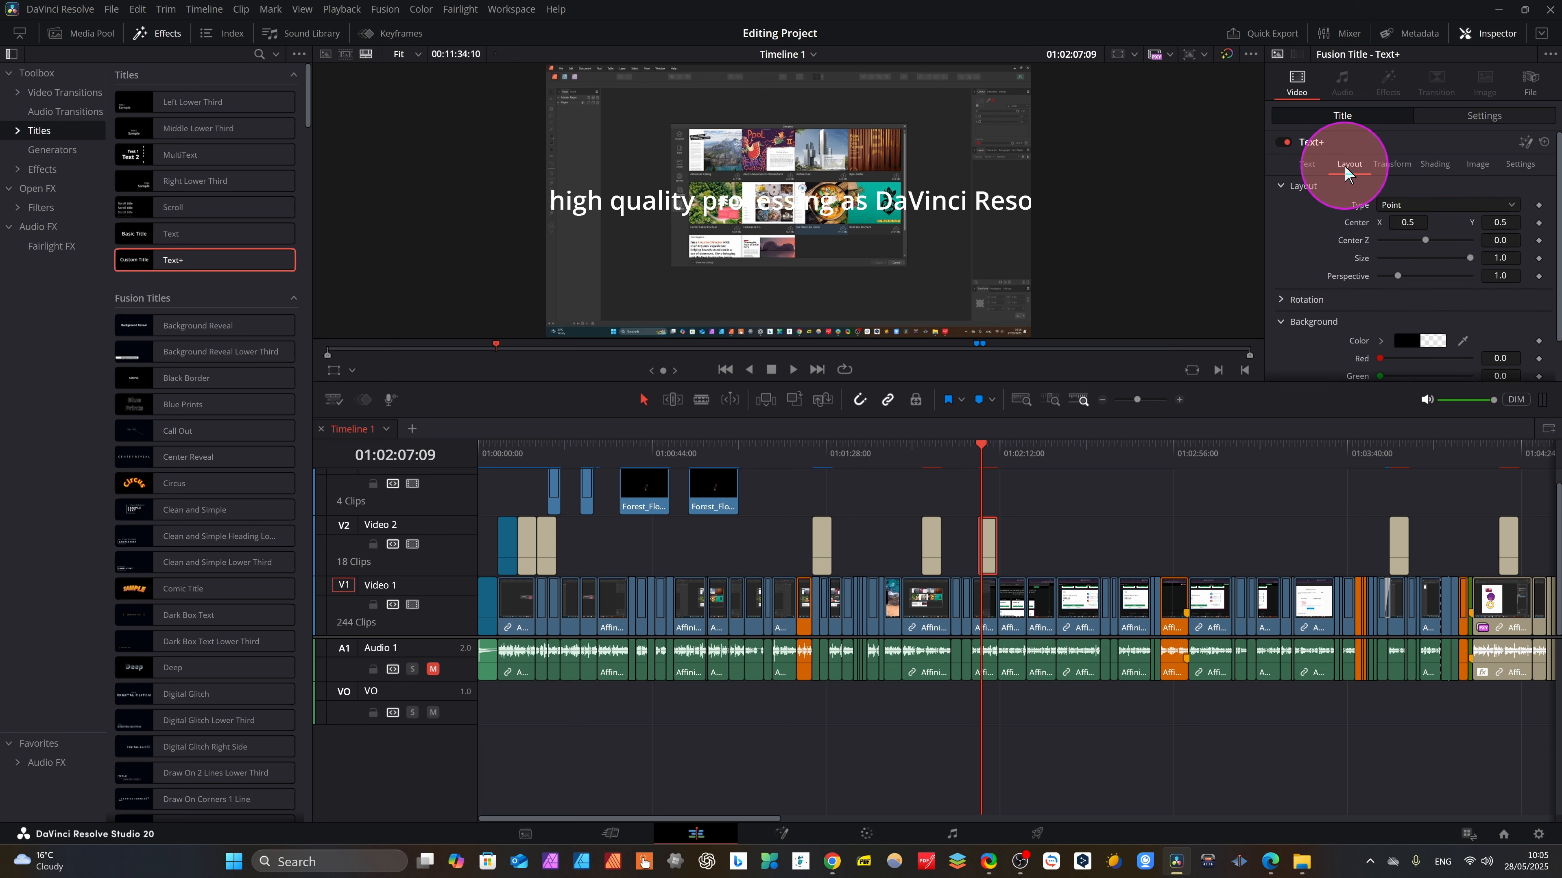
left_click(1509, 205)
left_click(1413, 236)
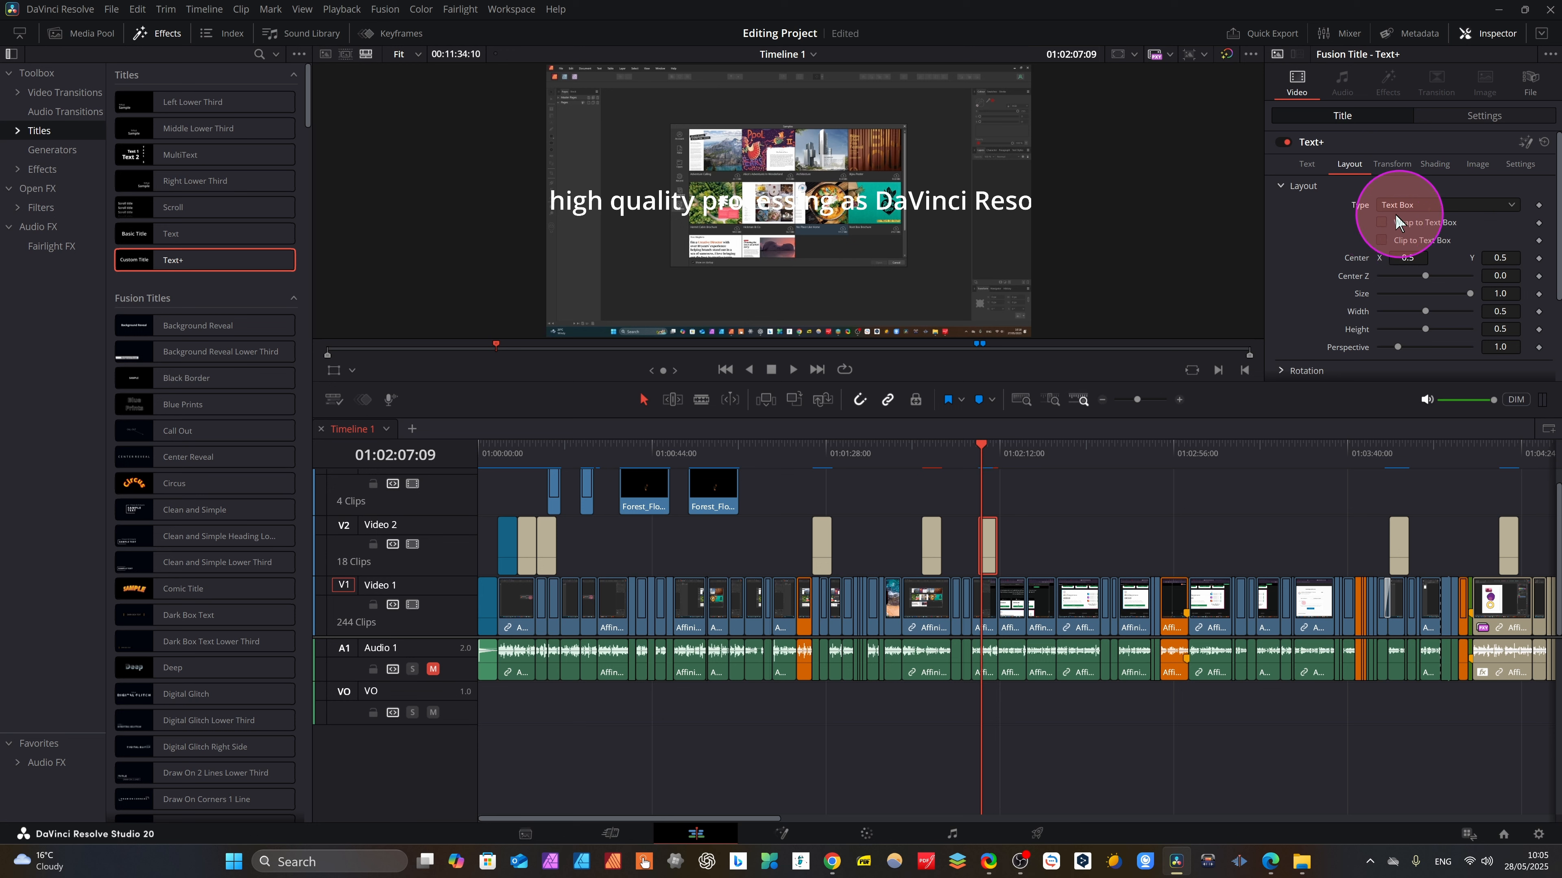
left_click(1382, 222)
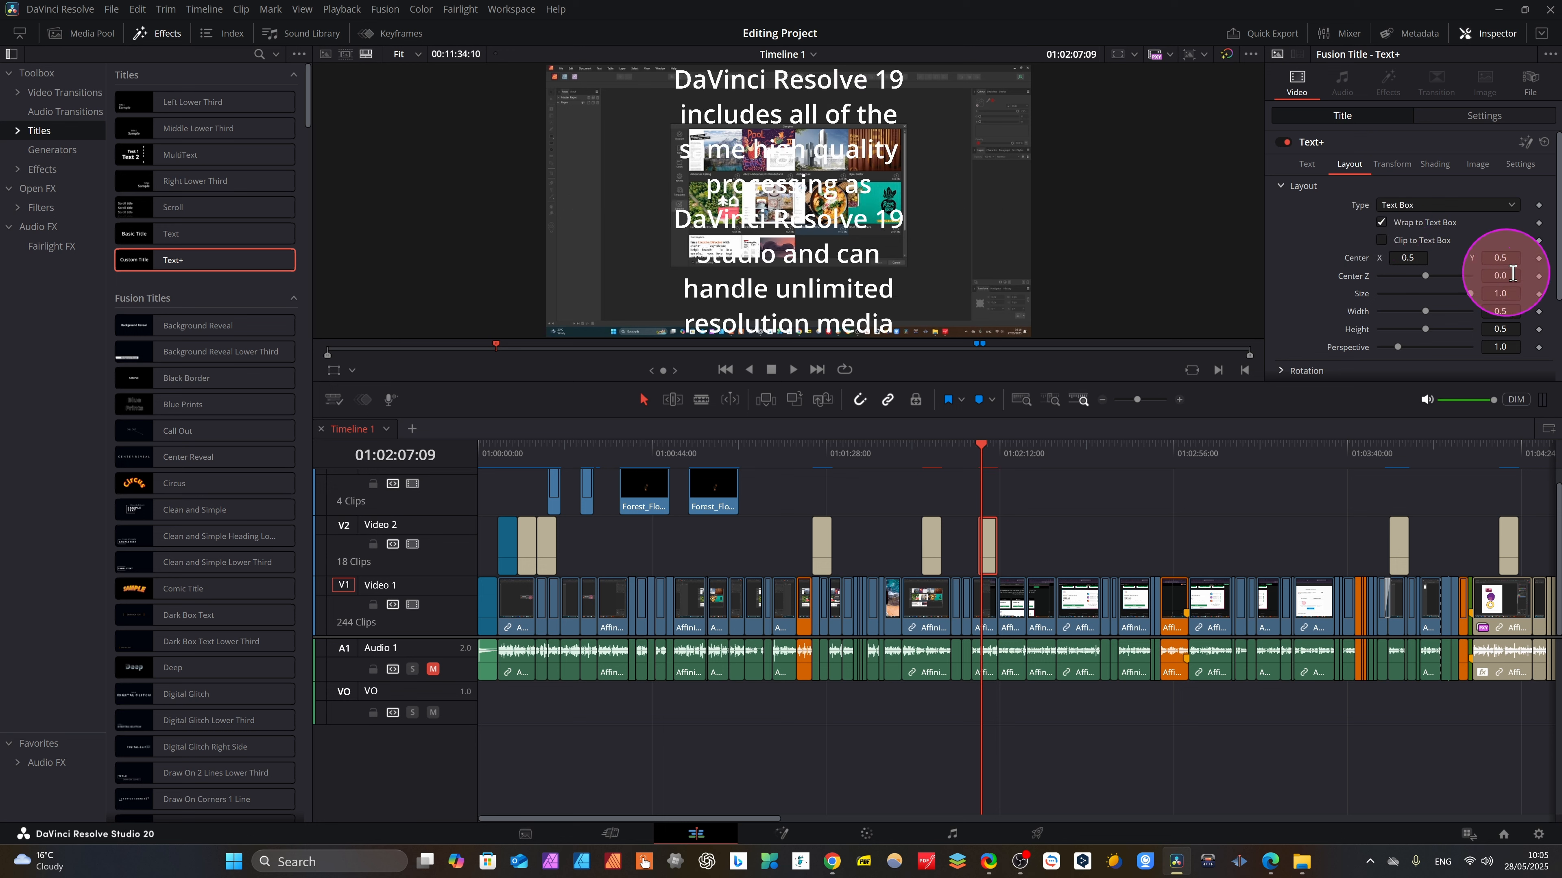
left_click_drag(1509, 273, 798, 310)
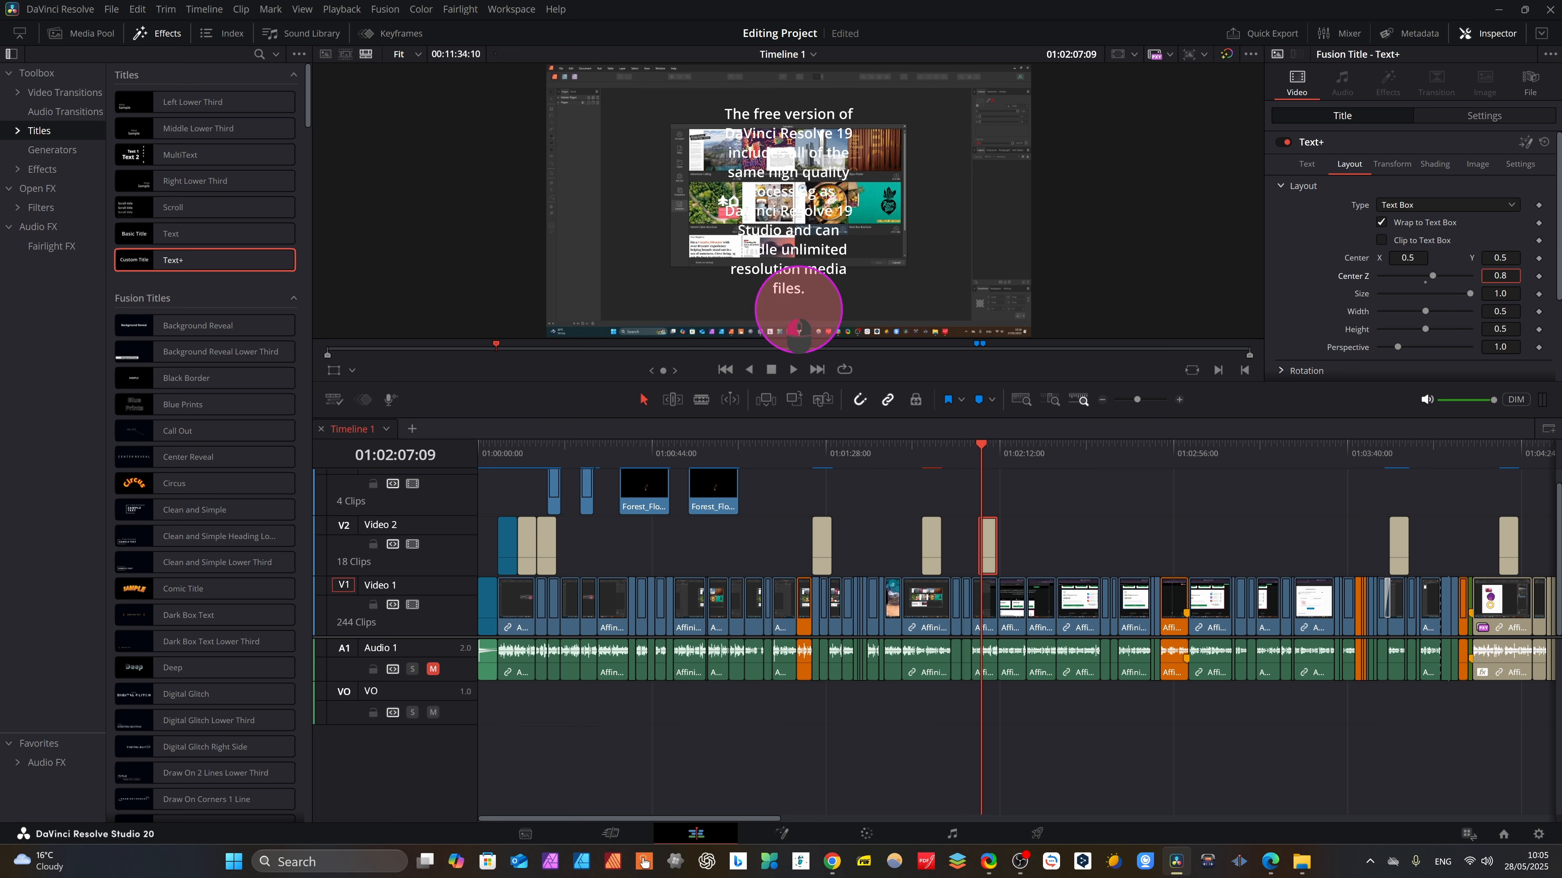
Set the Text+ title's text colour to pink #ff178f.
scroll(1485, 289, "down", 2)
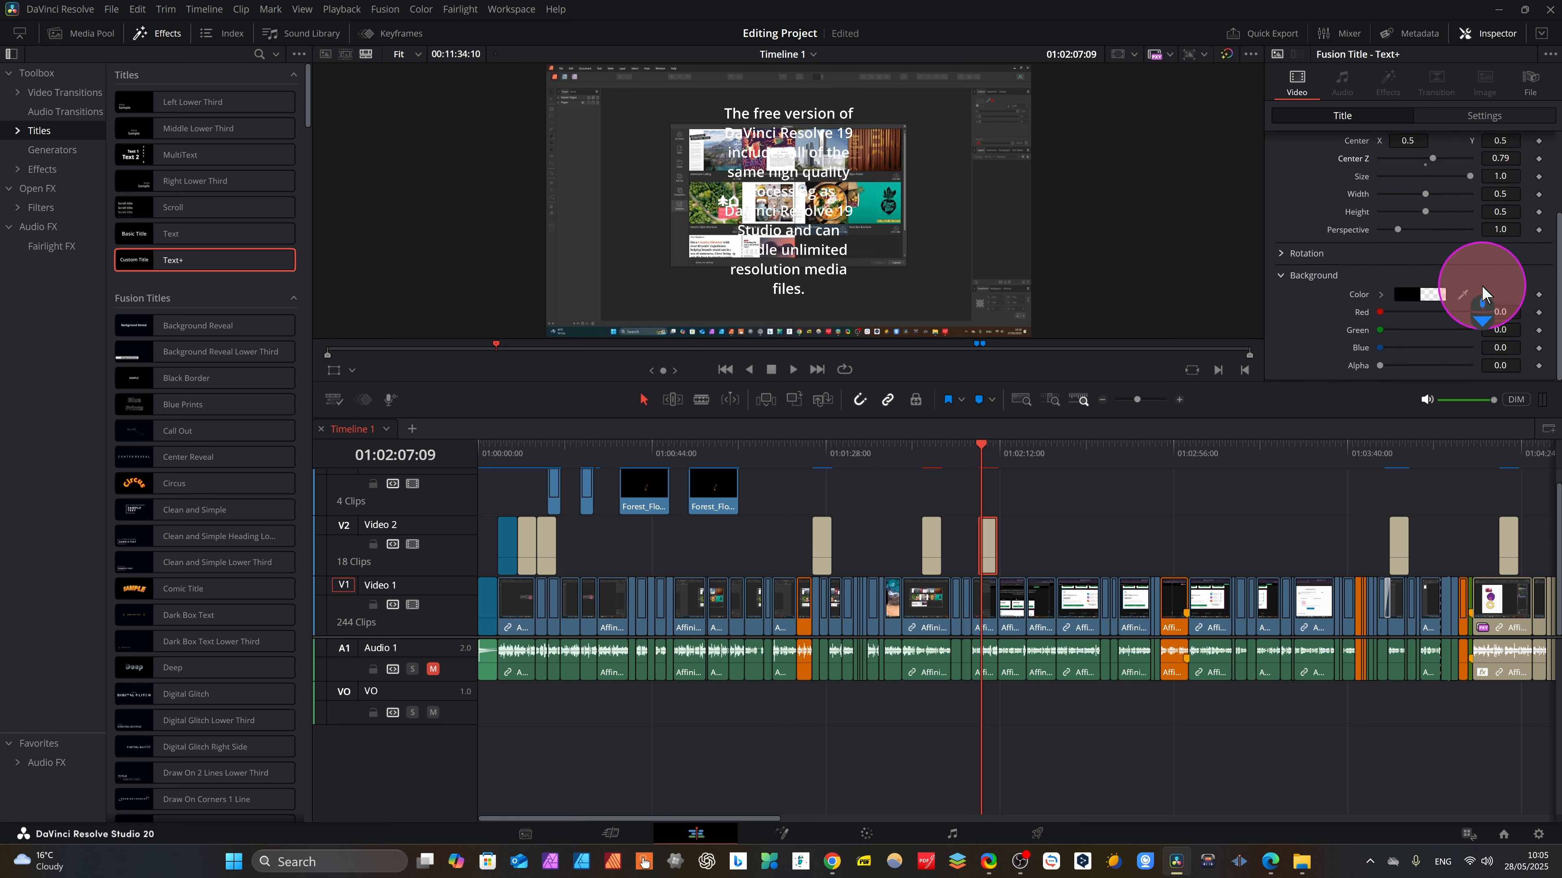
scroll(1290, 150, "up", 5)
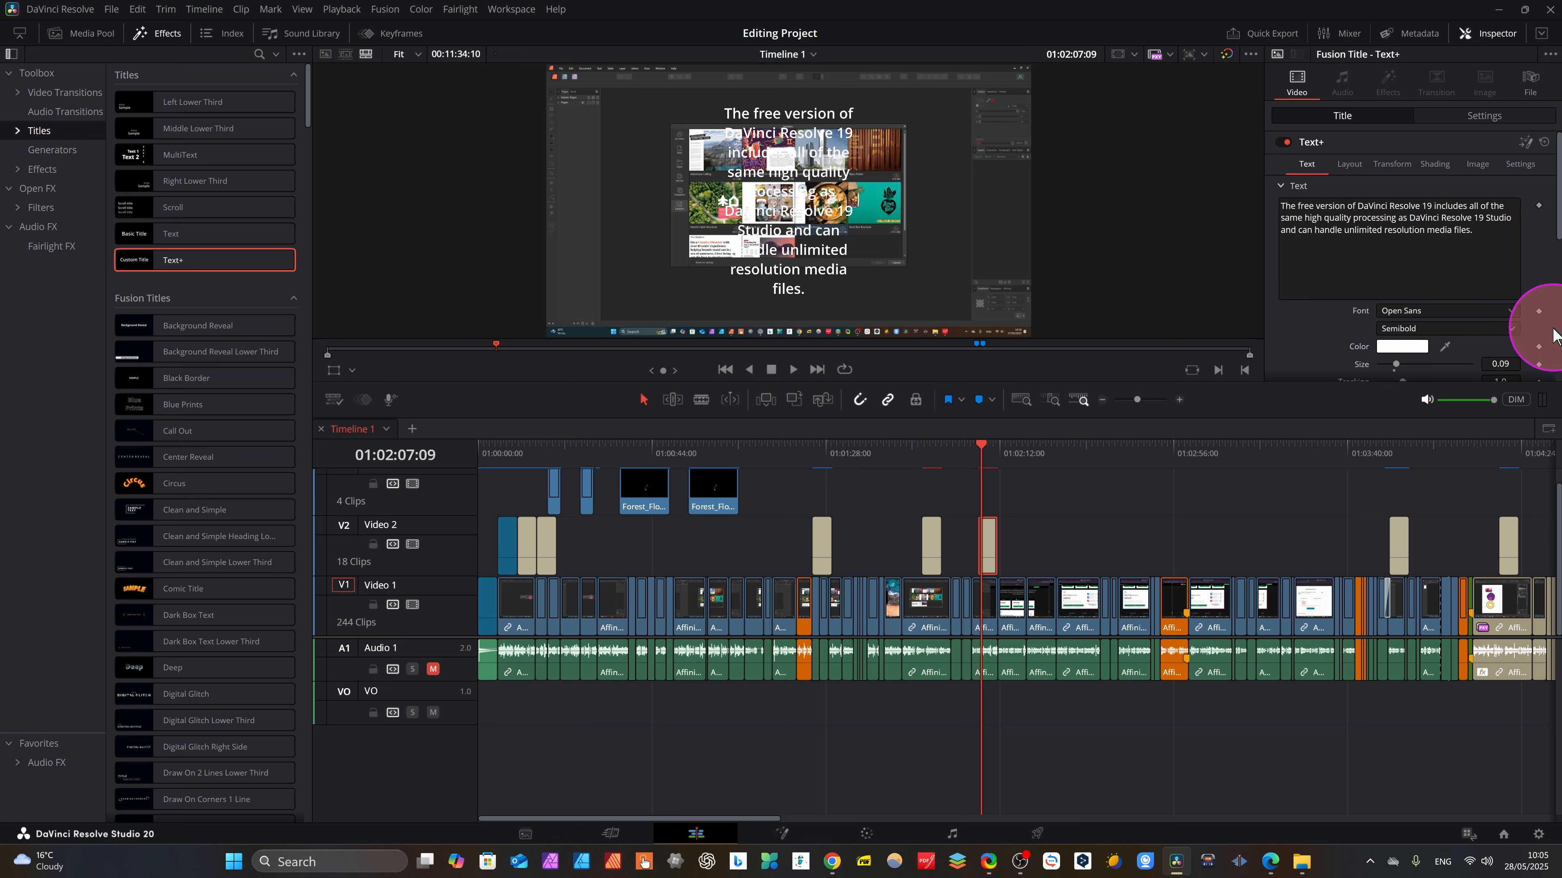
scroll(1425, 259, "down", 2)
left_click(1408, 247)
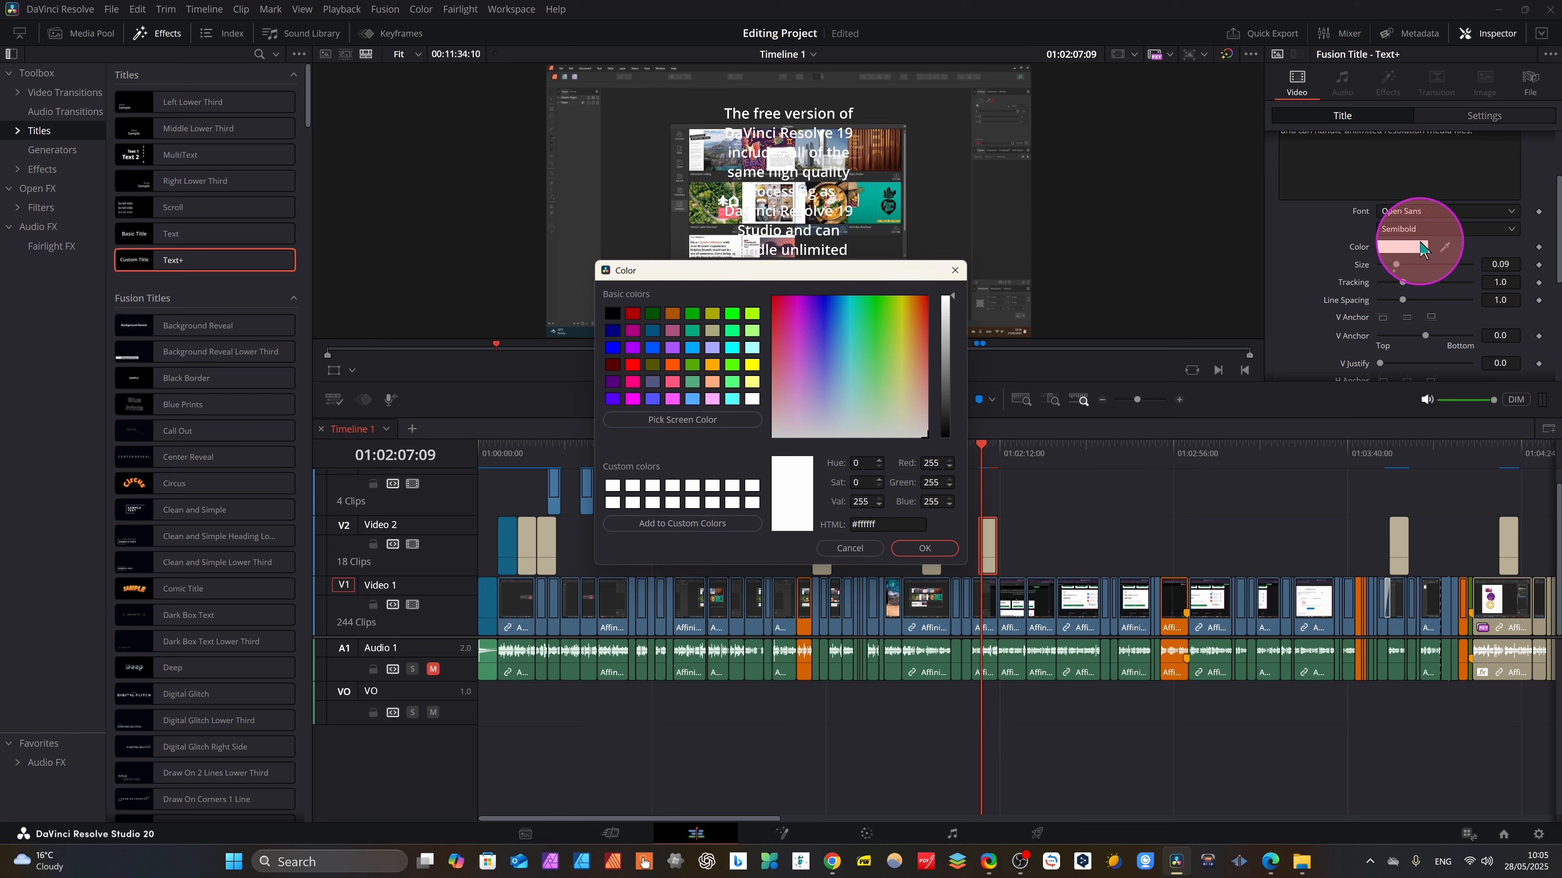
left_click(784, 308)
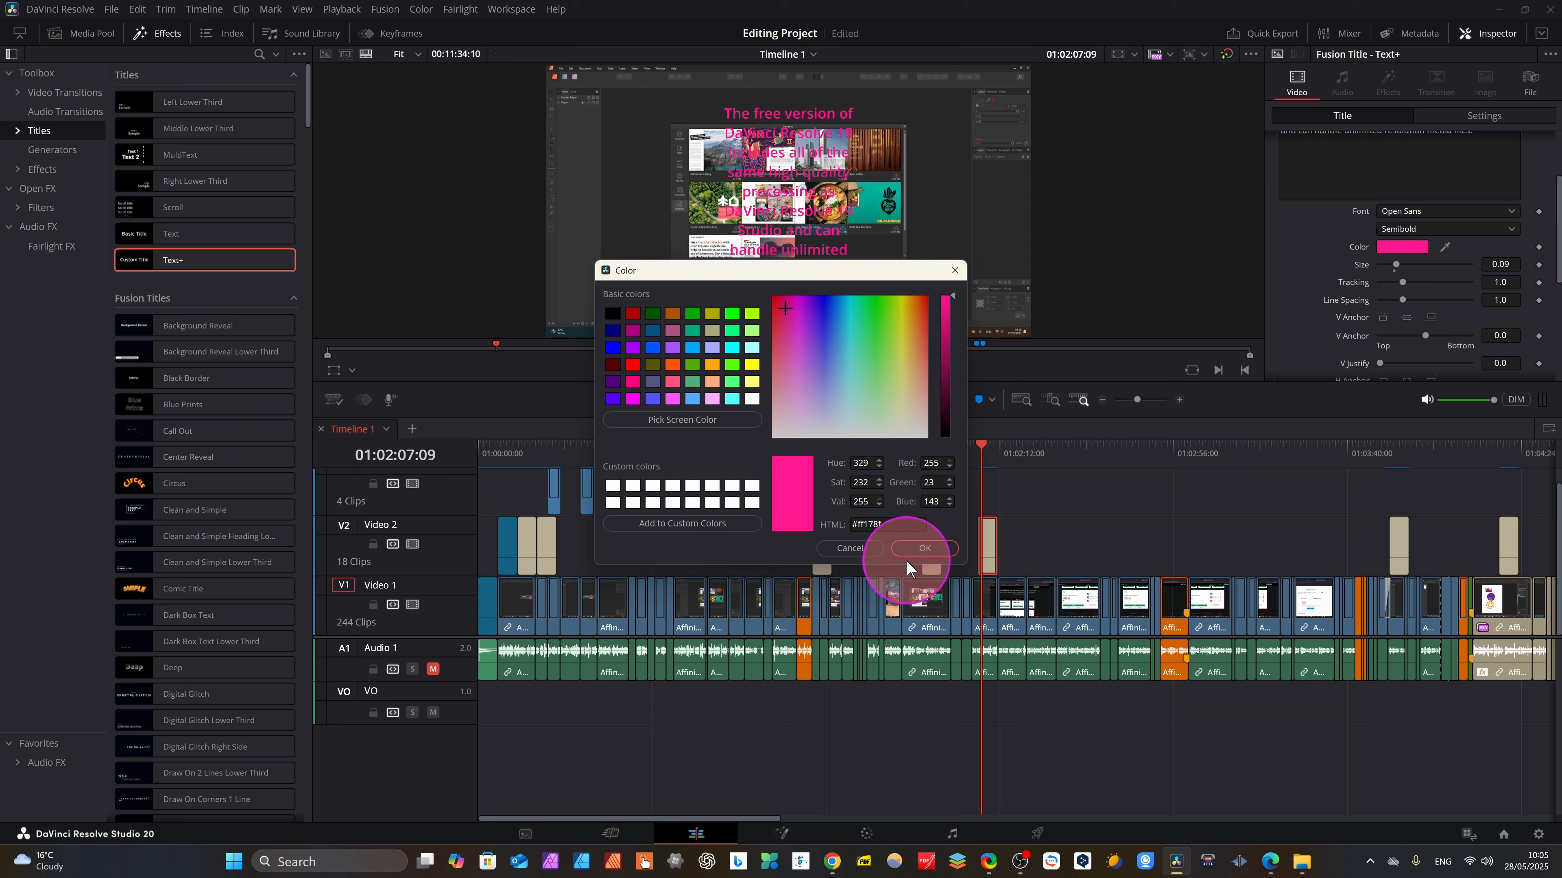
left_click(922, 548)
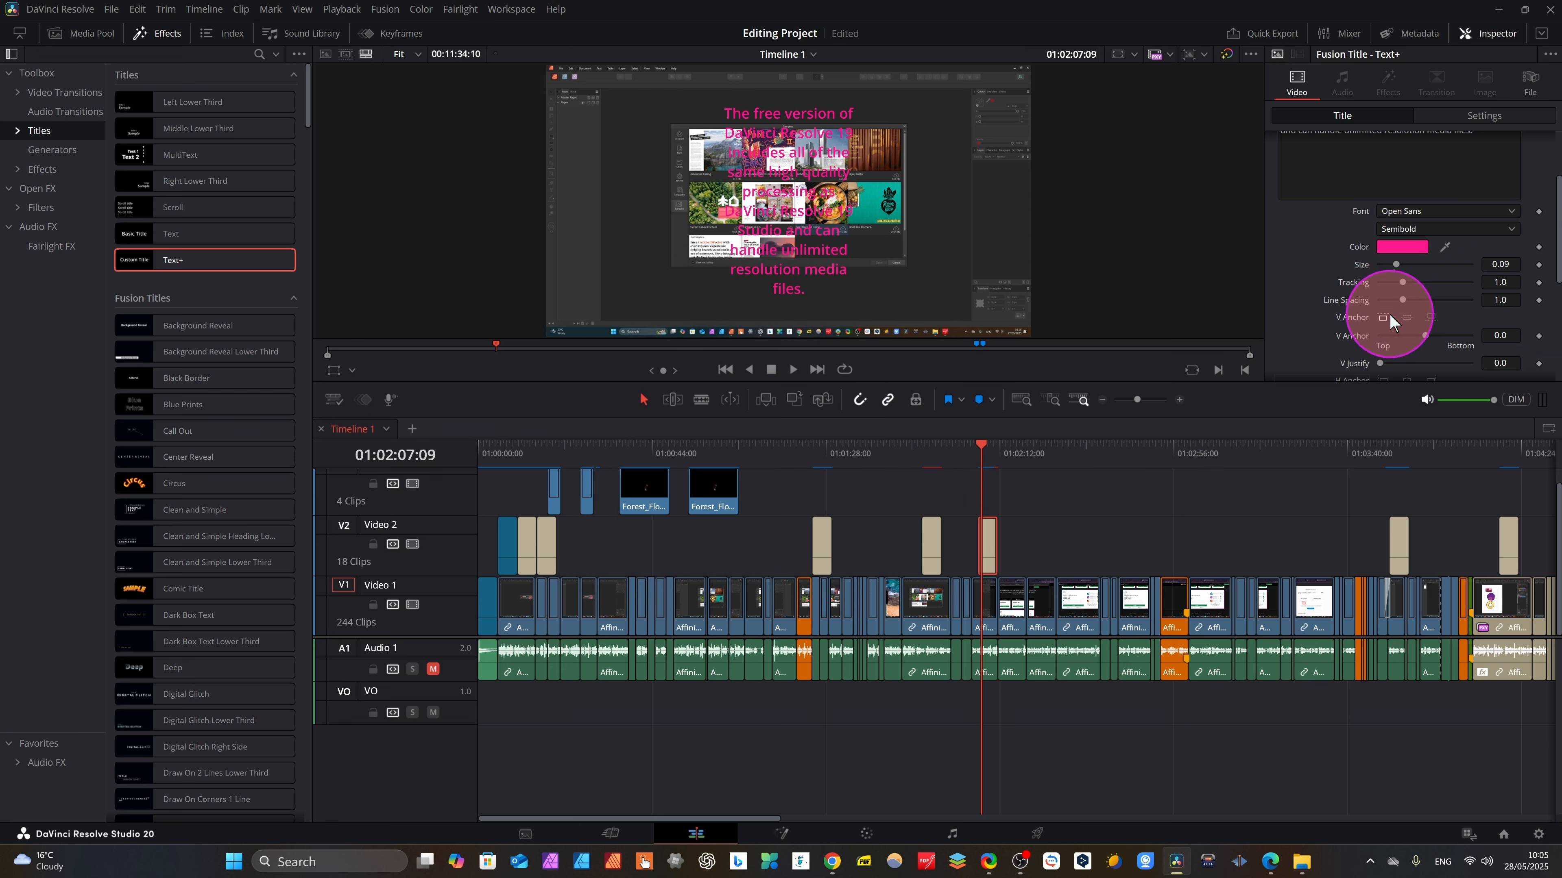
Set the Text+ title's font style to Bold and its text colour to green #5cff2a.
left_click(1509, 211)
left_click(1316, 234)
left_click(1507, 226)
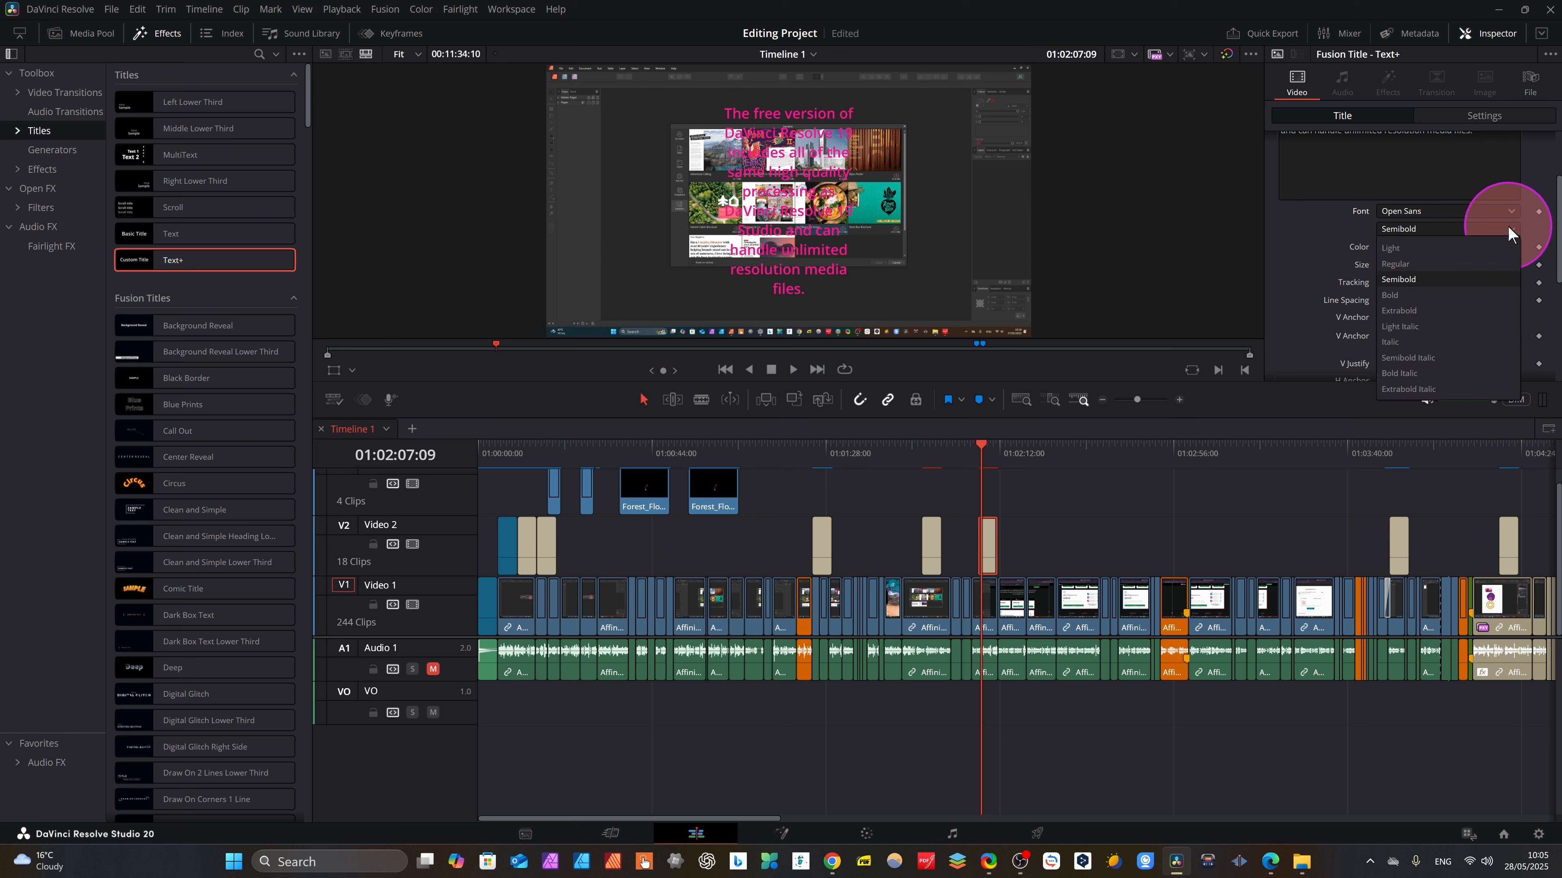
left_click(1396, 296)
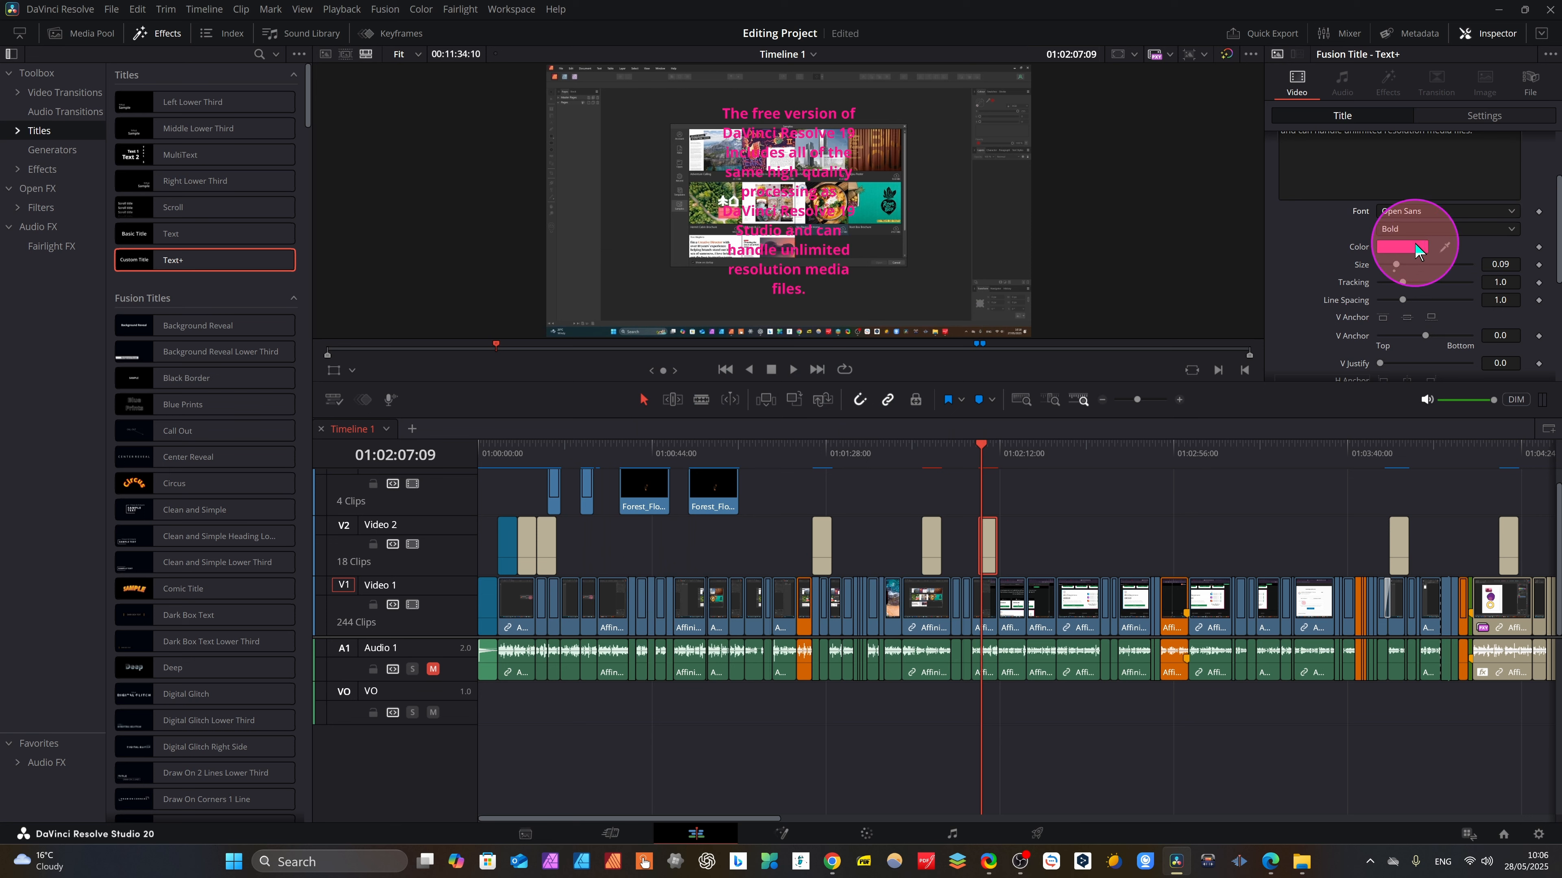
left_click(1415, 250)
left_click(881, 319)
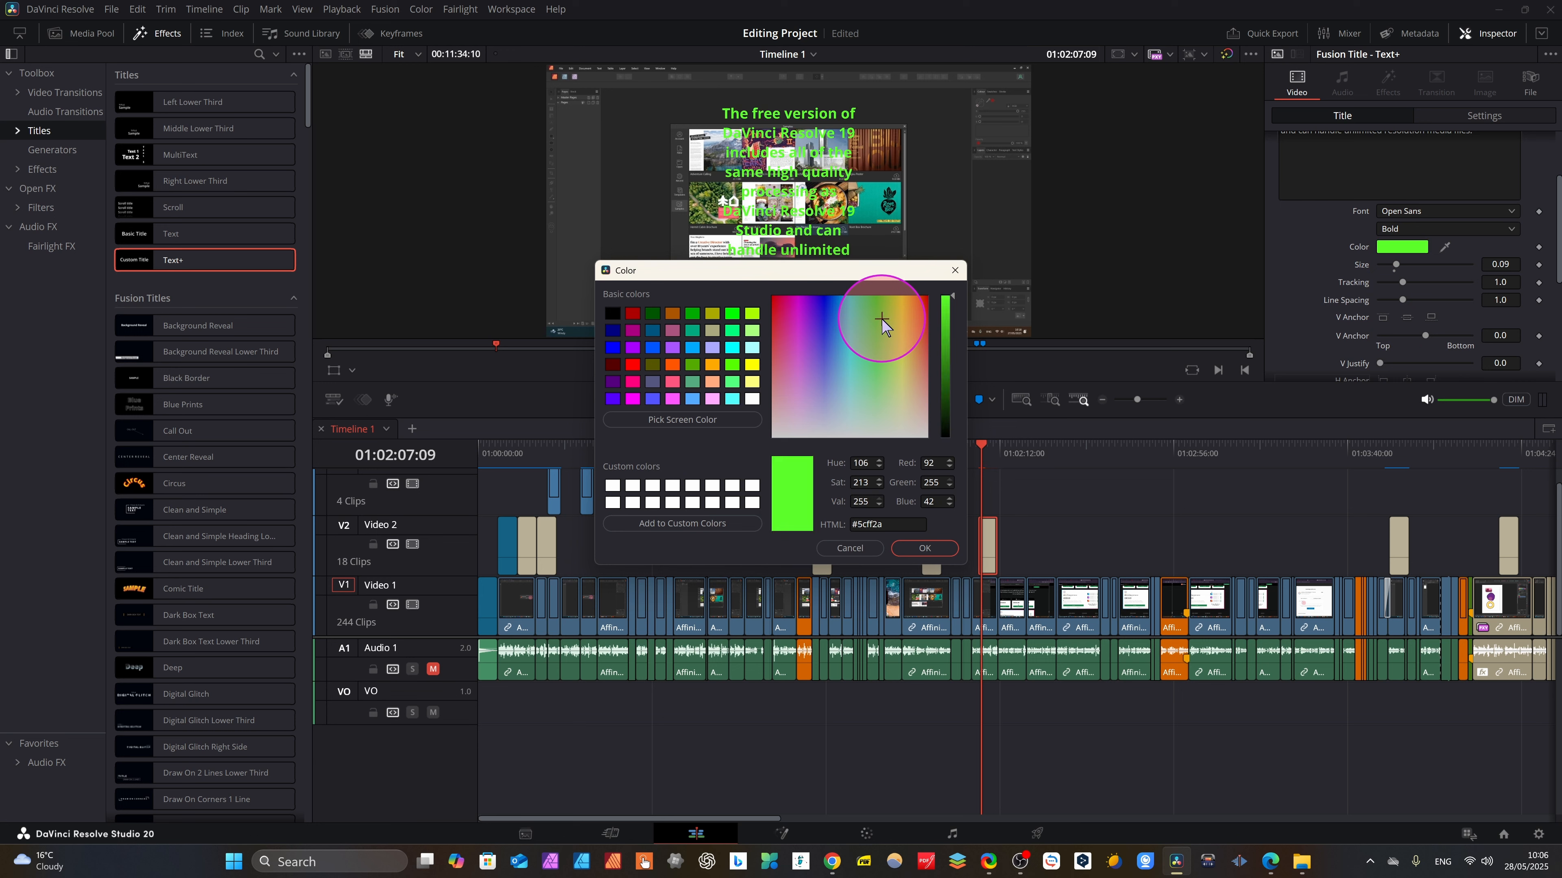
left_click(923, 548)
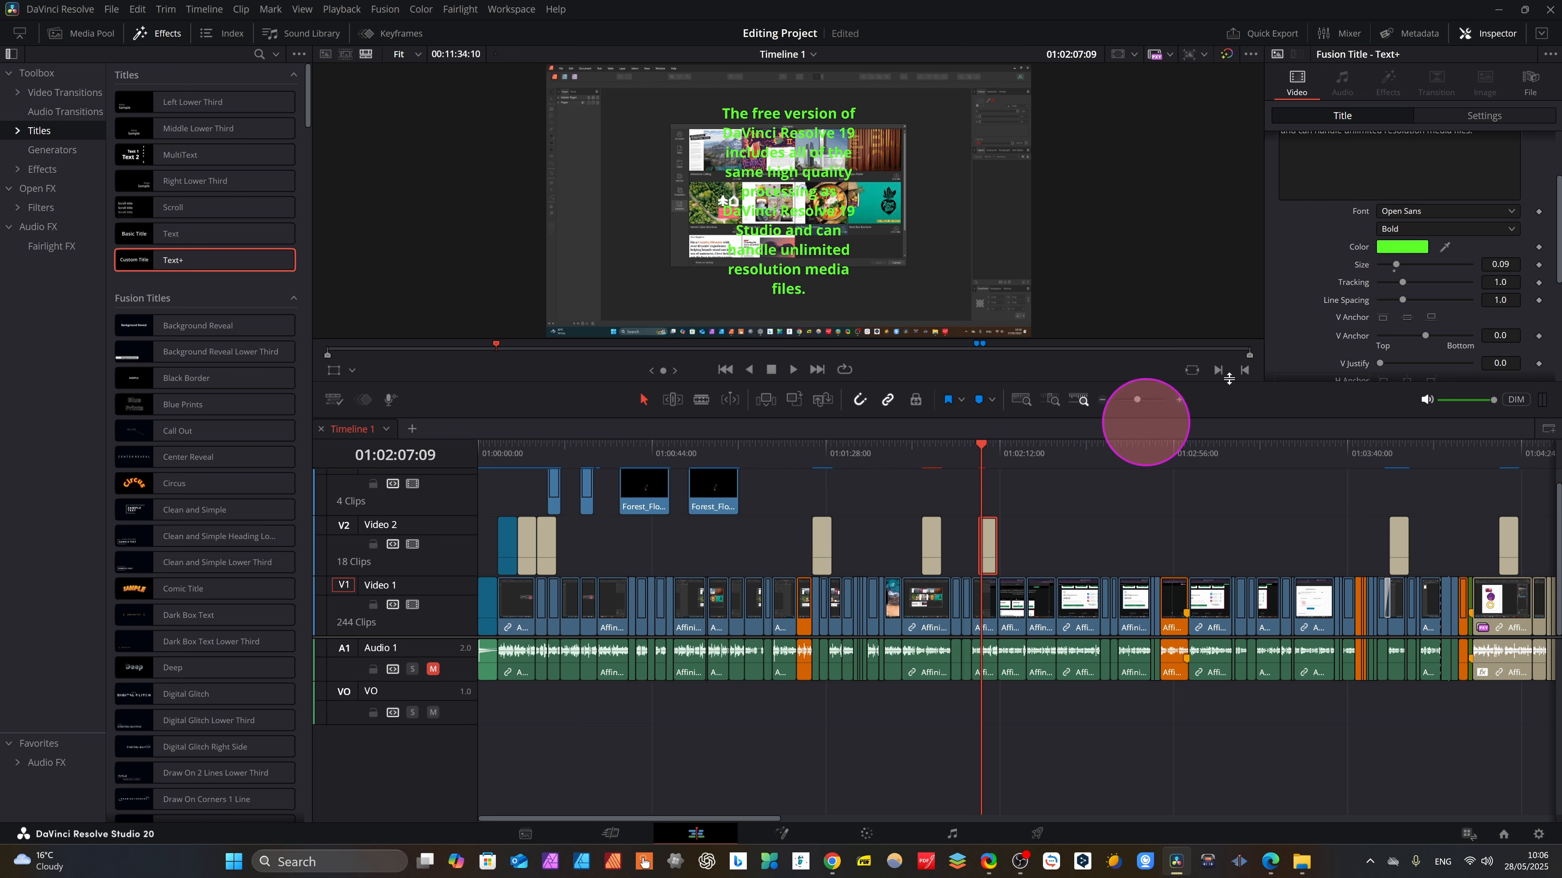
Set the Text+ title's transform zoom to 0.970 and its X position to -1250.
scroll(1501, 332, "down", 3)
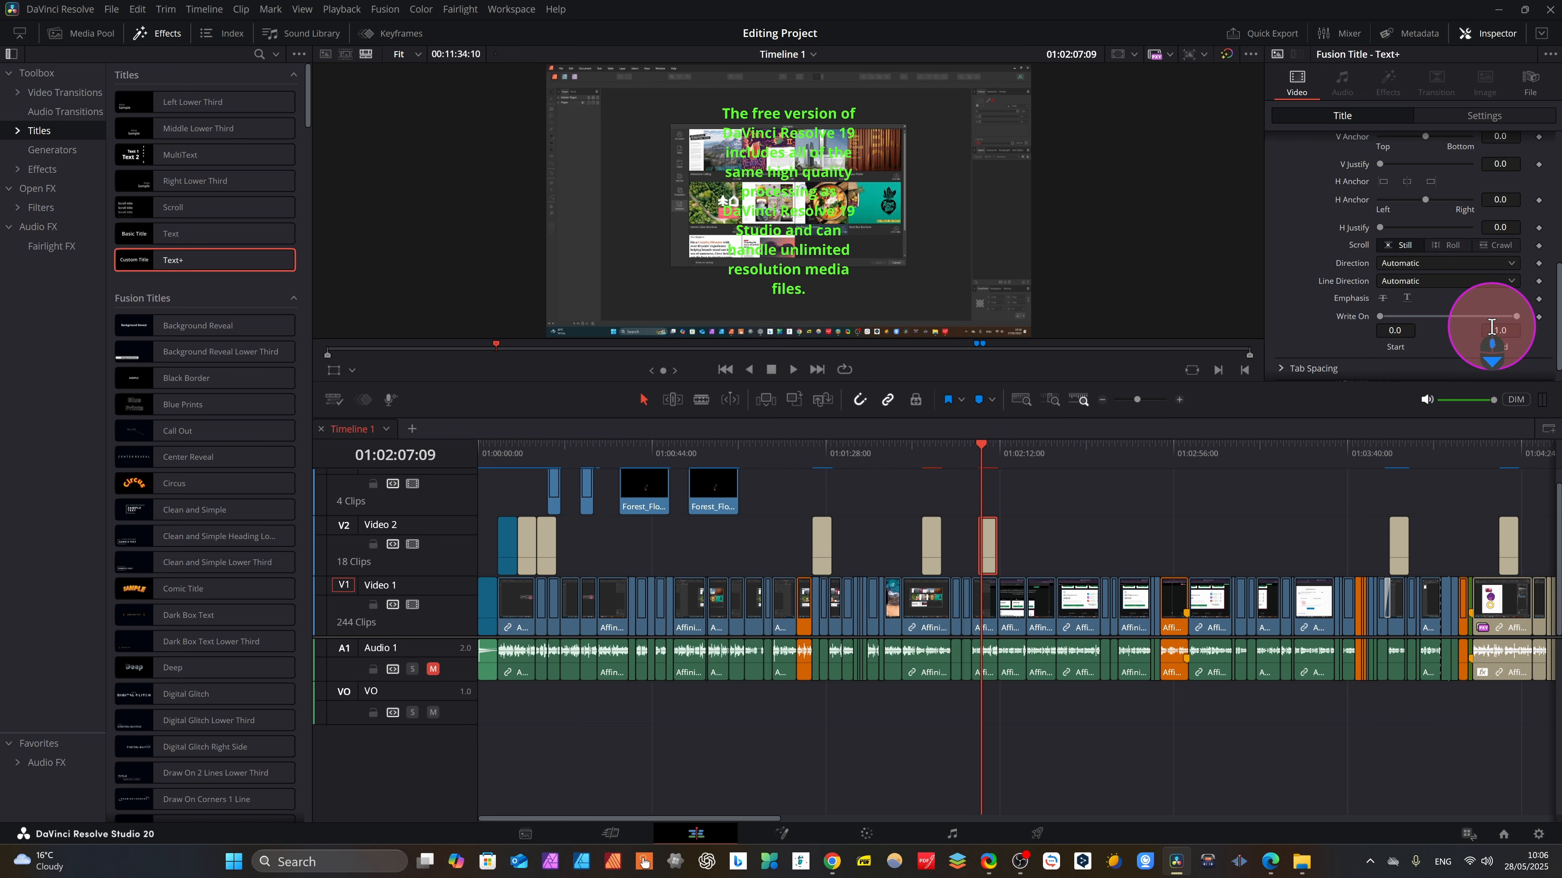
scroll(1492, 326, "up", 1)
left_click(1488, 115)
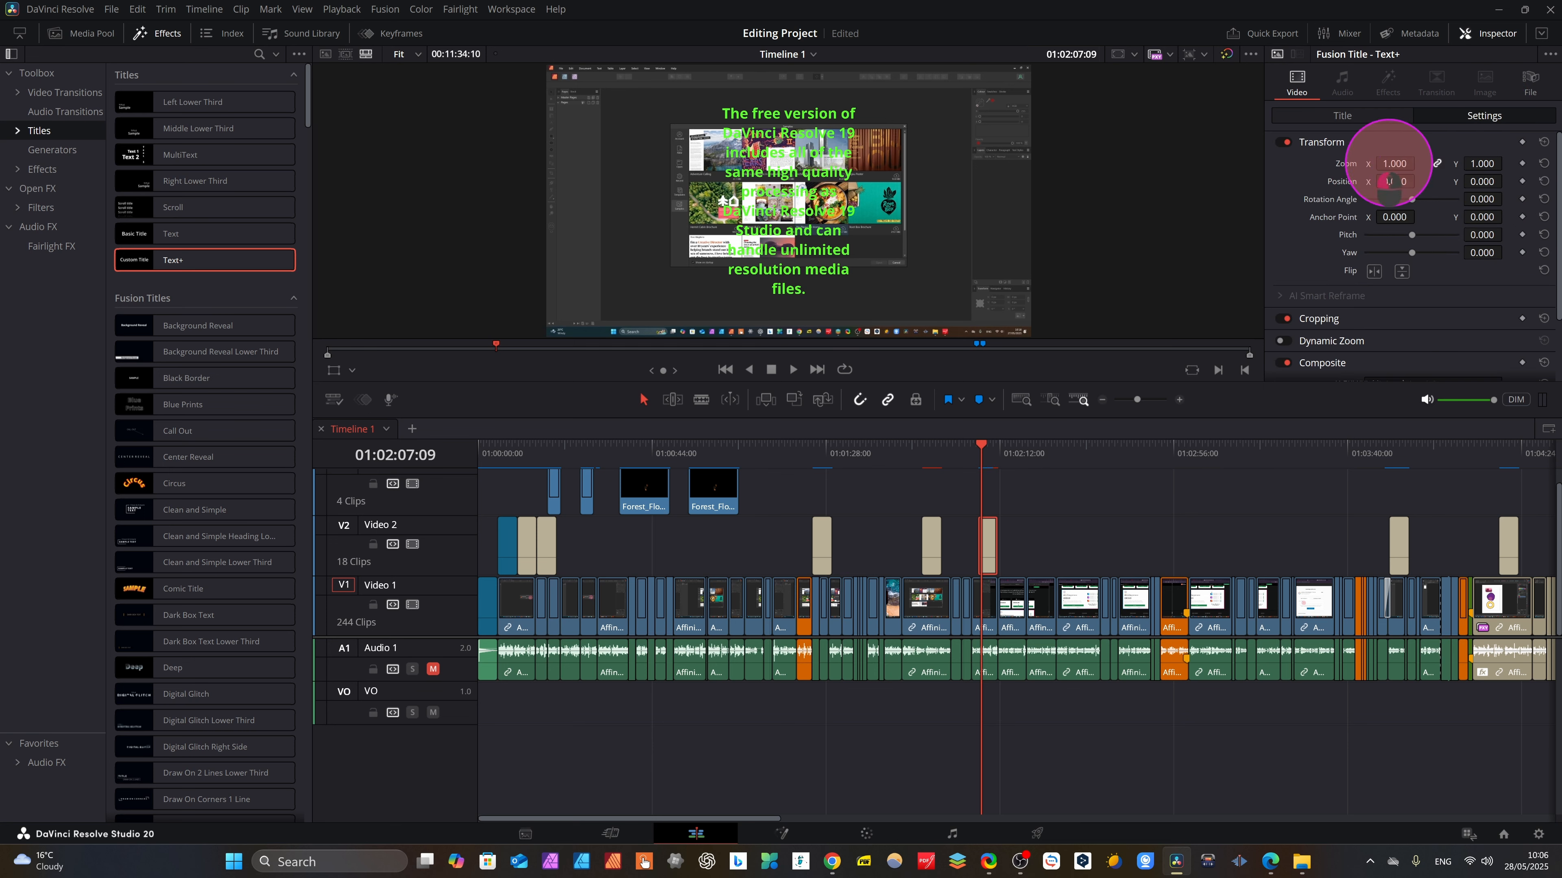
left_click_drag(1387, 183, 492, 274)
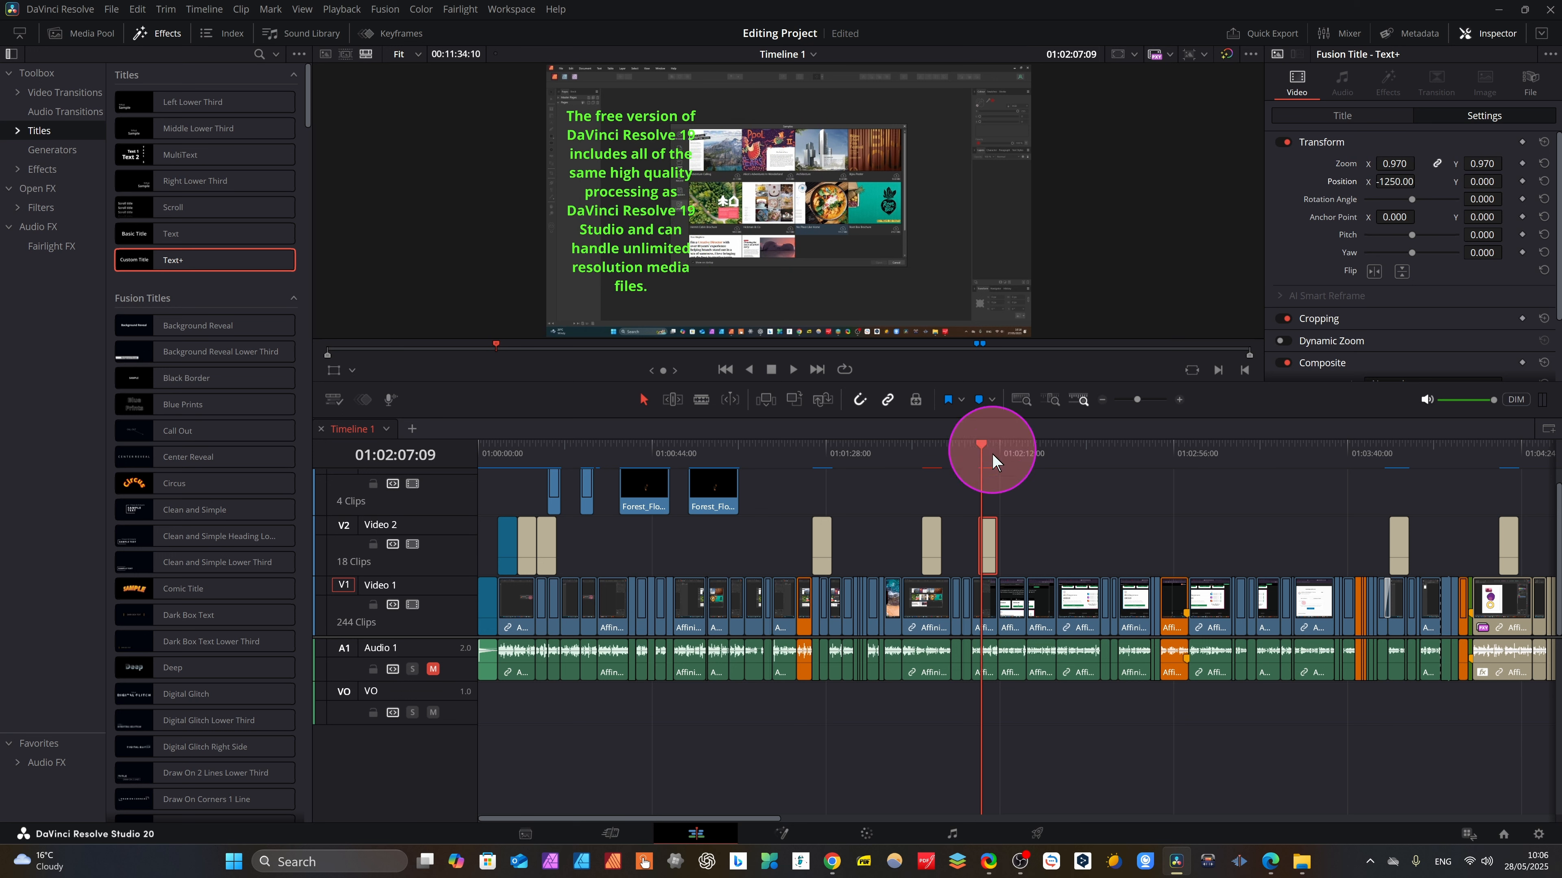
Play and scrub the timeline around 01:02:07 to preview the restyled Text+ title over the footage.
key("space")
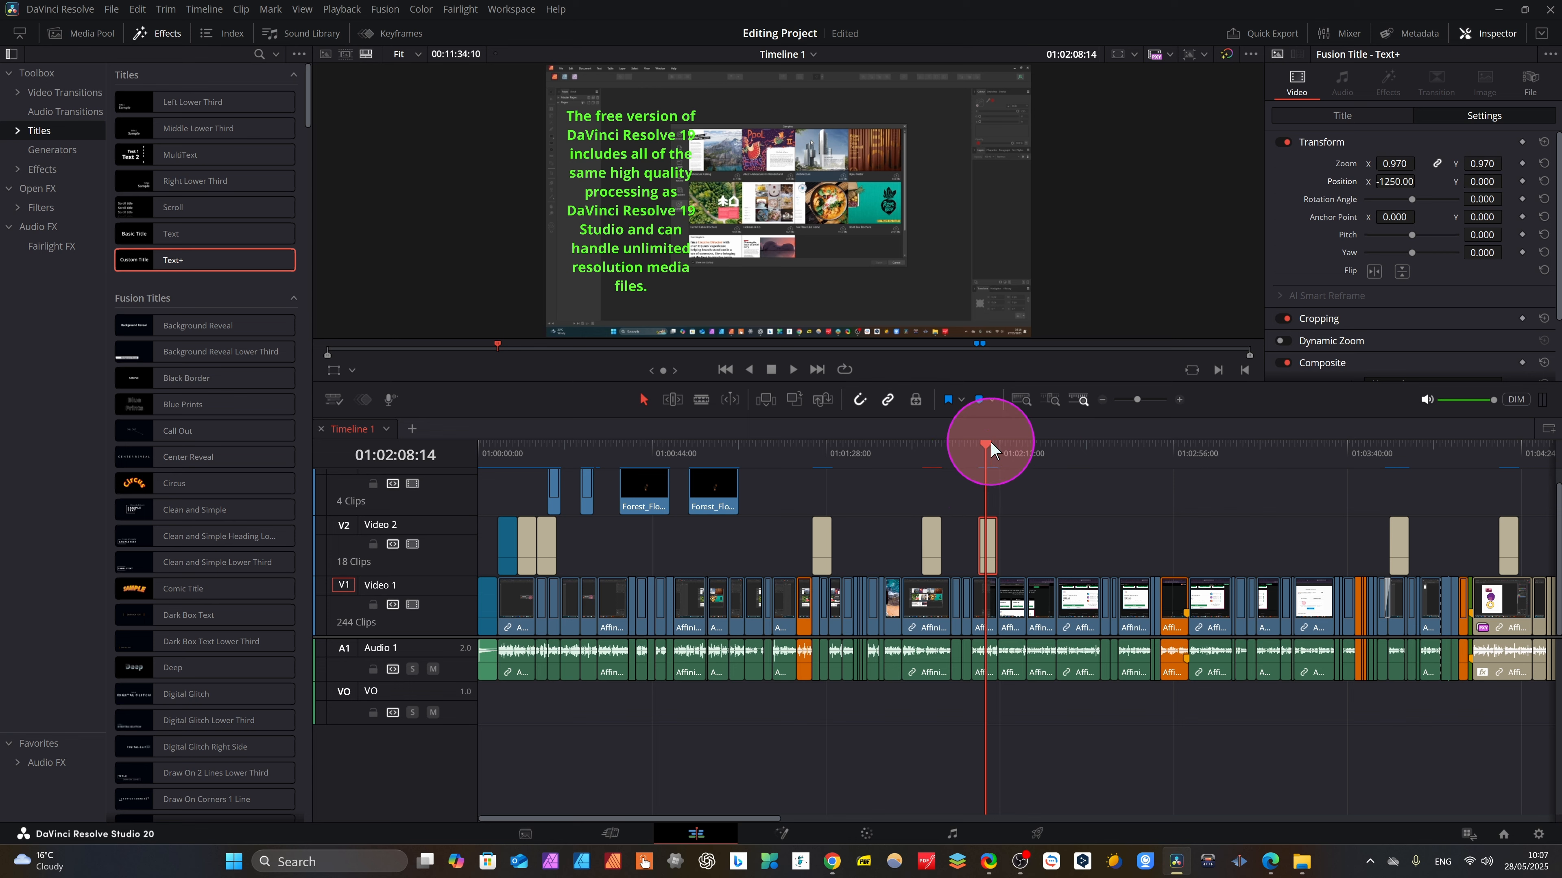
left_click_drag(994, 448, 1016, 460)
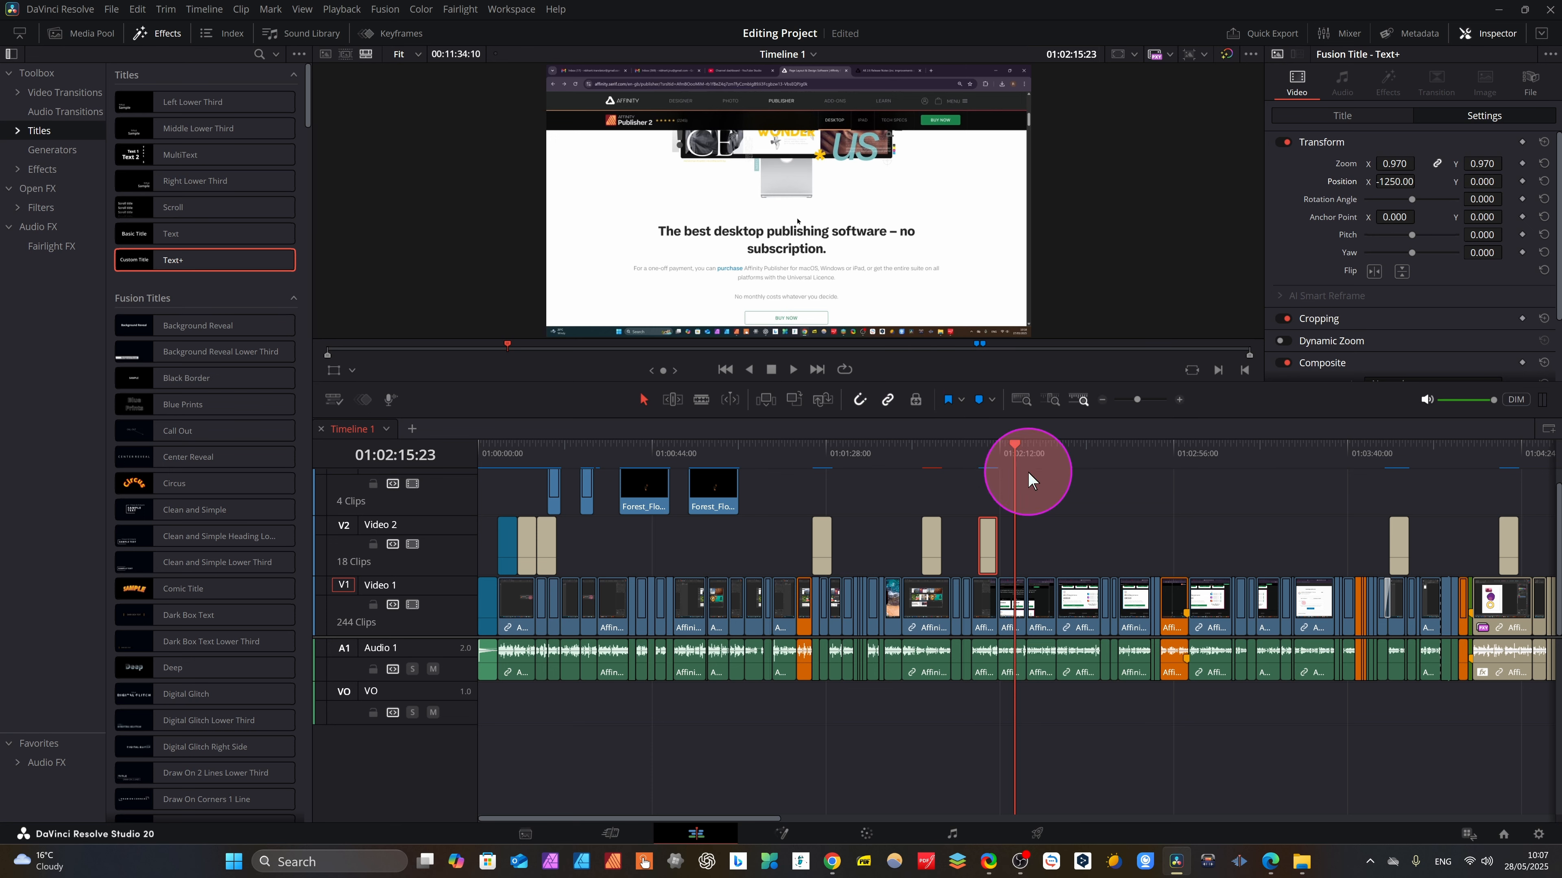
left_click(980, 479)
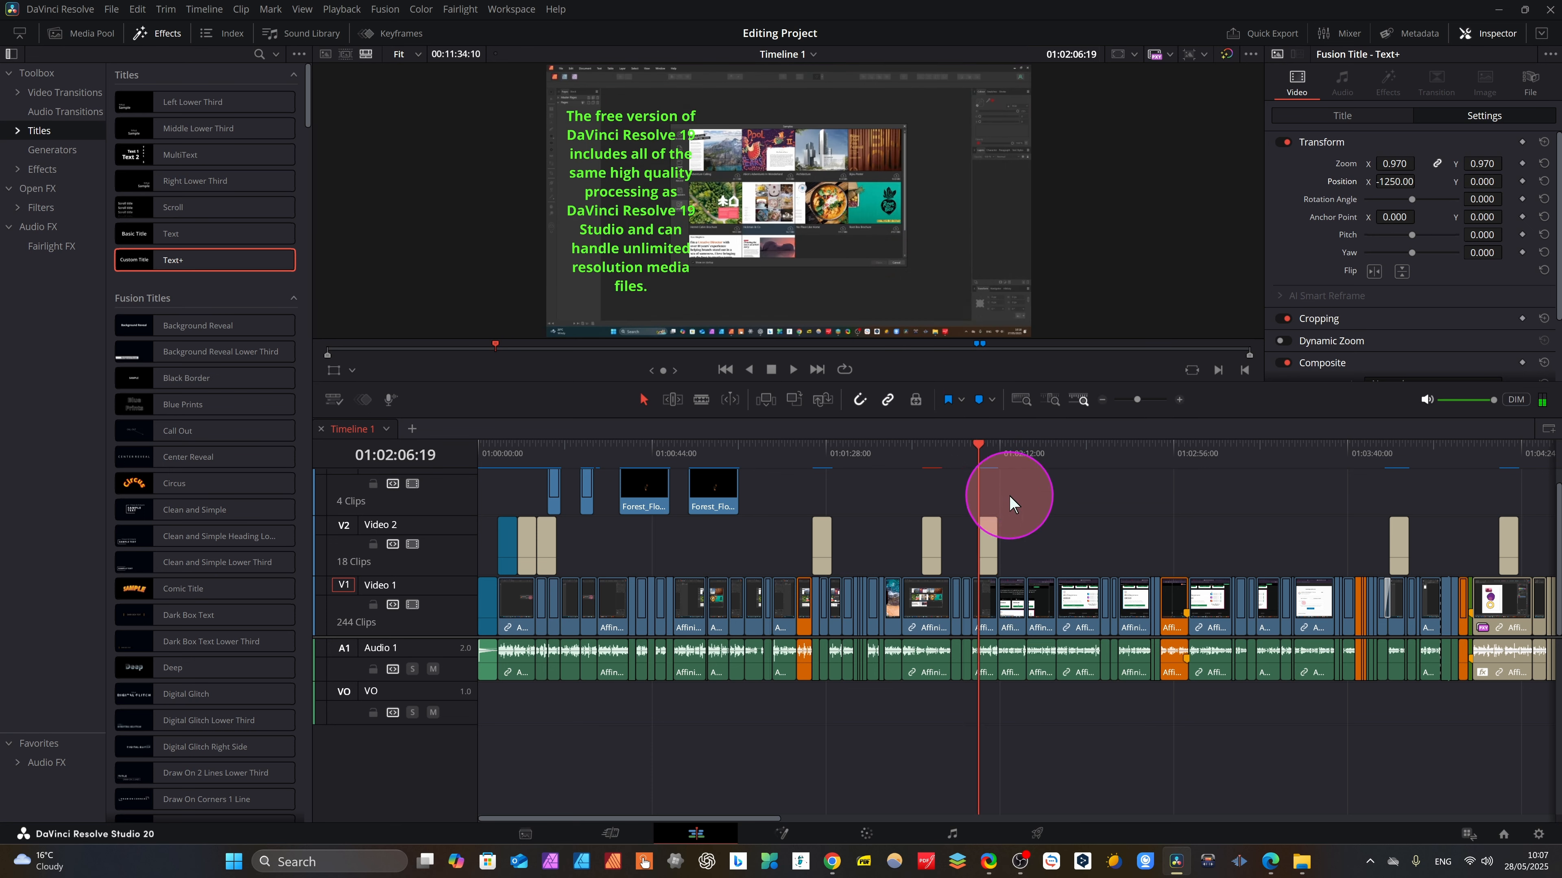
left_click(987, 451)
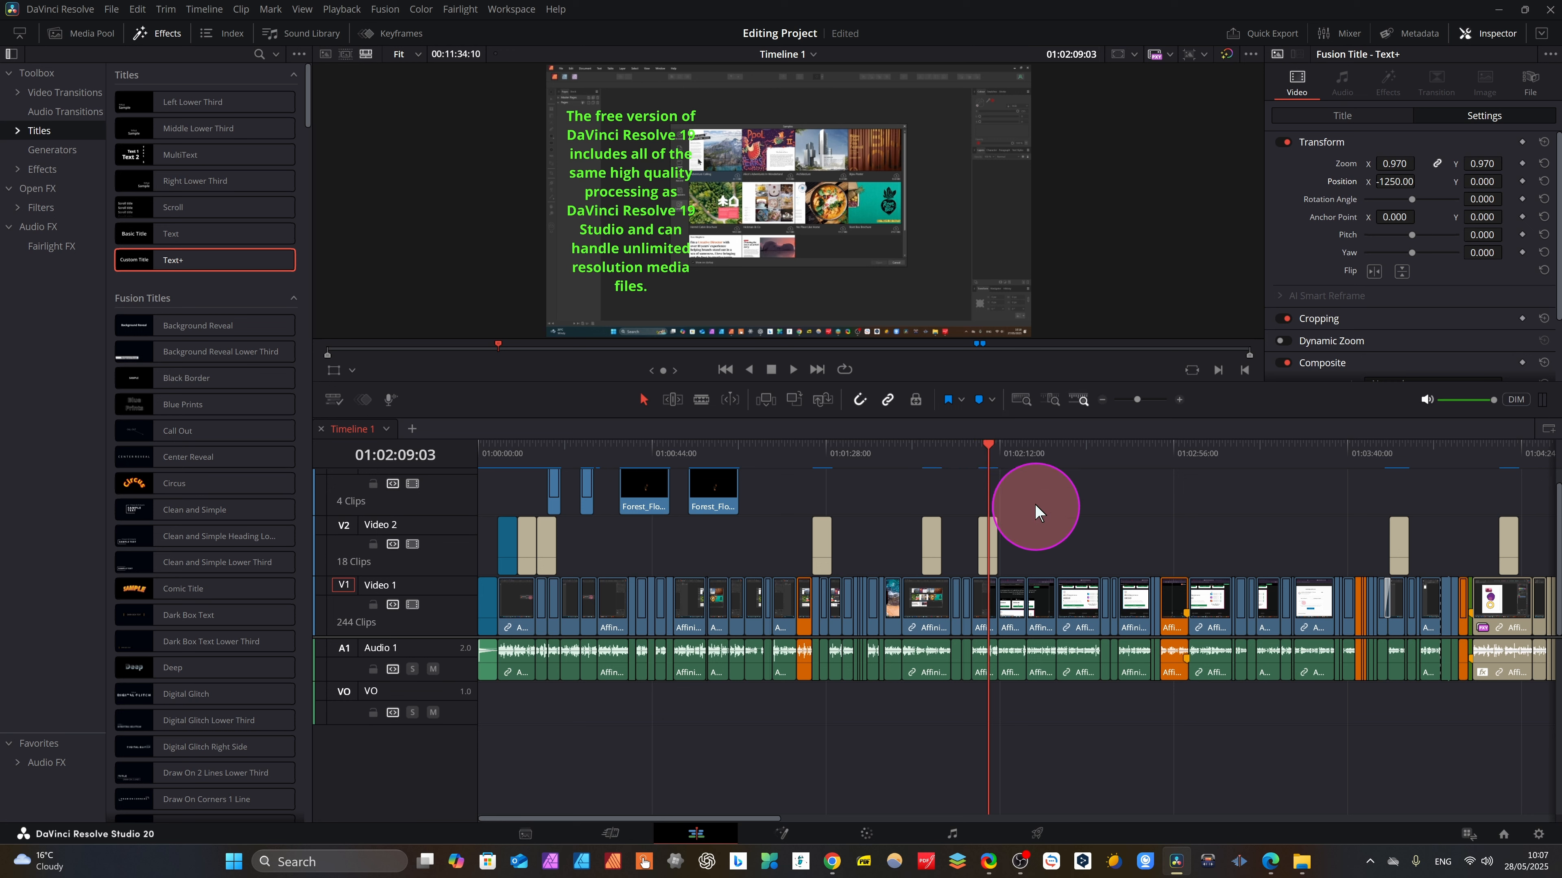
left_click(978, 452)
left_click(1014, 475)
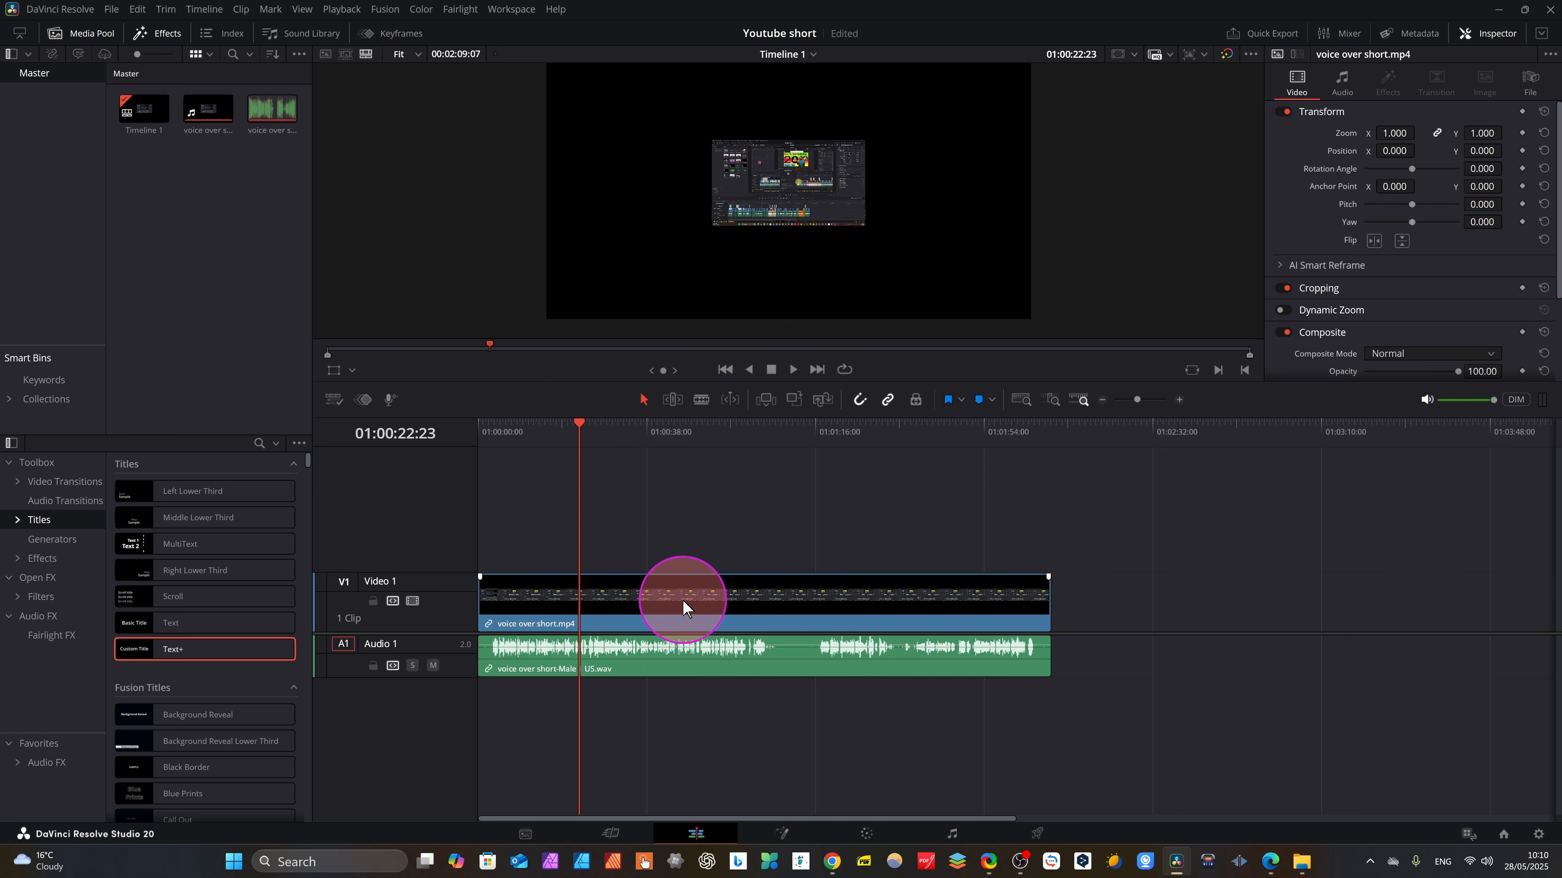
right_click(682, 599)
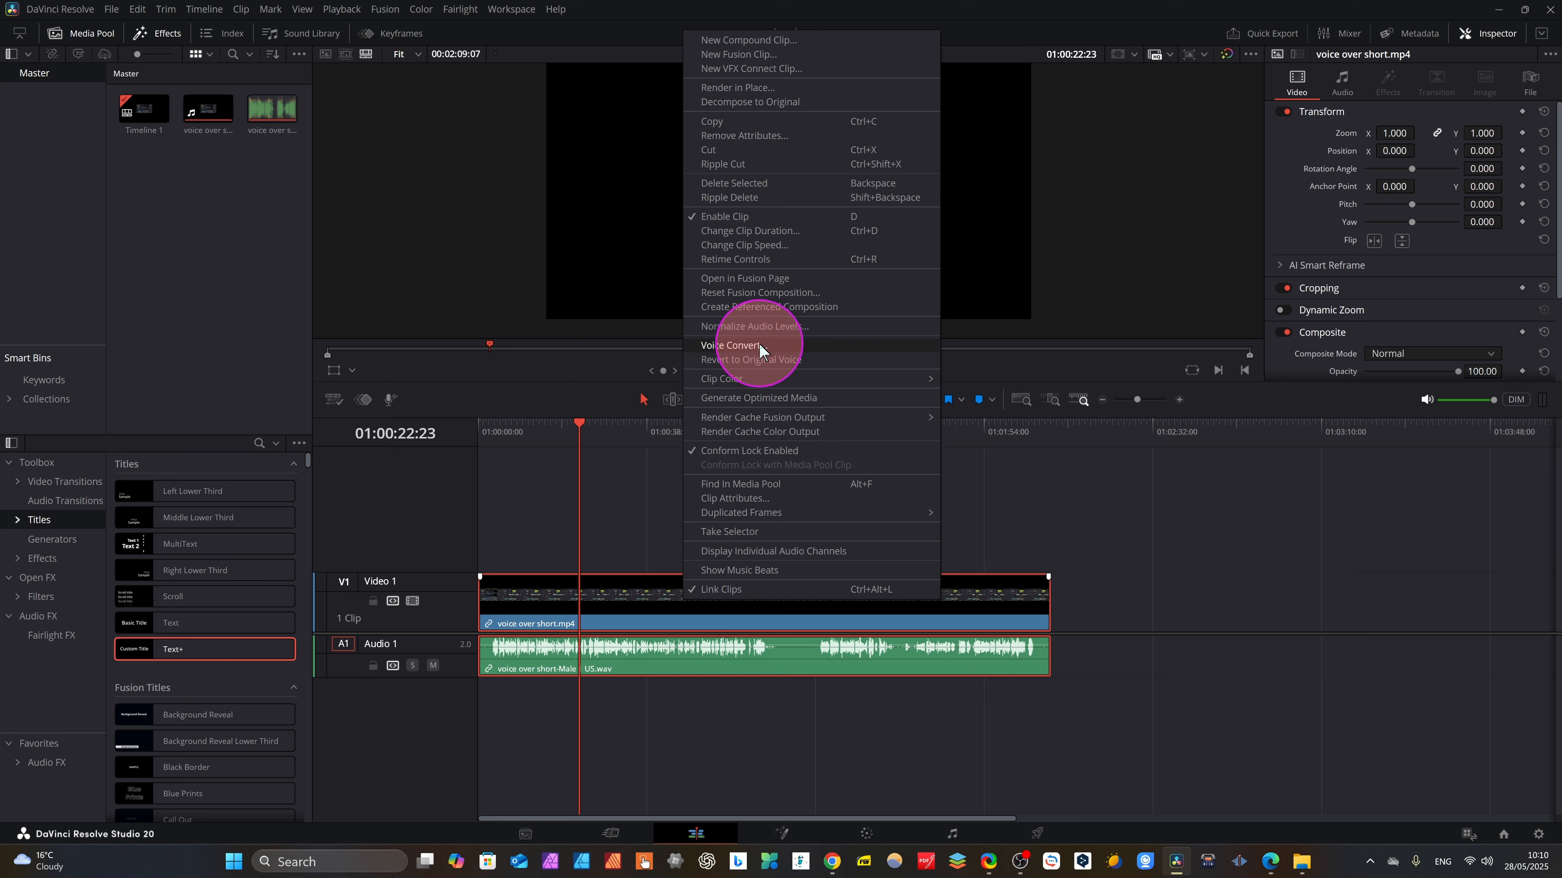
left_click(732, 344)
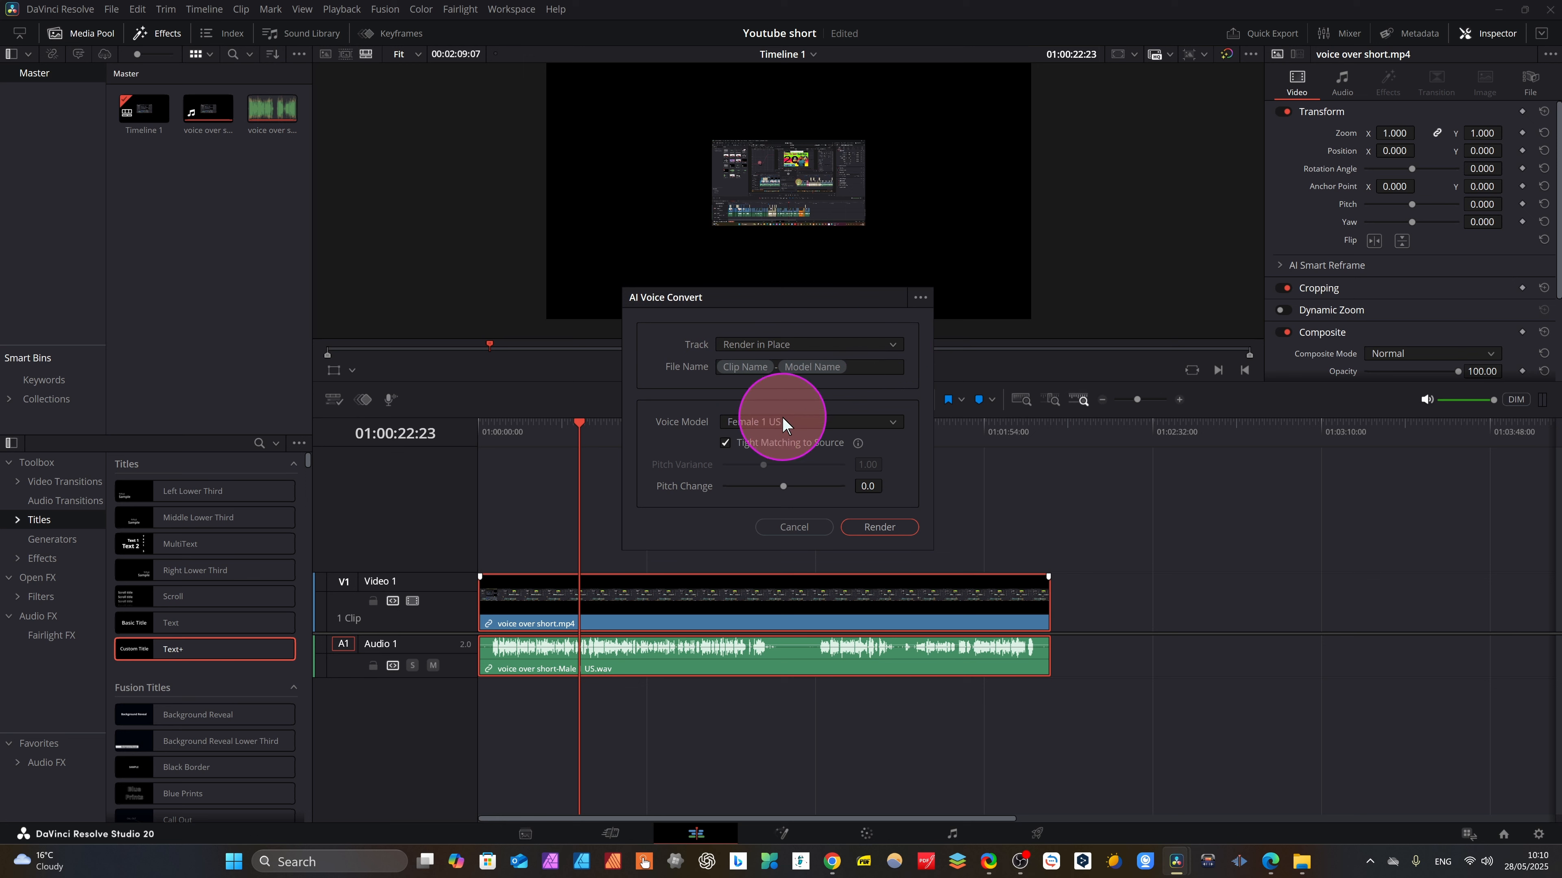
left_click(889, 425)
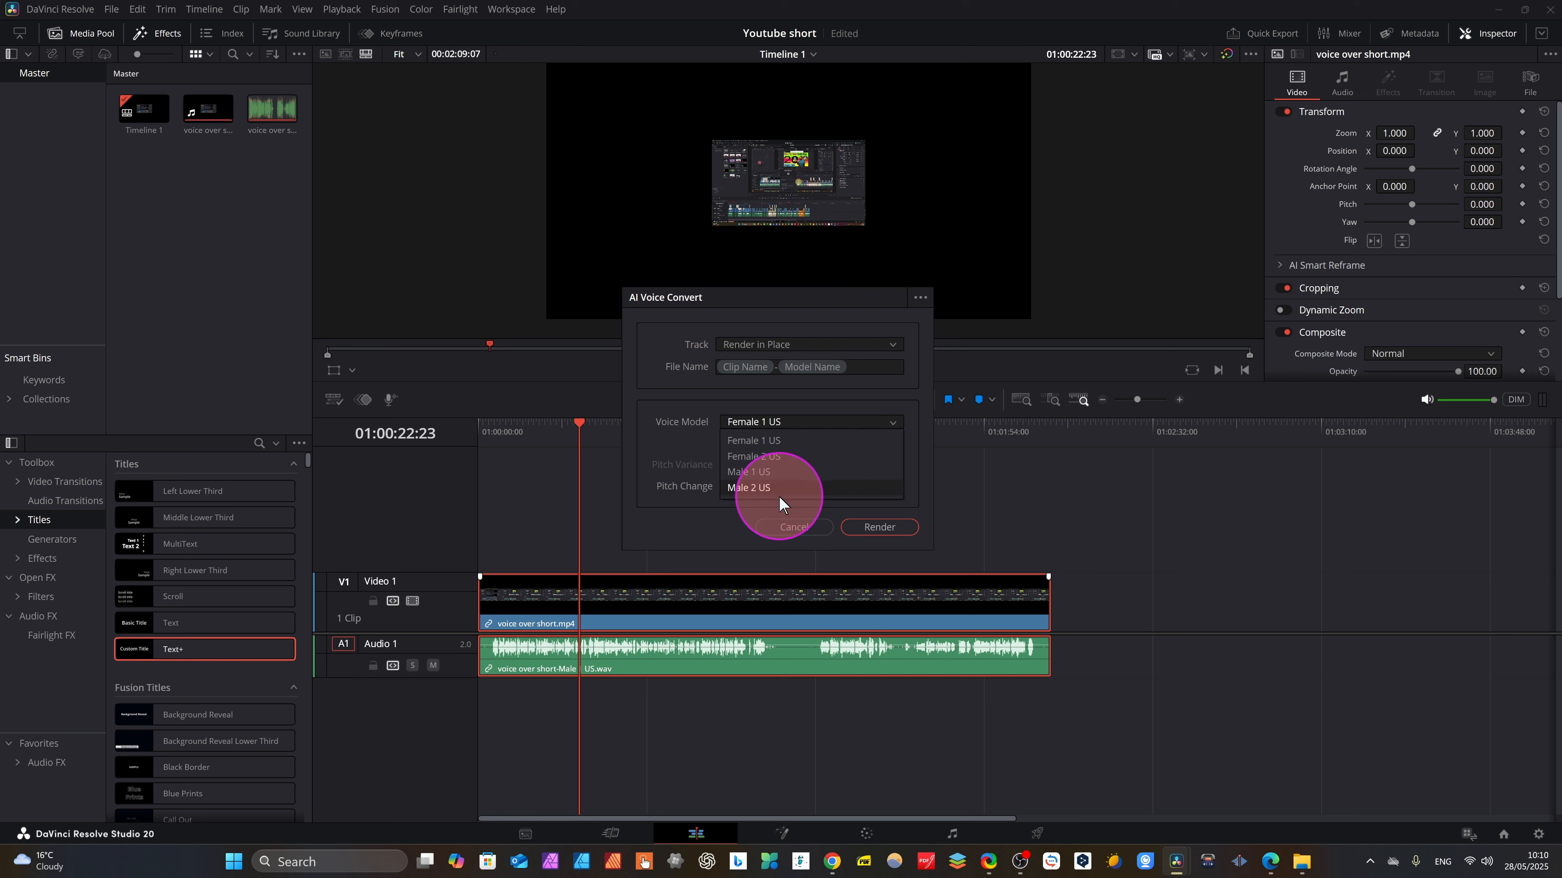
left_click(759, 472)
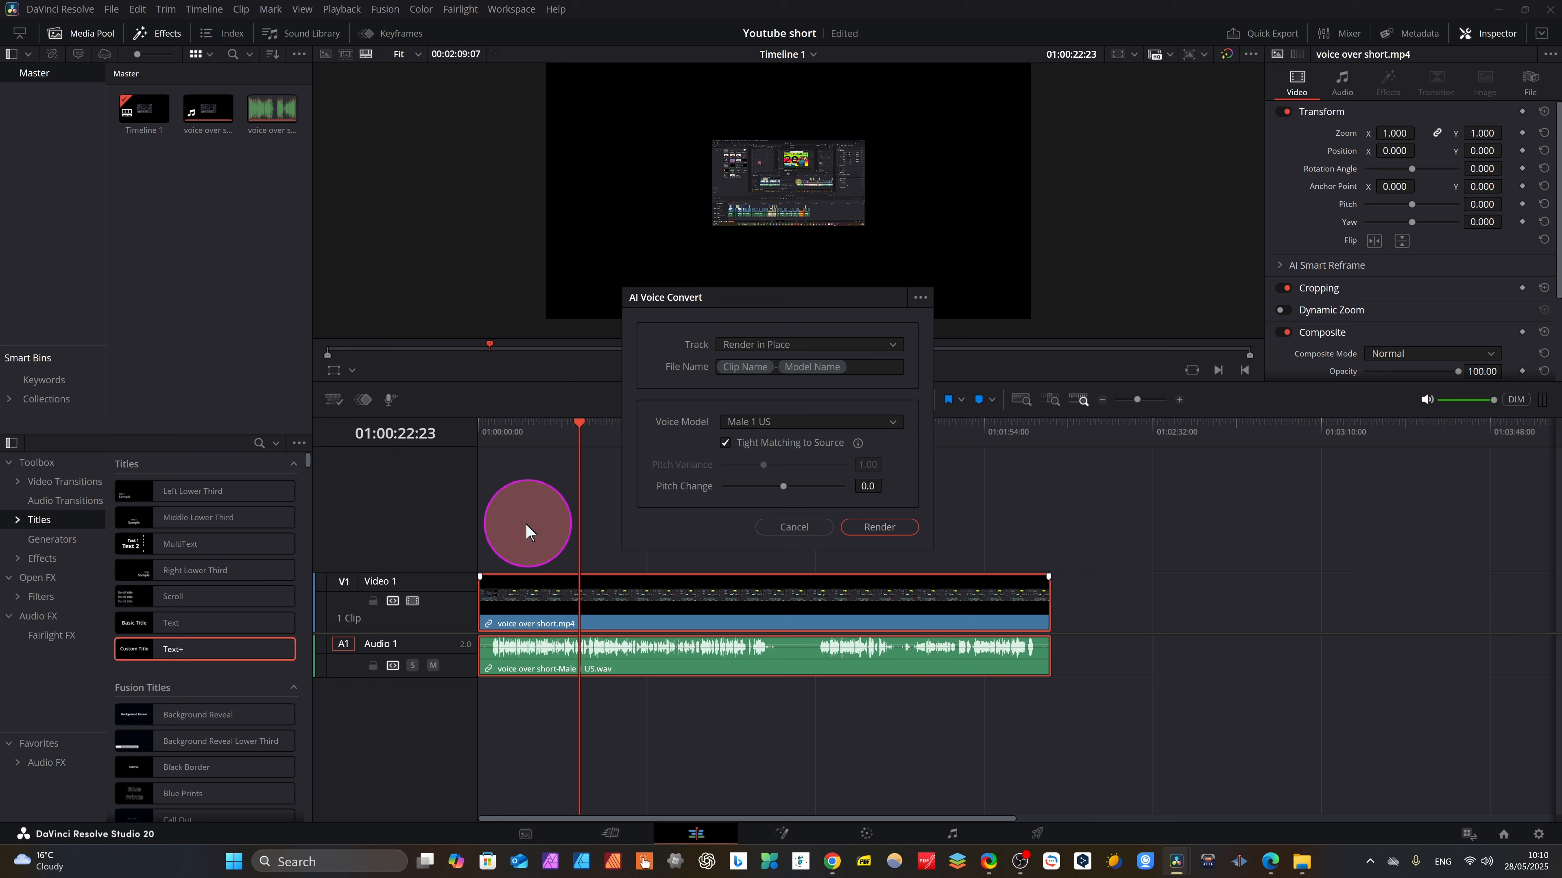
left_click(794, 527)
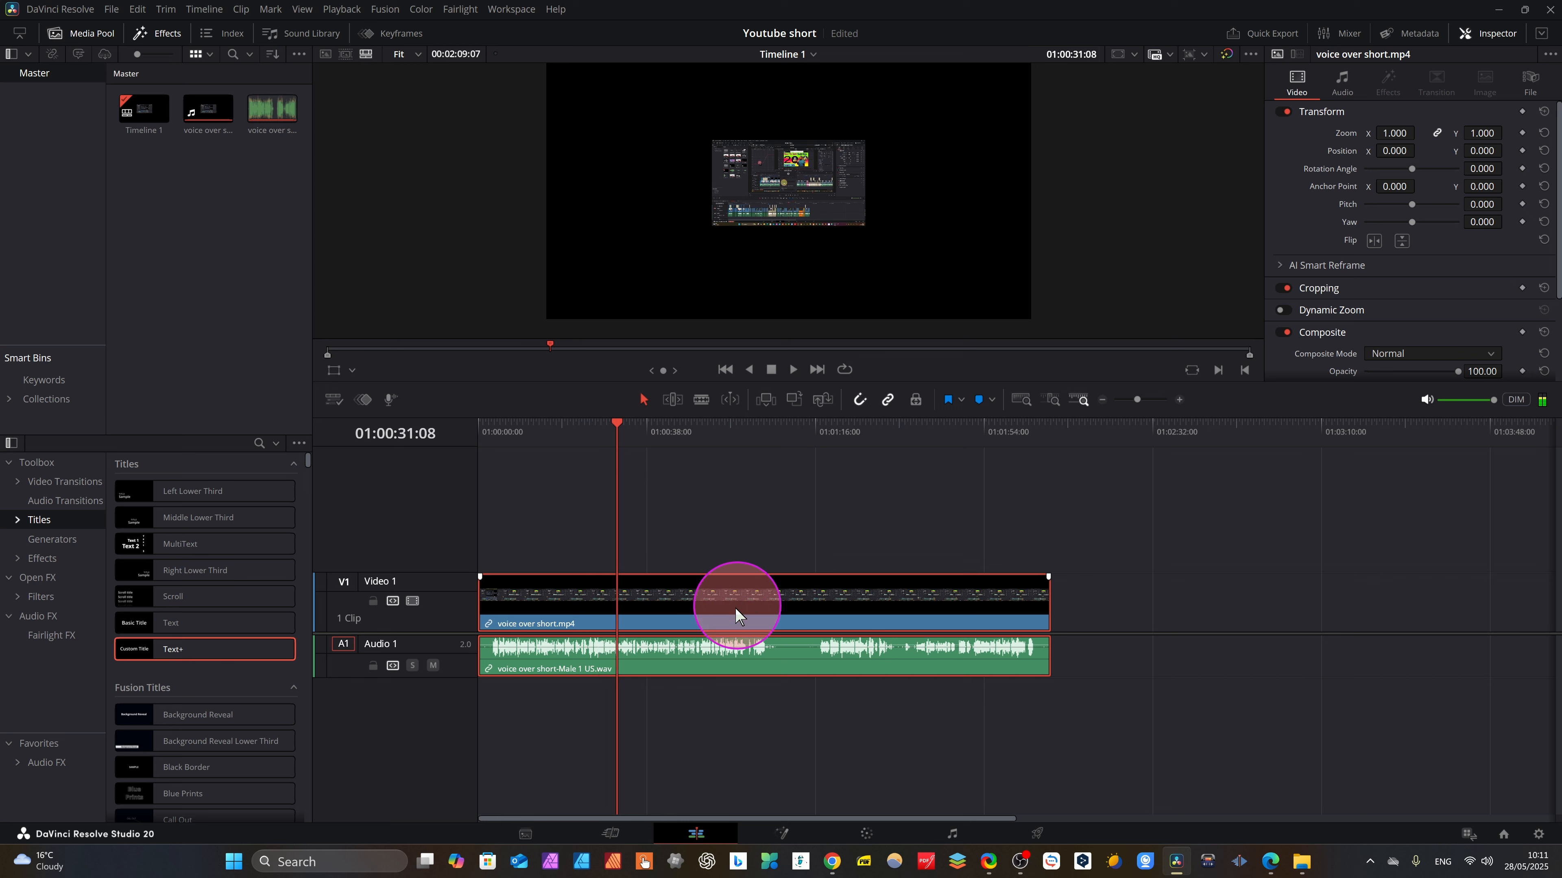
Try to convert the voice-over clip's voice in place with the Female 1 US model and Tight Matching to Source.
left_click(678, 645)
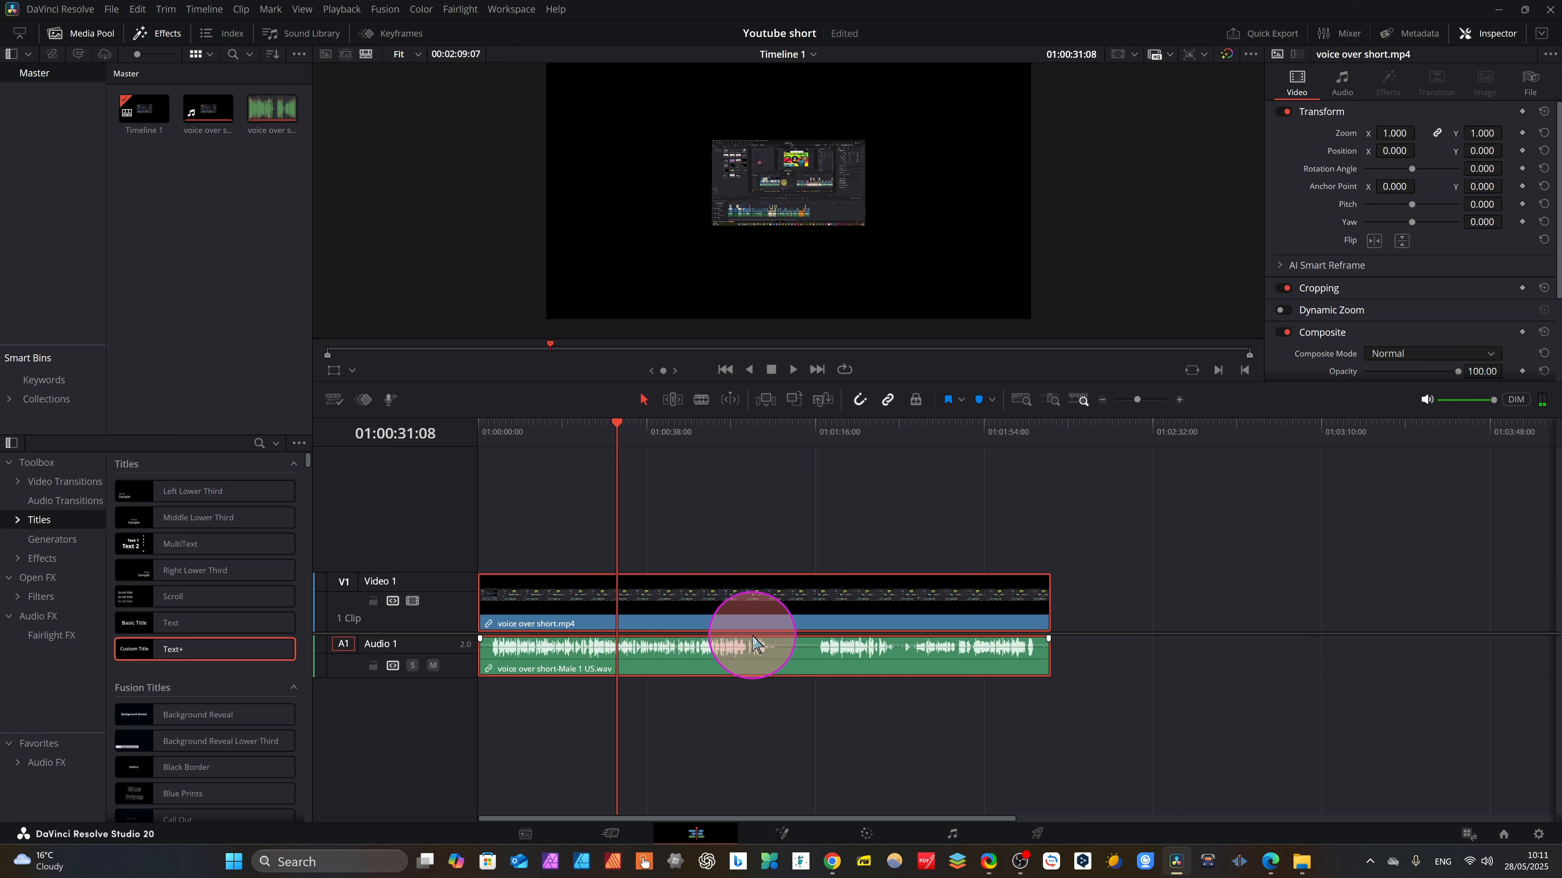
right_click(719, 624)
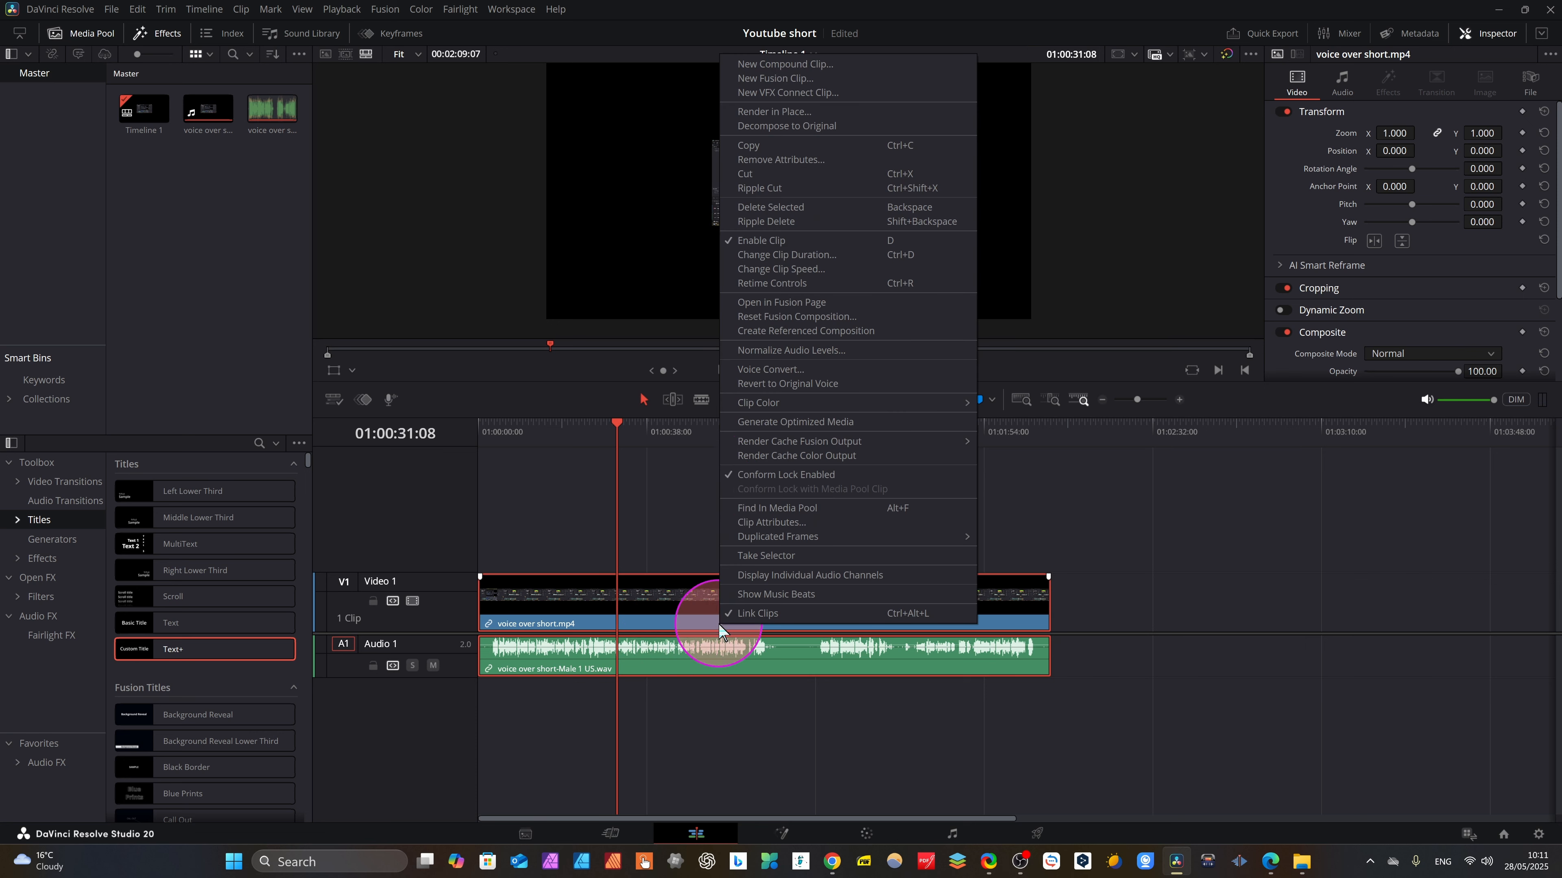
left_click(813, 367)
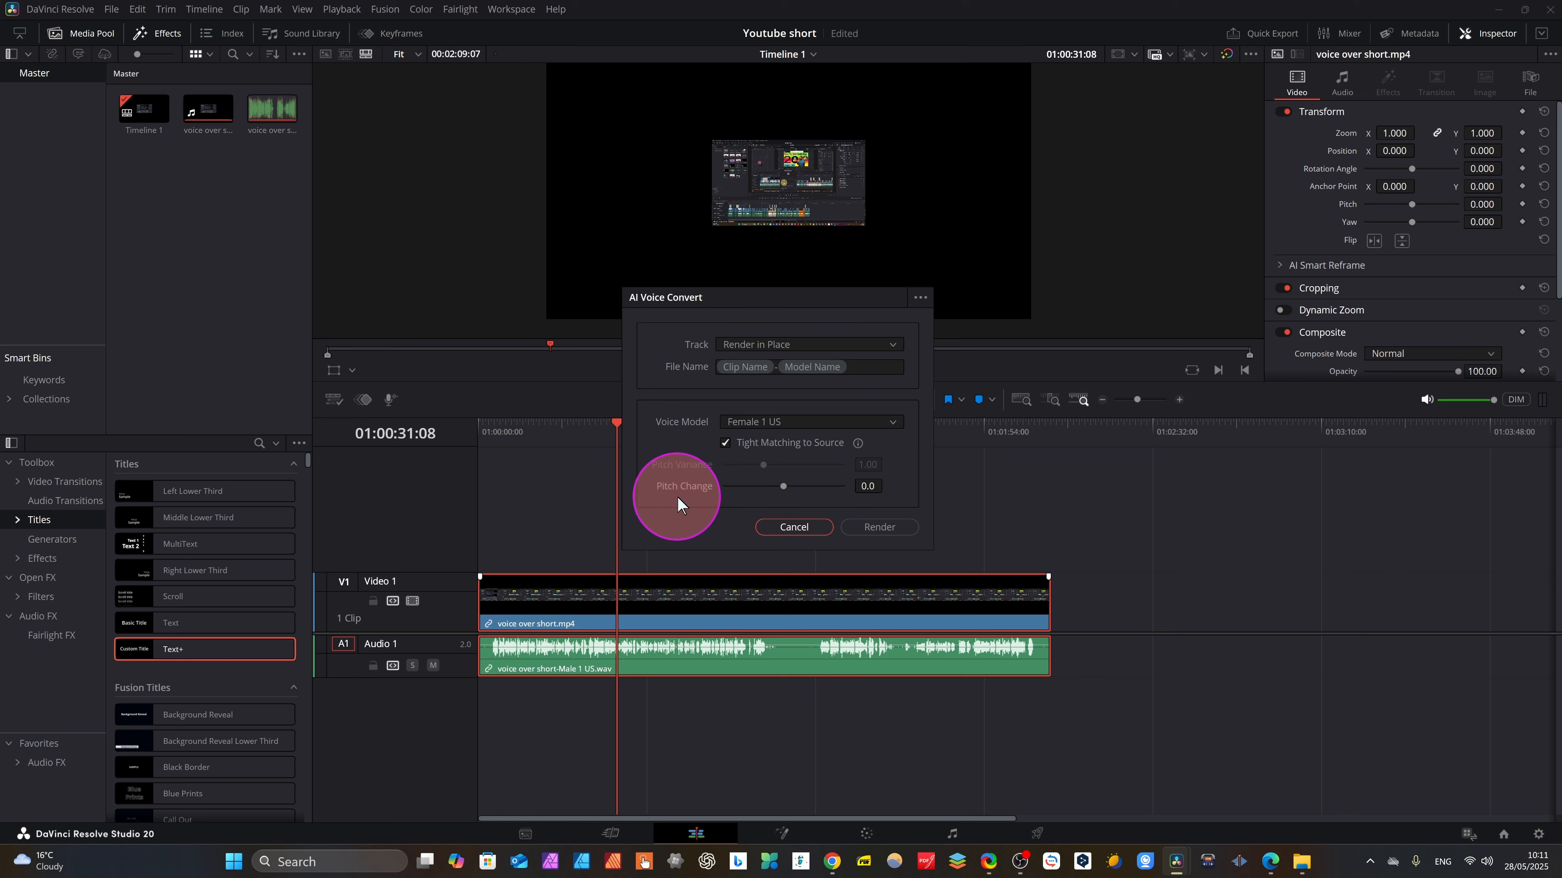
left_click(880, 527)
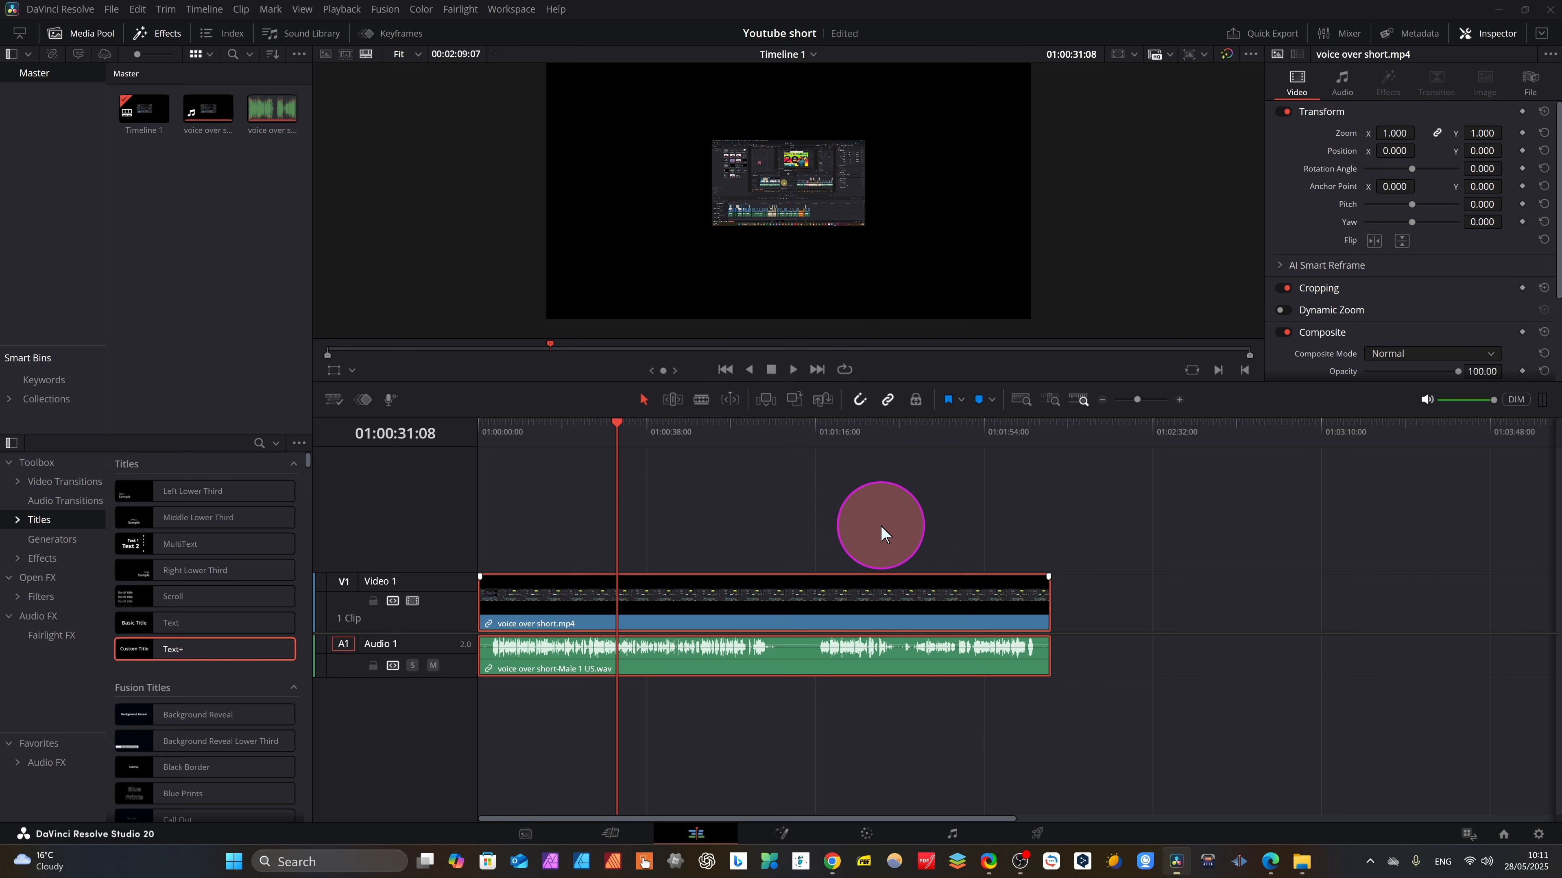
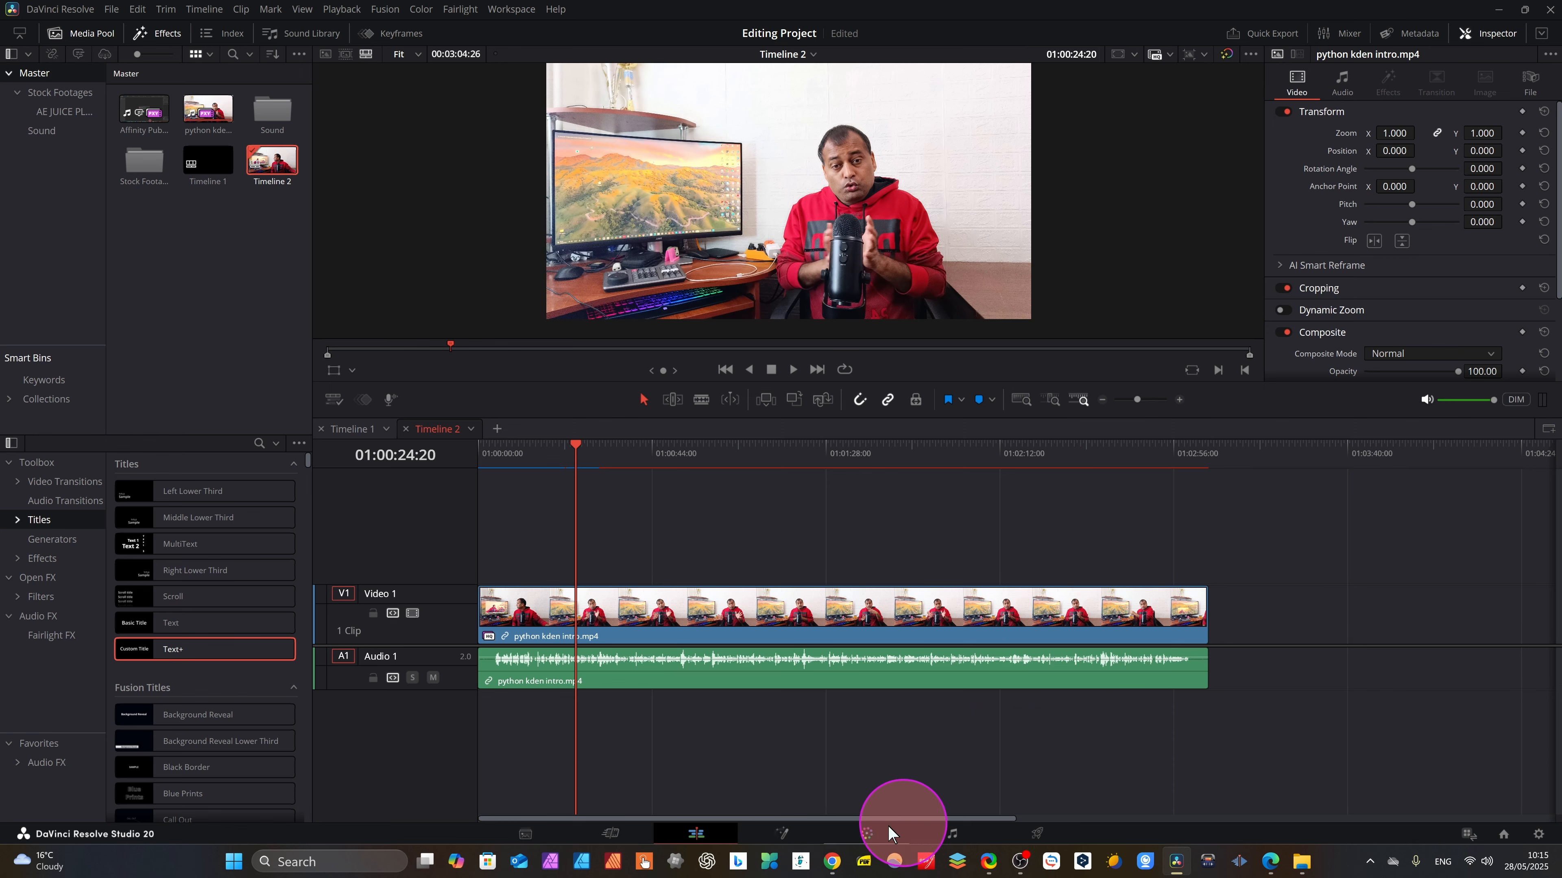
Switch to the Color page and compare the Color Warper's Hue - Saturation and Chroma - Luma modes, ending on Chroma Warp.
left_click(869, 834)
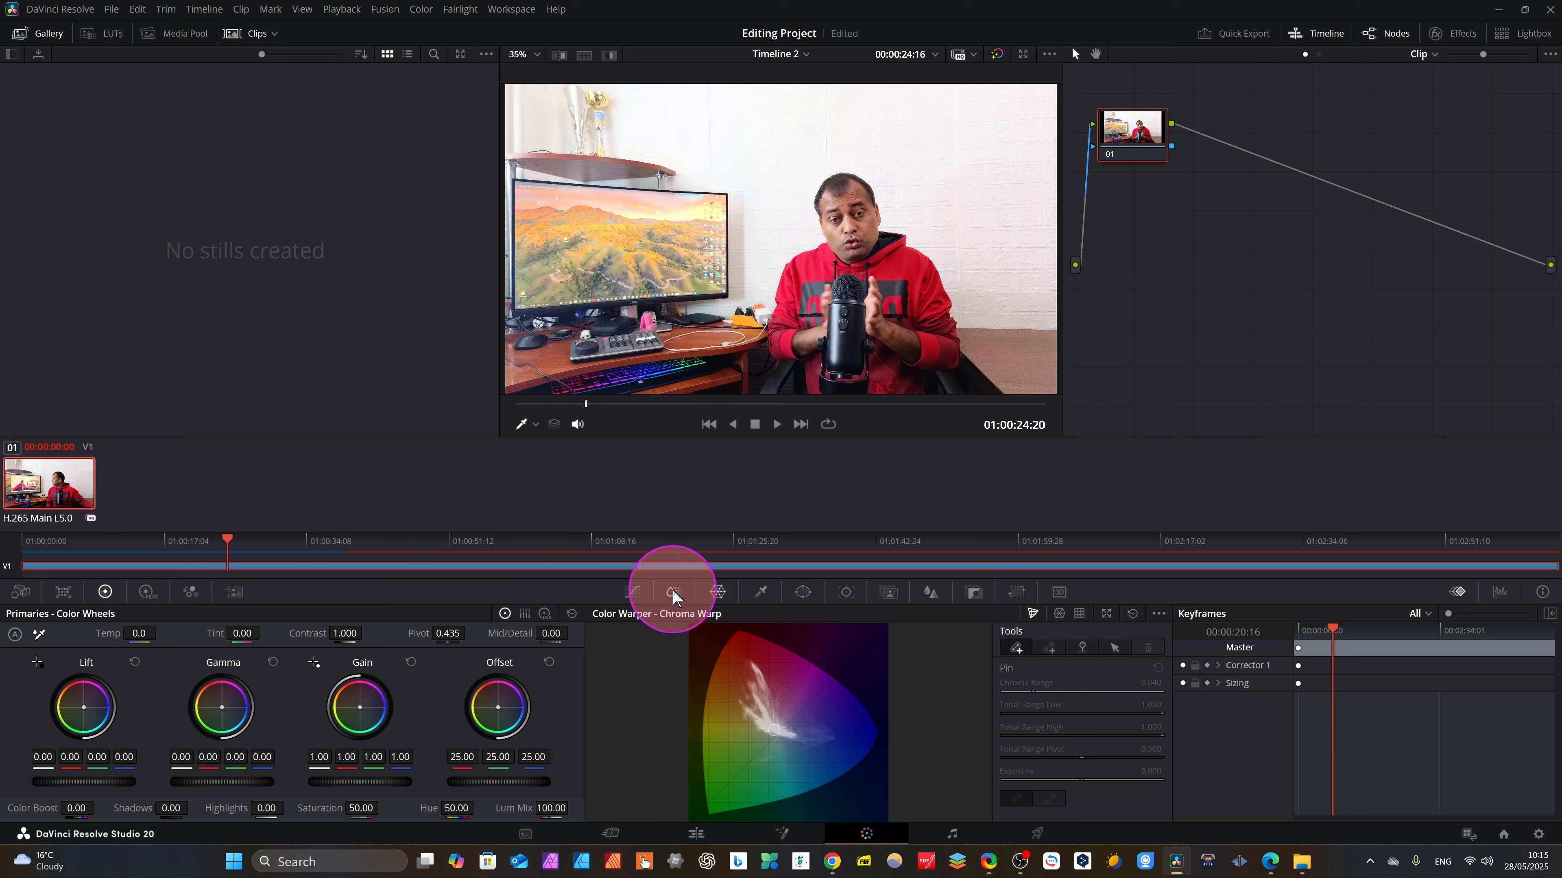
left_click(1058, 615)
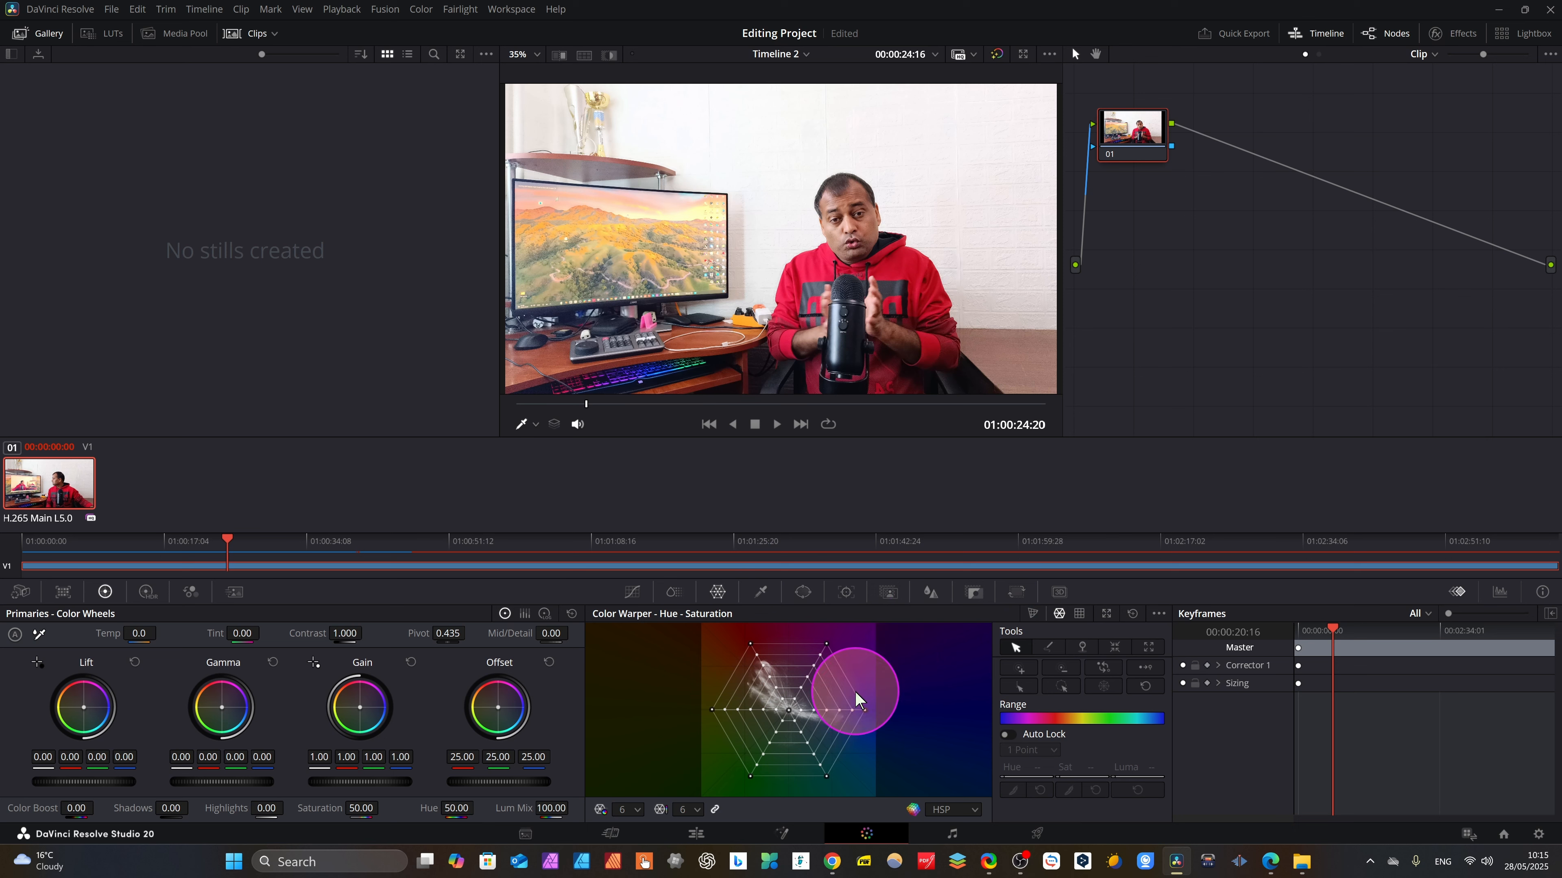
left_click(1078, 618)
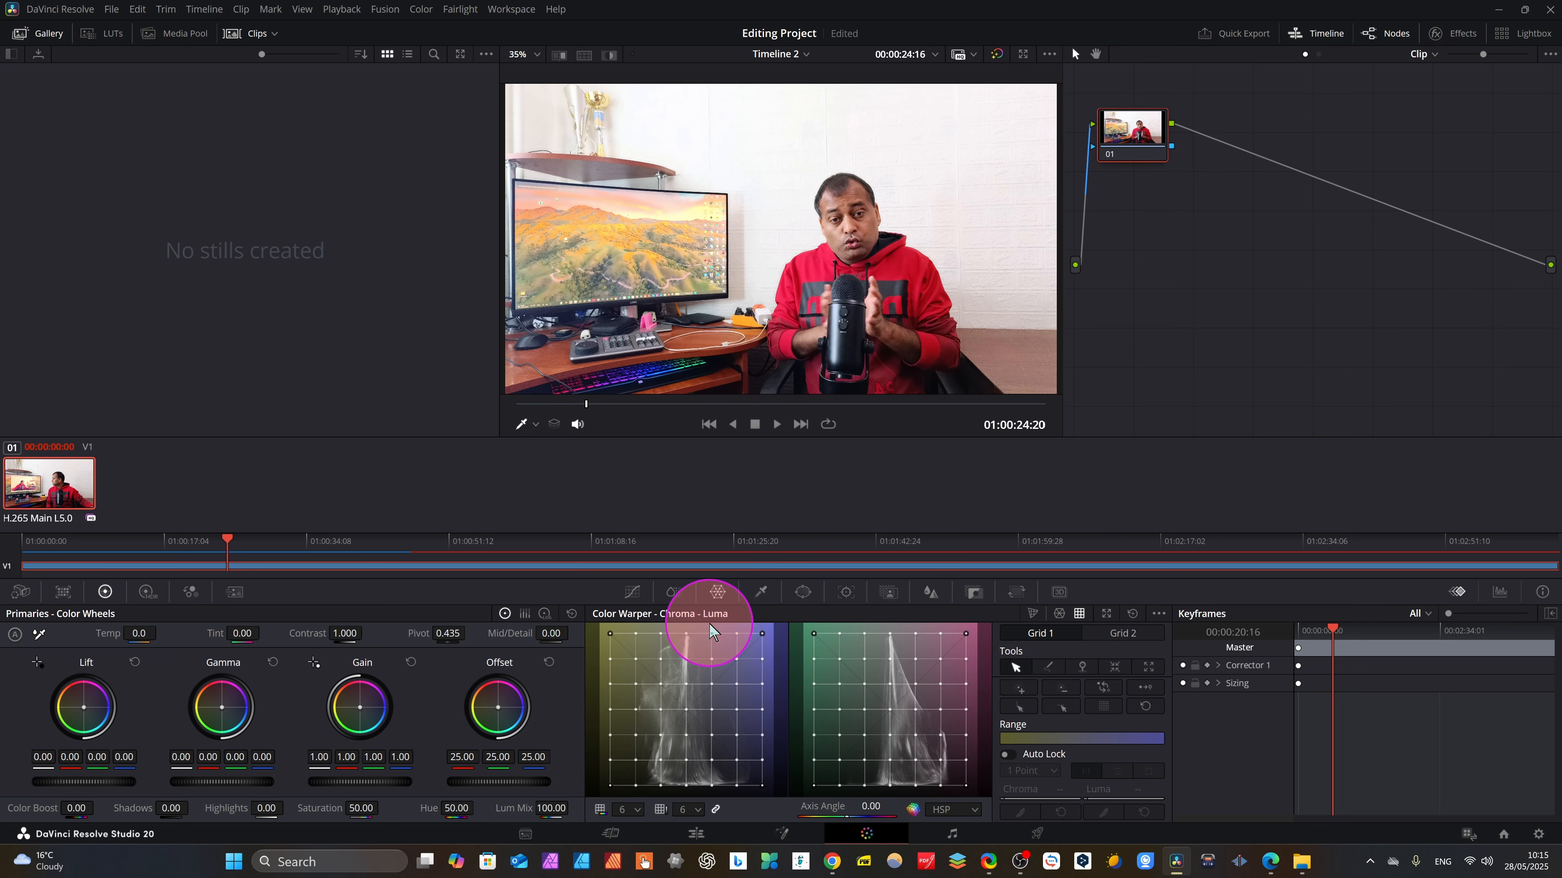
left_click(1059, 614)
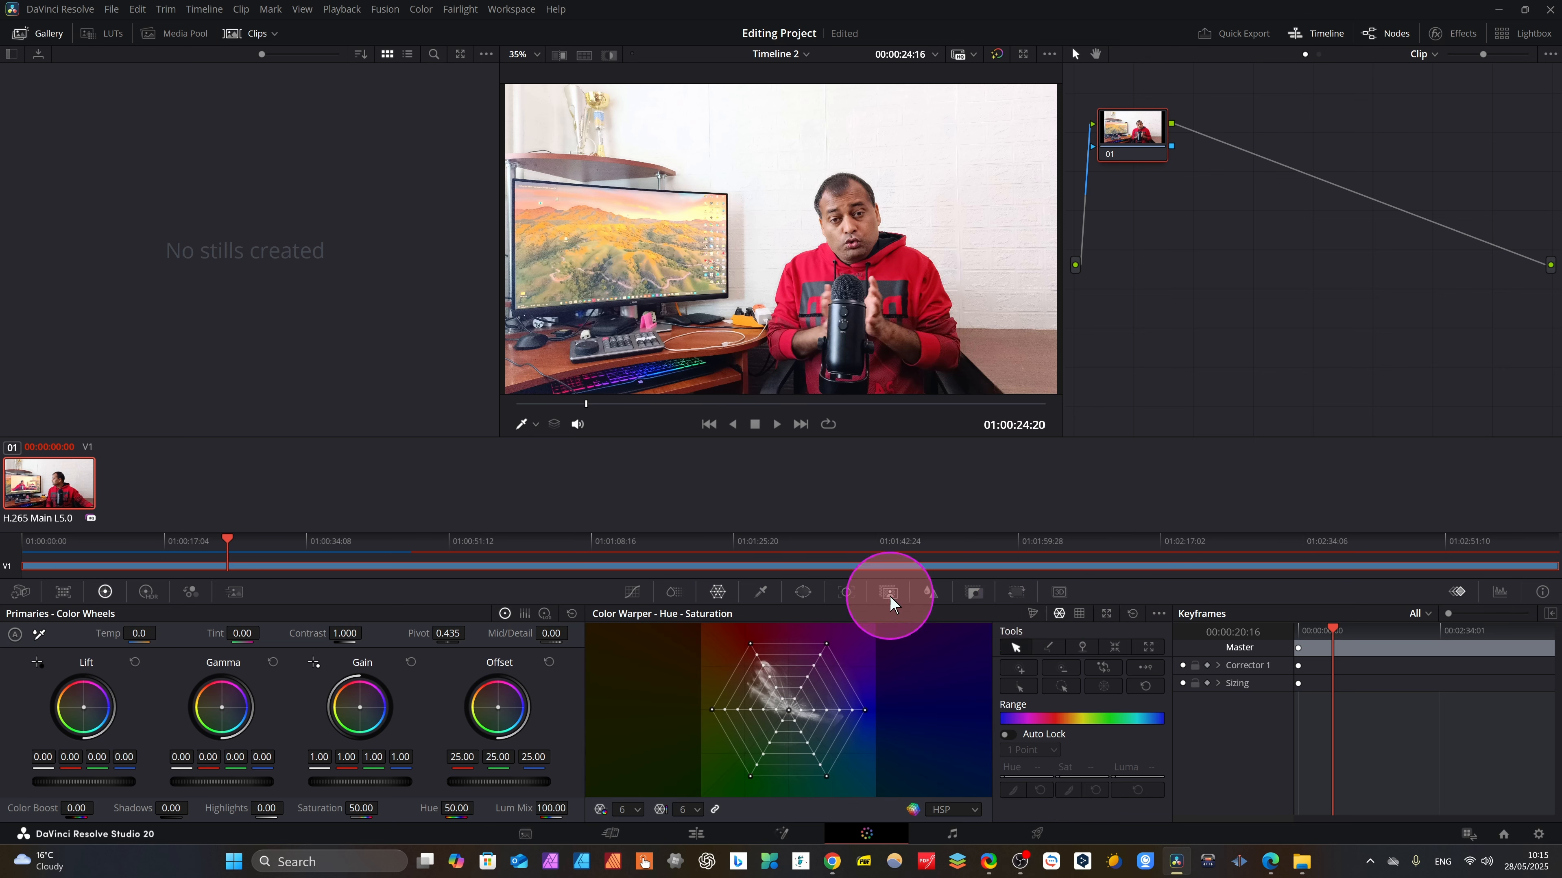
left_click(1033, 614)
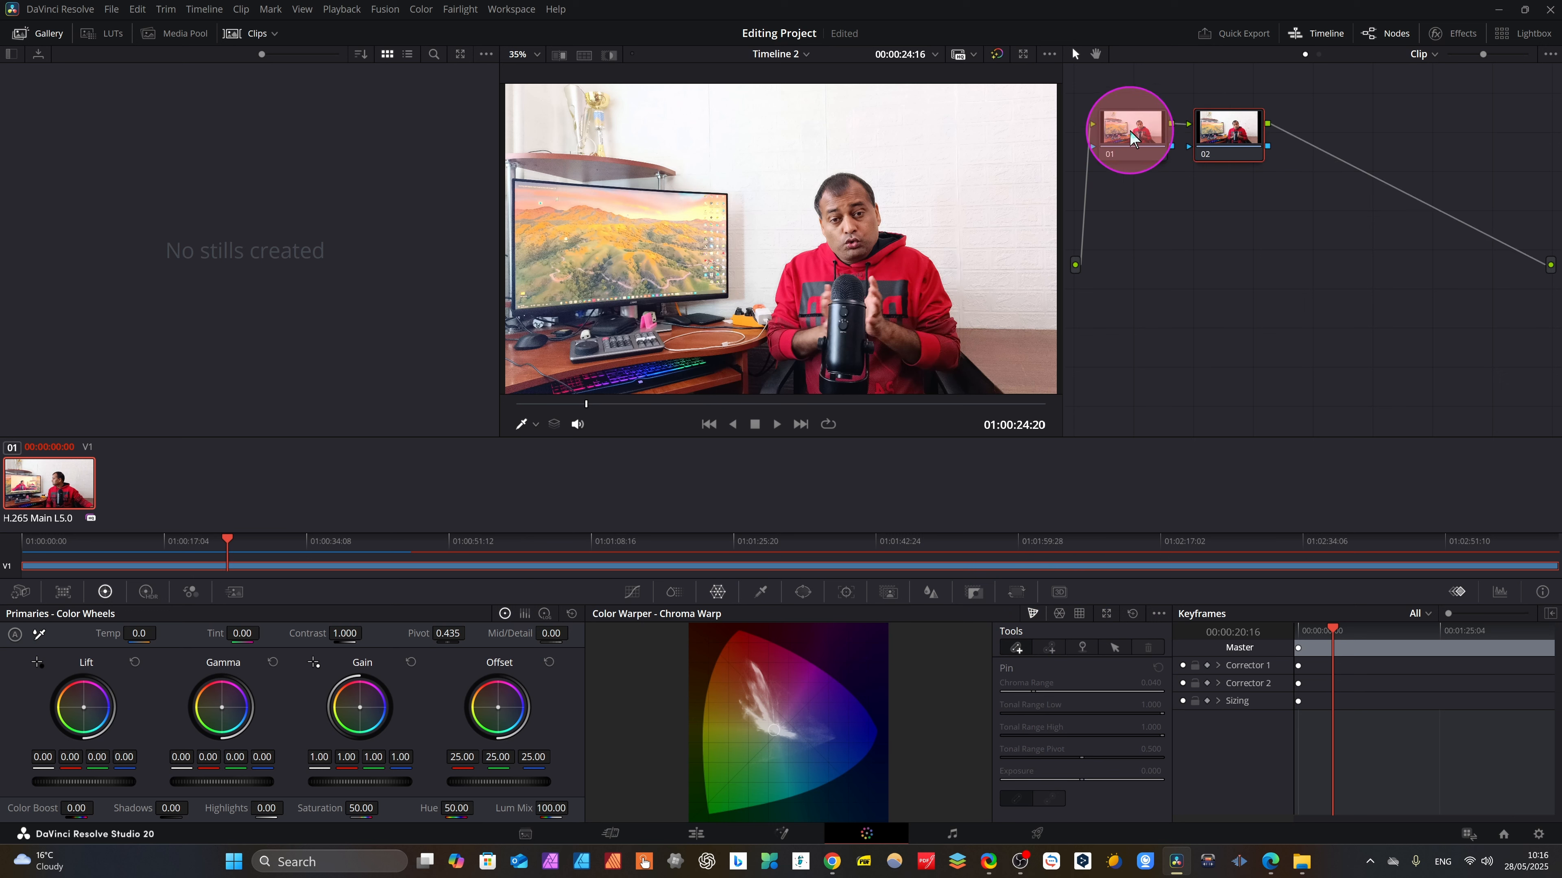
Add two serial nodes after node 01 and set node 01's color space to Rec.709.
key("alt+s")
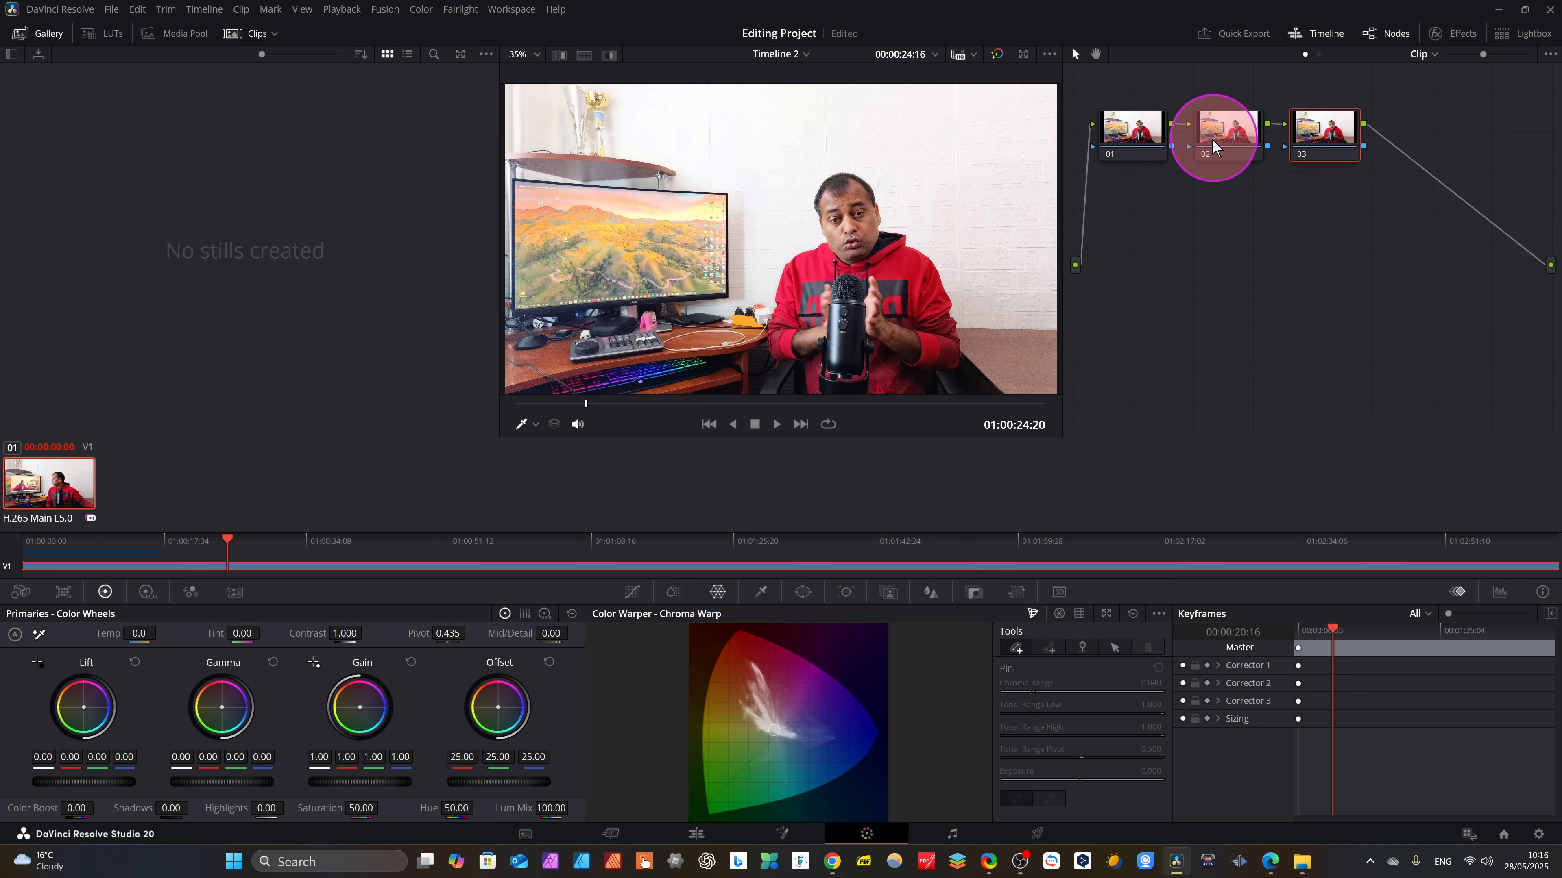
right_click(1144, 133)
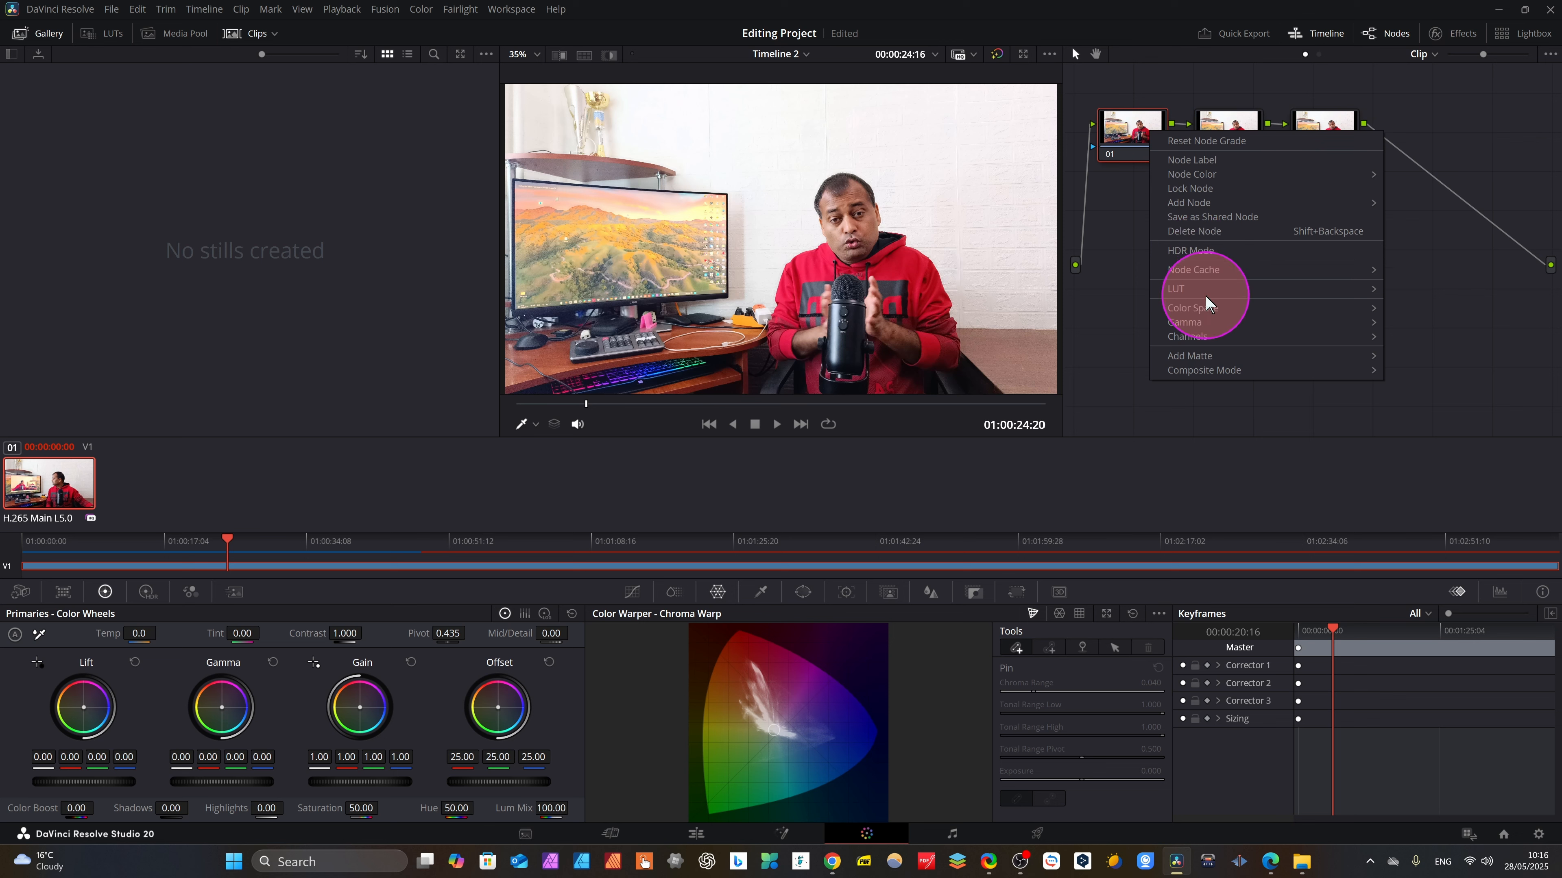
mouse_move(1203, 308)
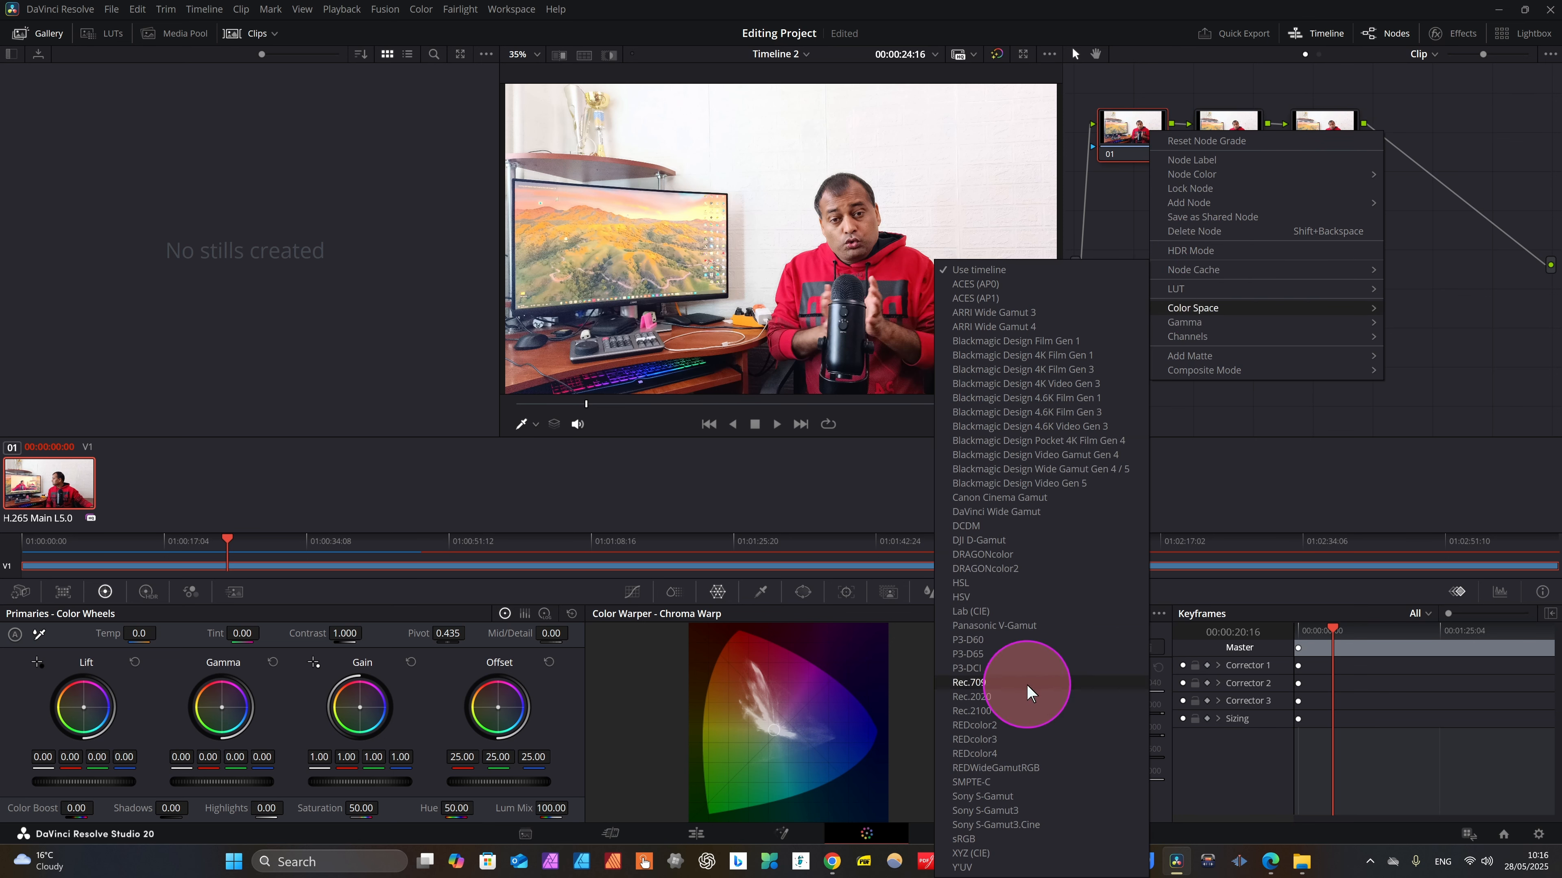
left_click(967, 682)
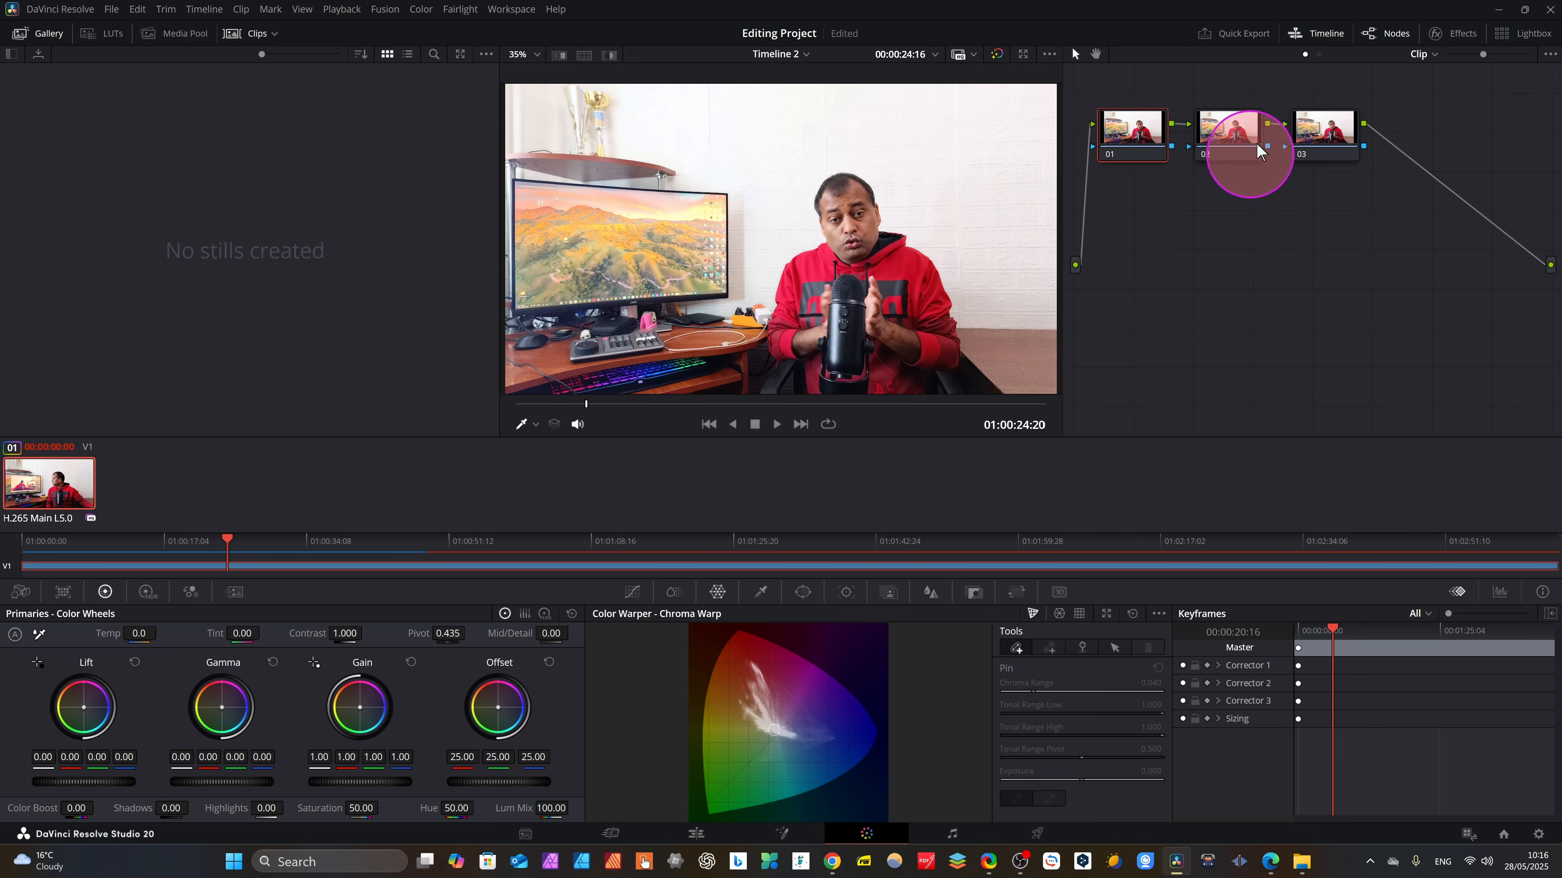
On node 02, add a normal-mode Chroma Warp stroke on the white wall that shifts it to light cyan.
left_click(1222, 132)
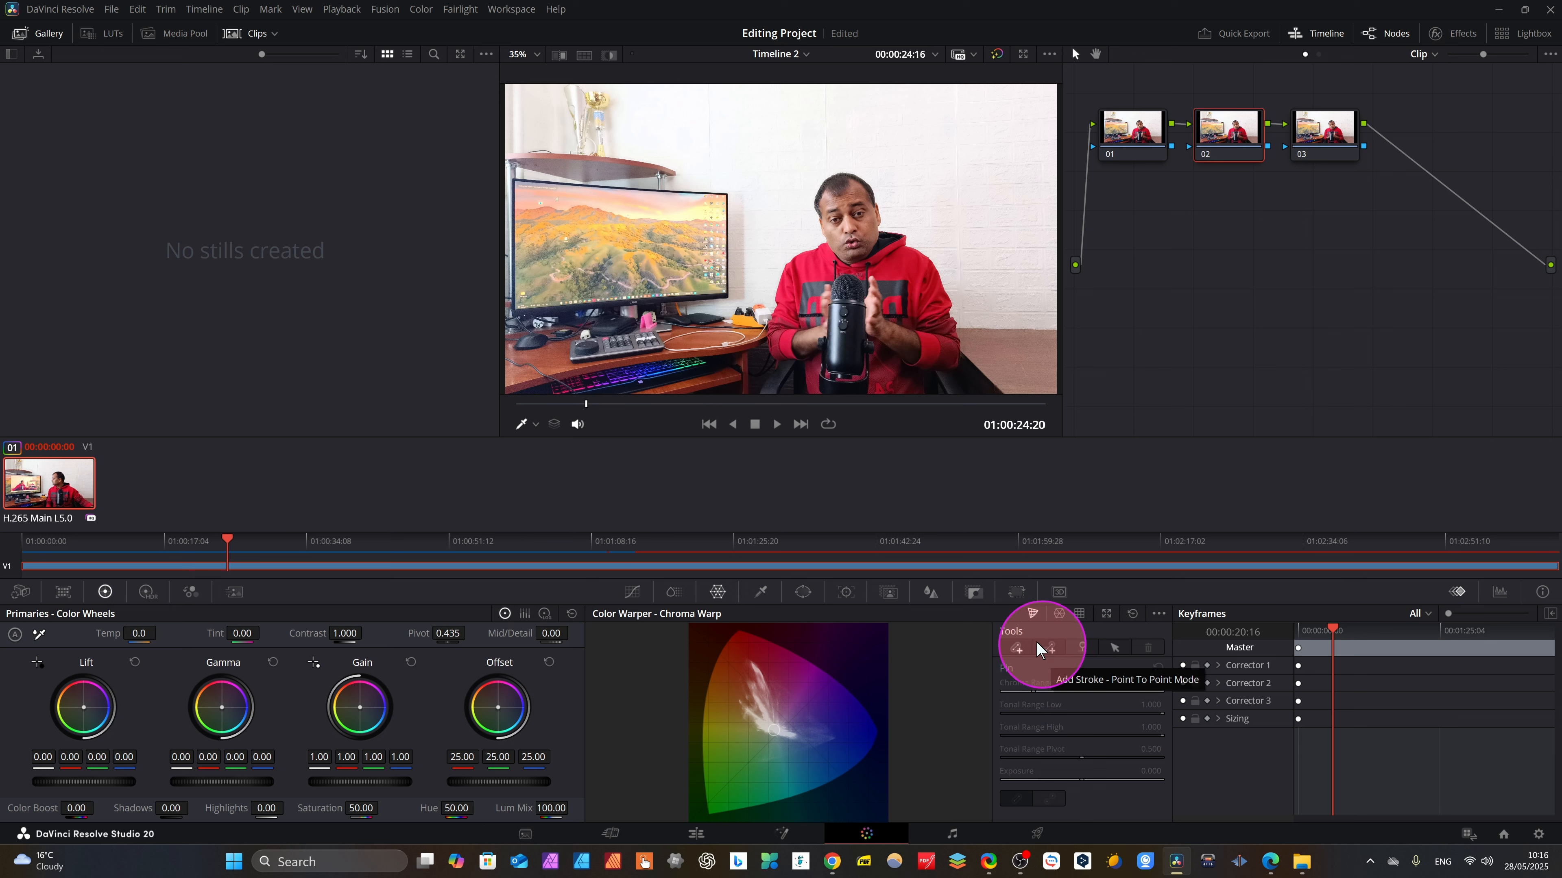
left_click(1019, 647)
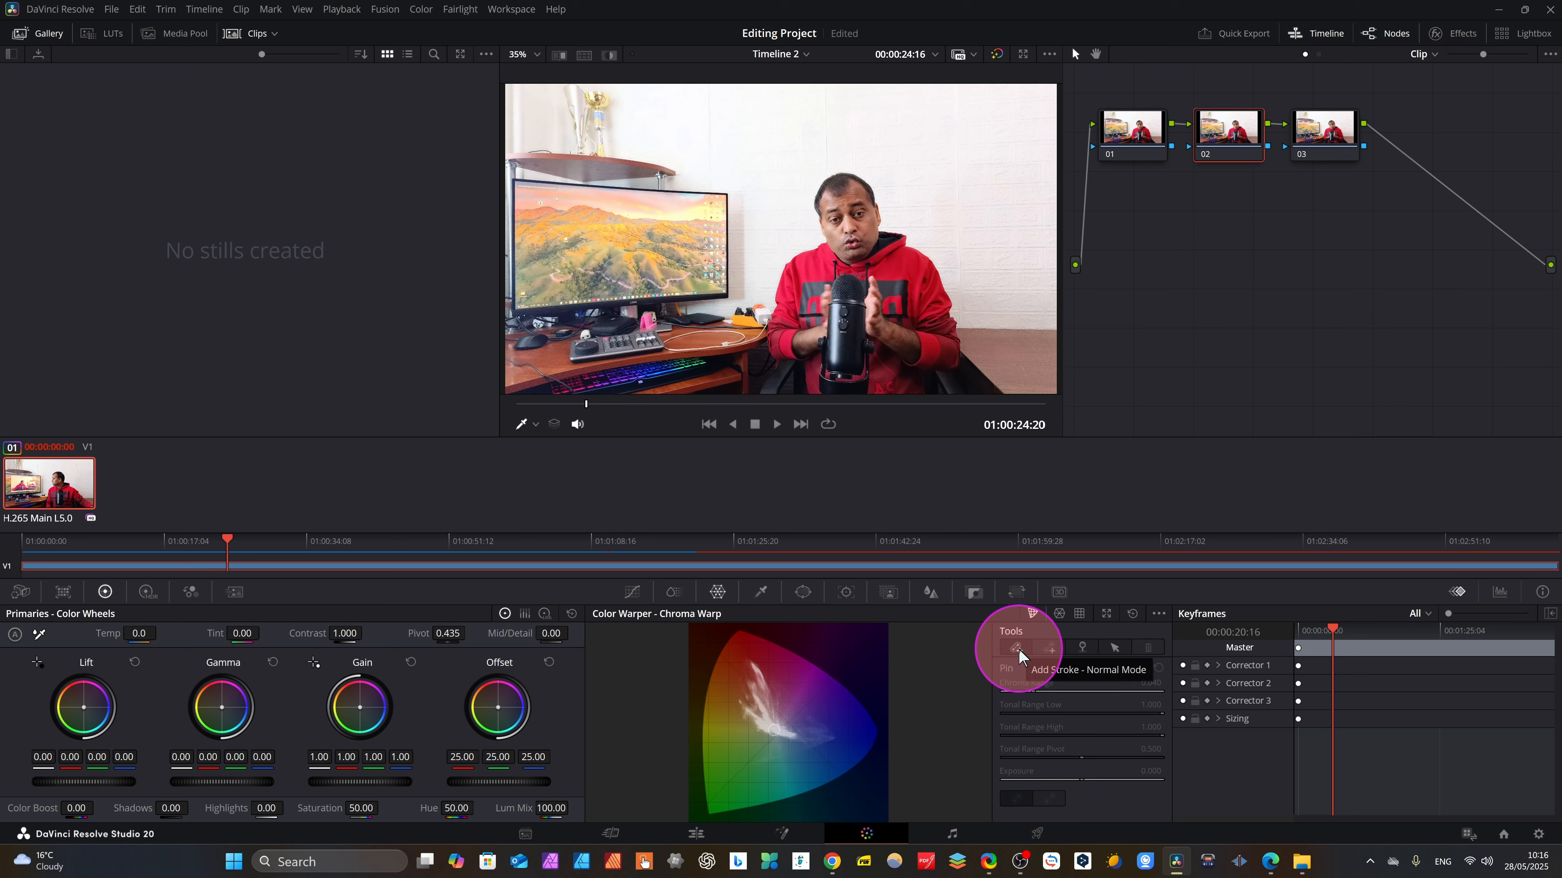
left_click(973, 161)
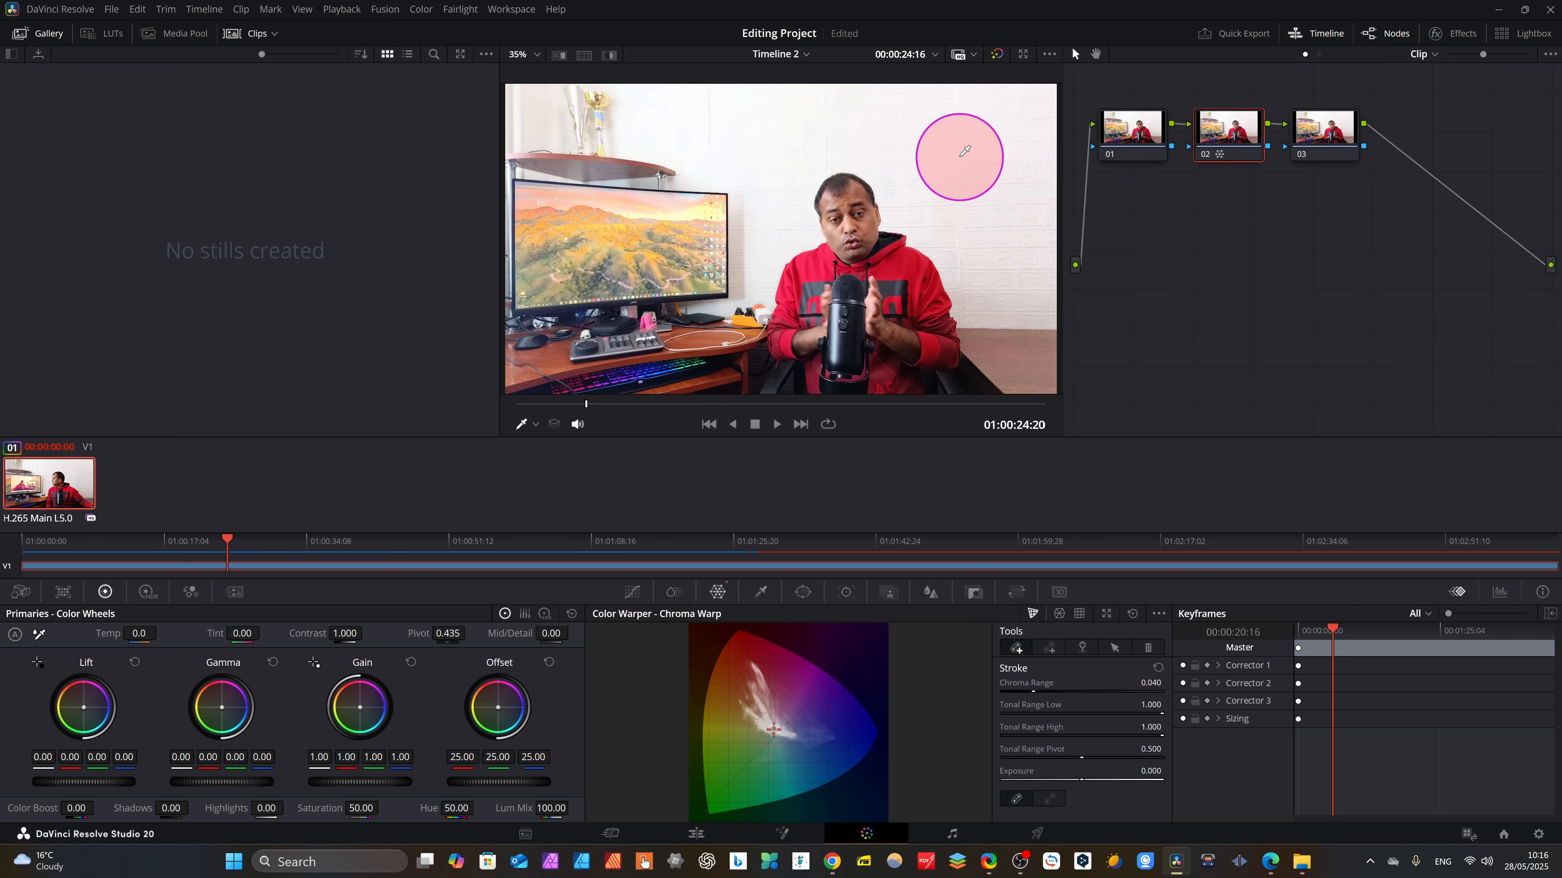
left_click(961, 168)
left_click_drag(962, 176, 1007, 246)
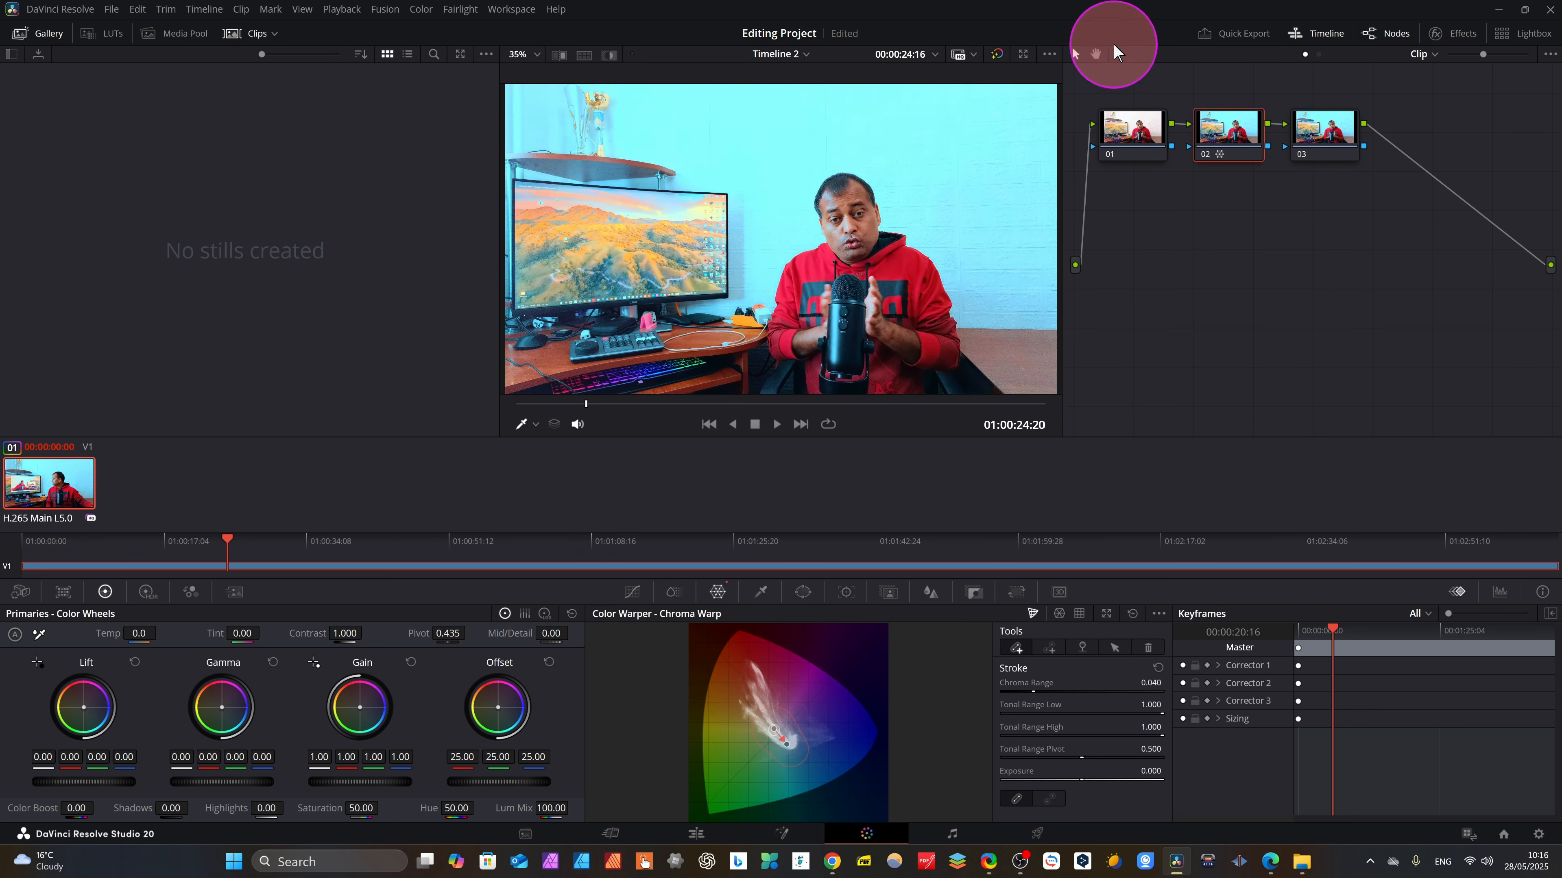
Set the wall stroke's Tonal Range Pivot to 0.522 and Exposure to 0.090 on node 02, comparing against the bypassed grade.
left_click(997, 54)
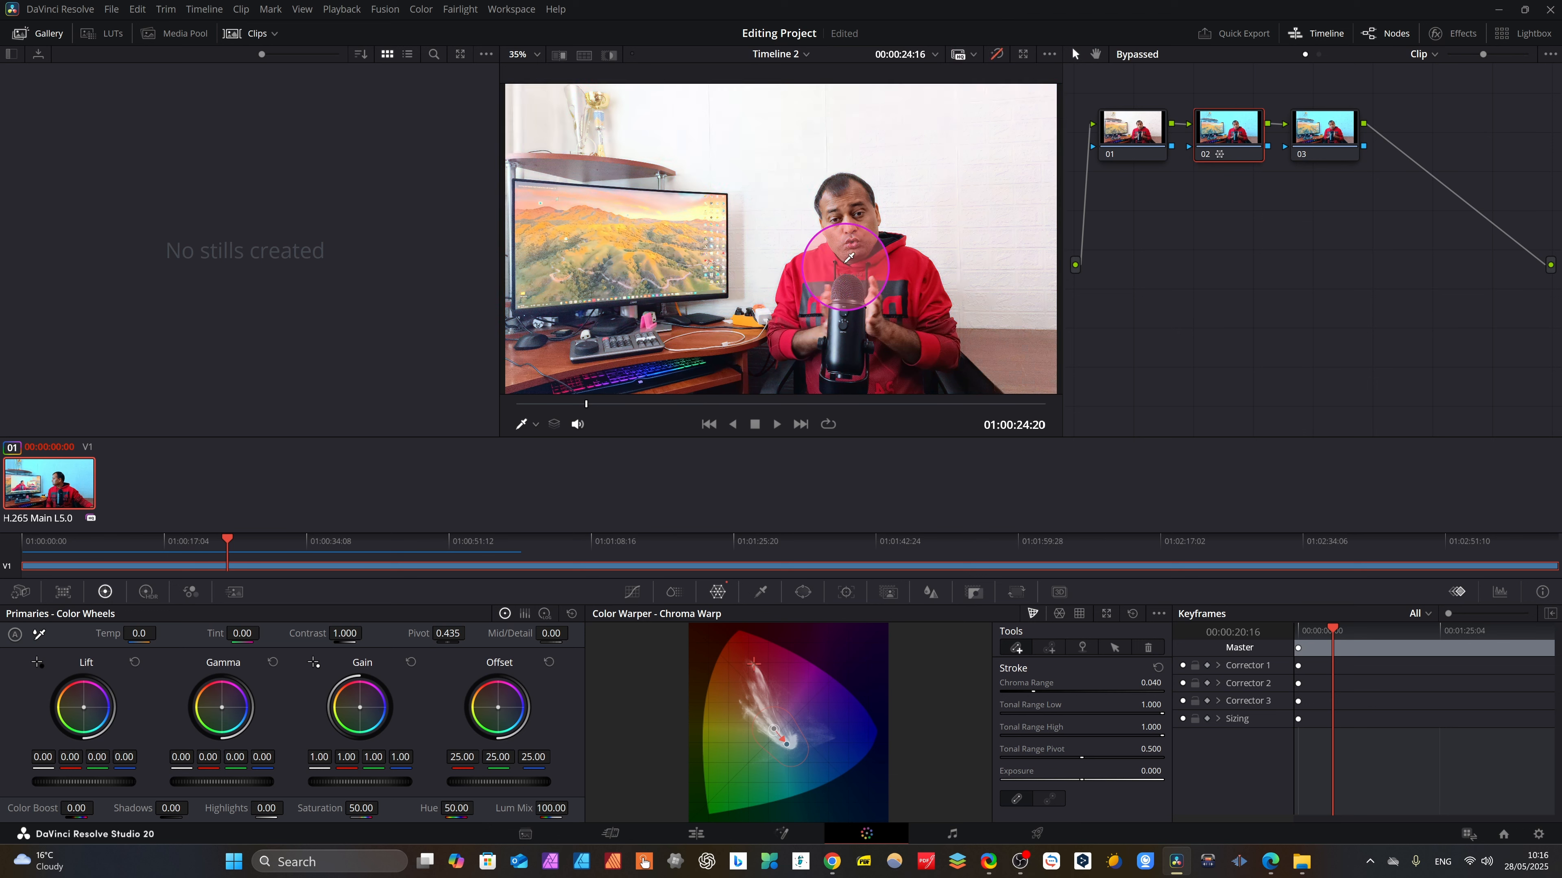
left_click(996, 54)
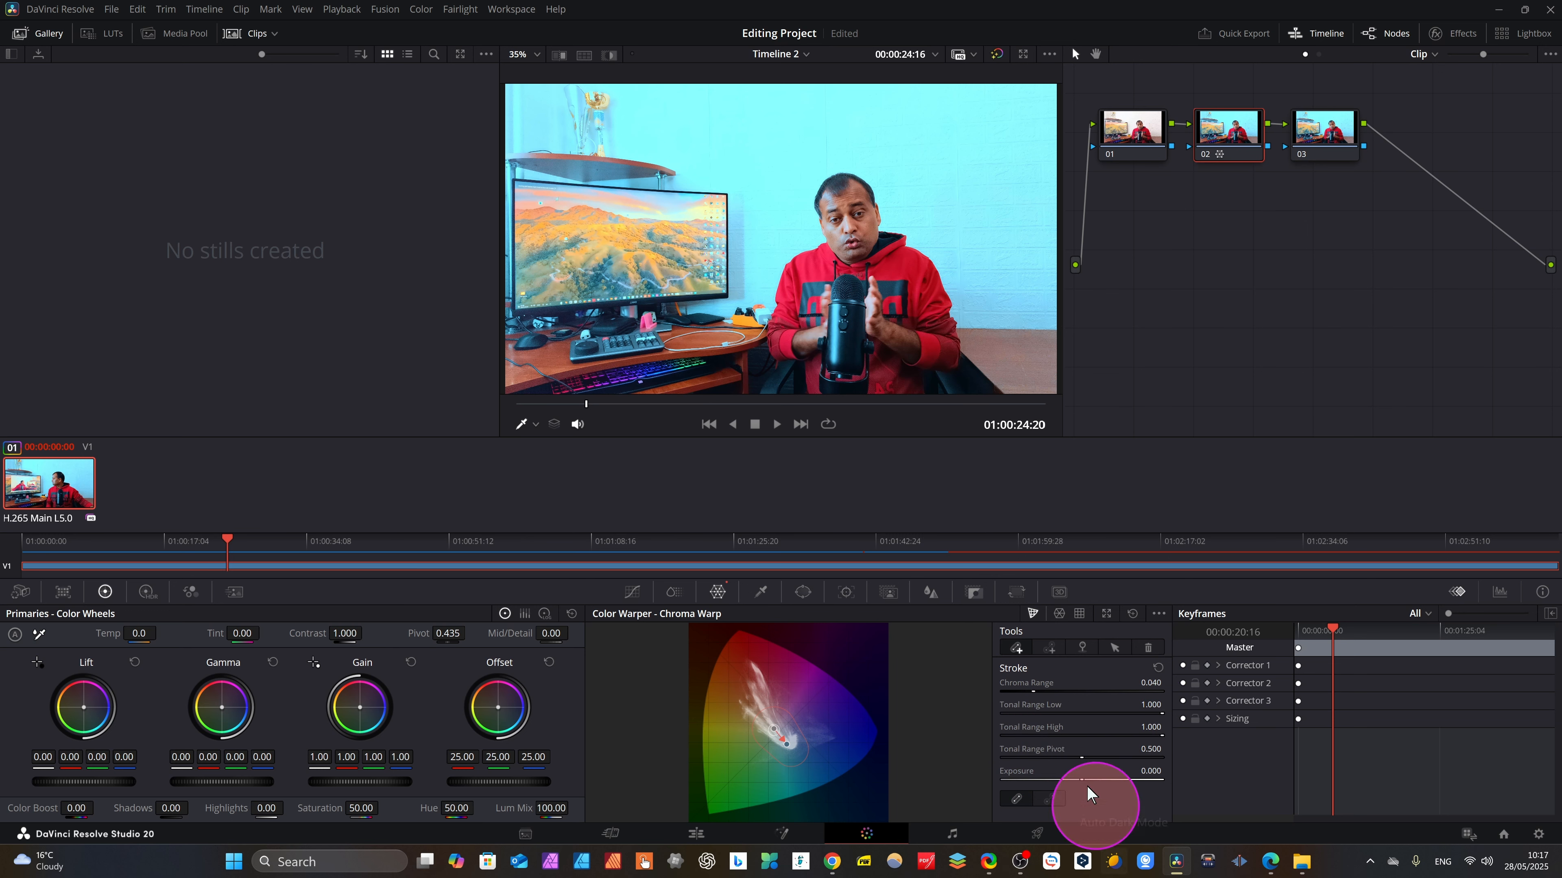
left_click_drag(1151, 717, 1140, 720)
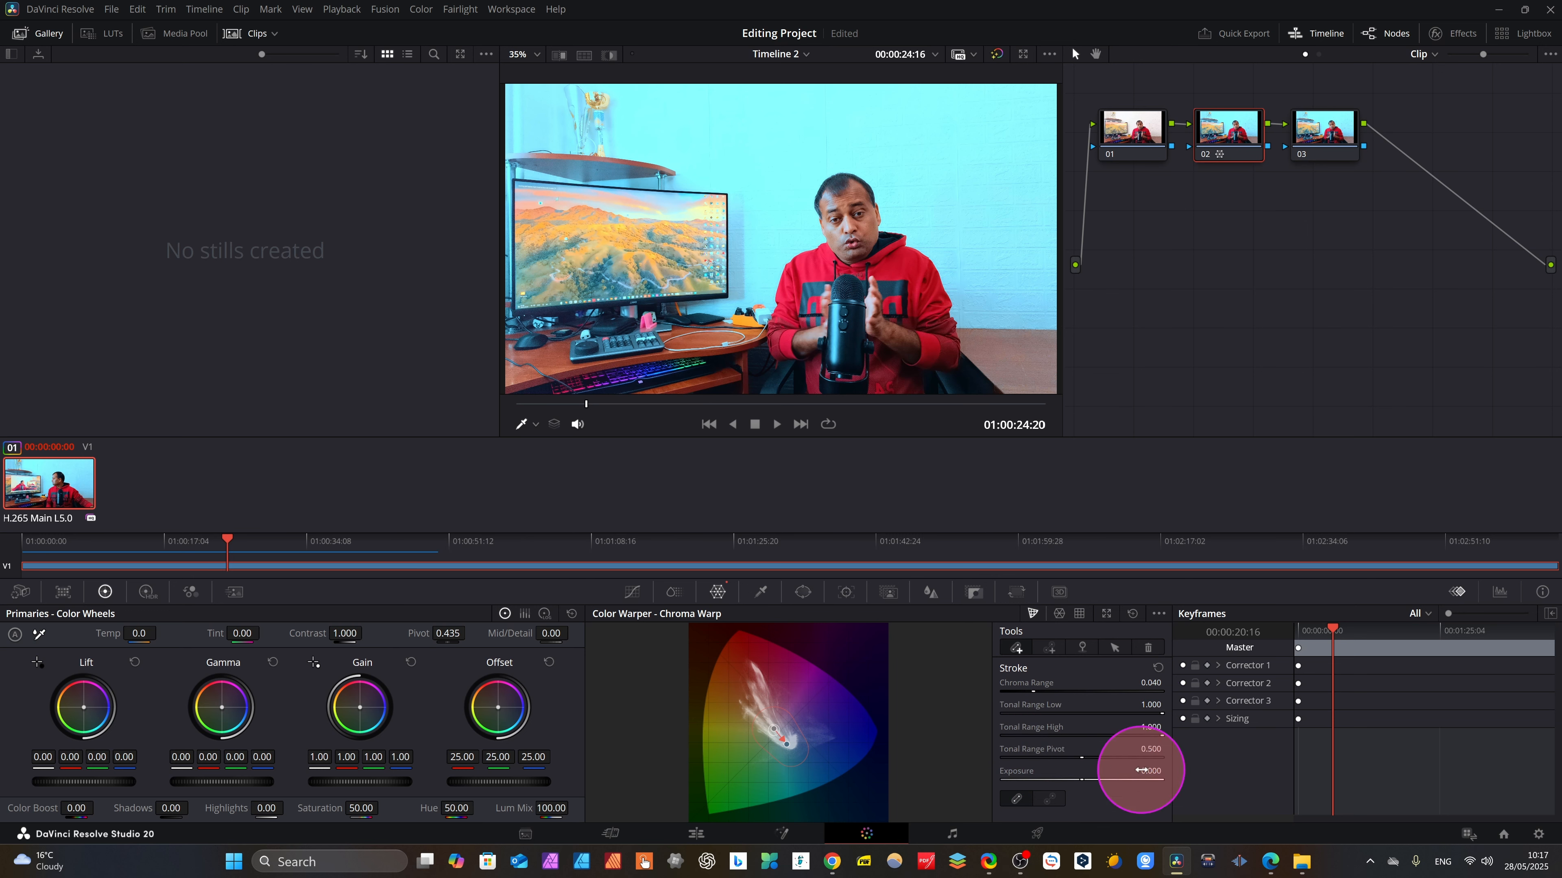
left_click_drag(1088, 756, 1159, 748)
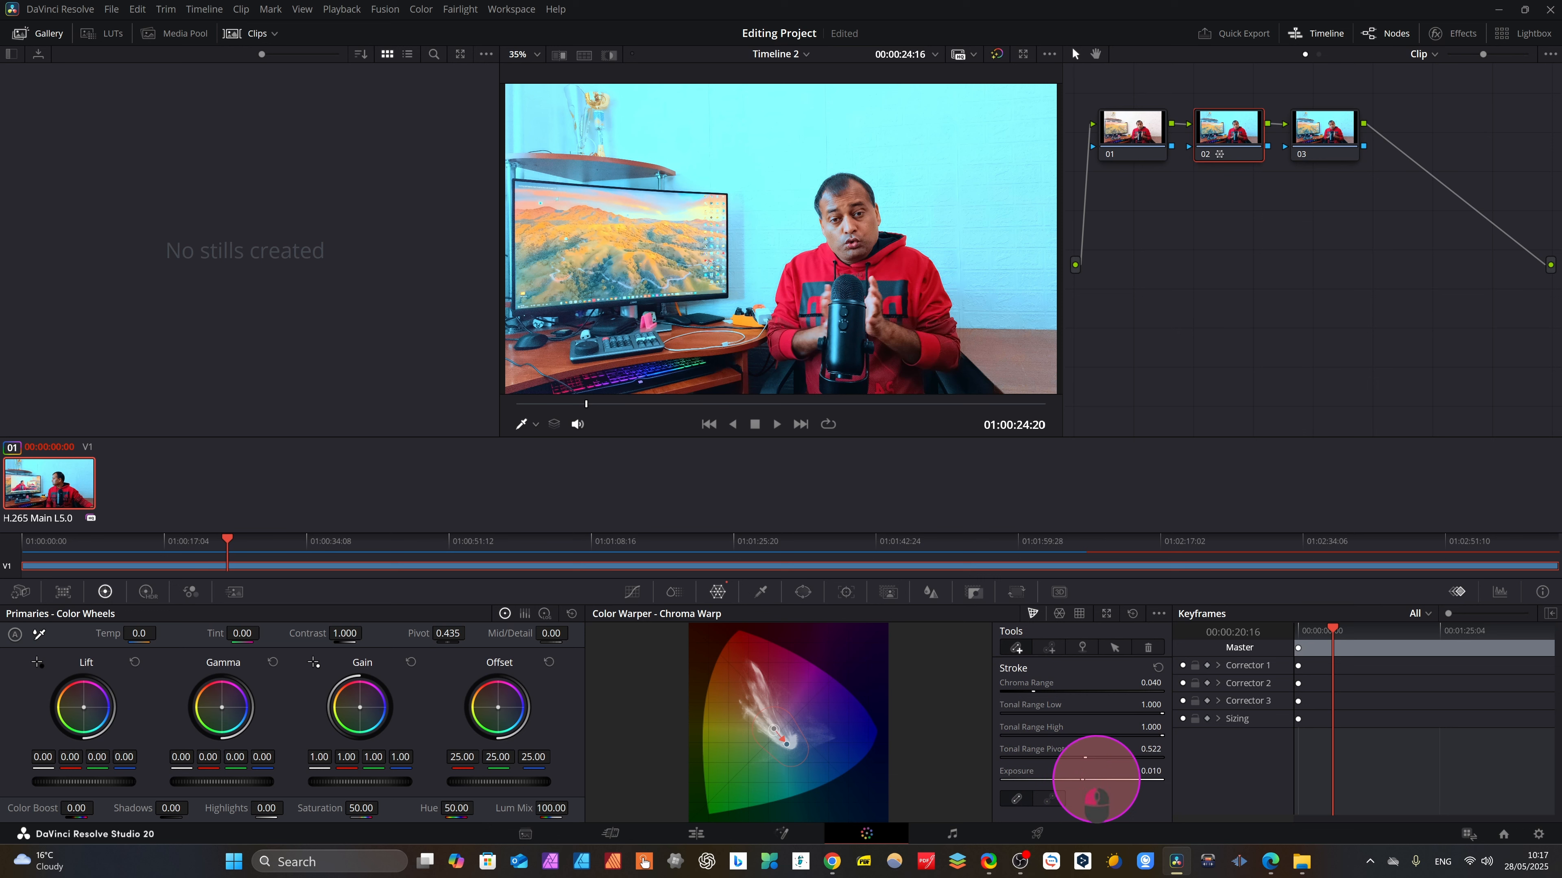
left_click_drag(1096, 780, 1164, 758)
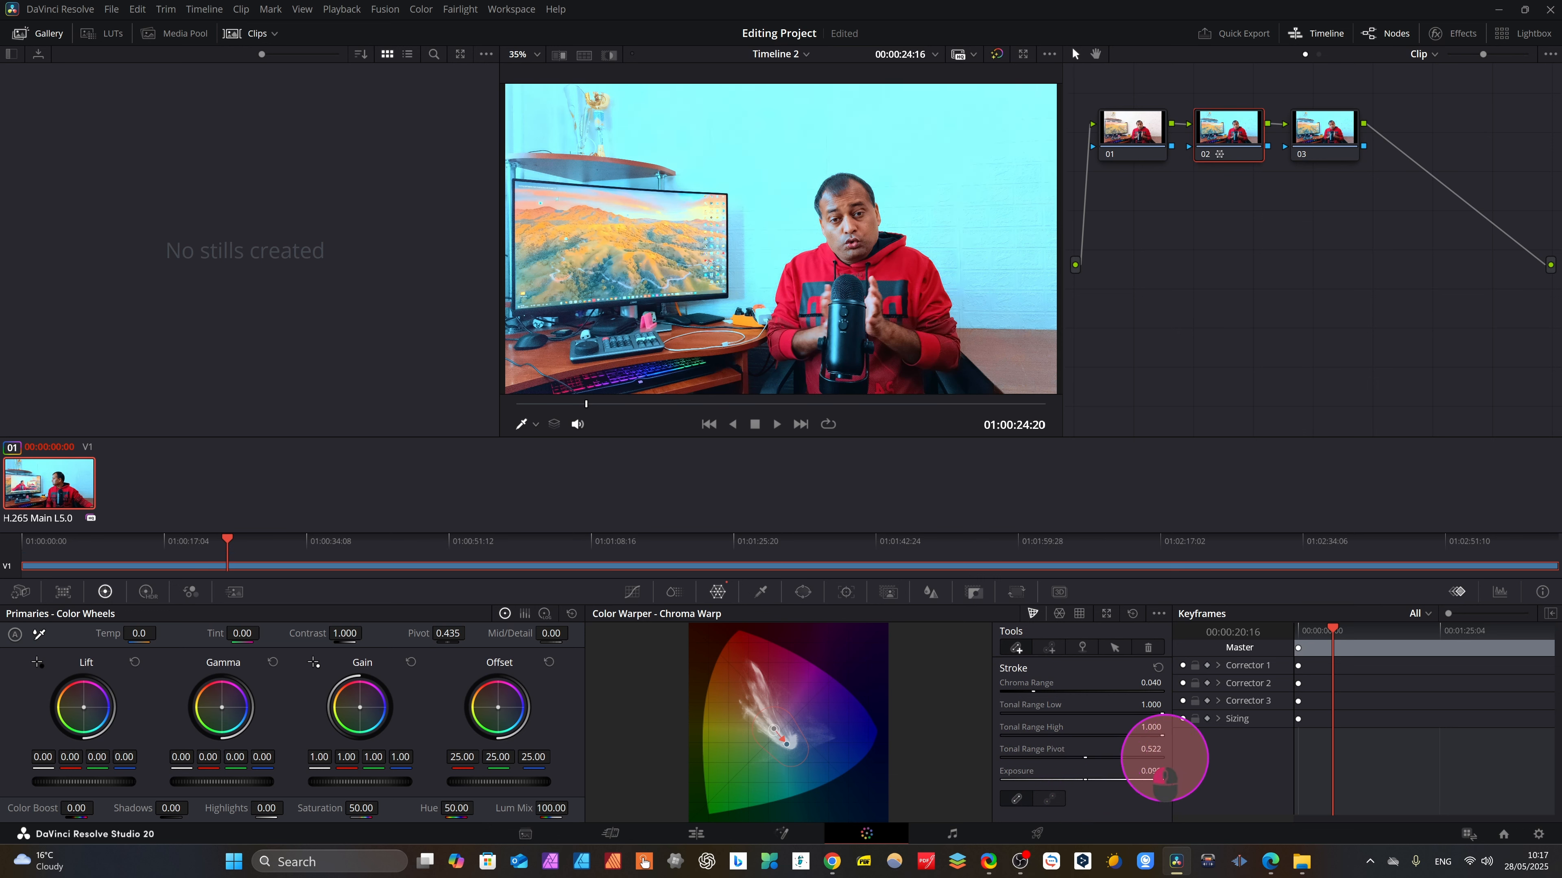
left_click(996, 55)
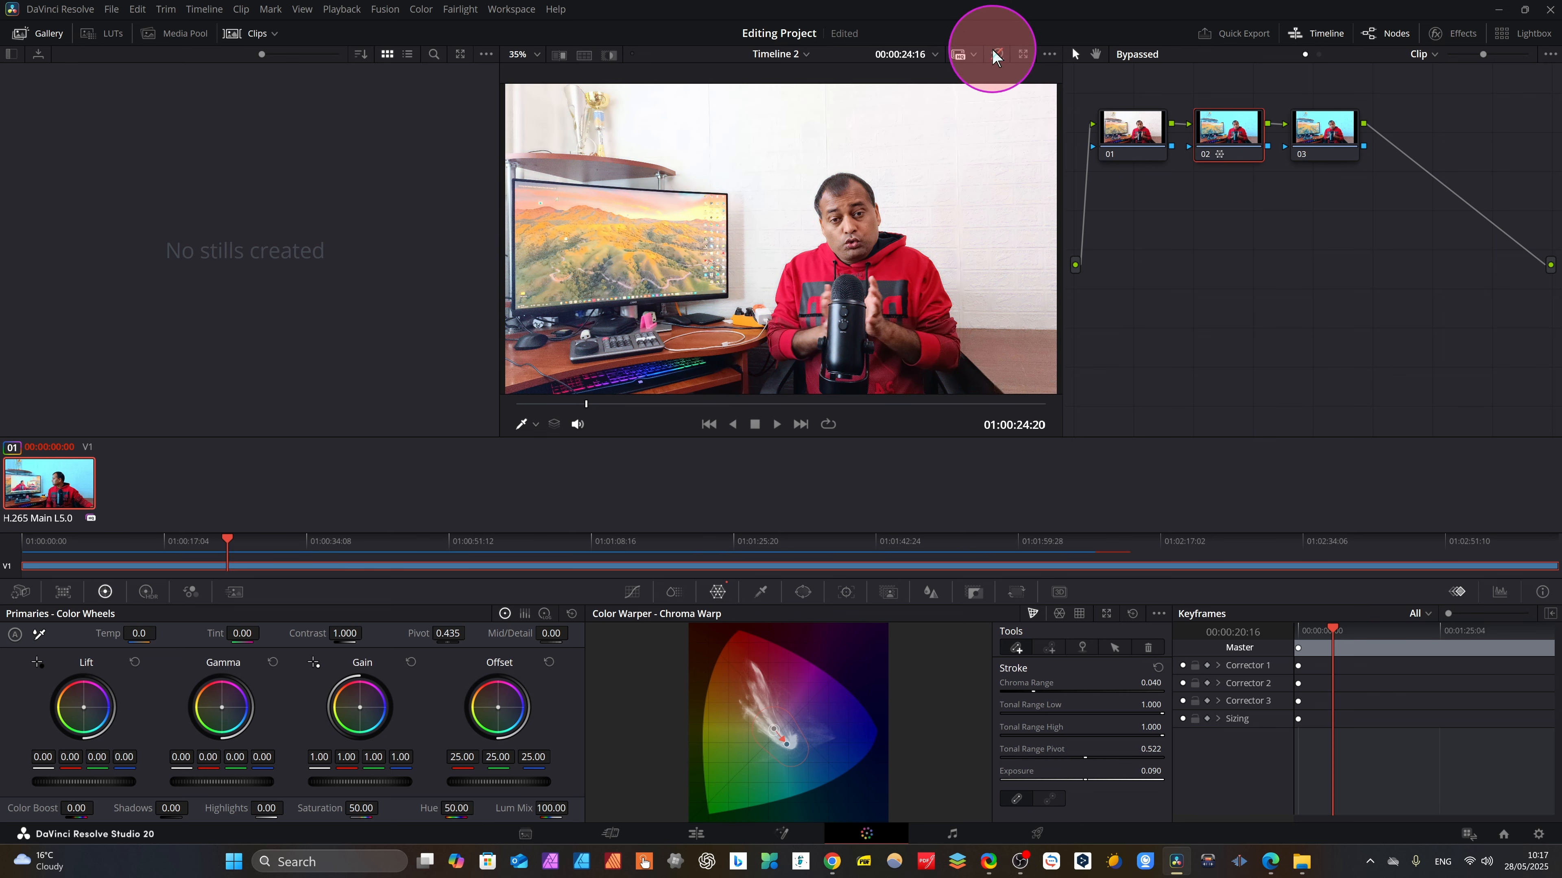
left_click(996, 56)
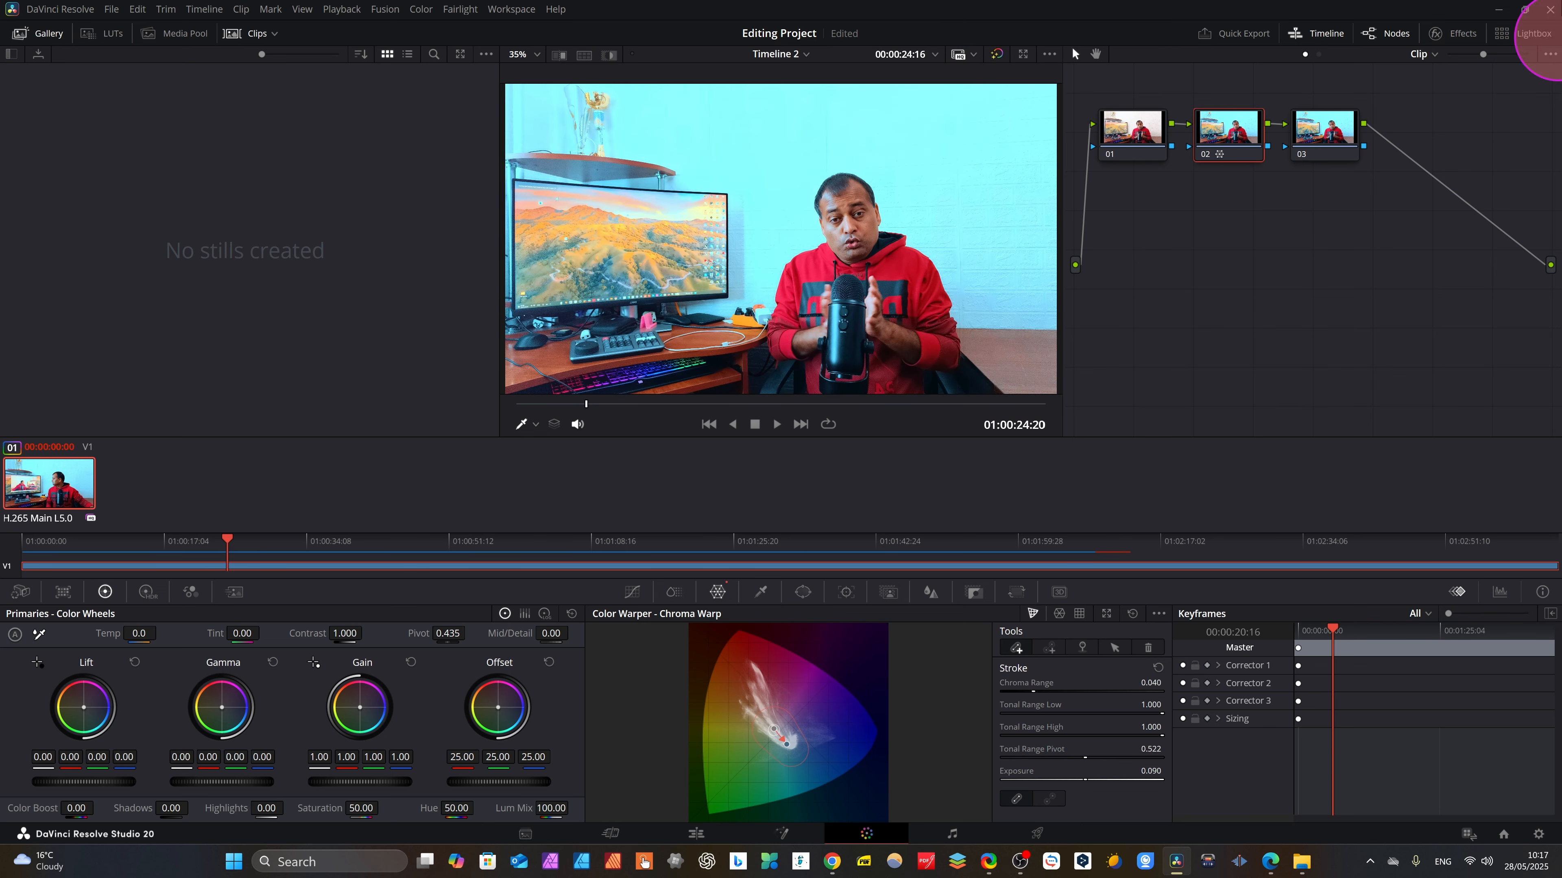
On node 03, add a point-to-point Chroma Warp stroke that shifts the red hoodie to green, and compare it with the bypassed grade.
left_click(1315, 132)
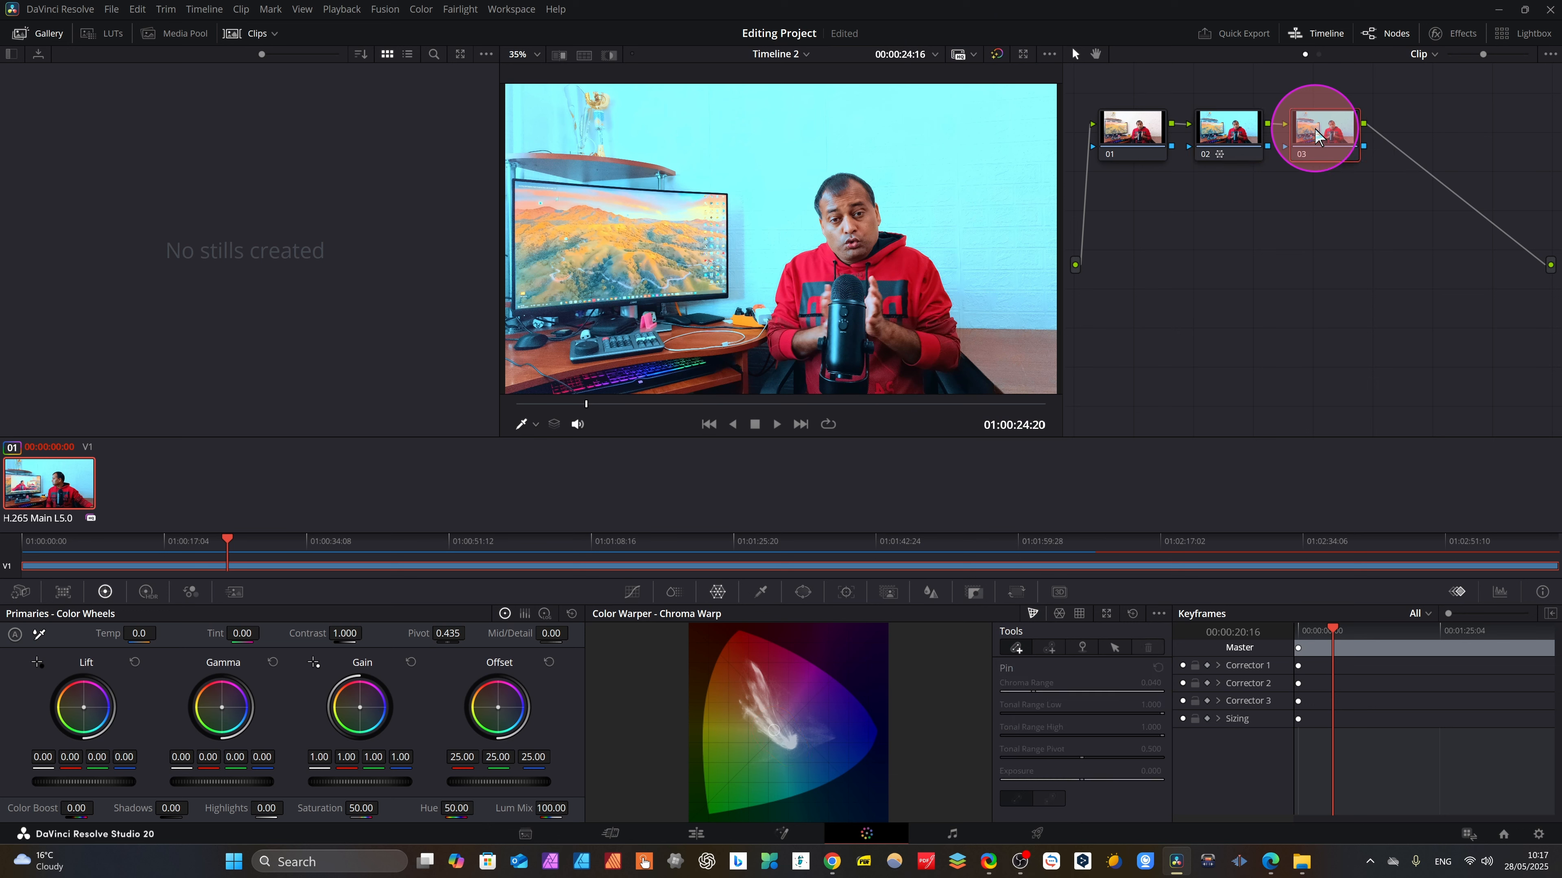
left_click(1050, 650)
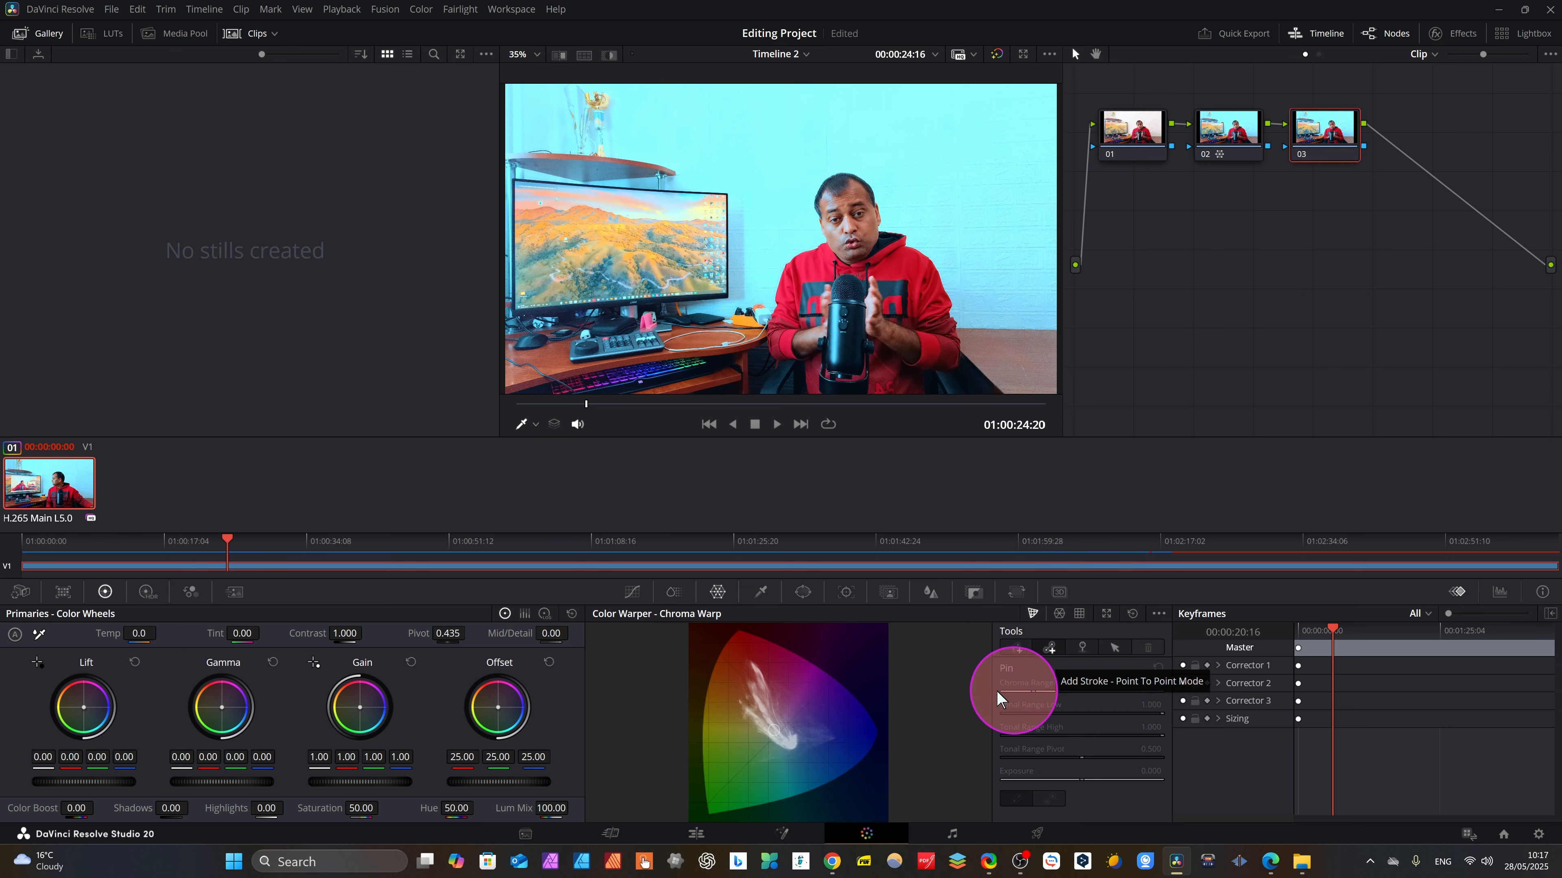
left_click(916, 274)
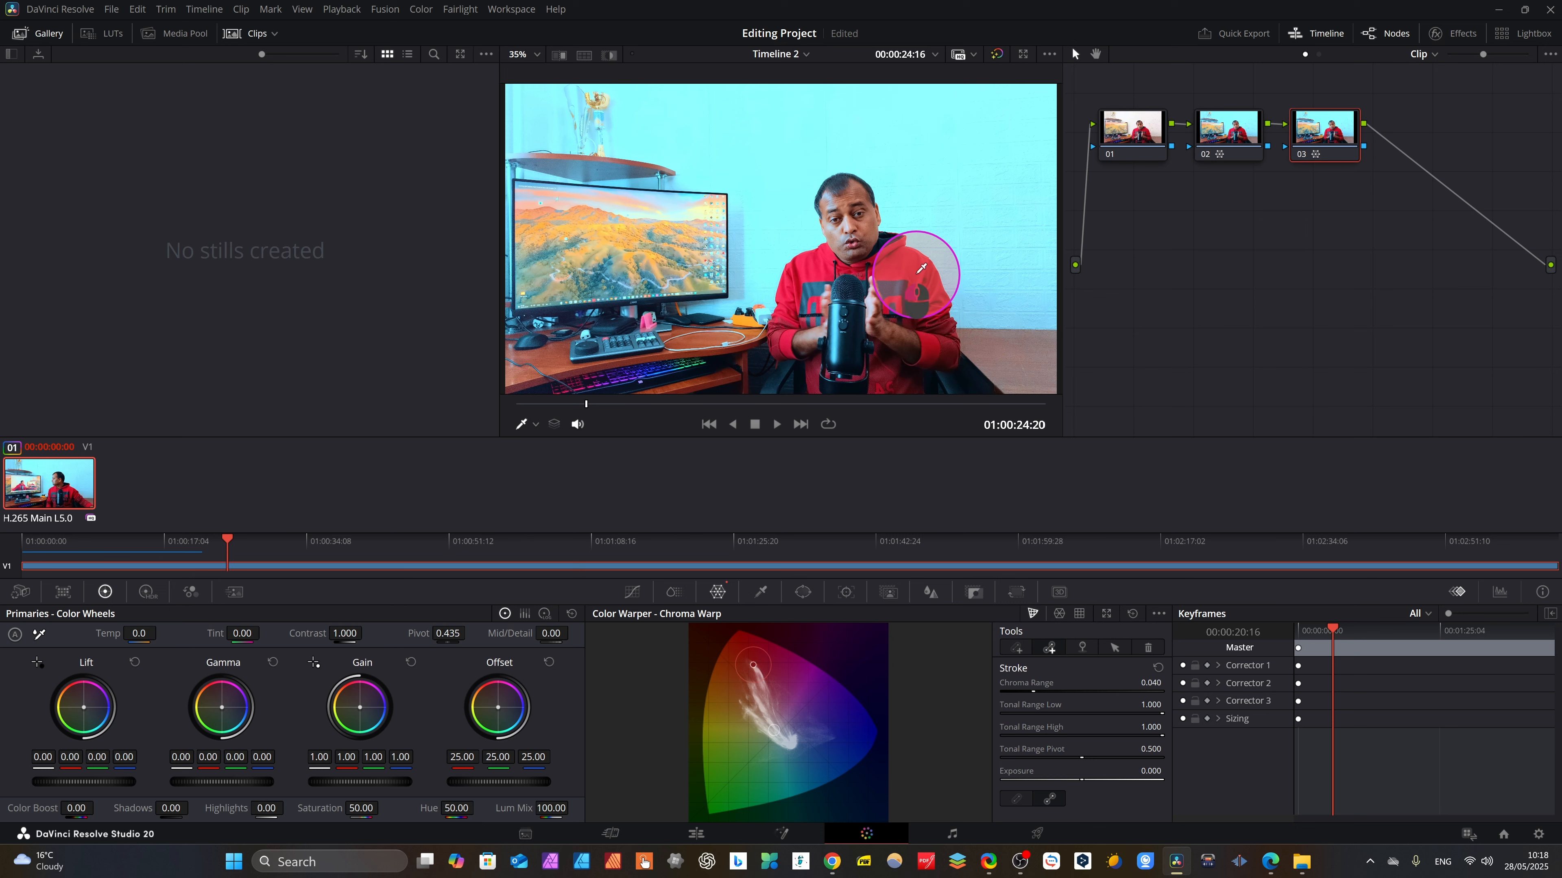
mouse_move(921, 268)
left_mouse_down()
mouse_move(890, 461)
mouse_move(770, 740)
mouse_move(767, 794)
left_mouse_up()
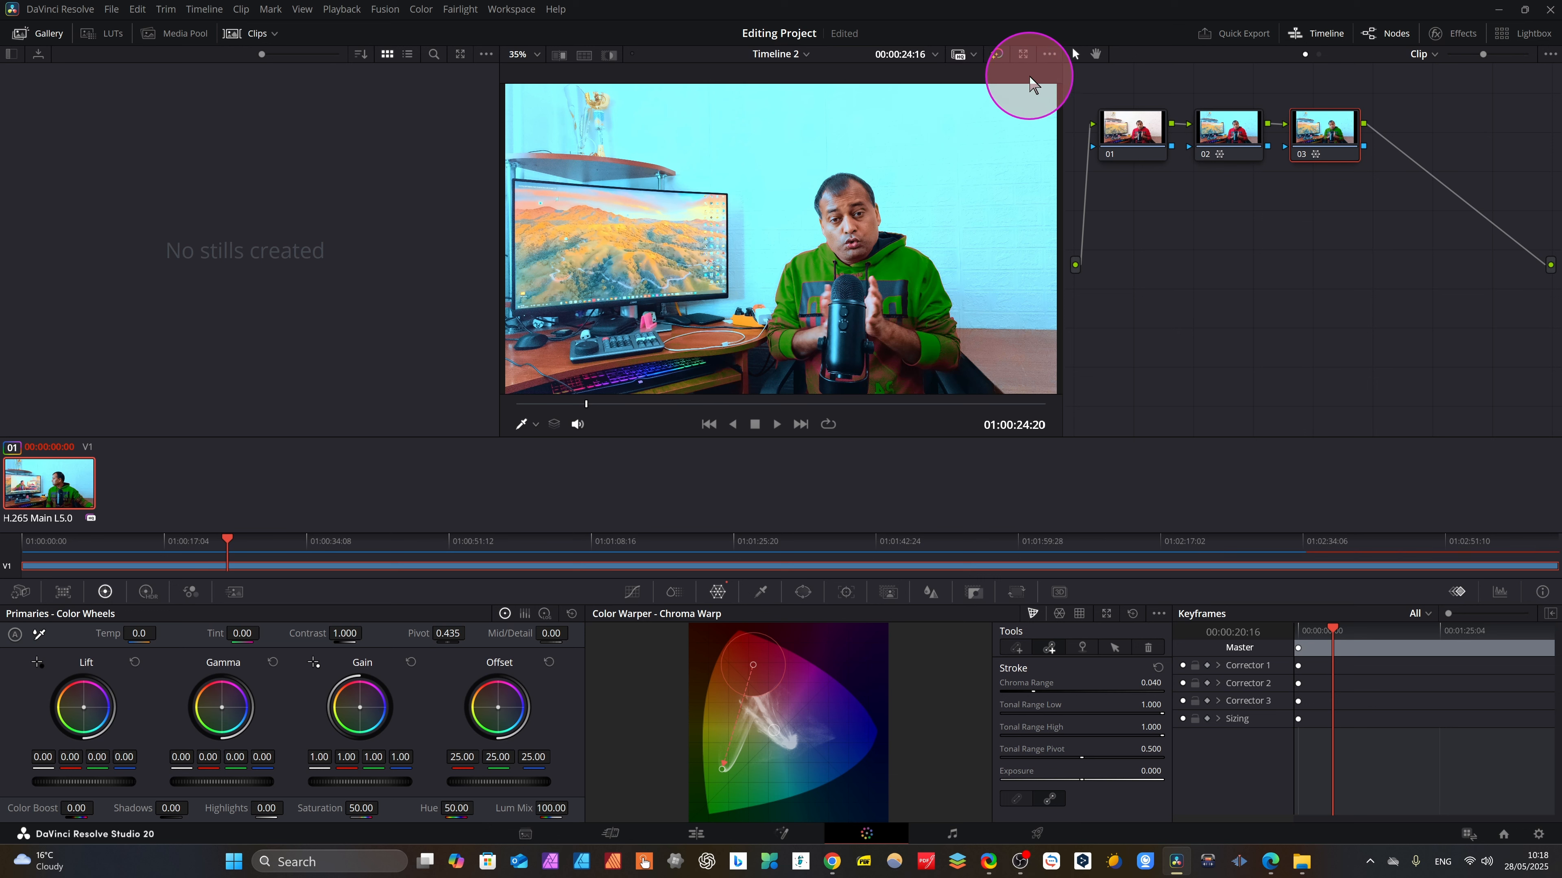
left_click(998, 59)
left_click(996, 55)
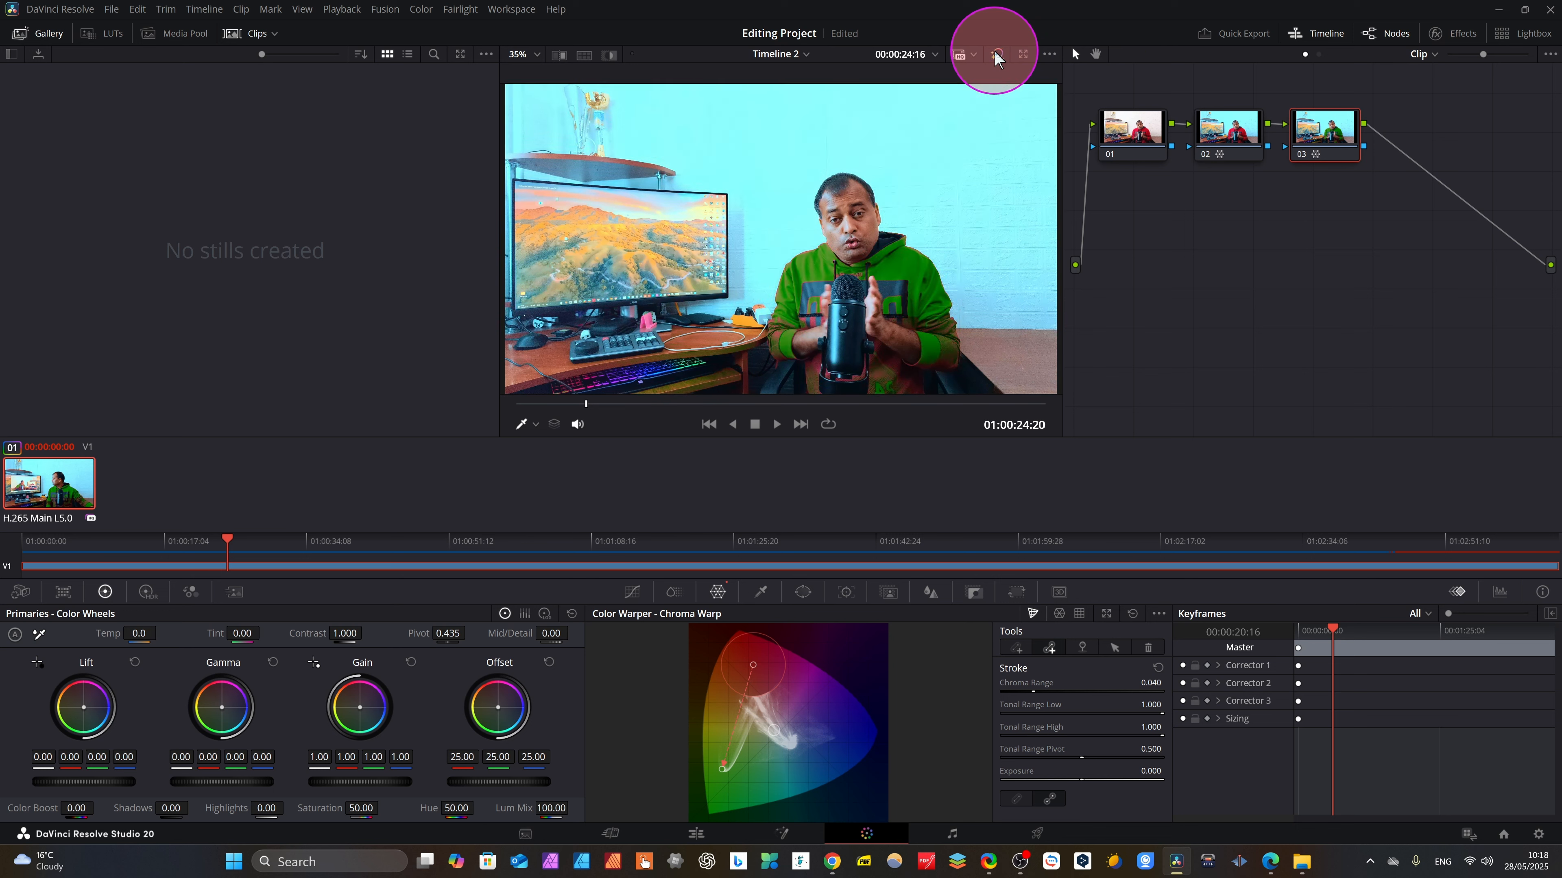
left_click(996, 55)
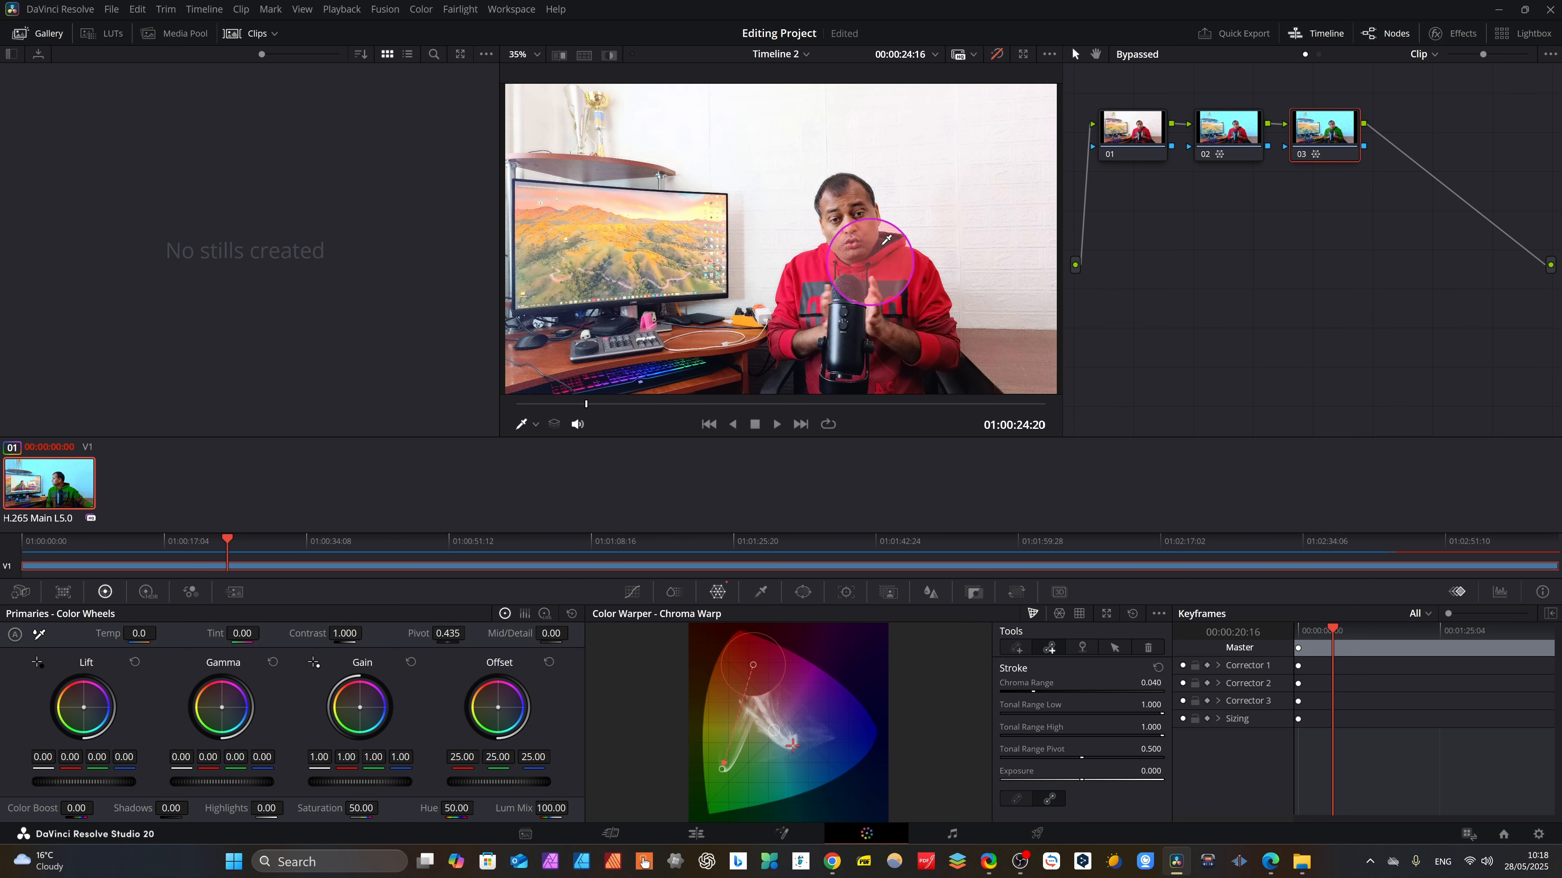
left_click(997, 50)
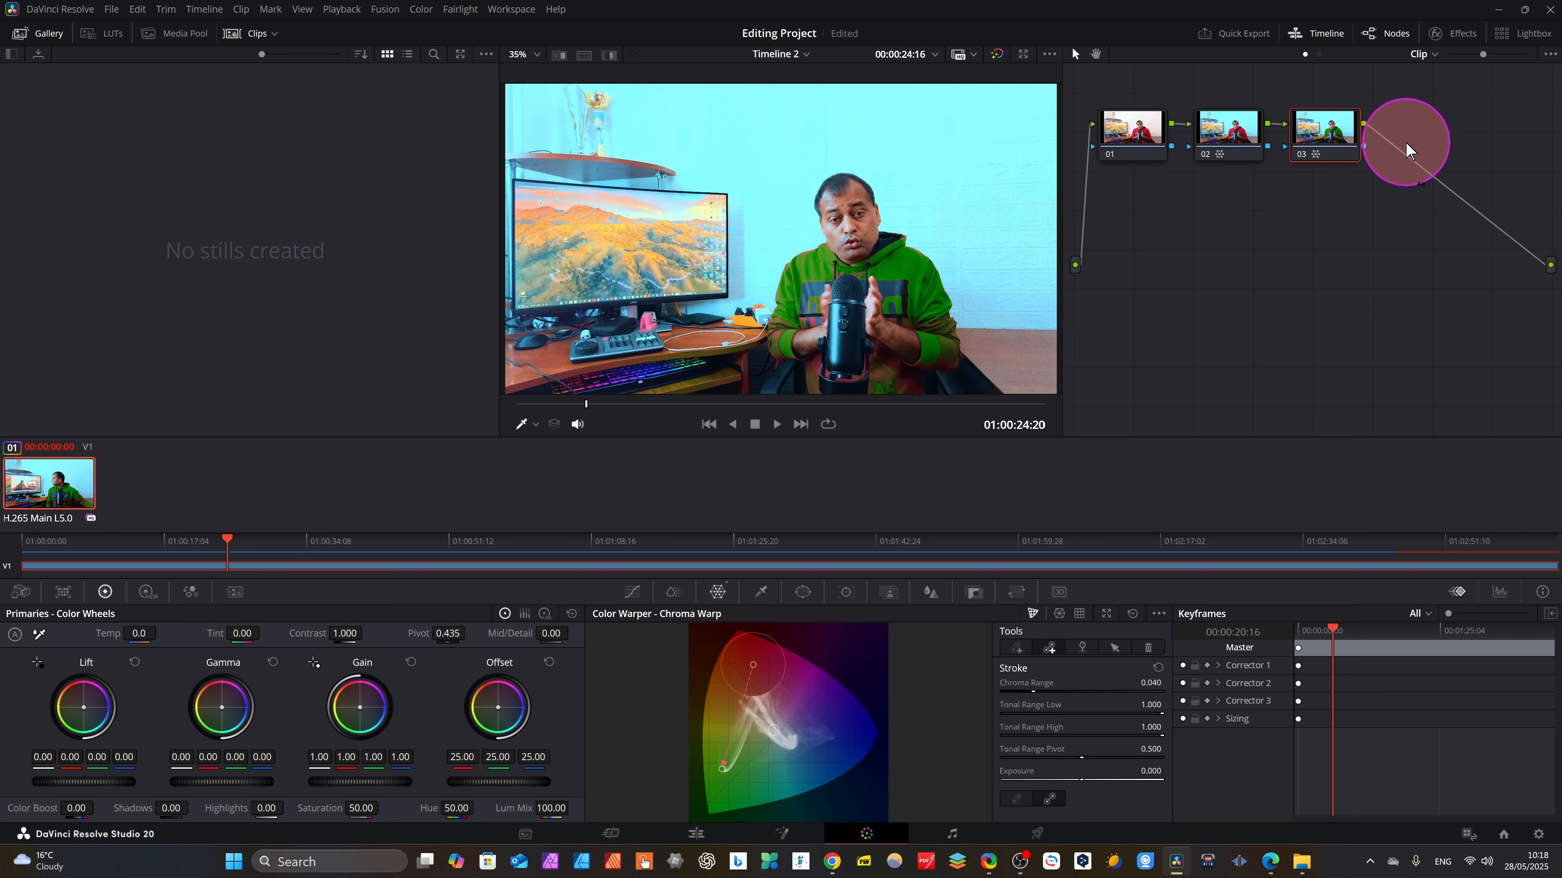
Add serial node 04 and create a point-to-point Chroma Warp stroke from the face that shifts the skin tone toward pink.
key("alt+s")
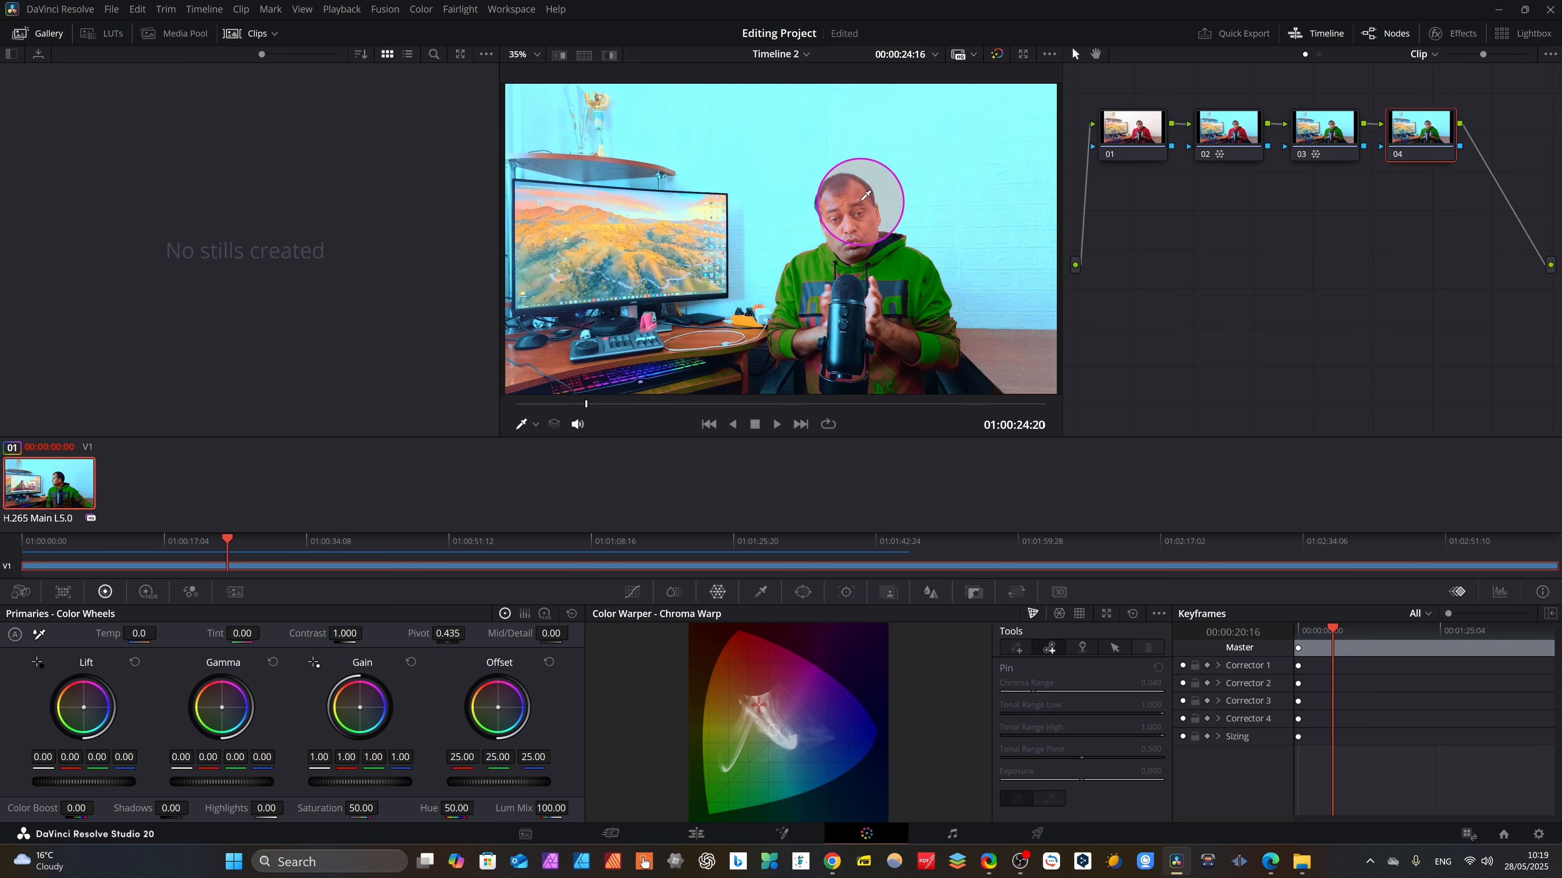
left_click(853, 217)
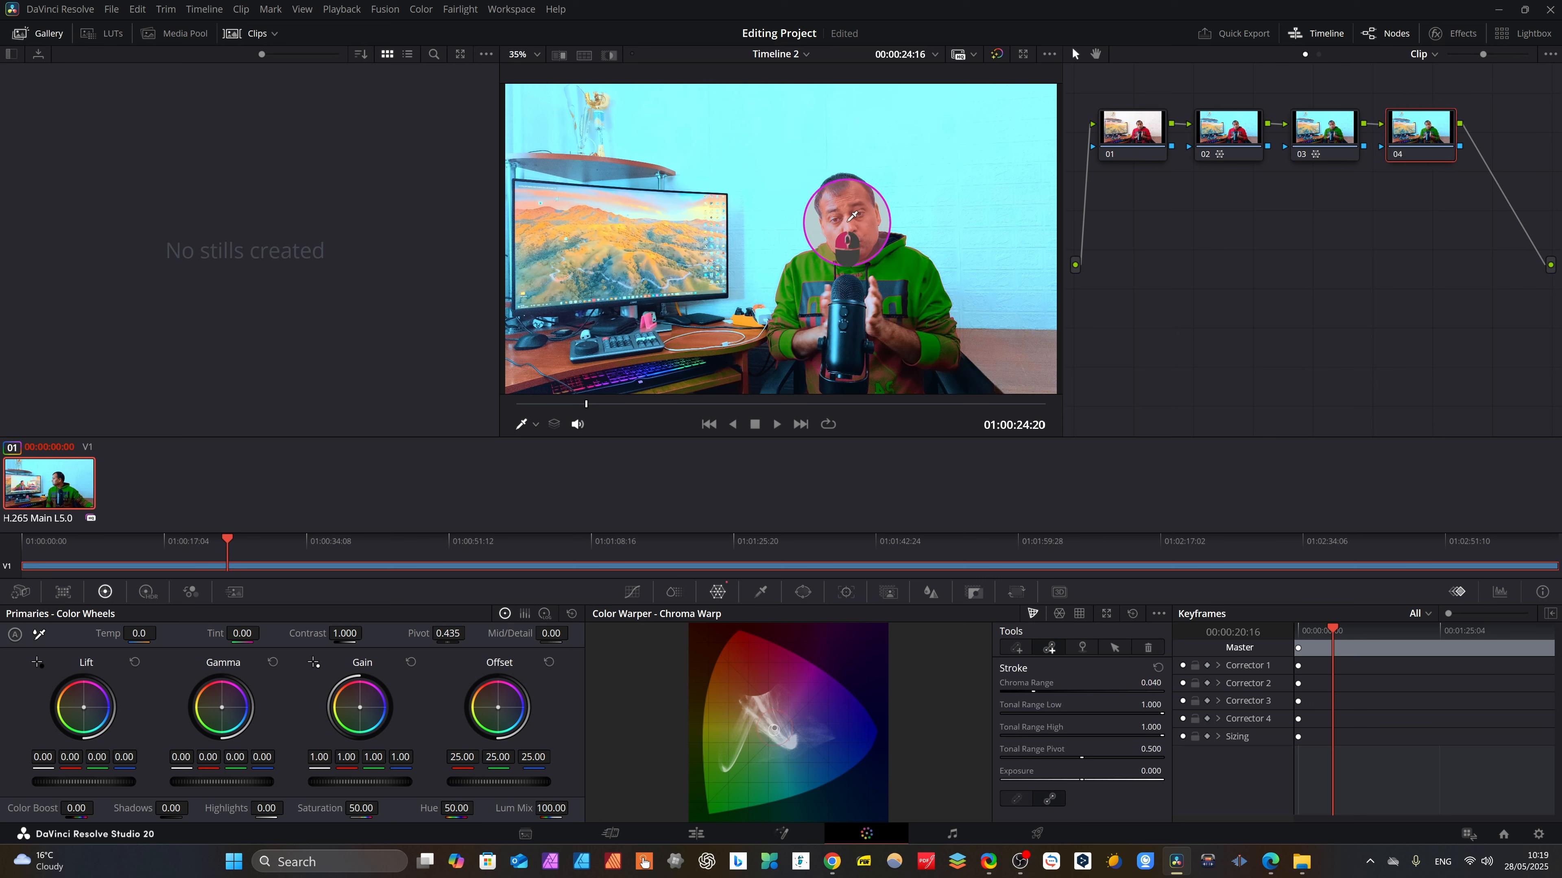
mouse_move(853, 217)
left_mouse_down()
mouse_move(857, 159)
mouse_move(903, 104)
mouse_move(890, 162)
left_mouse_up()
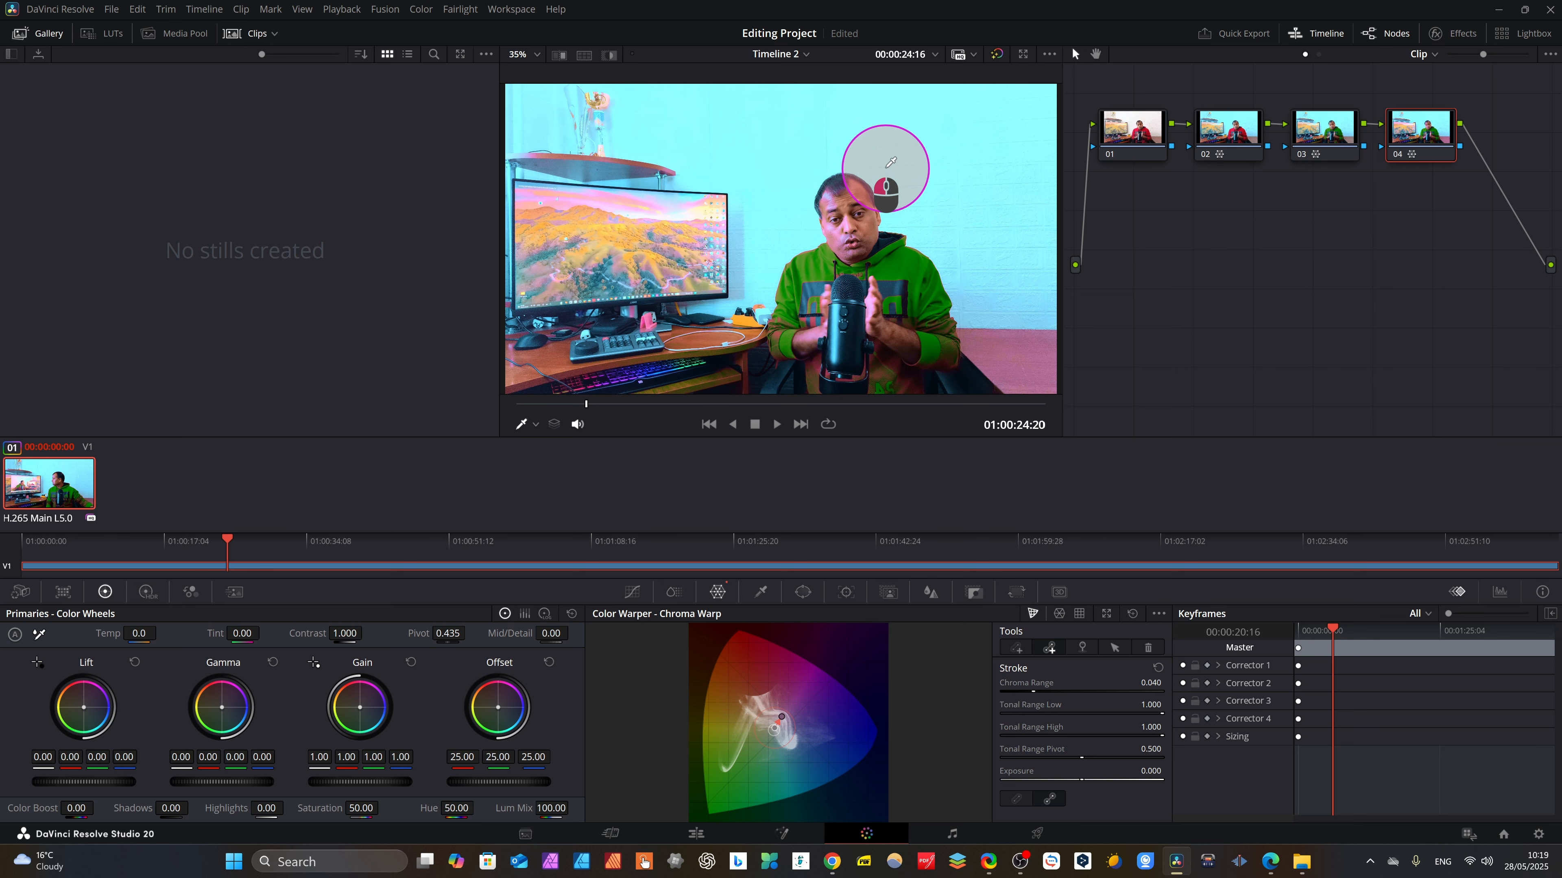
Play the clip with the grades bypassed and again with them enabled to compare the Chroma Warp result in motion.
left_click(997, 54)
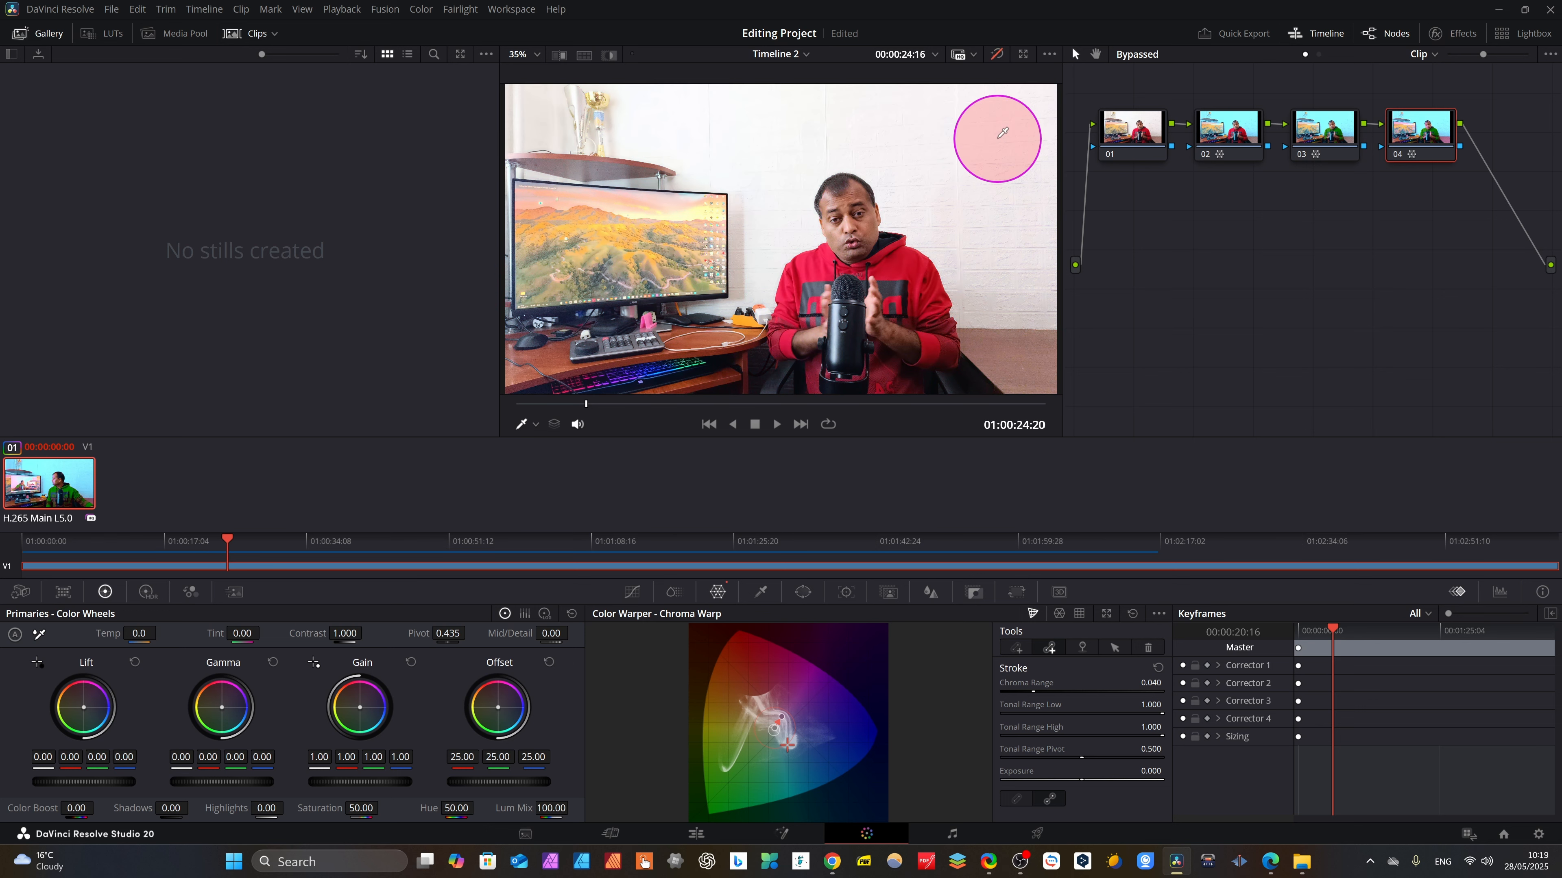
key("space")
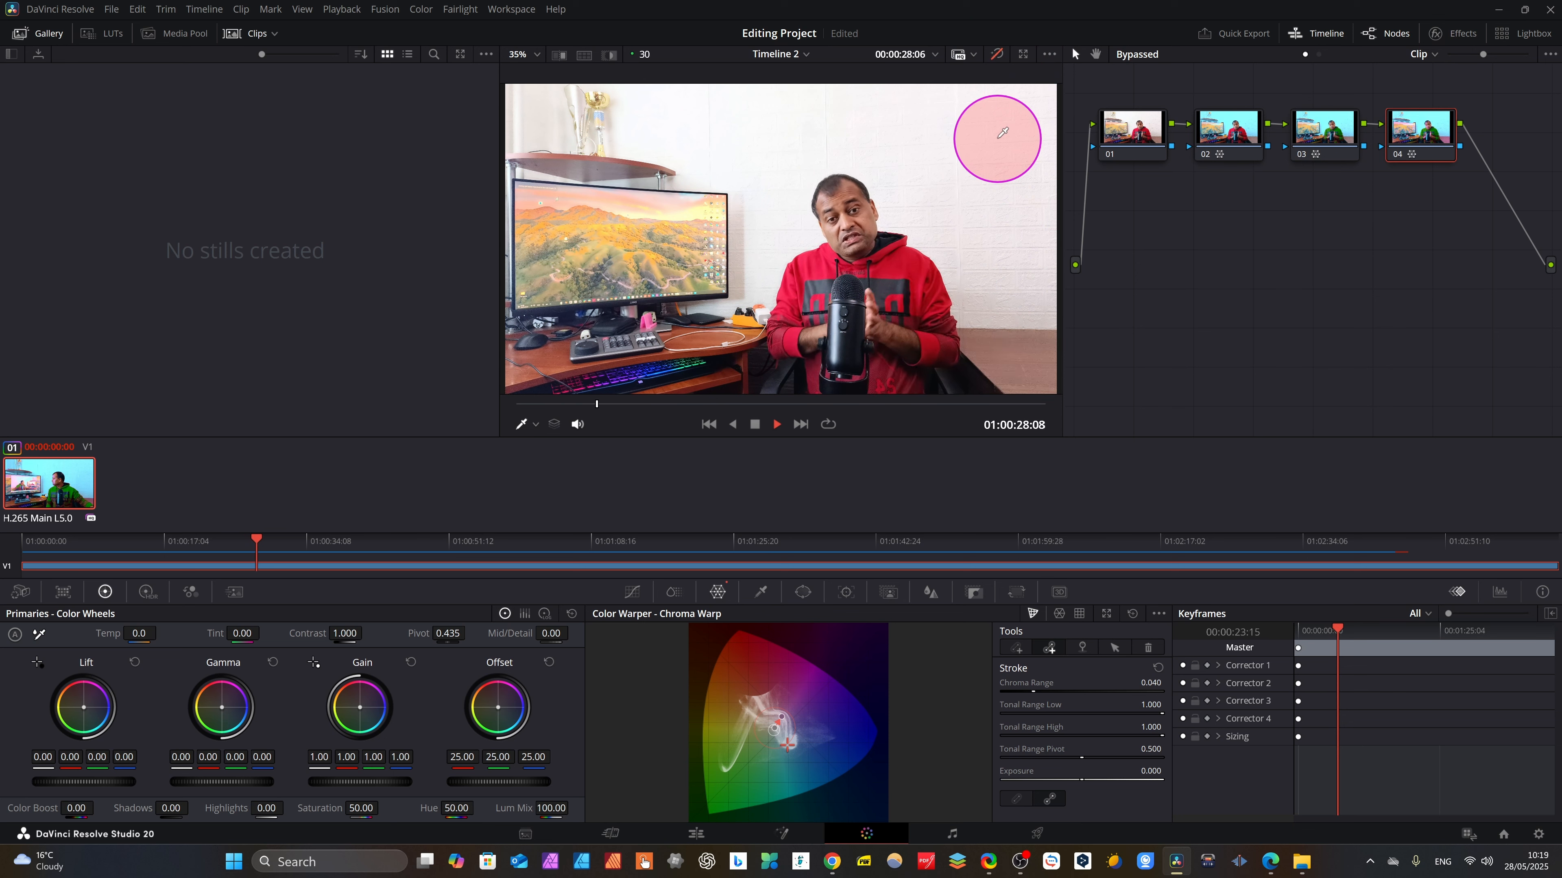
key("space")
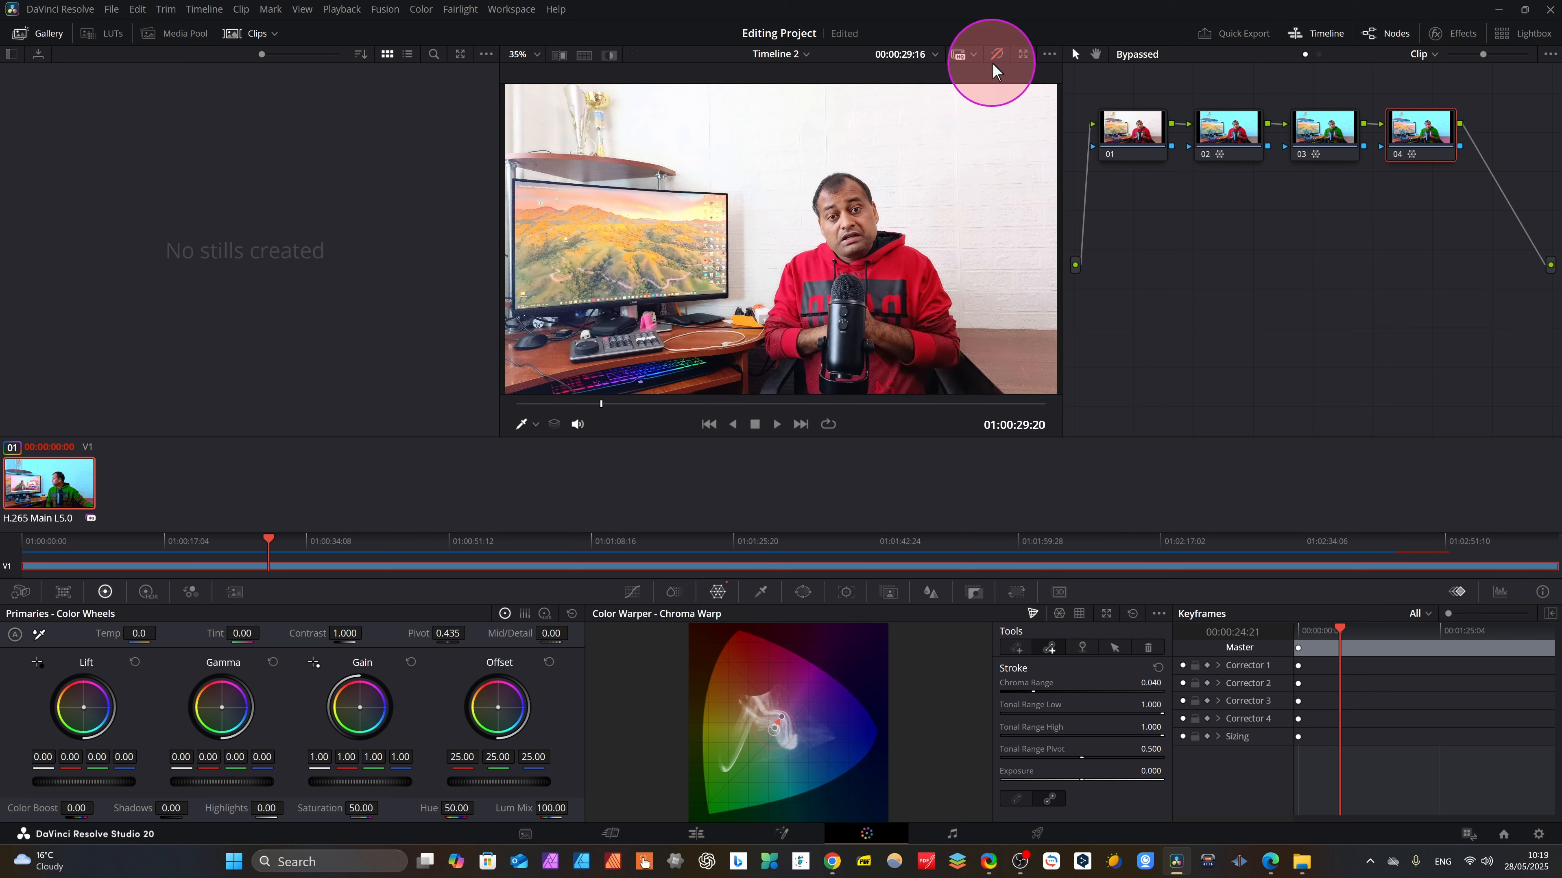
left_click(996, 54)
key("space")
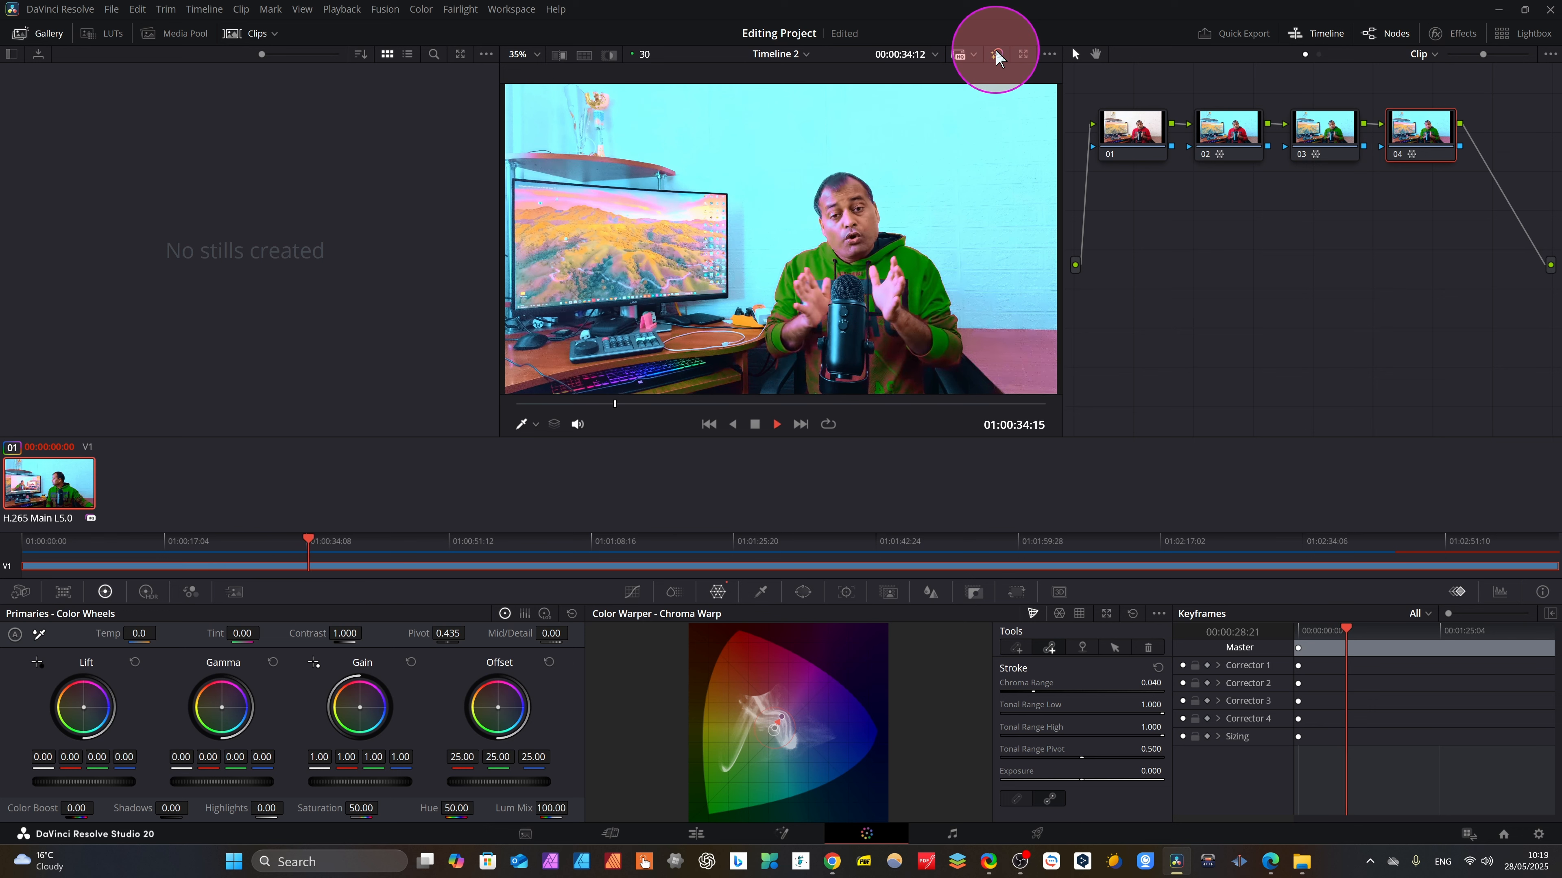
key("space")
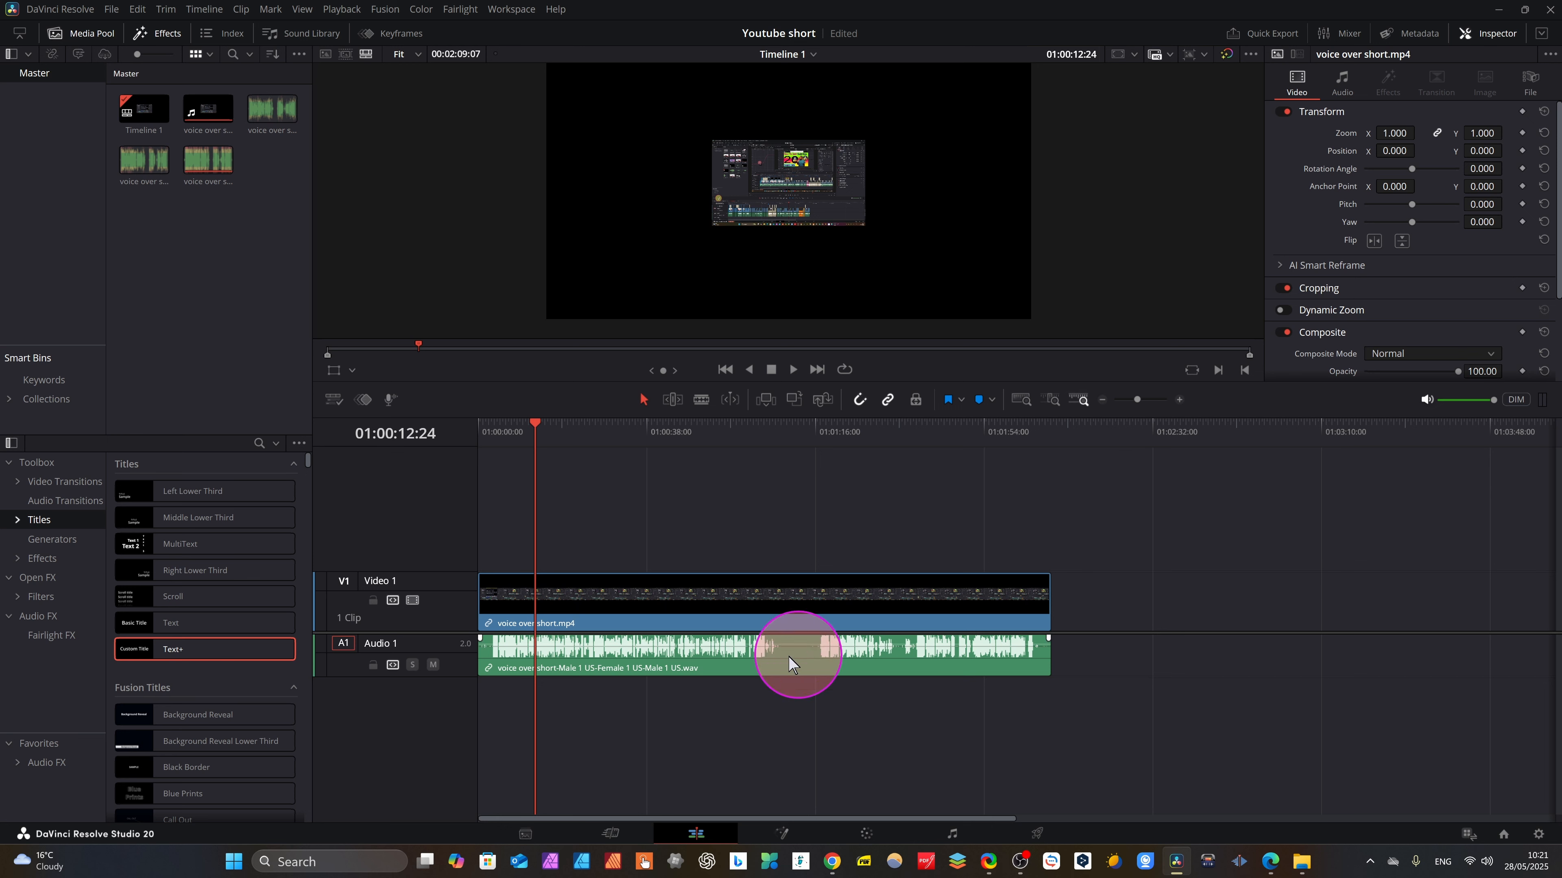
left_click(625, 607)
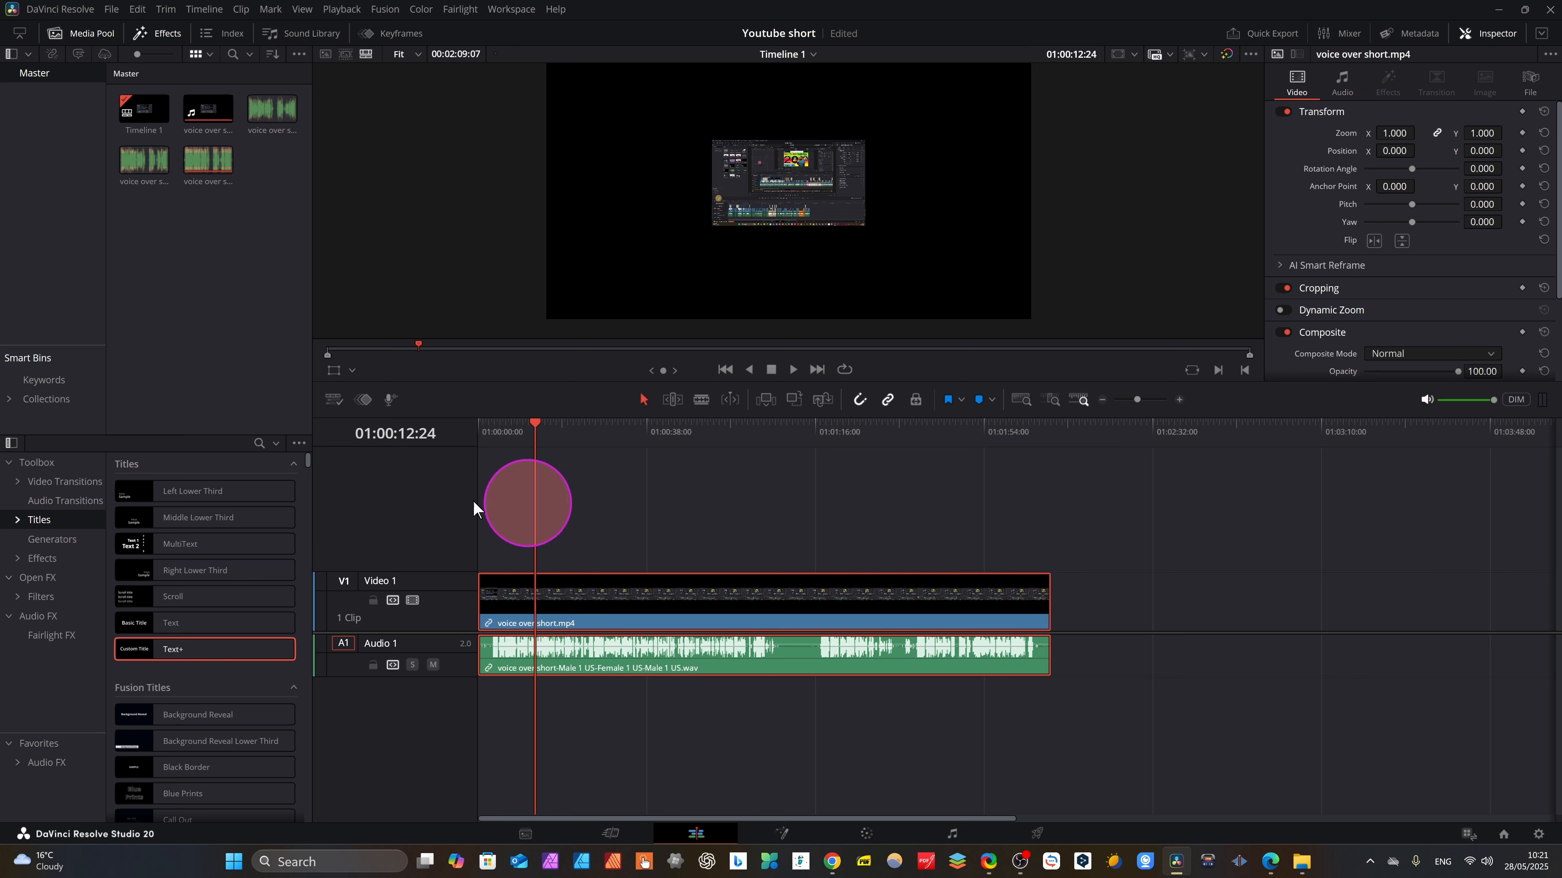
right_click(144, 121)
mouse_move(246, 293)
mouse_move(518, 294)
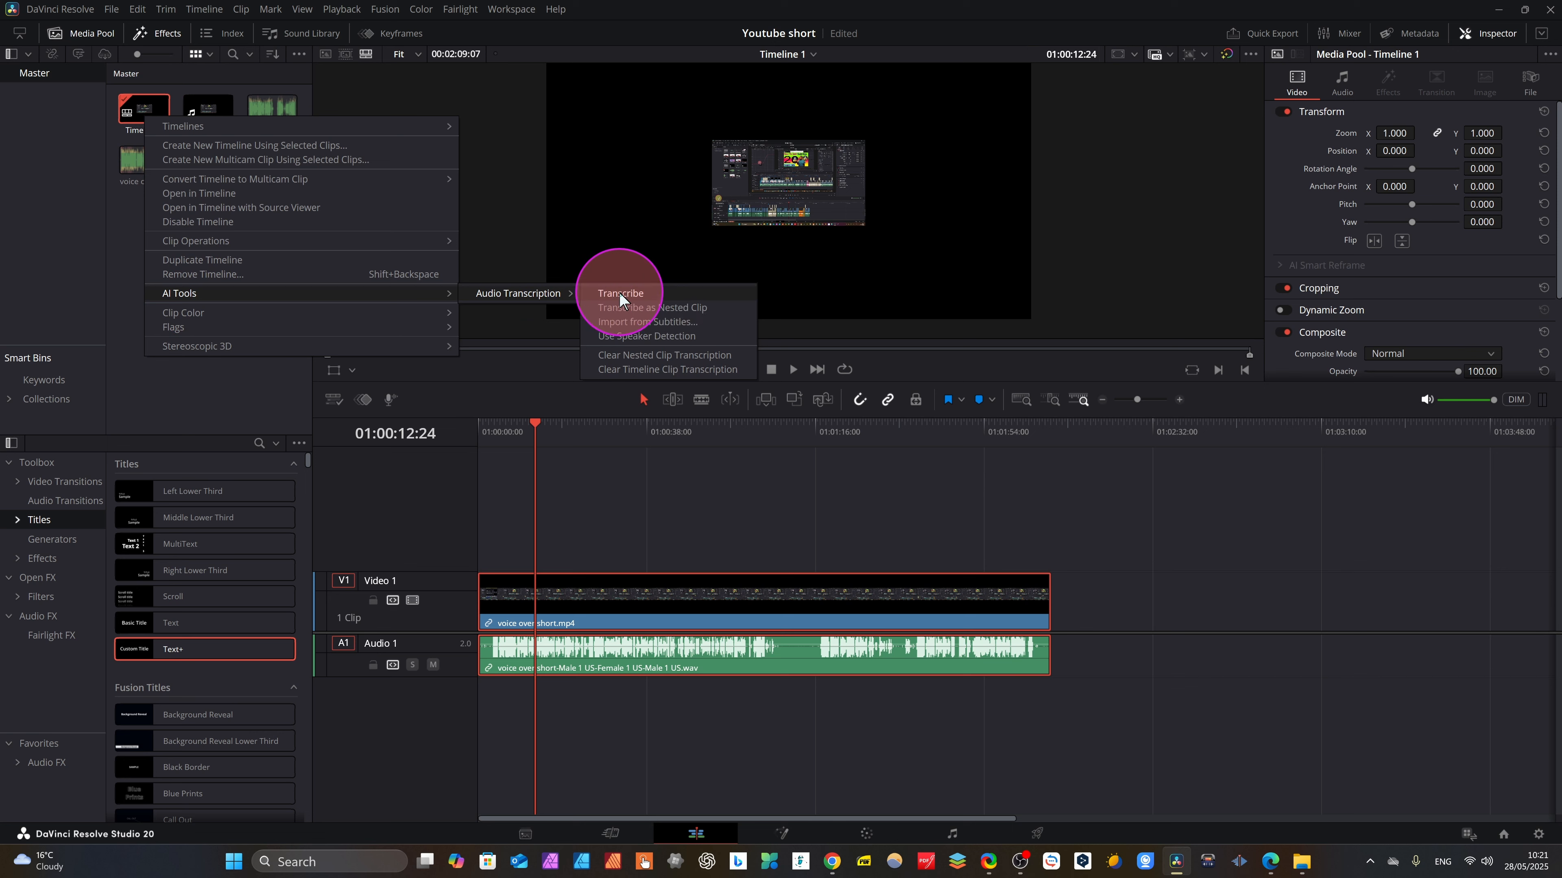
left_click(58, 187)
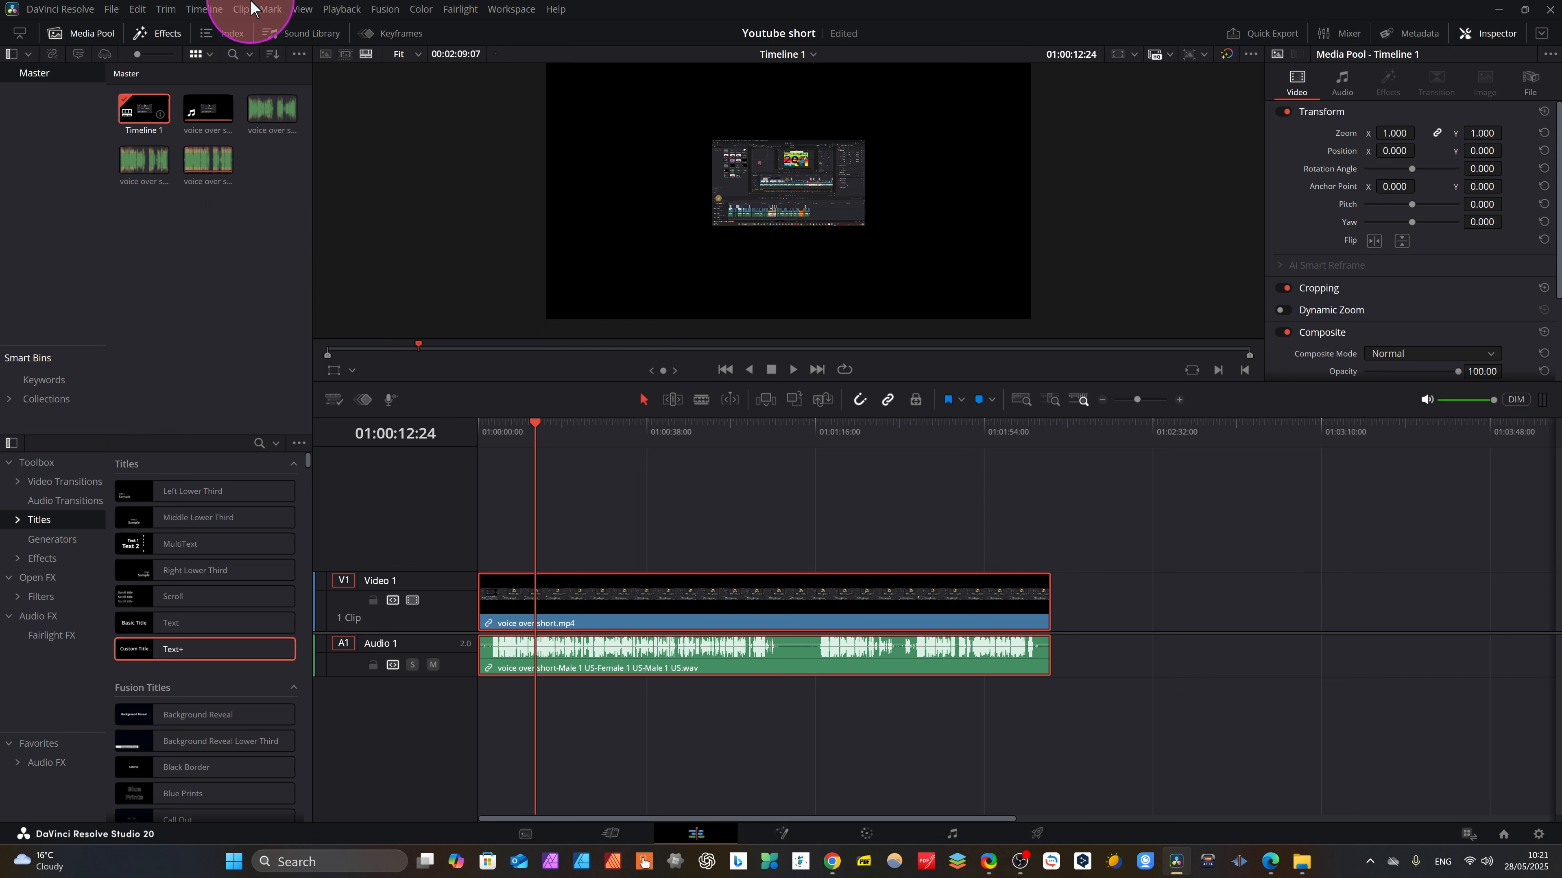
Create subtitles from Timeline 1's audio in English, with the Subtitle Default preset, 42 characters per line and single lines.
left_click(198, 10)
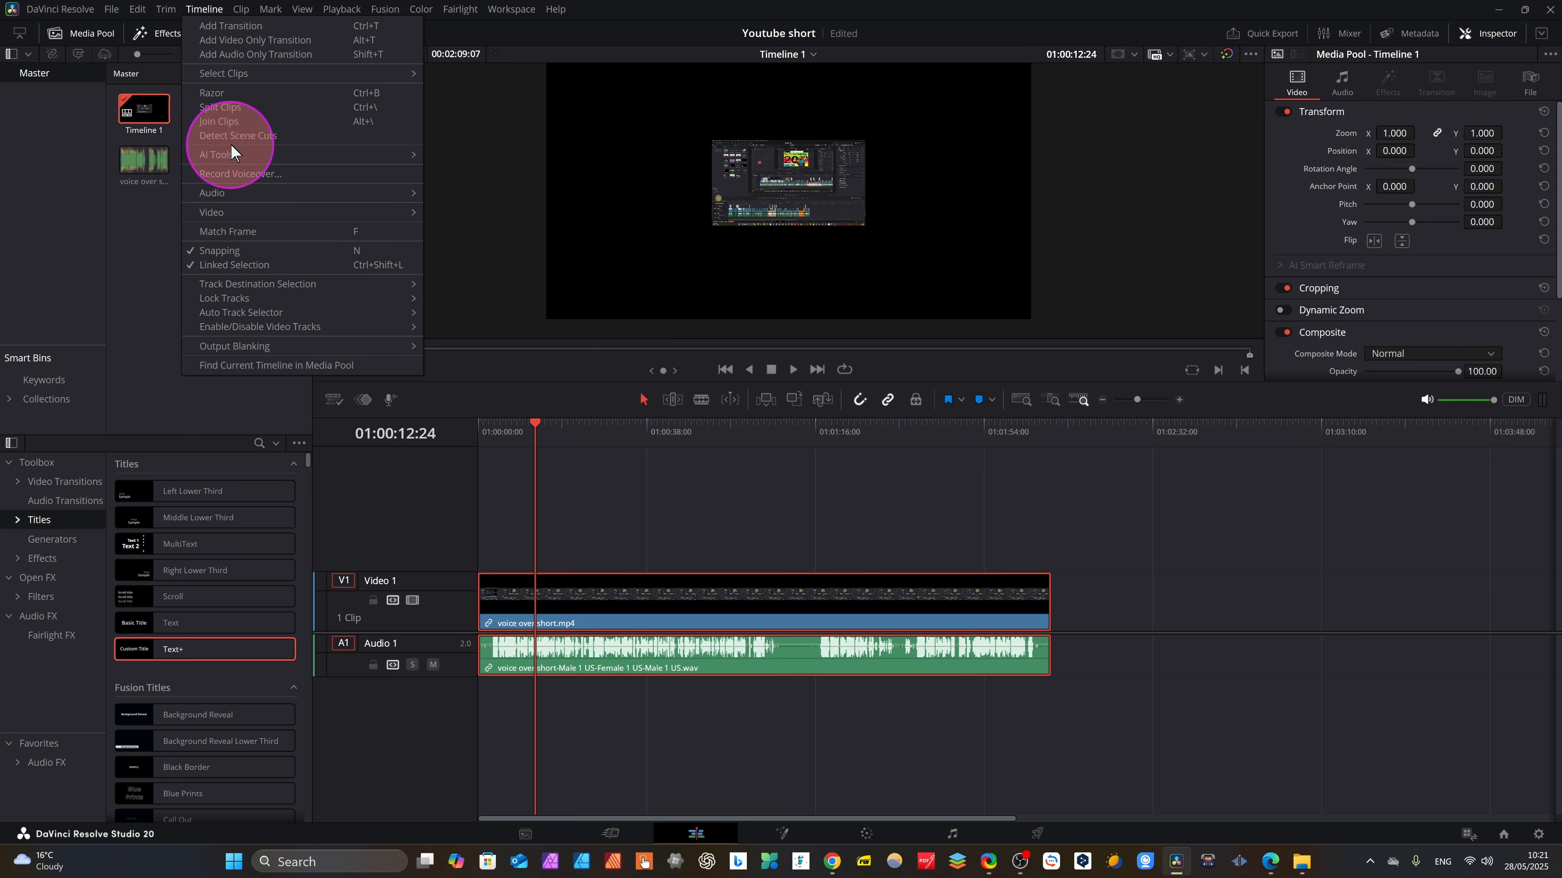
mouse_move(347, 192)
mouse_move(411, 152)
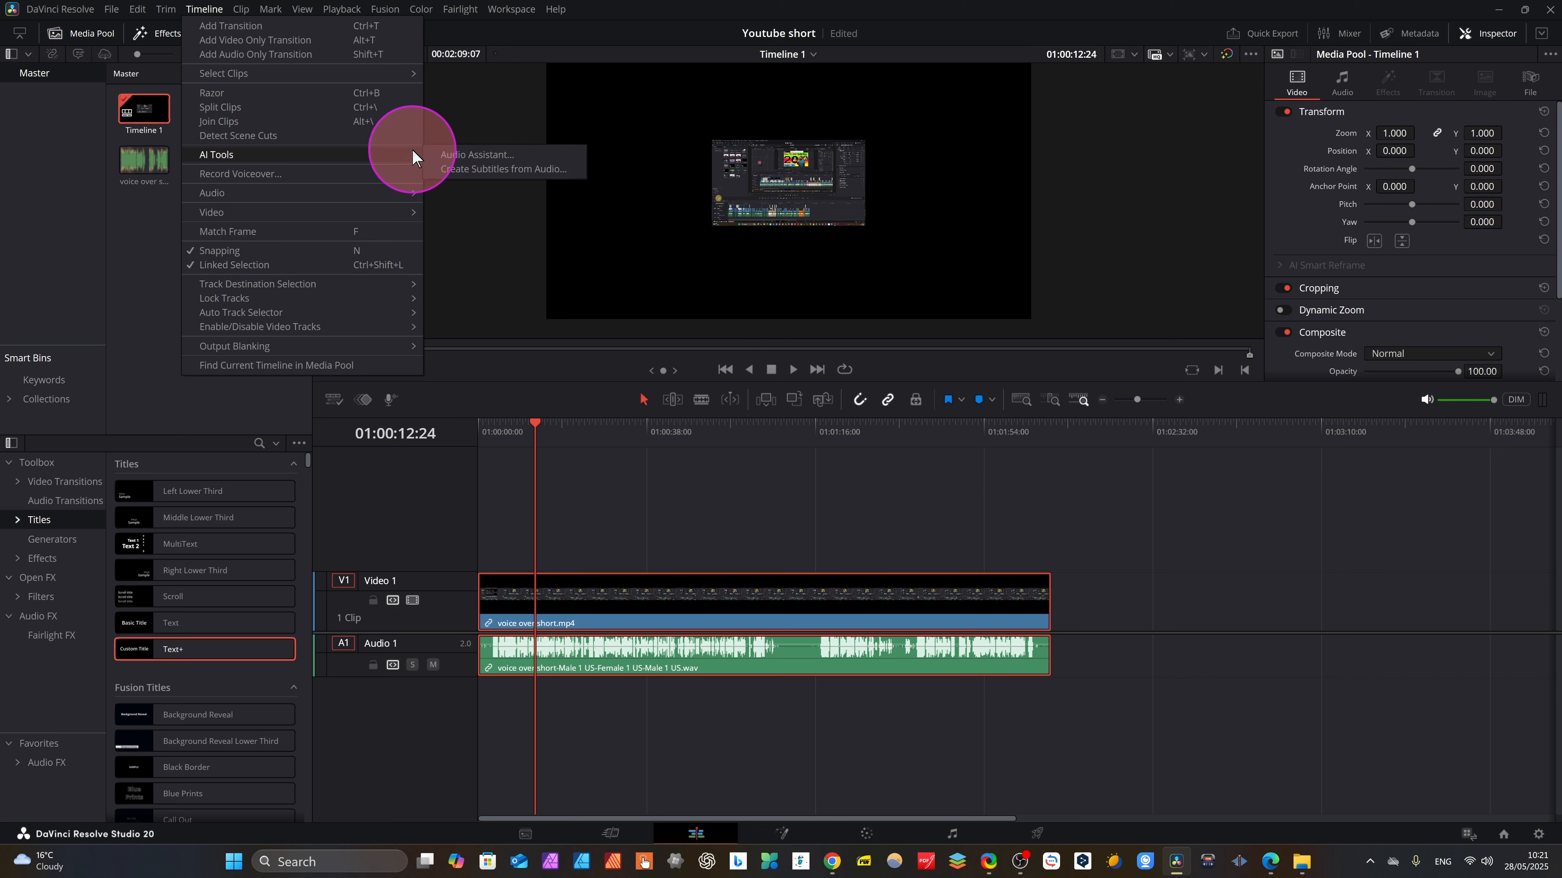
left_click(496, 170)
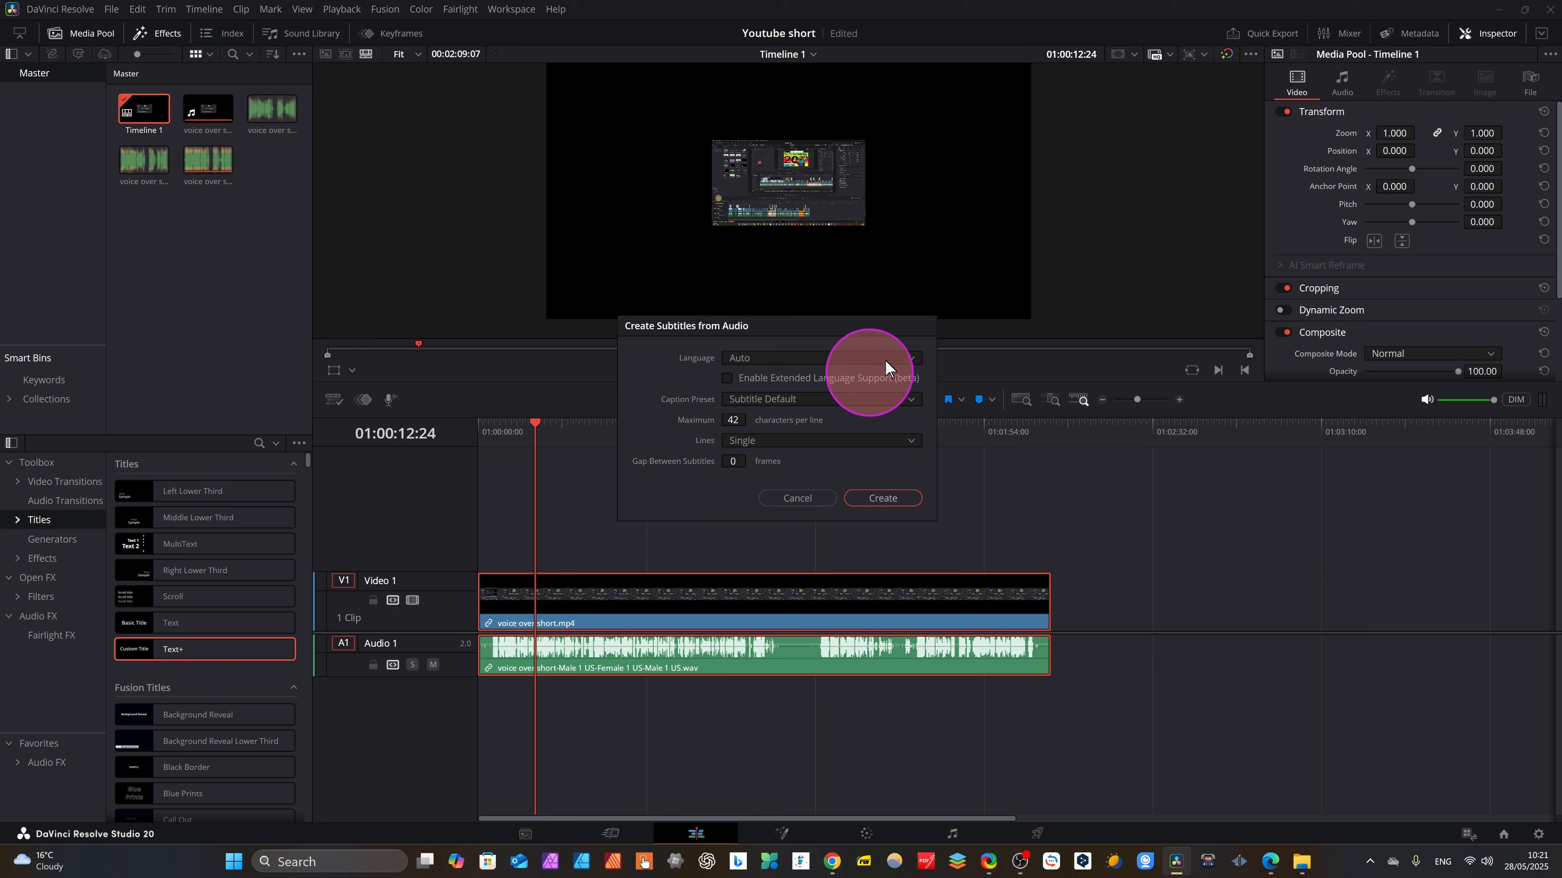
left_click(913, 355)
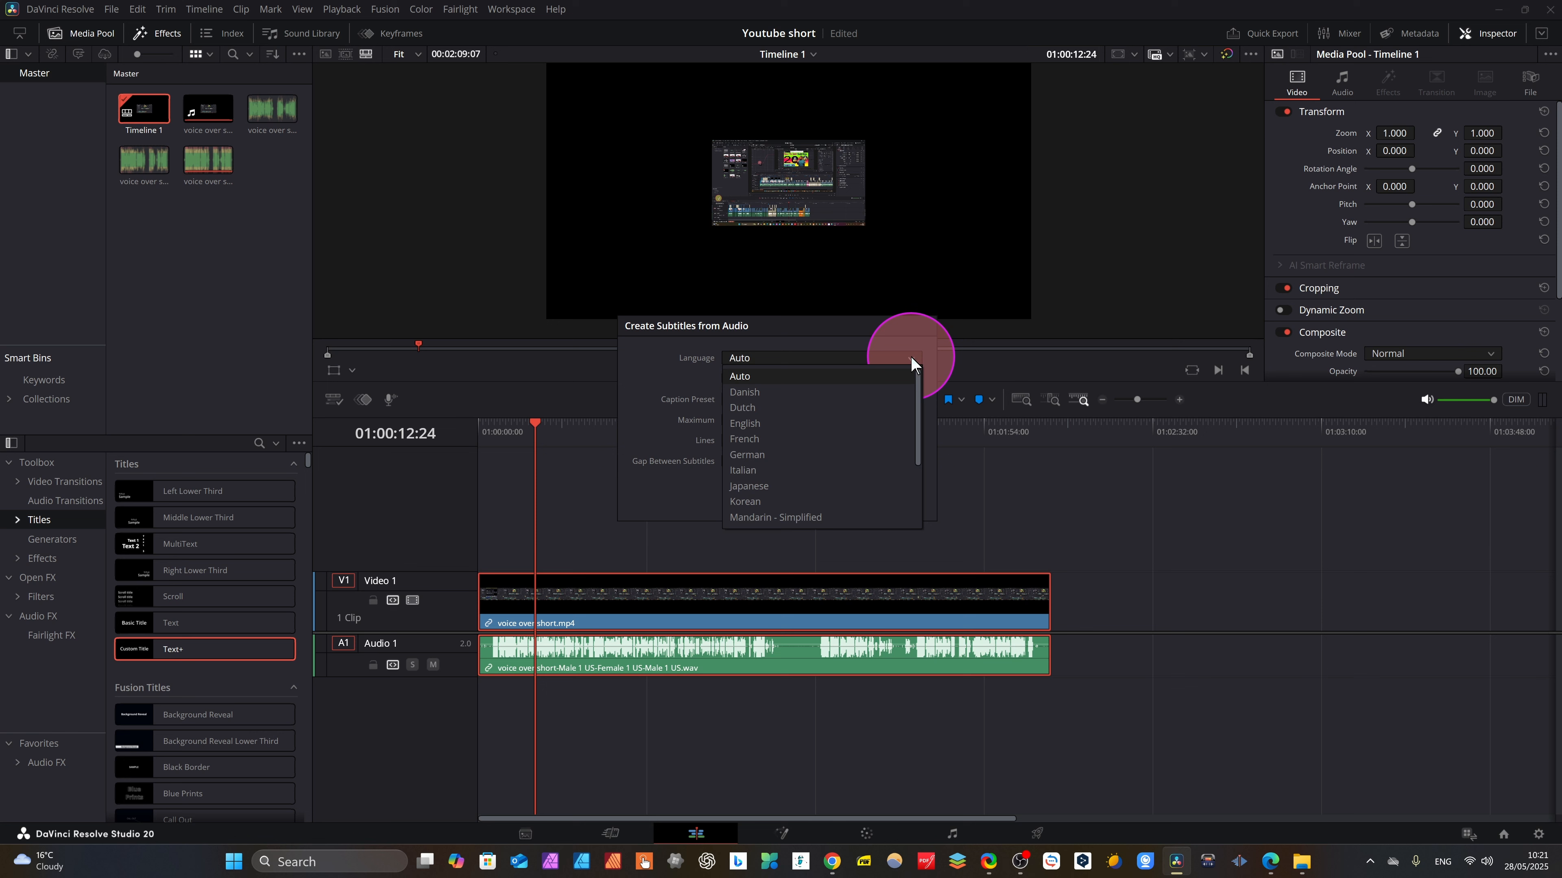
left_click(750, 423)
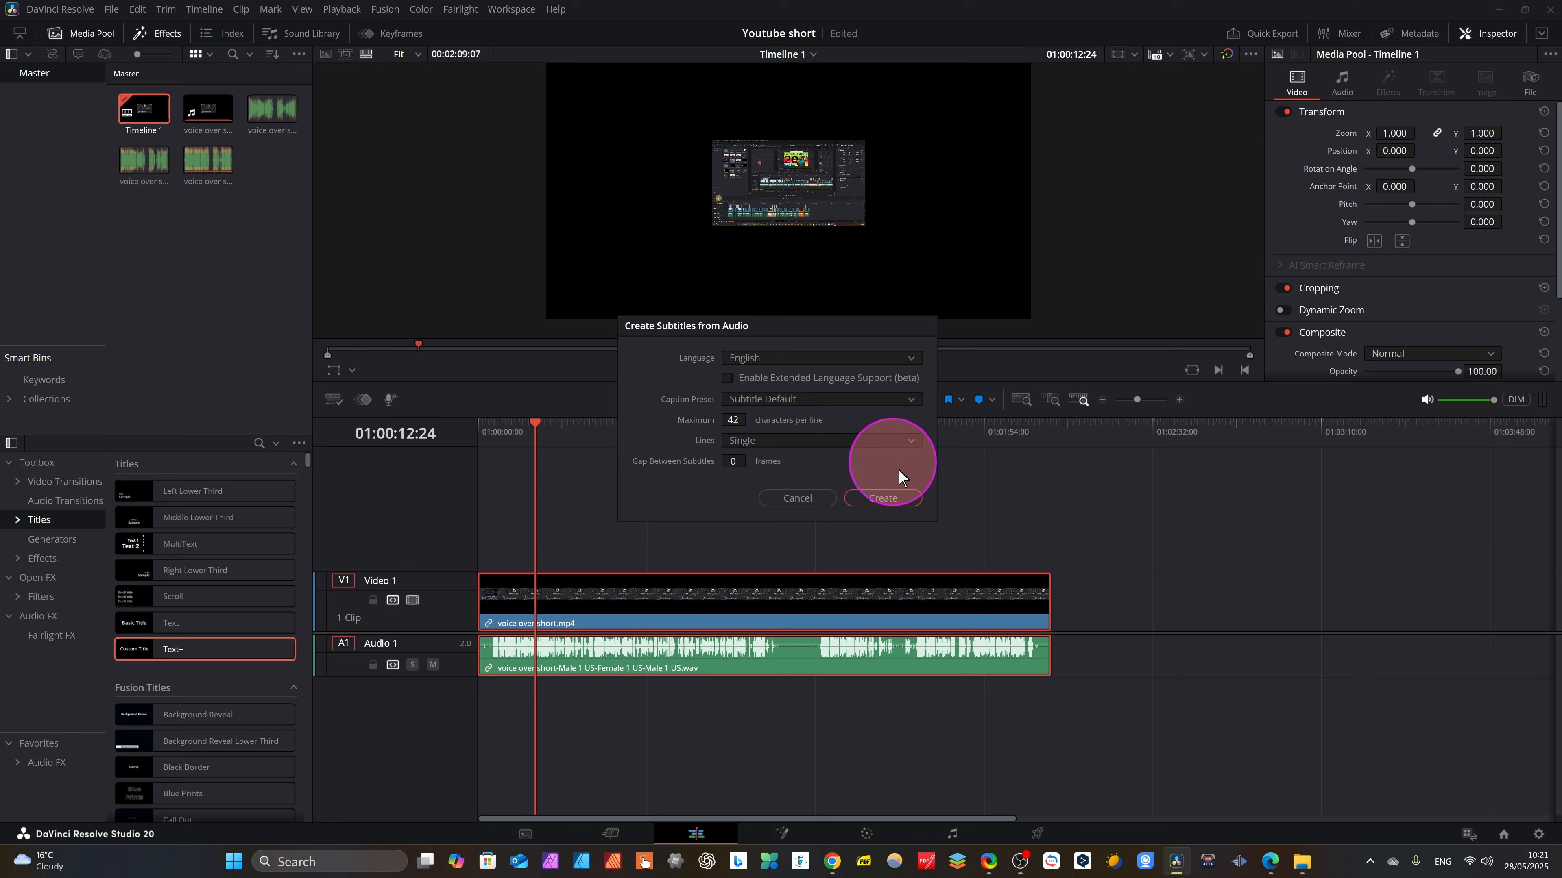
left_click(878, 498)
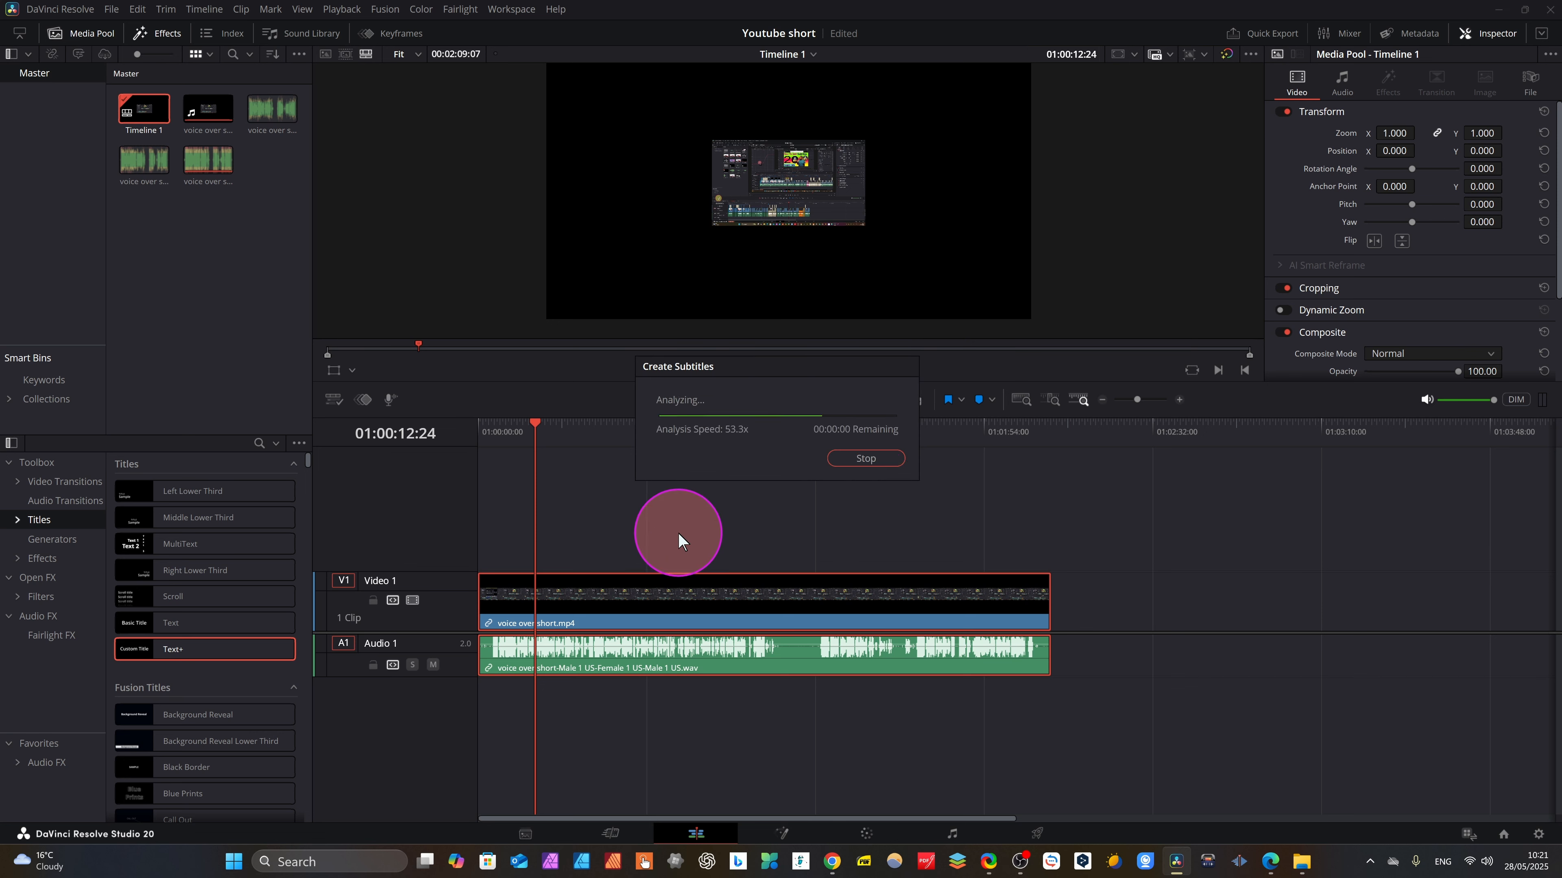
Preview a subtitle around 01:01:07:29 and set the Subtitle 1 track's character color to bright green.
left_click_drag(552, 485, 779, 502)
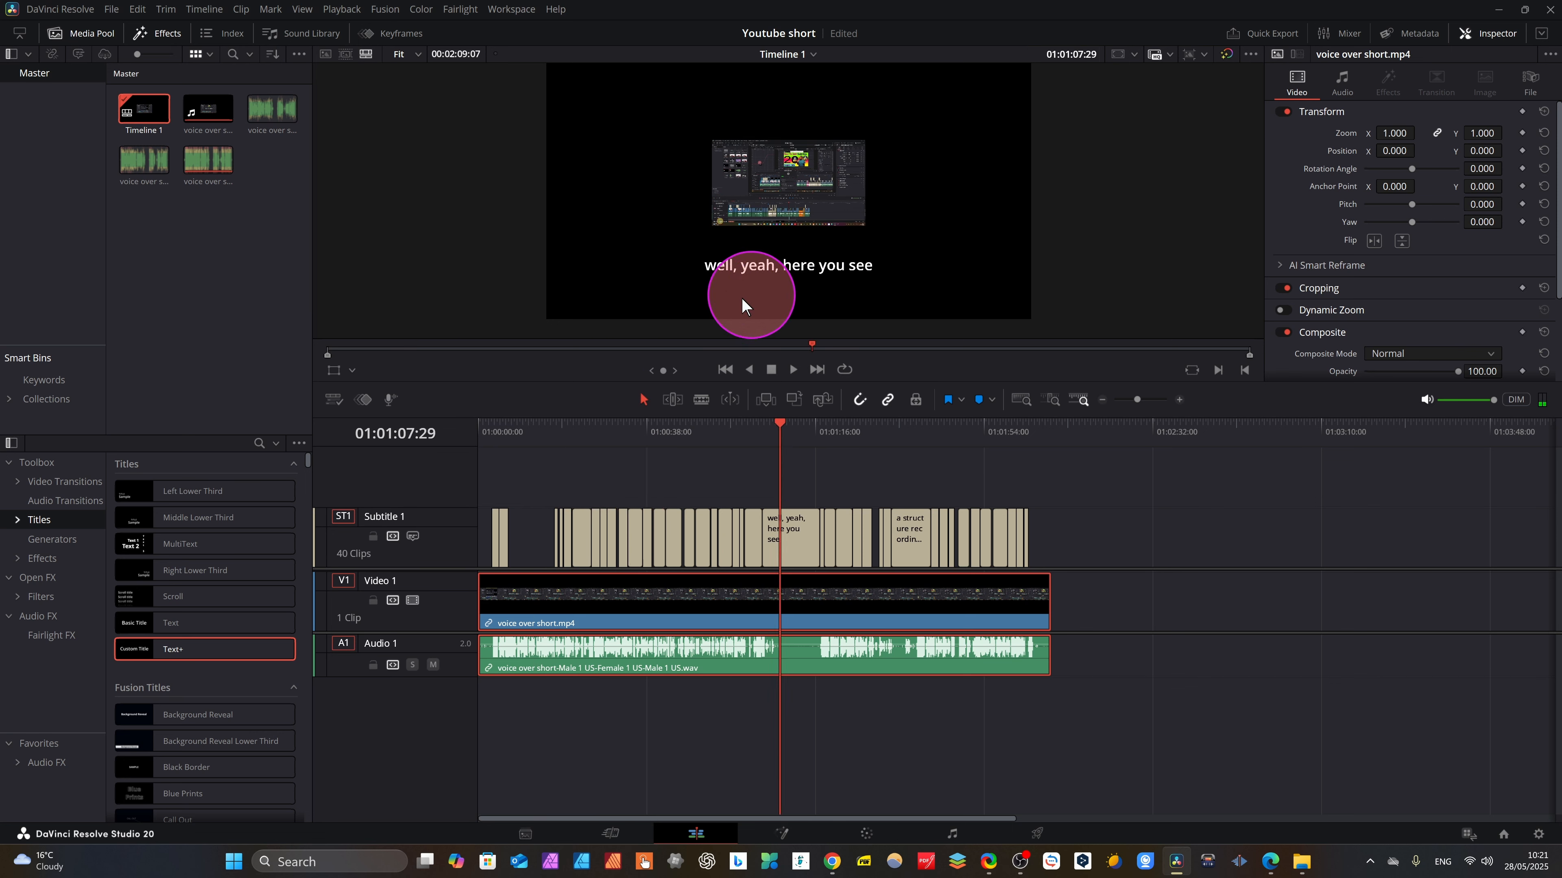
left_click(1042, 477)
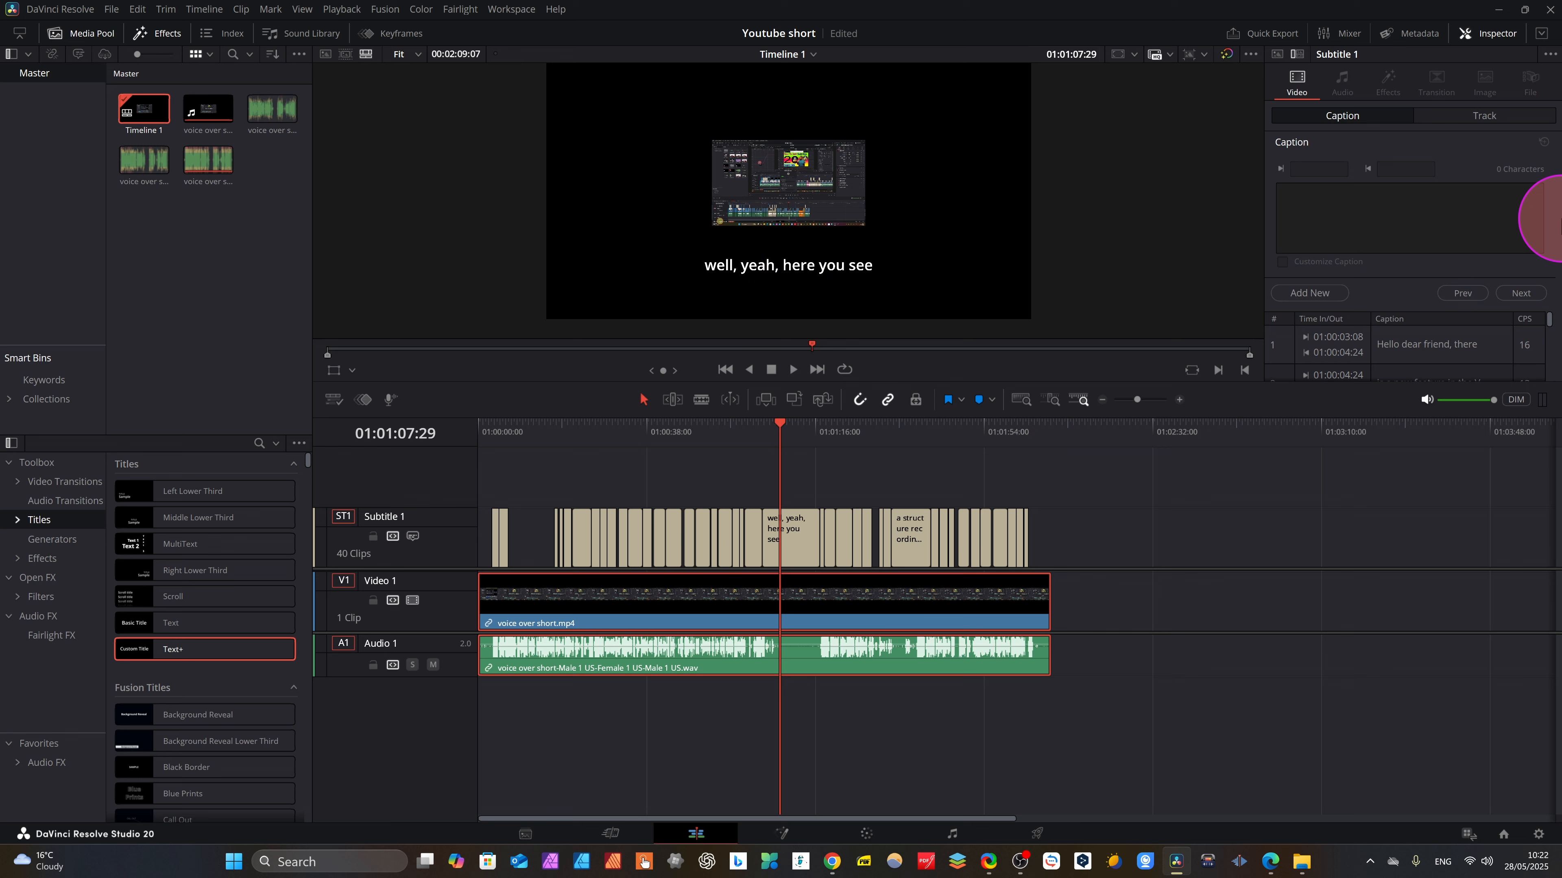
left_click(1442, 117)
left_click(1382, 222)
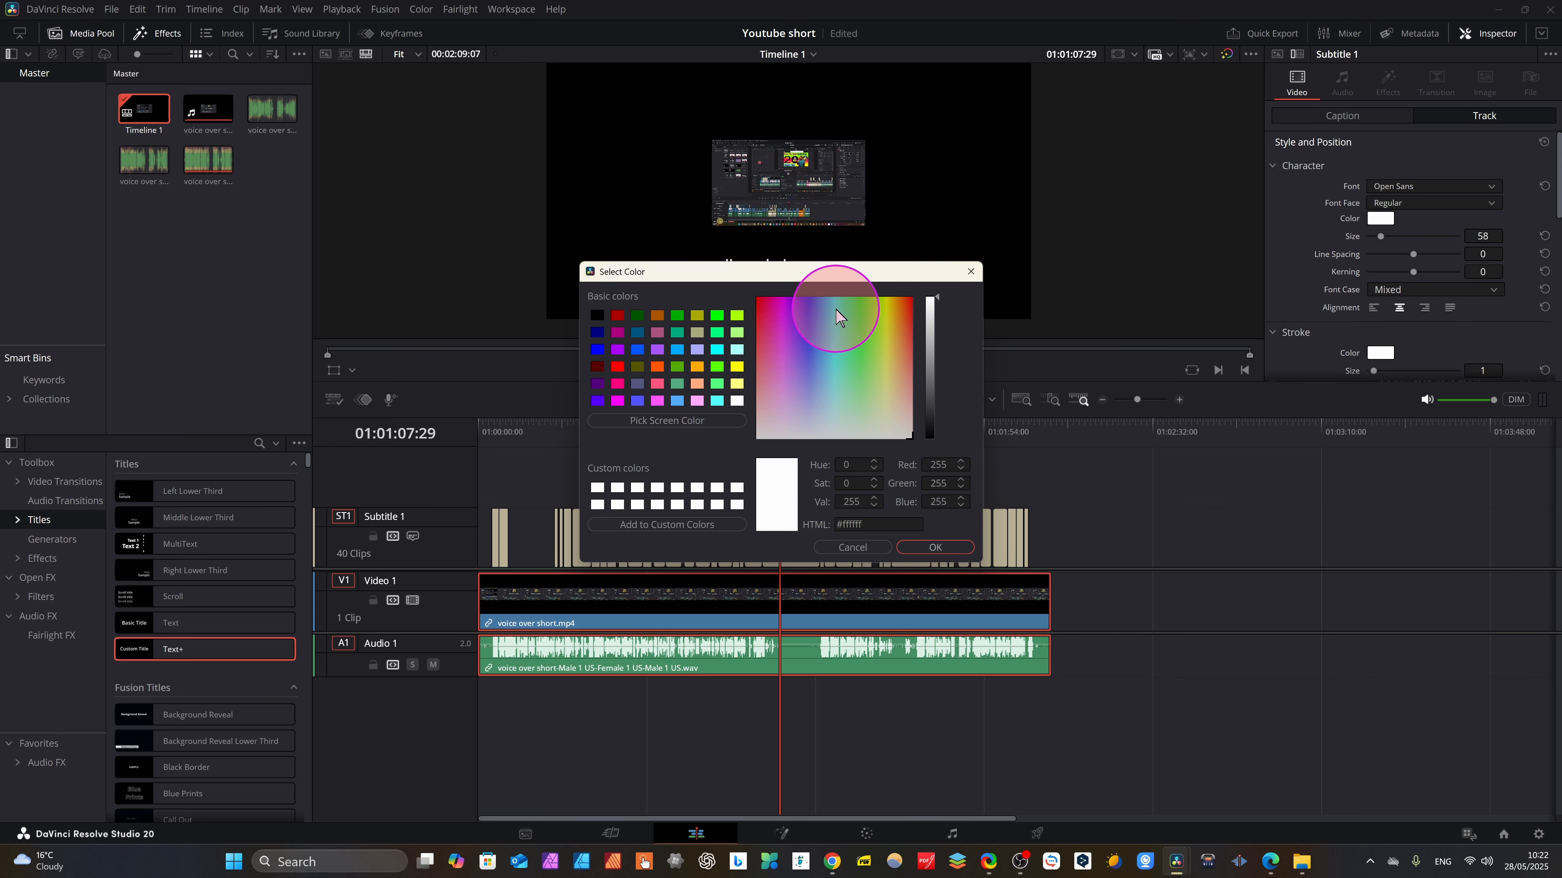
left_click(859, 331)
left_click(915, 549)
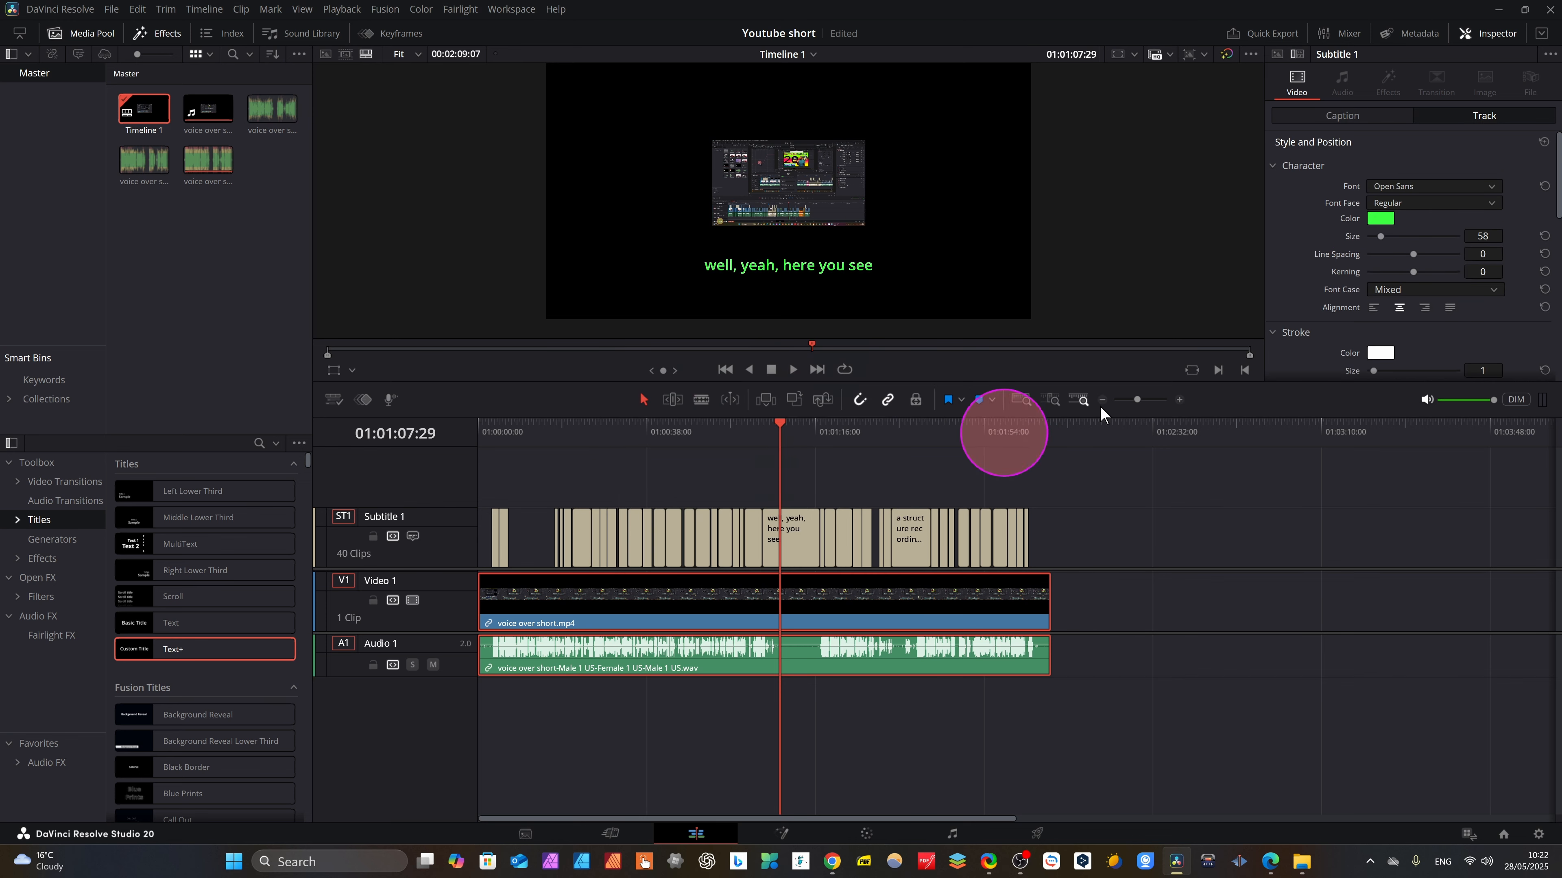
Apply the White on Red Rounded subtitle title style to the whole Subtitle 1 track.
scroll(1548, 245, "down", 3)
scroll(1547, 245, "up", 3)
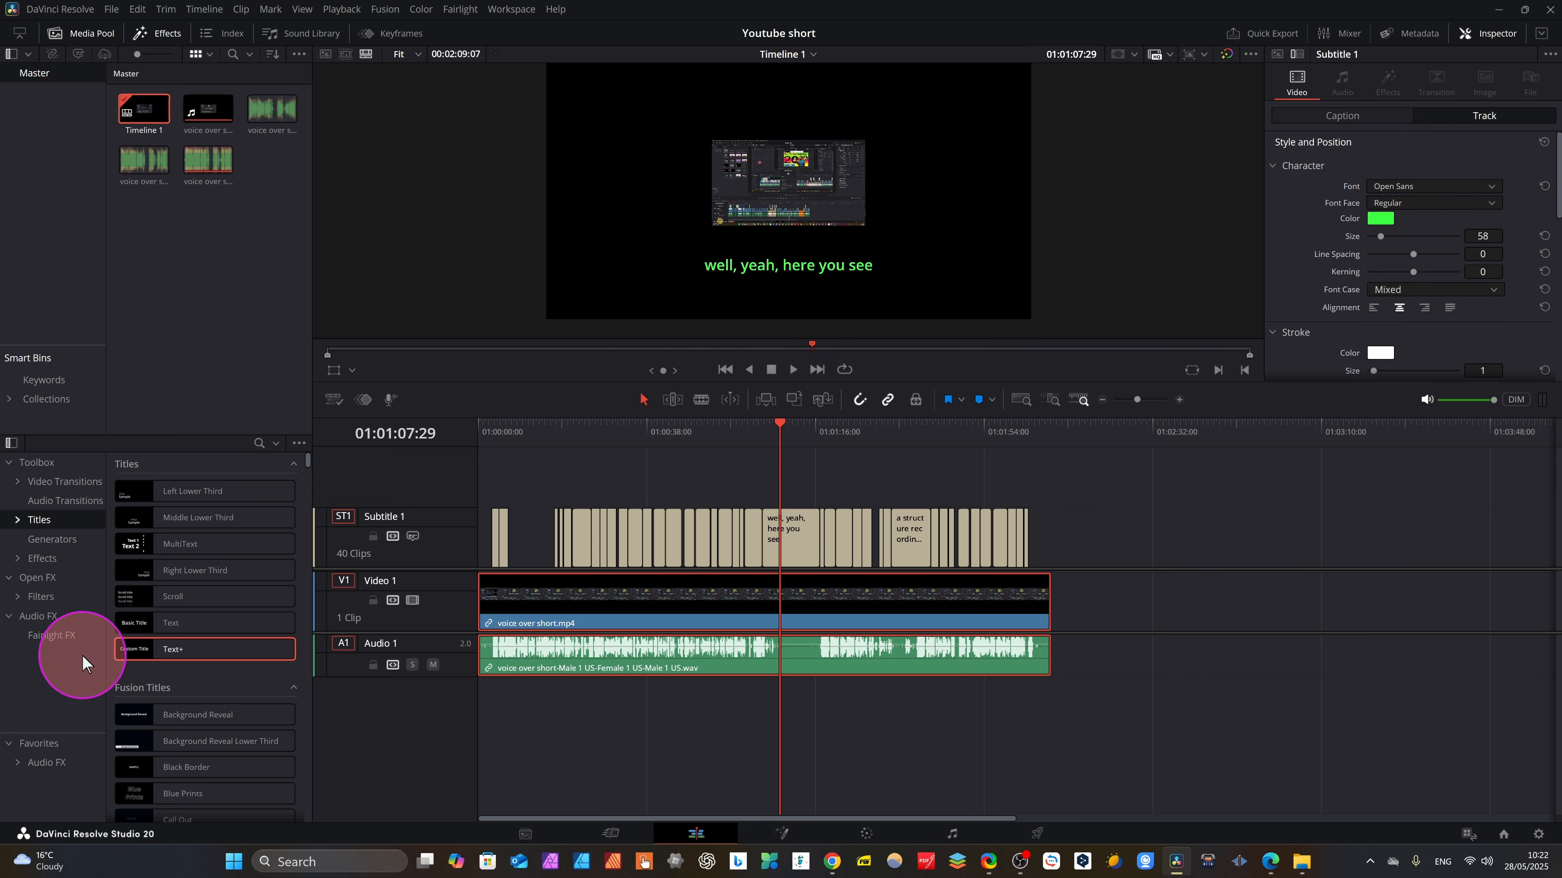
scroll(240, 673, "down", 8)
scroll(238, 676, "down", 8)
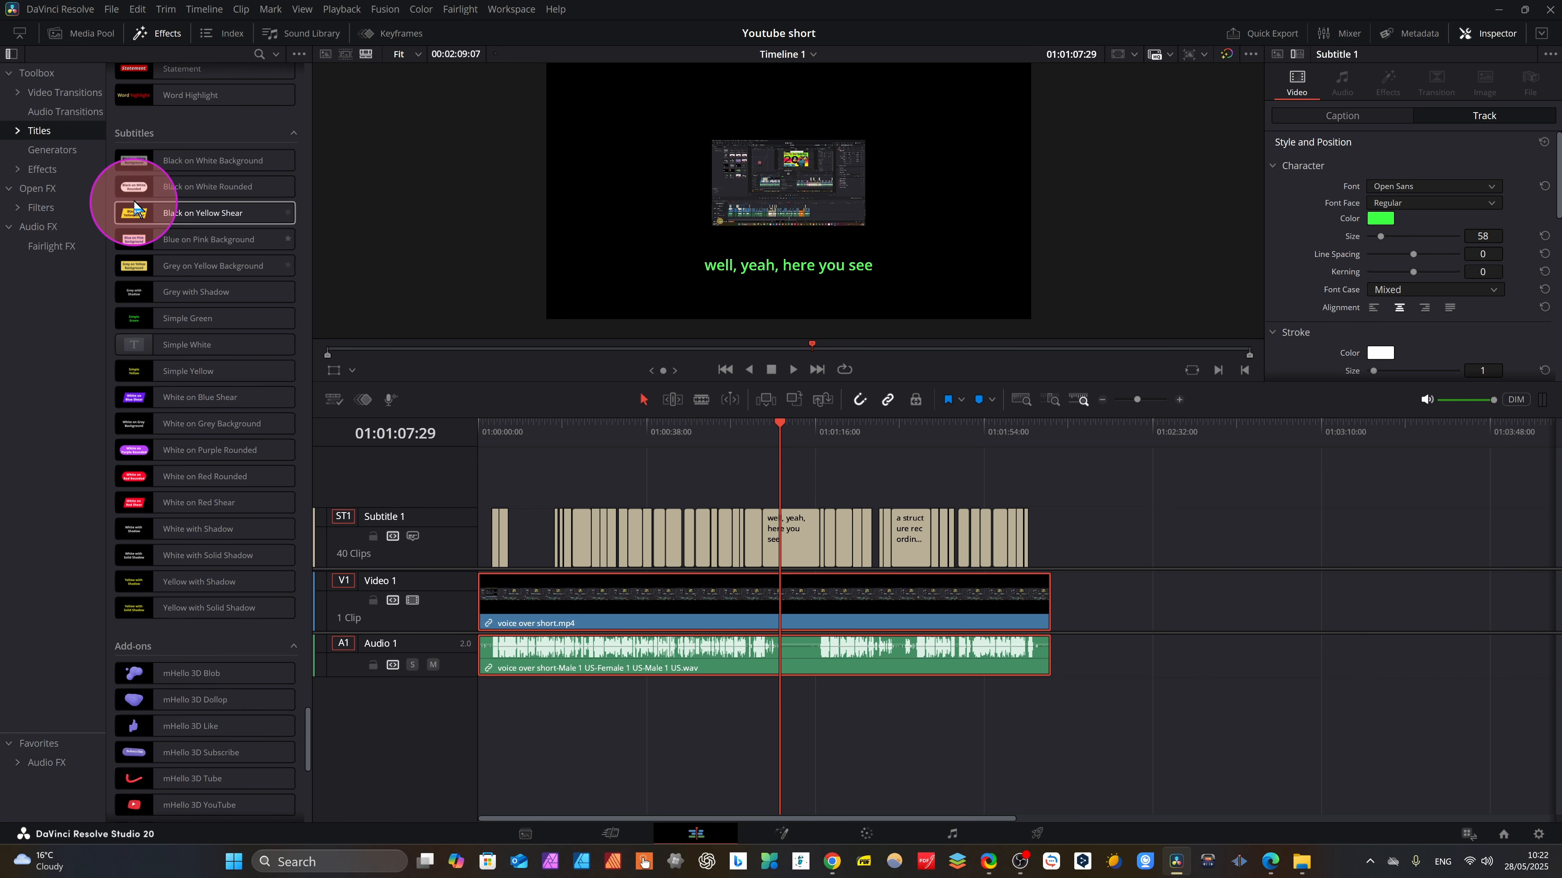
scroll(145, 244, "up", 5)
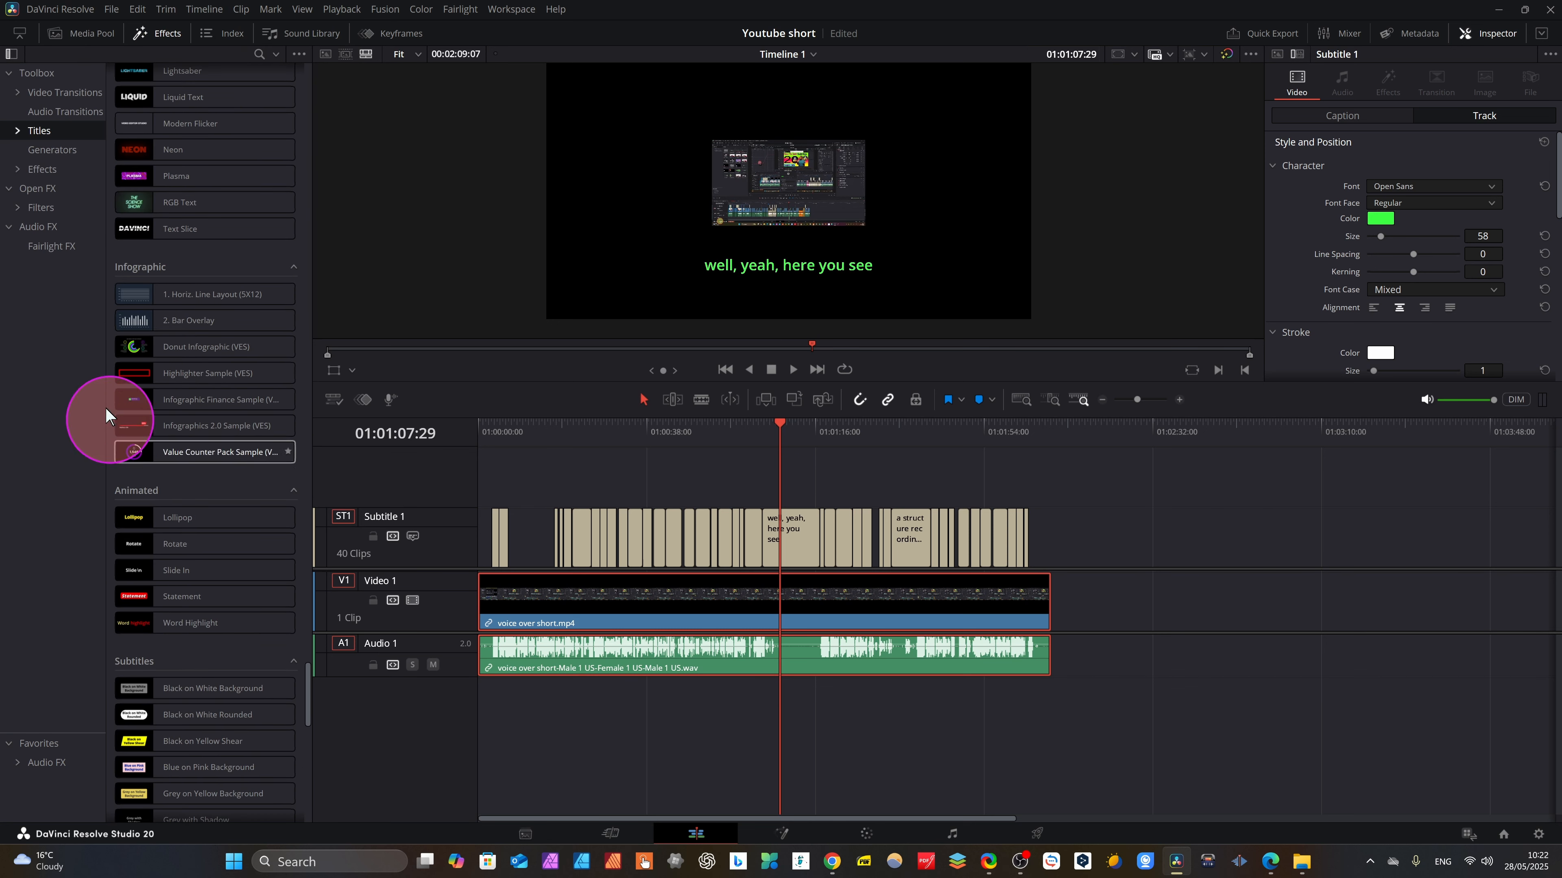
scroll(234, 510, "down", 4)
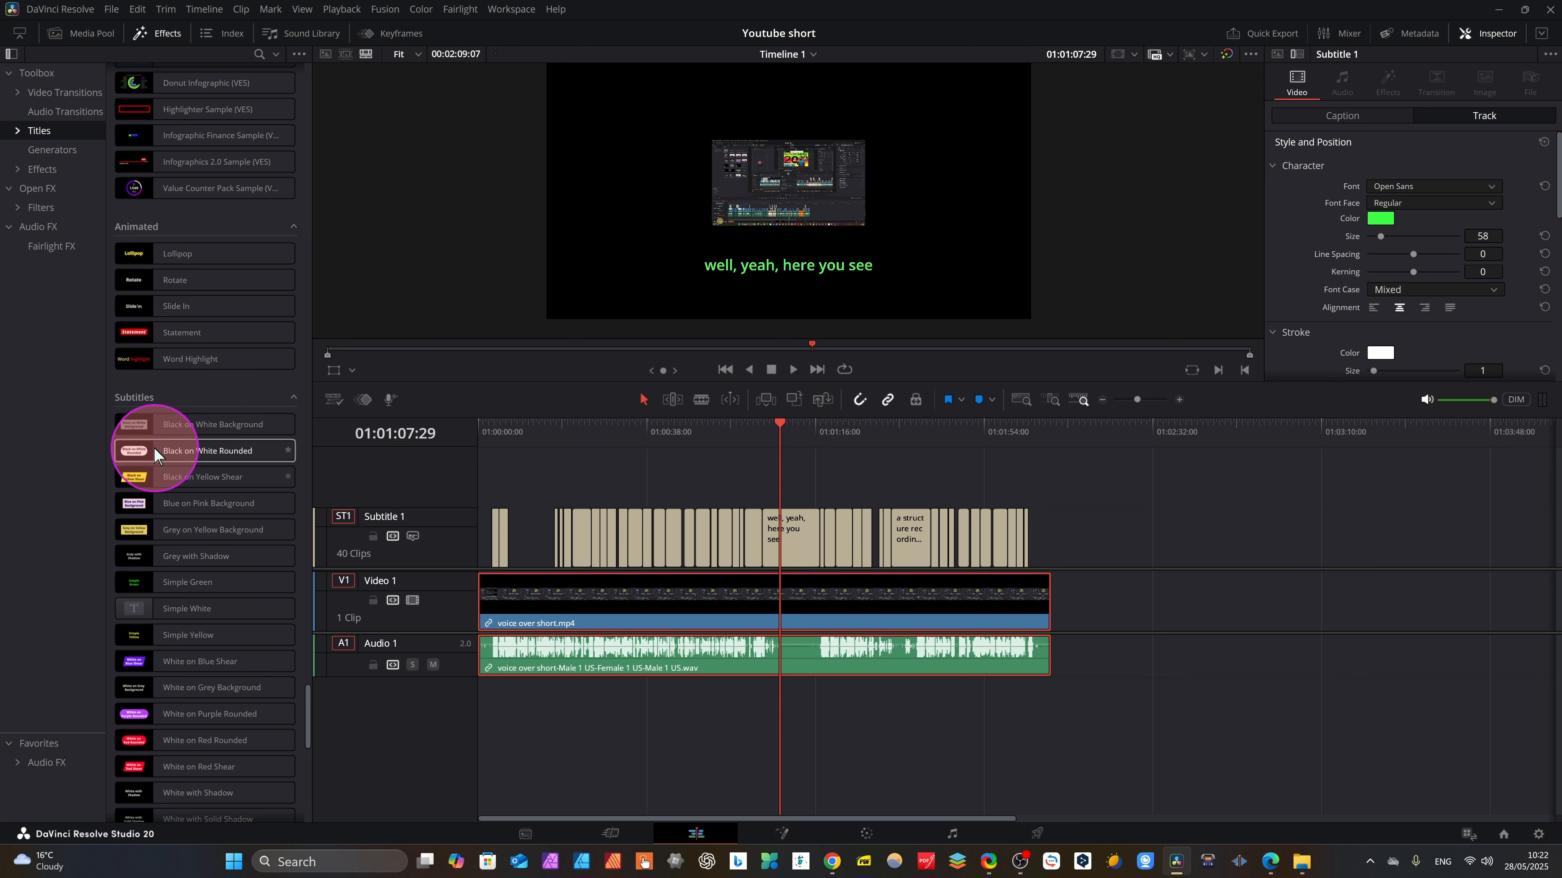
scroll(144, 707, "down", 4)
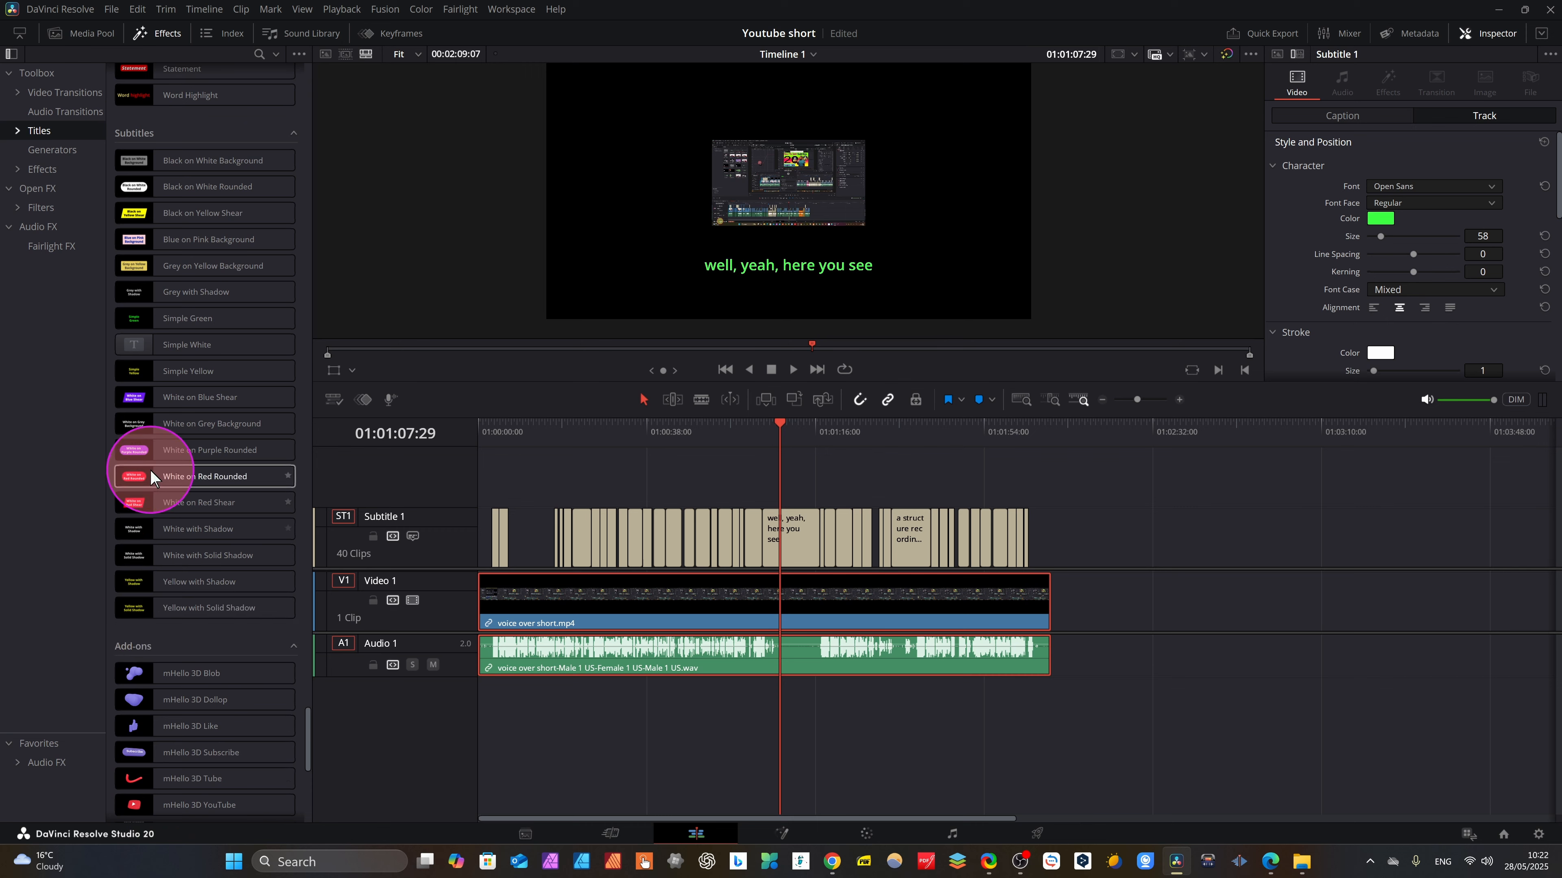
scroll(151, 476, "up", 4)
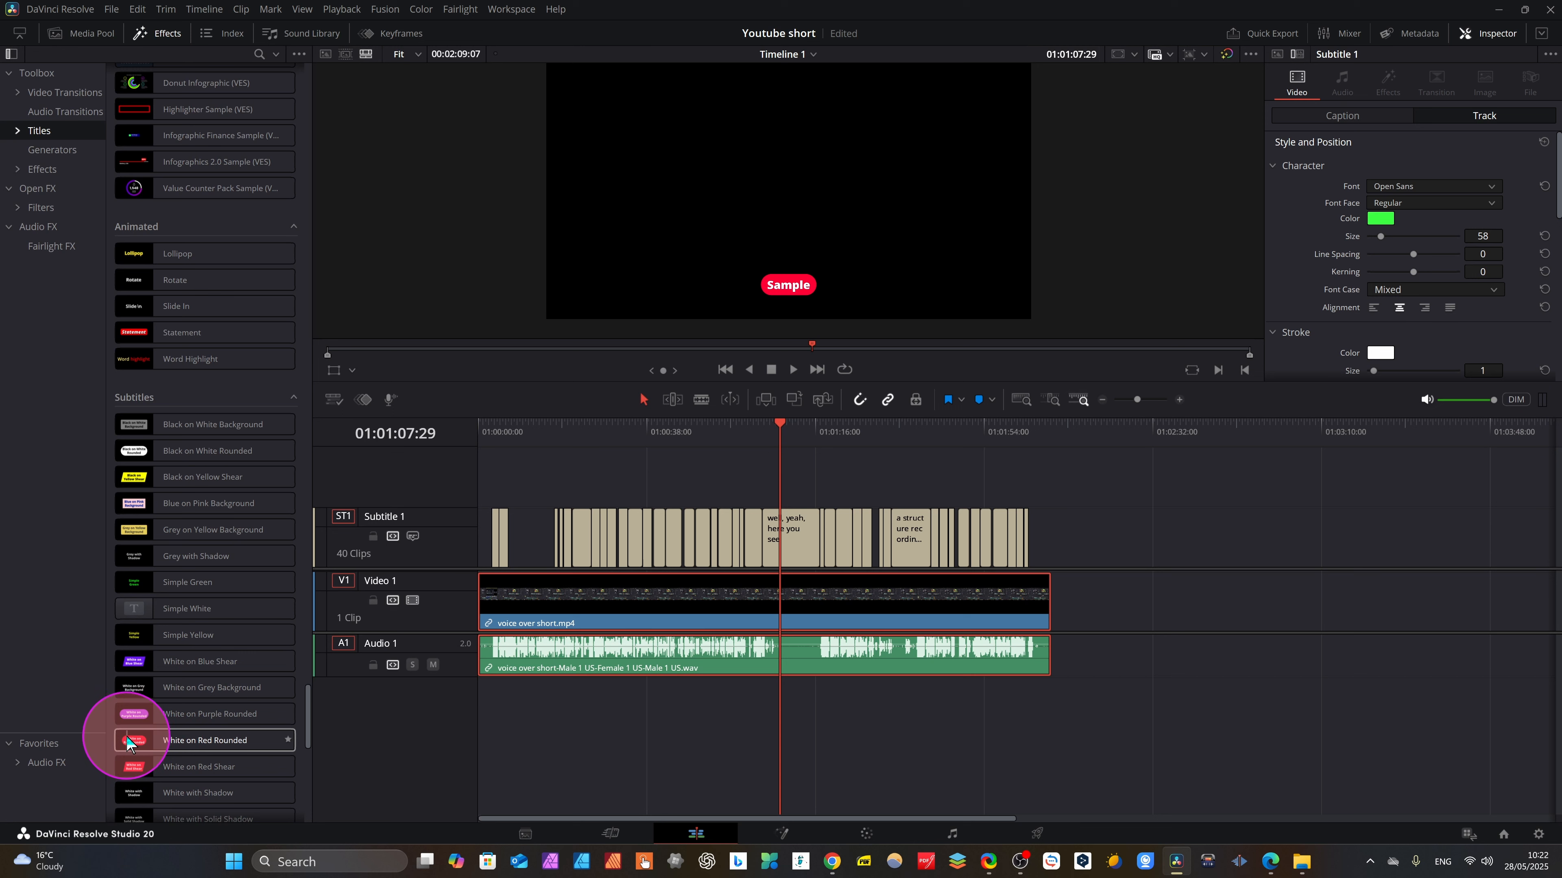
left_click_drag(125, 736, 405, 537)
Play the timeline and check the restyled captions at several points up to about 01:01:27.
key("space")
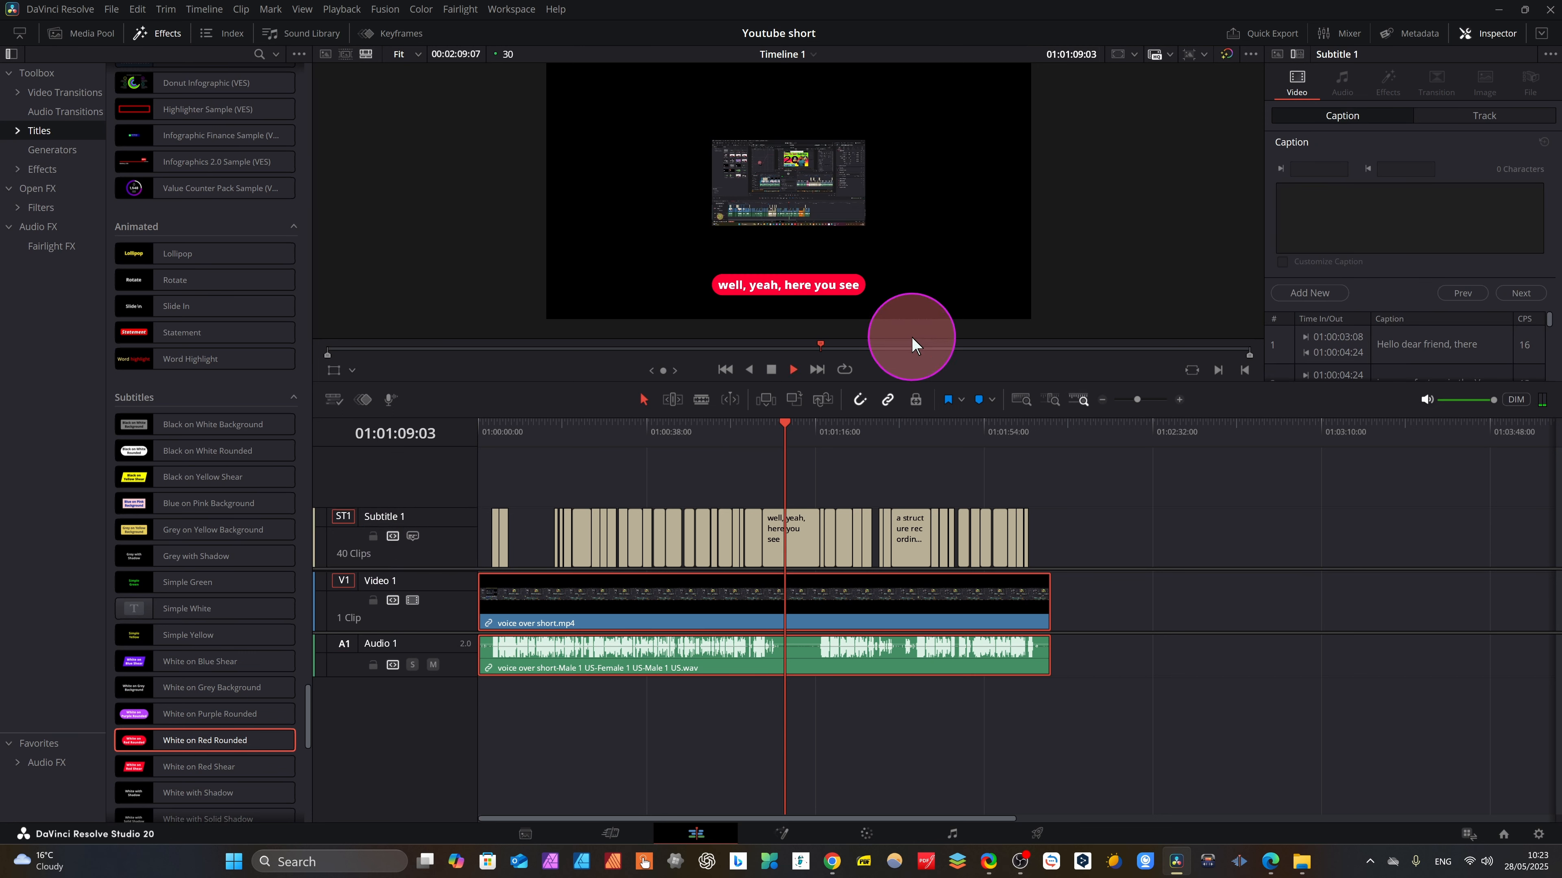
left_click(837, 432)
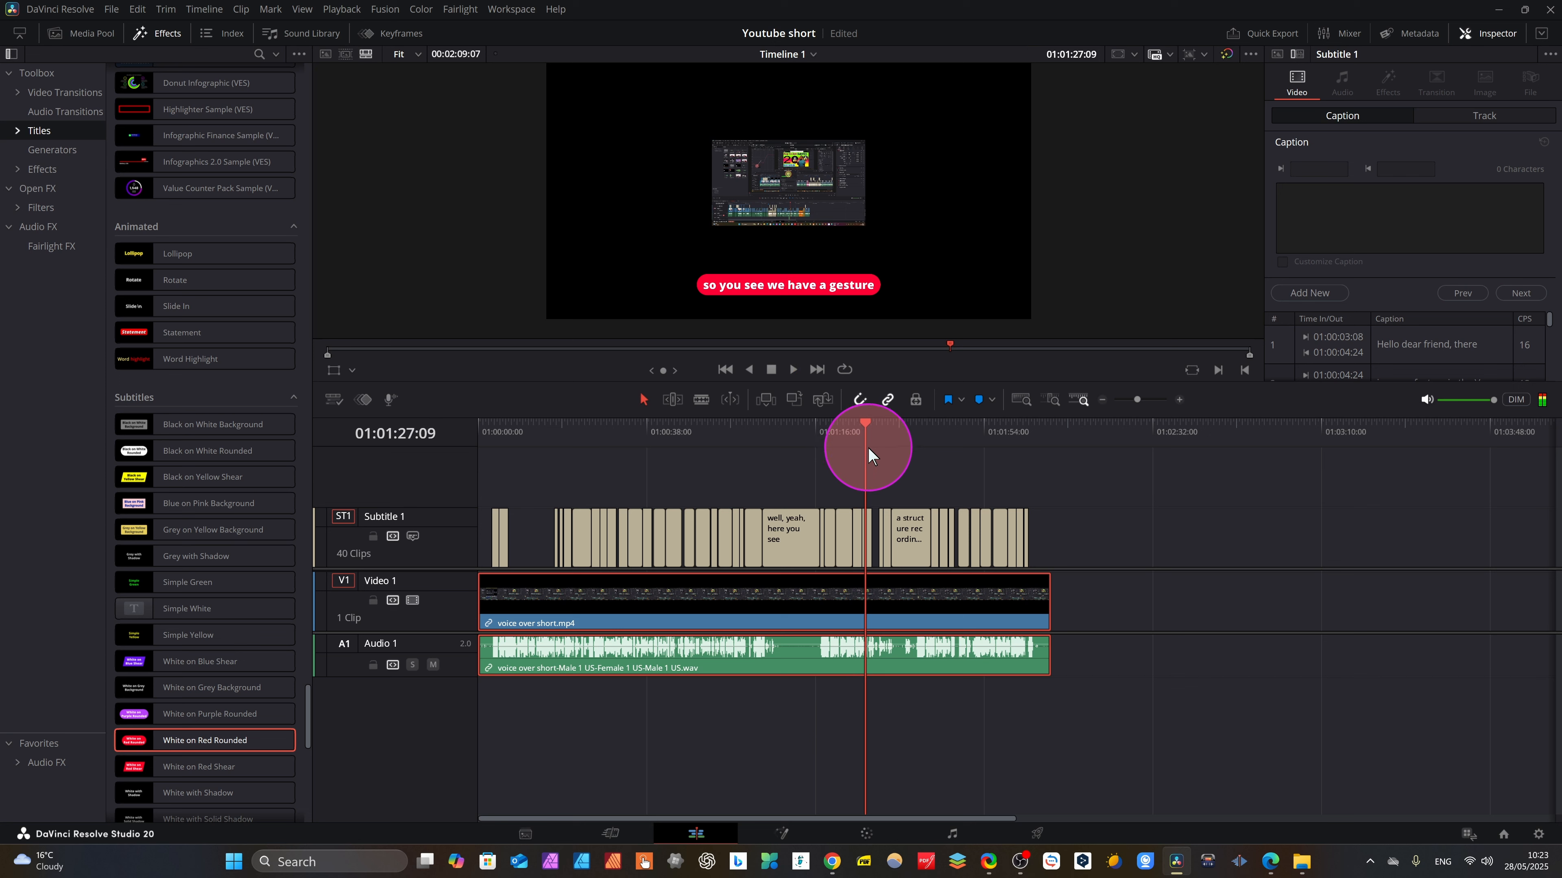
left_click(848, 448)
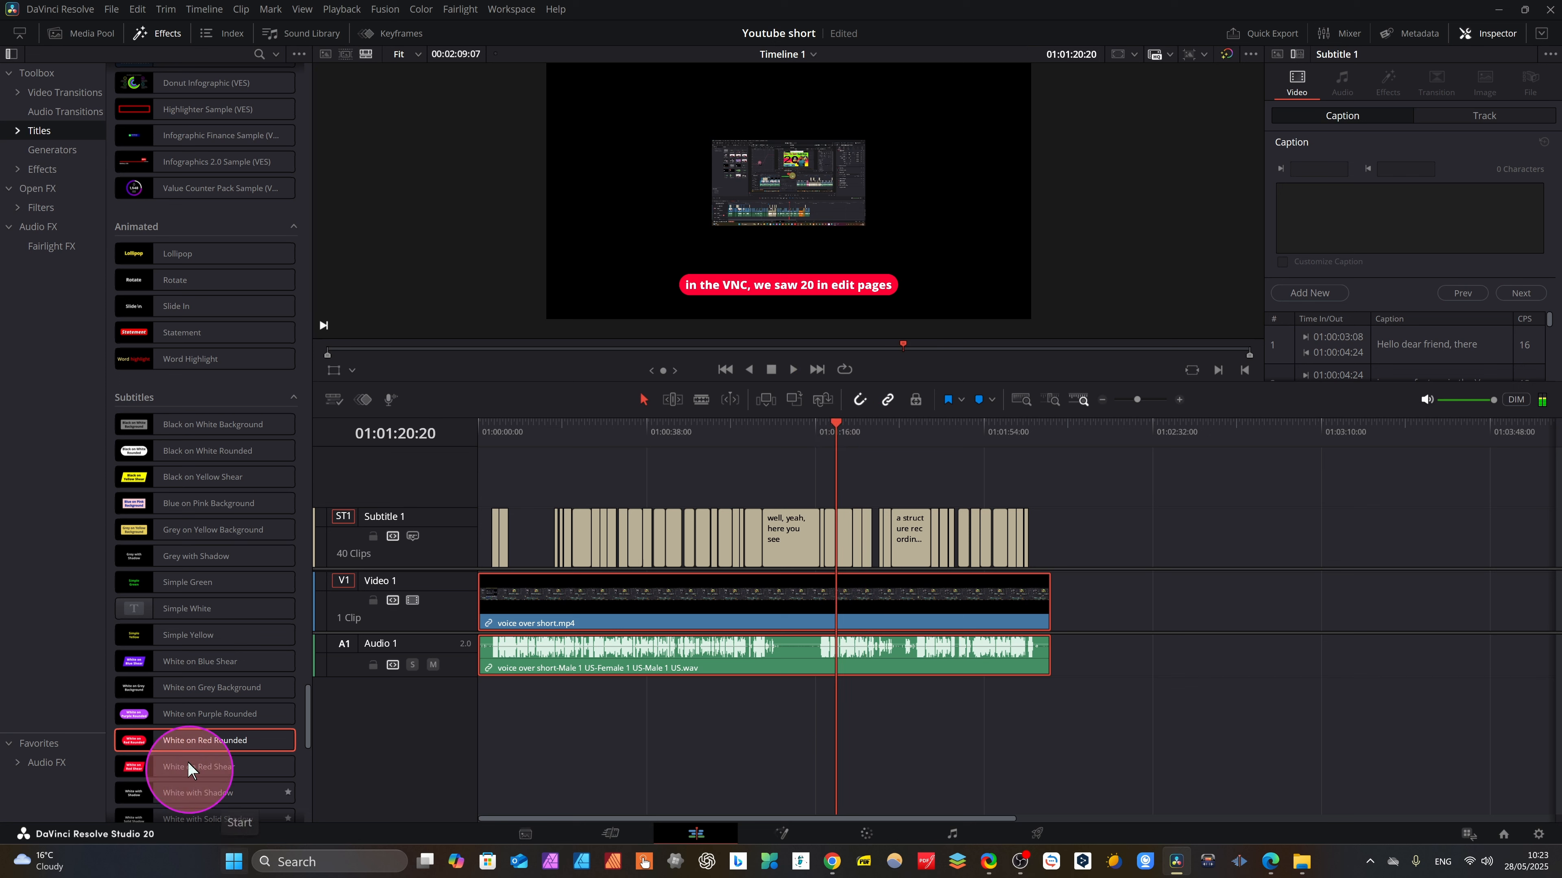